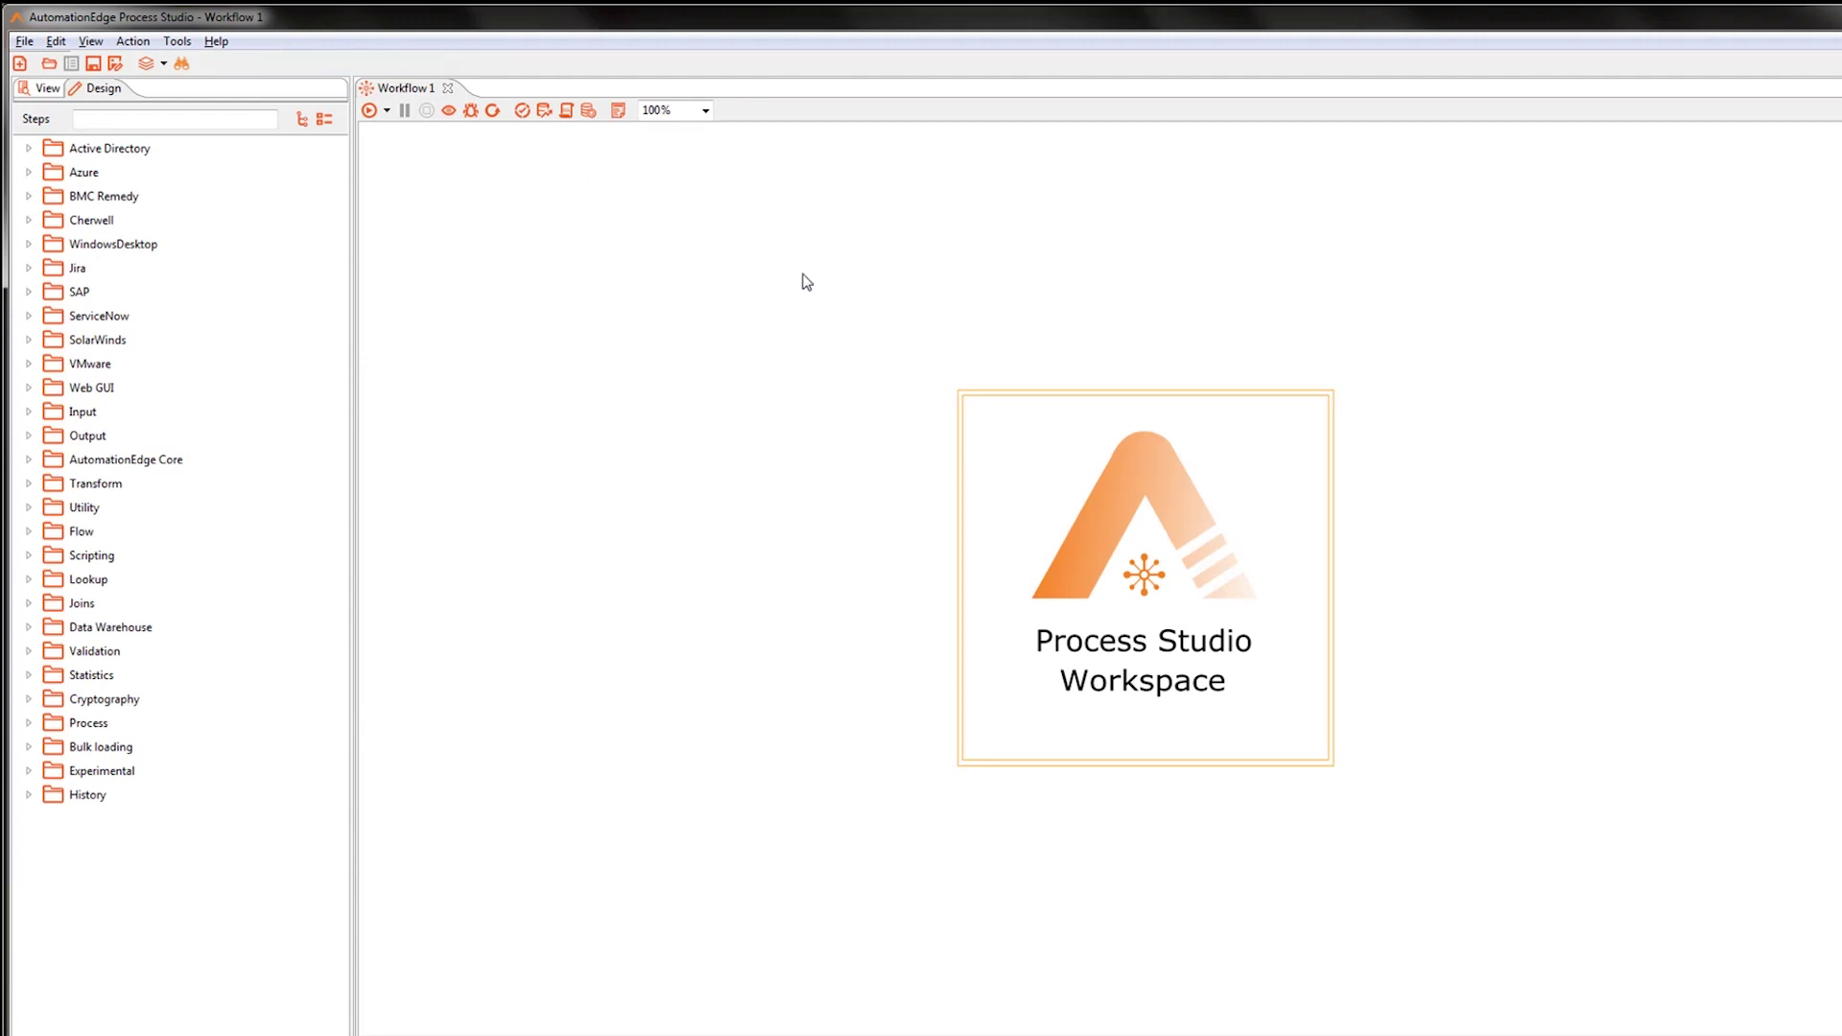
Open the Workflow properties dialog for the blank Workflow 1 from its canvas.
double_click(558, 287)
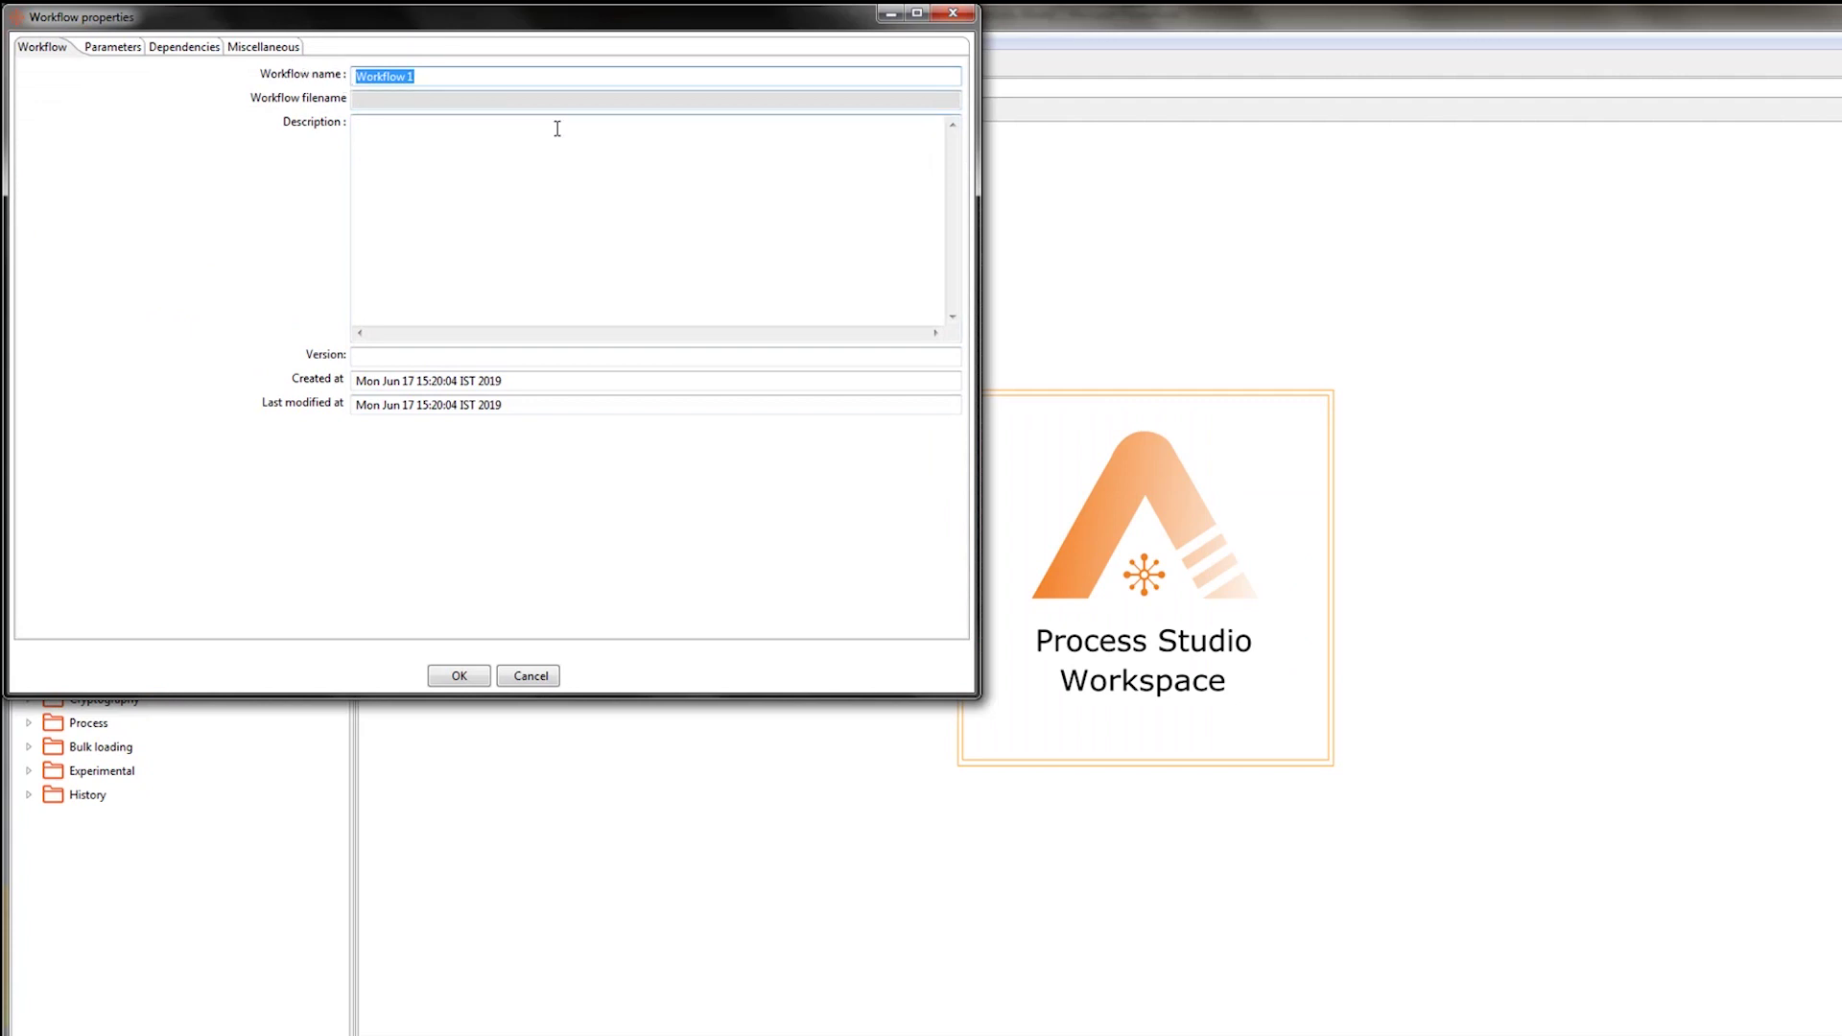
Enter WF_OrderDataProcessing as the Workflow name and confirm the properties dialog.
text(W)
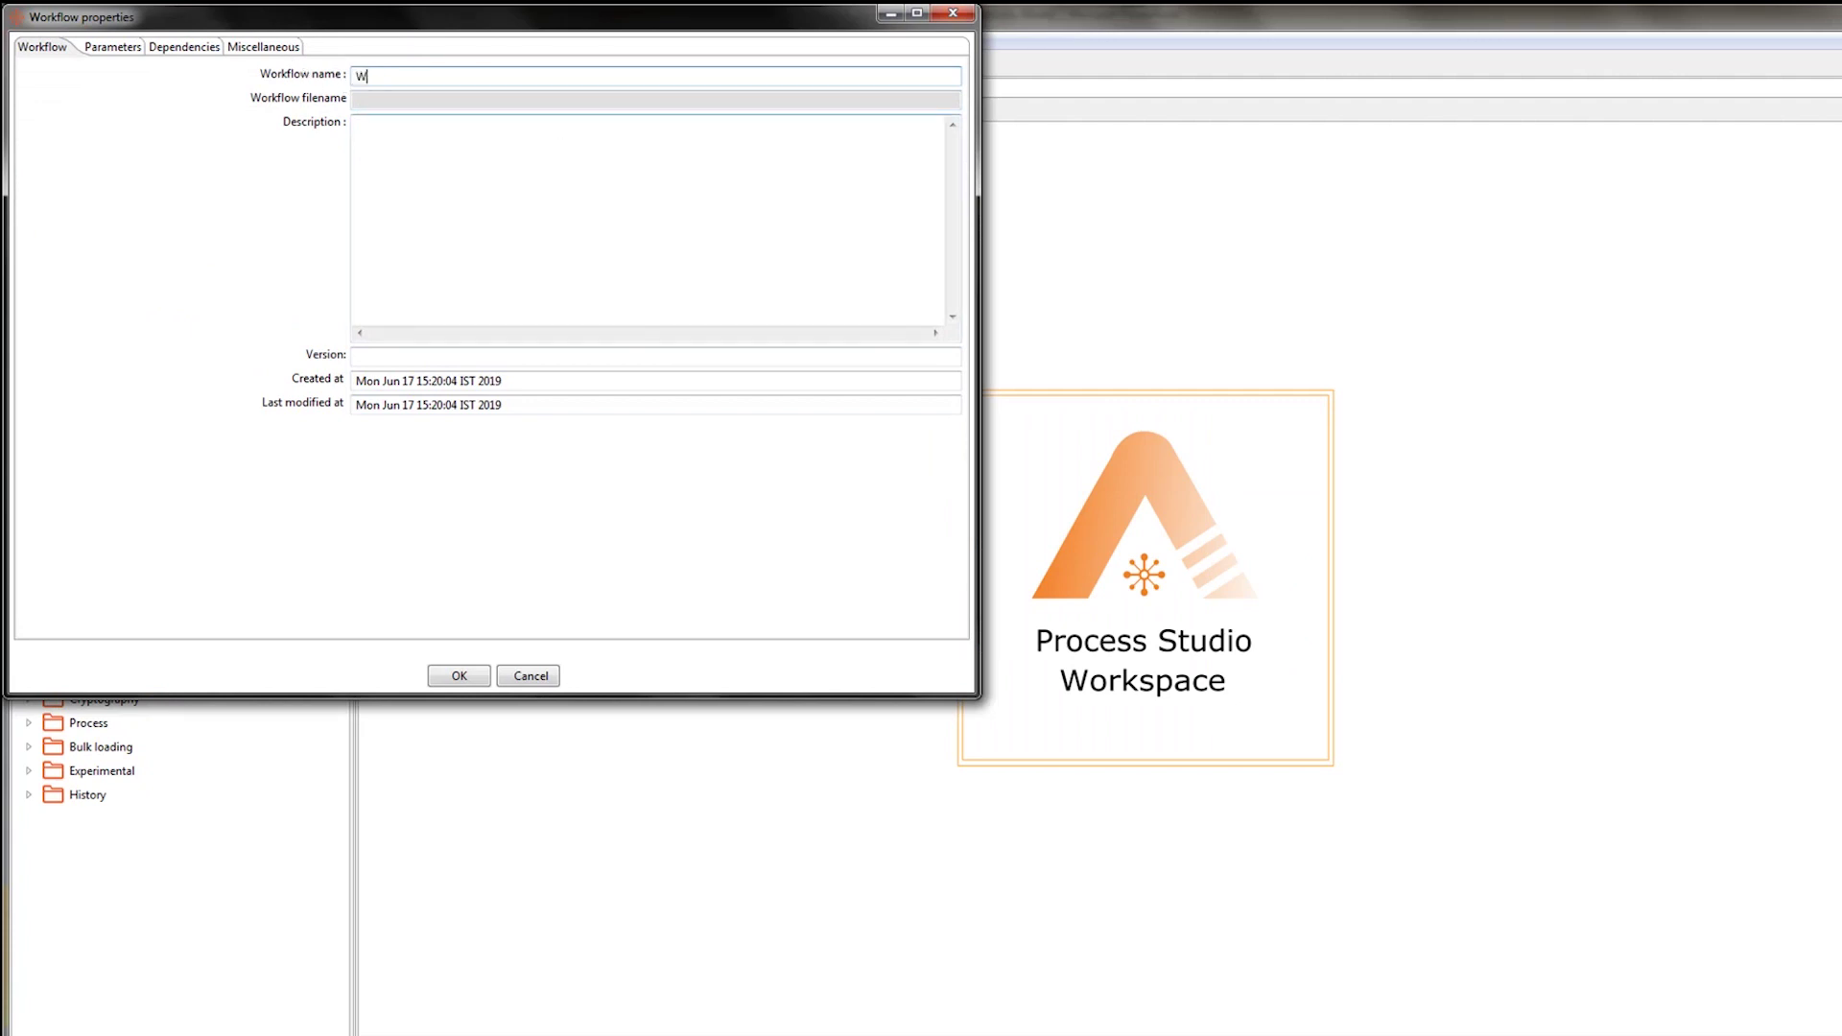
text(F_OrderDataProcessing)
click(470, 679)
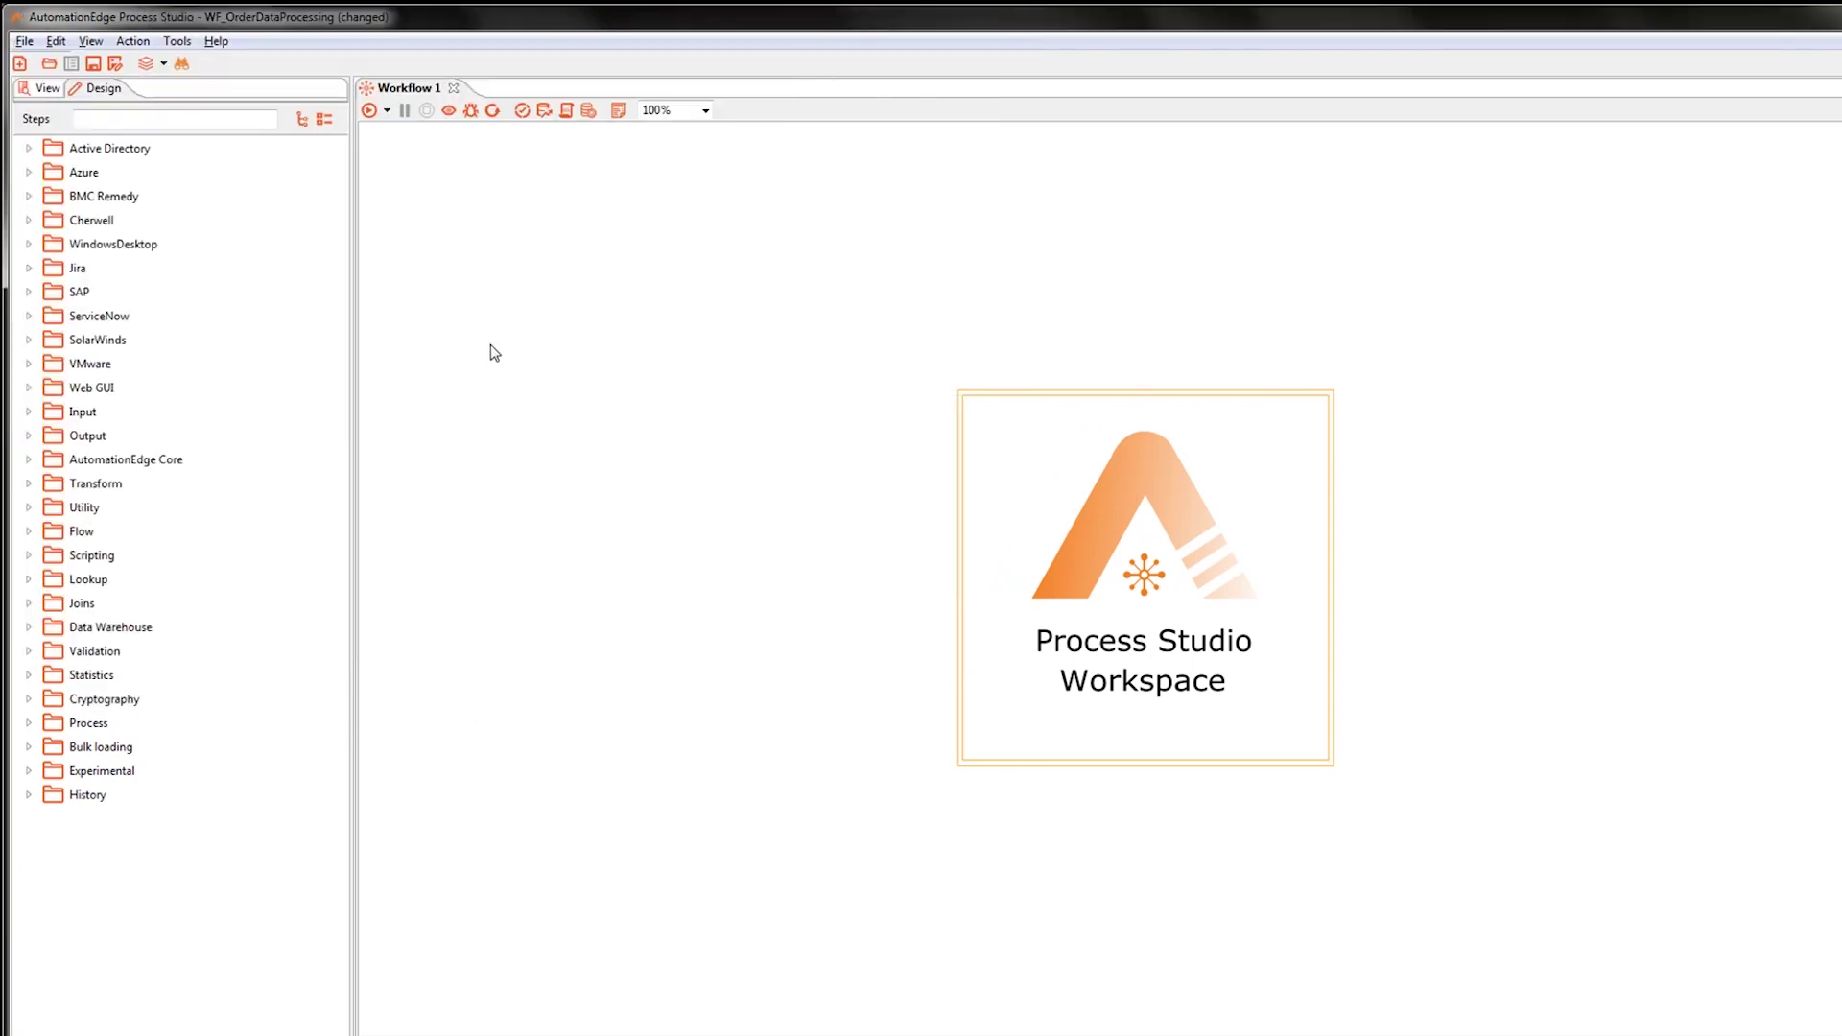
Save the workflow file as WF_OrderDataProcessing in the OrderDataProcessing folder.
key(ctrl+s)
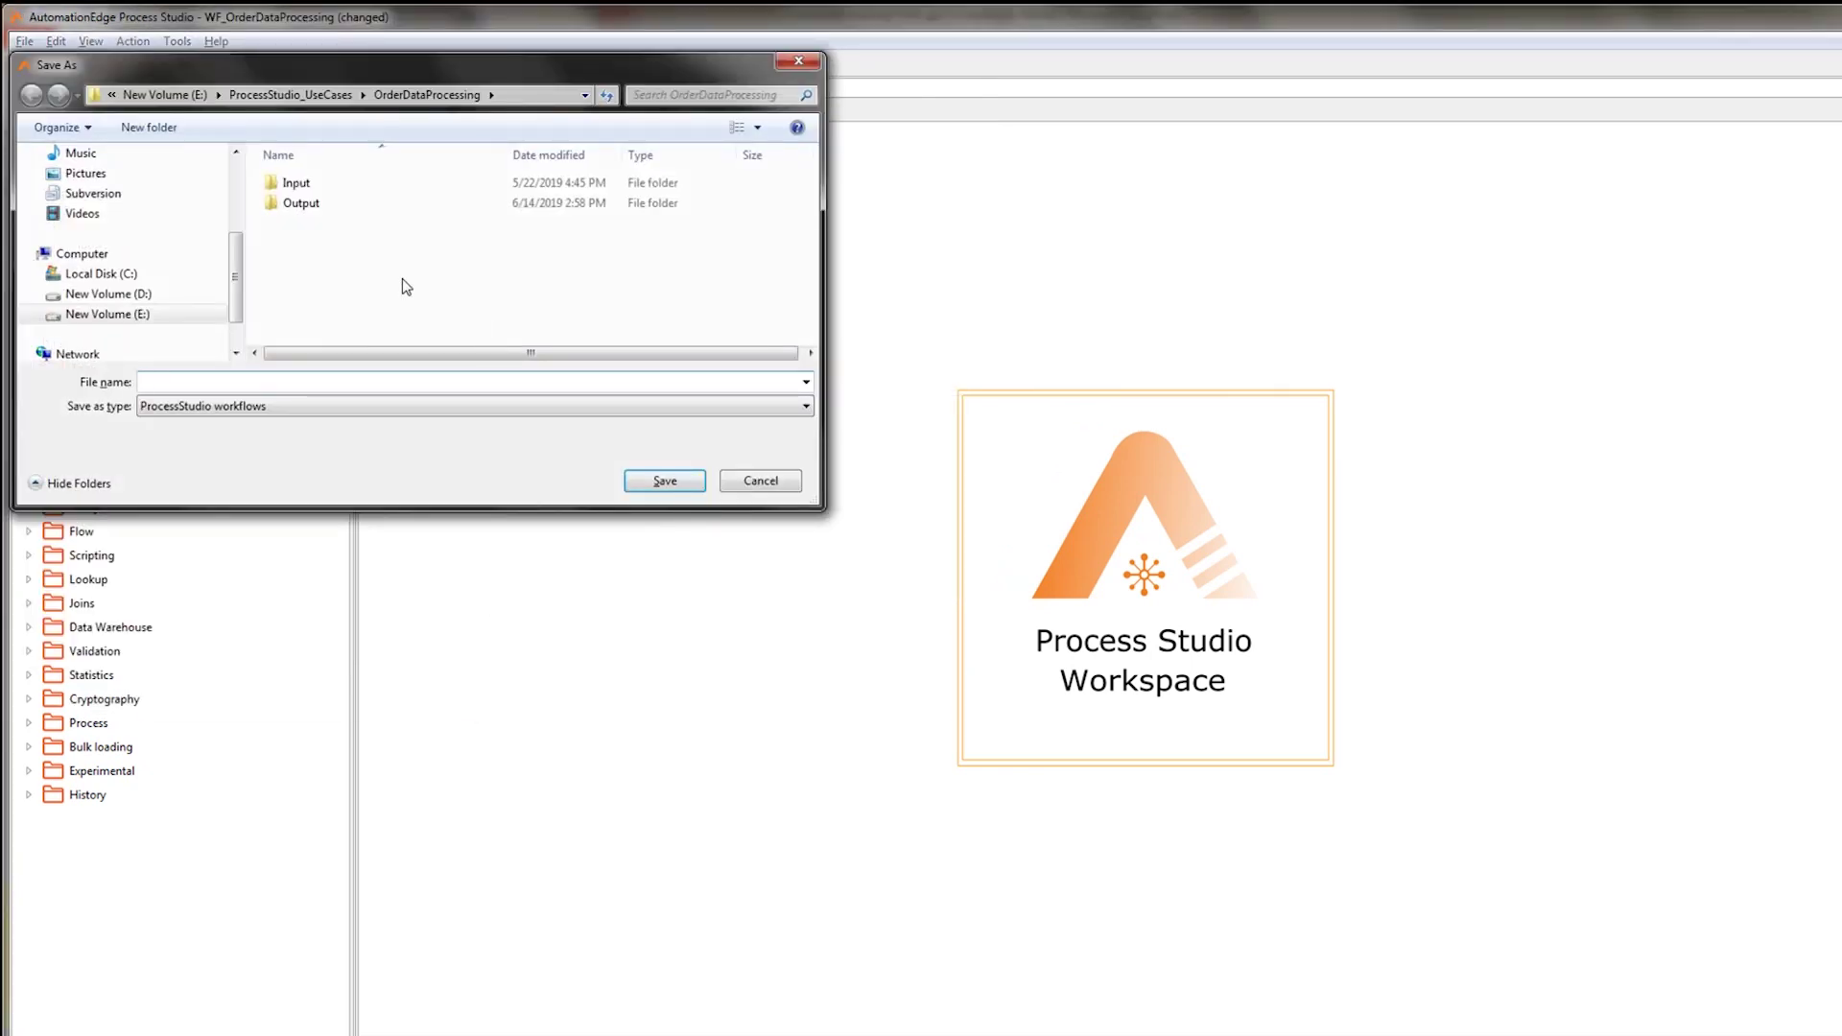
text(WF_OrderDataProcessing)
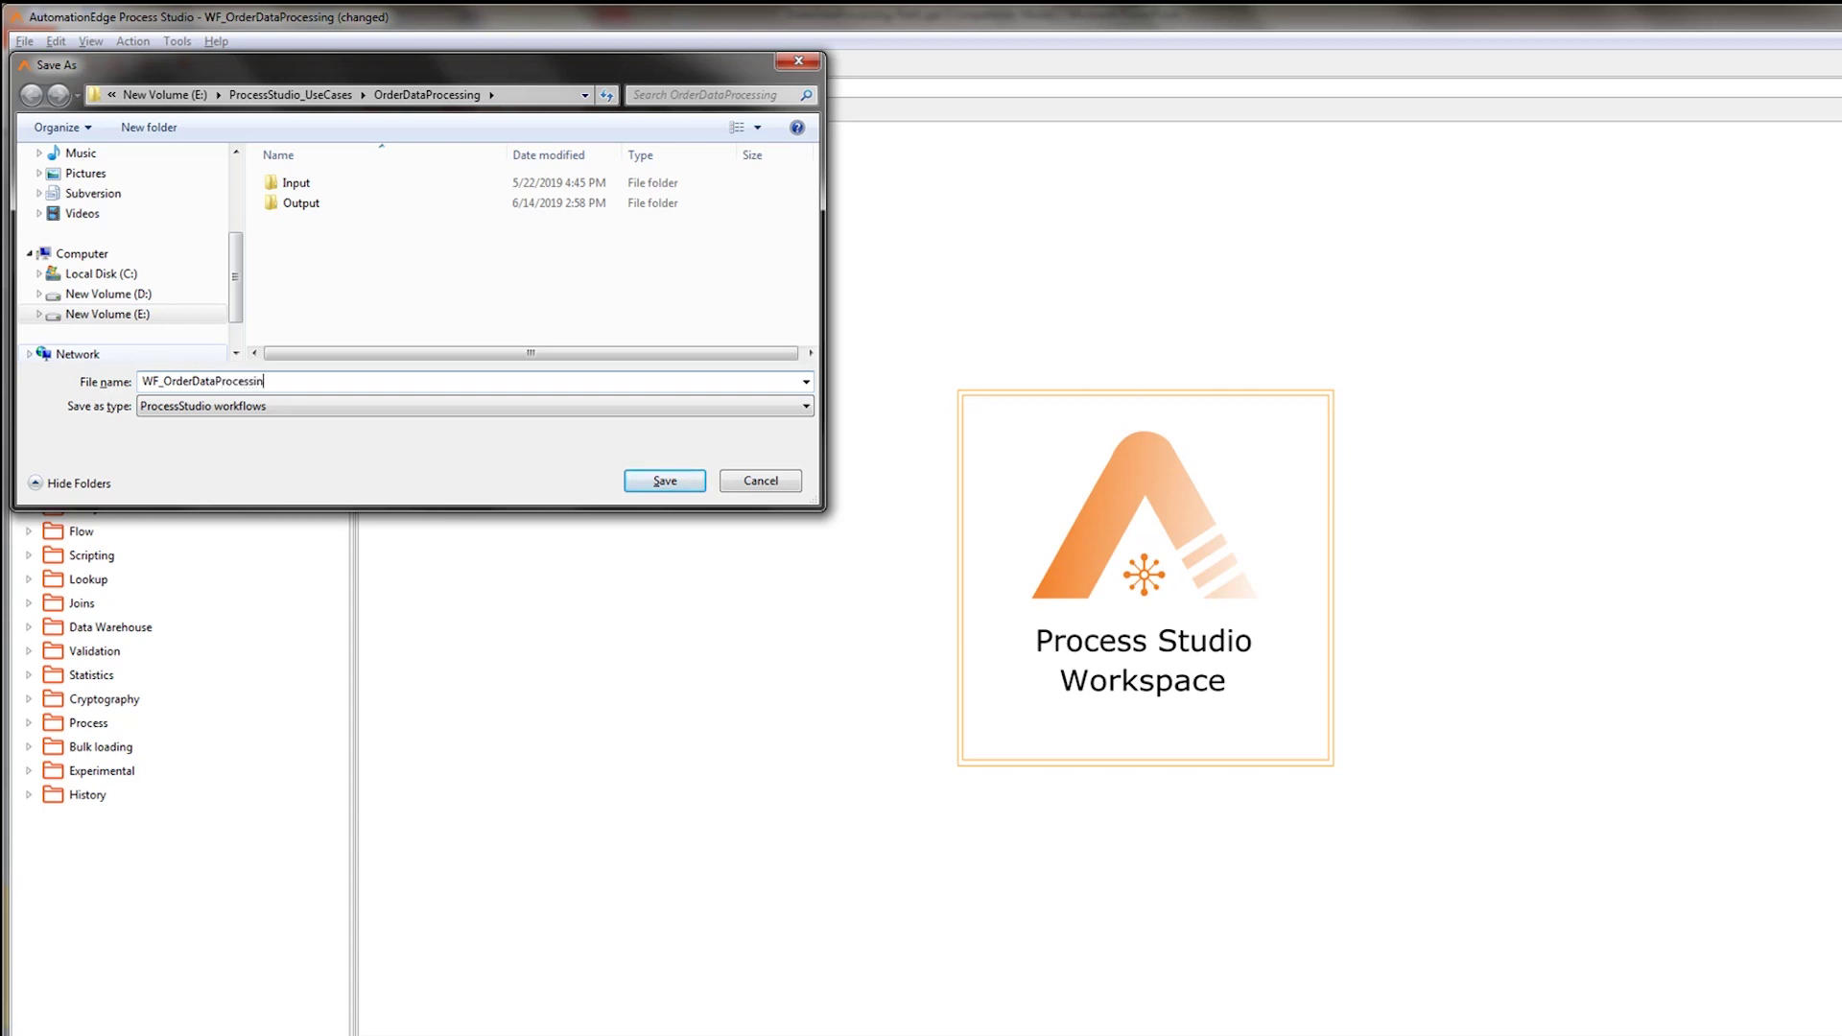
click(675, 484)
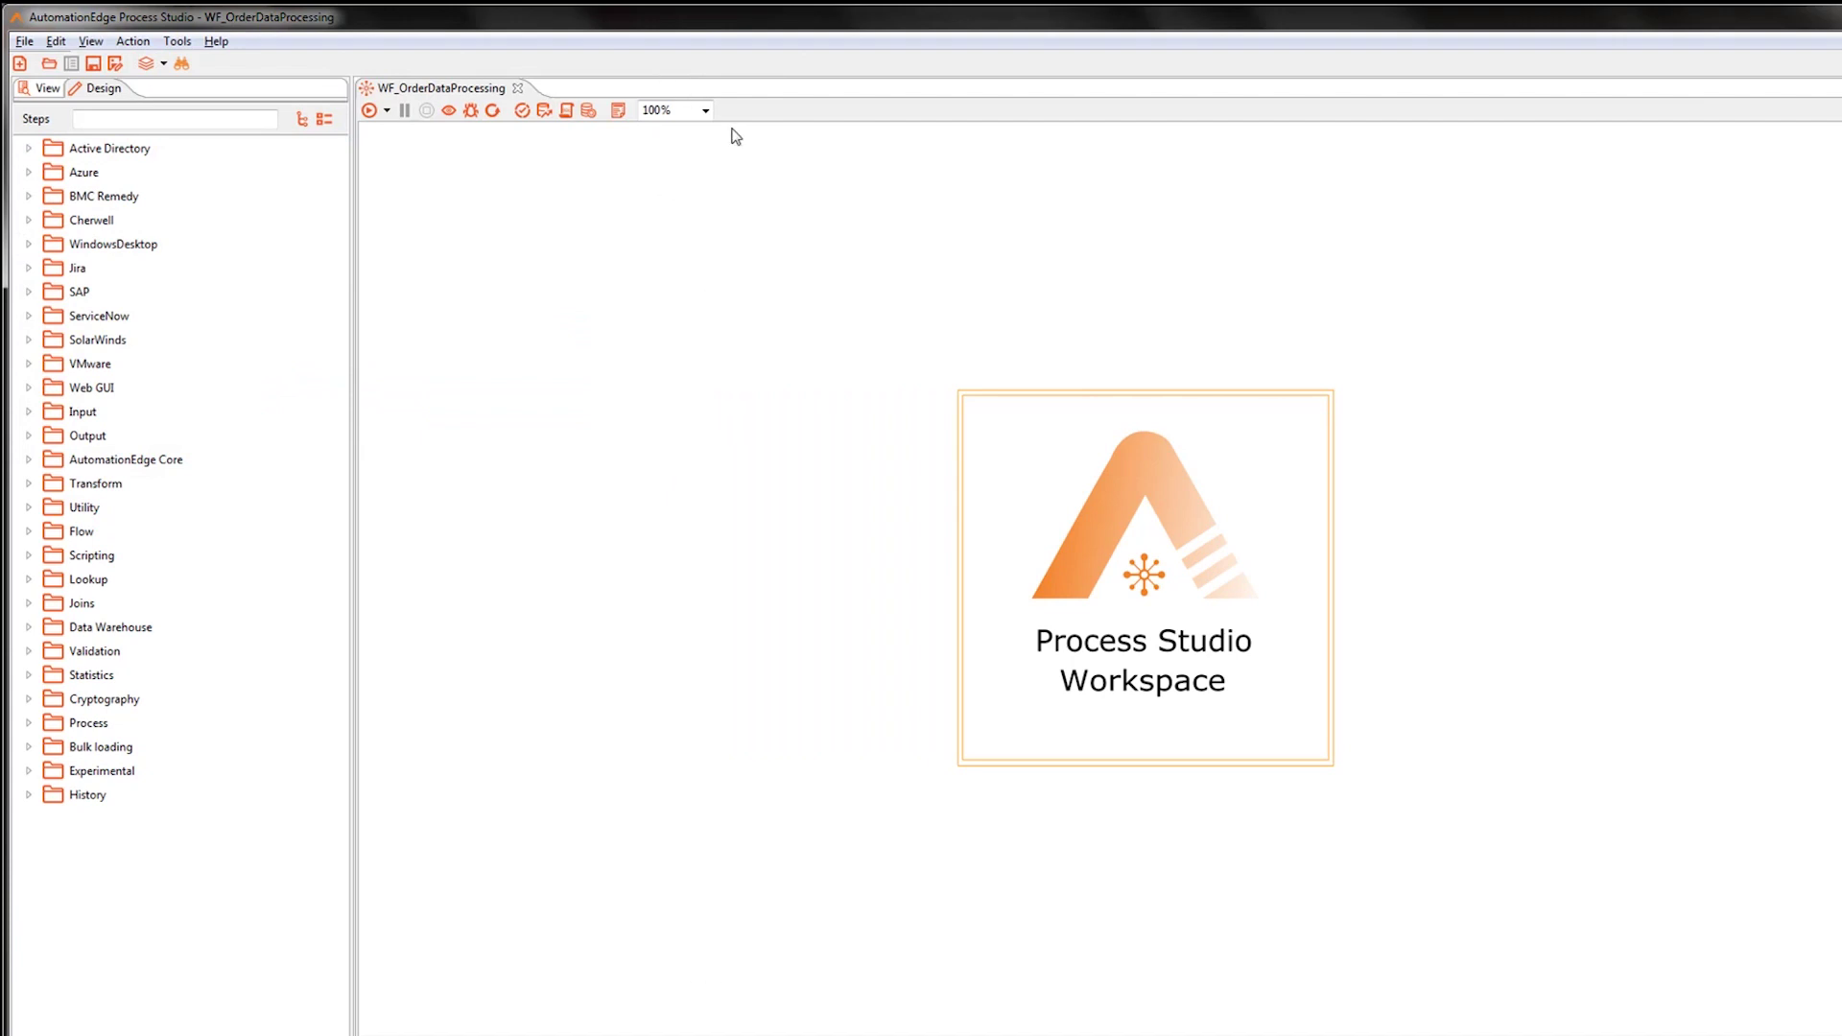
Zoom the canvas to 150% and drop a CSV file input step, found by searching csv.
click(707, 112)
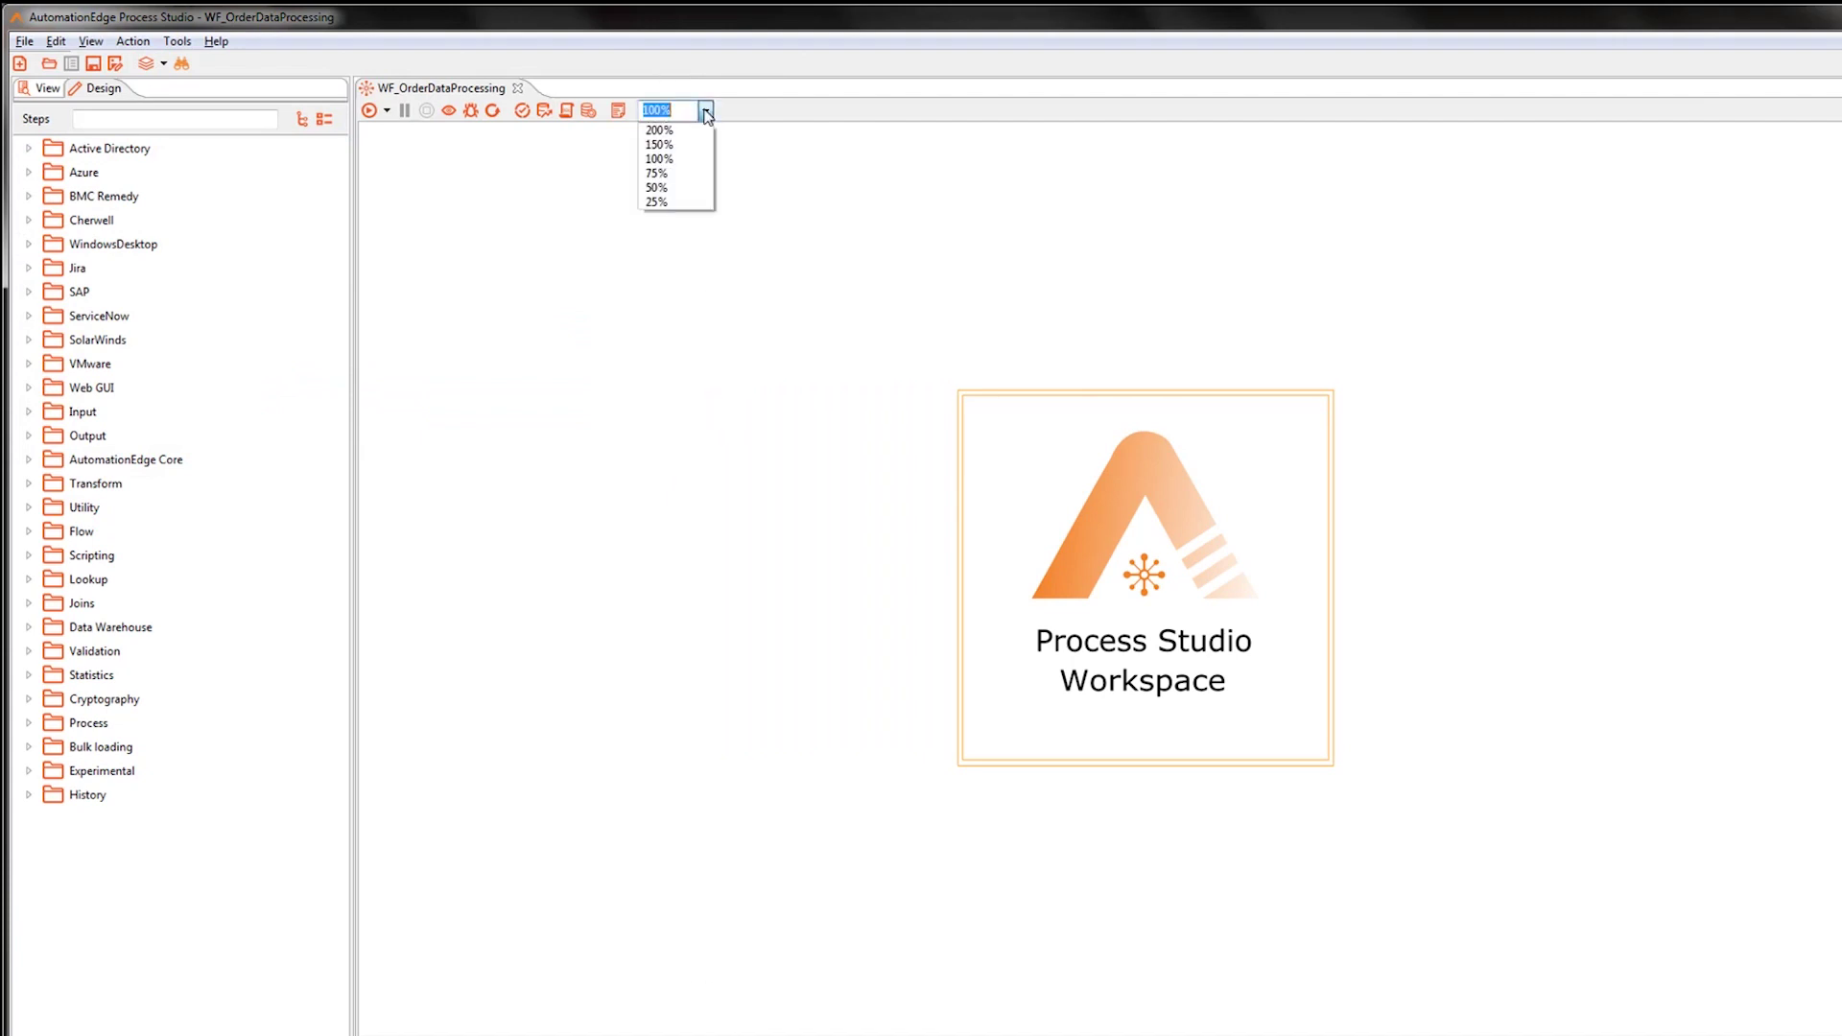
click(672, 146)
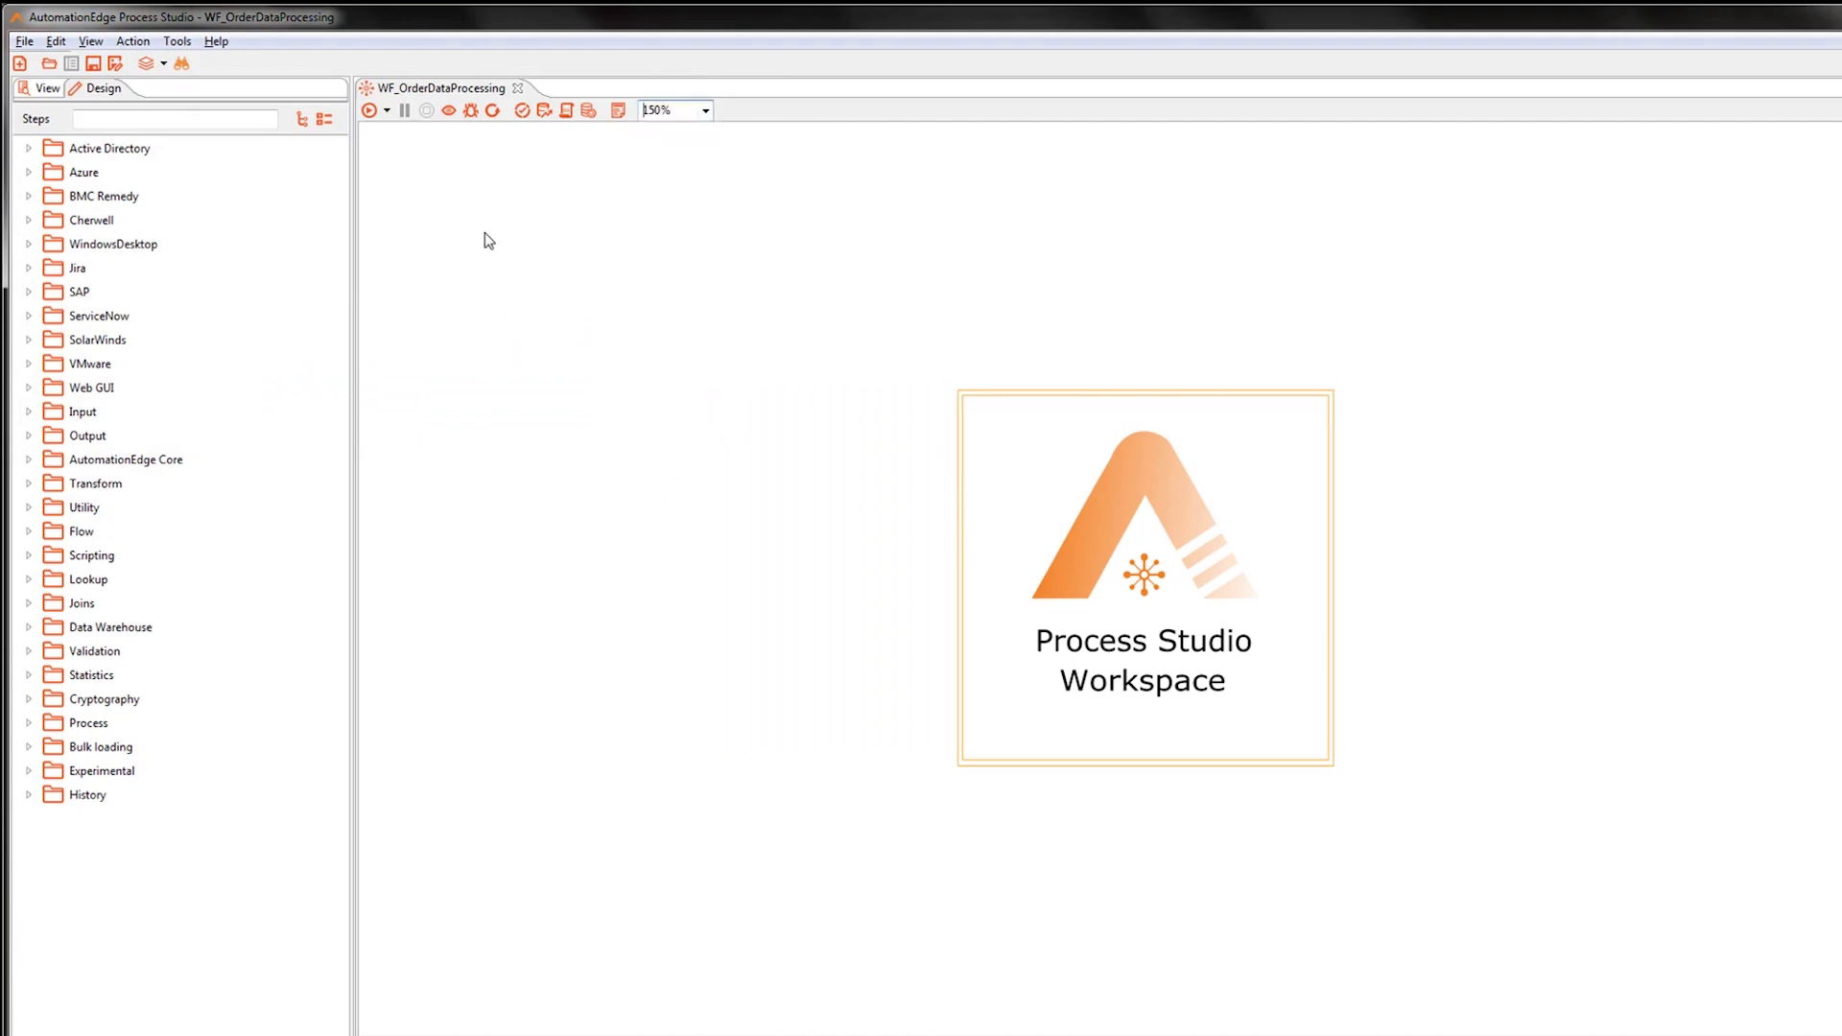
click(199, 118)
text(csv)
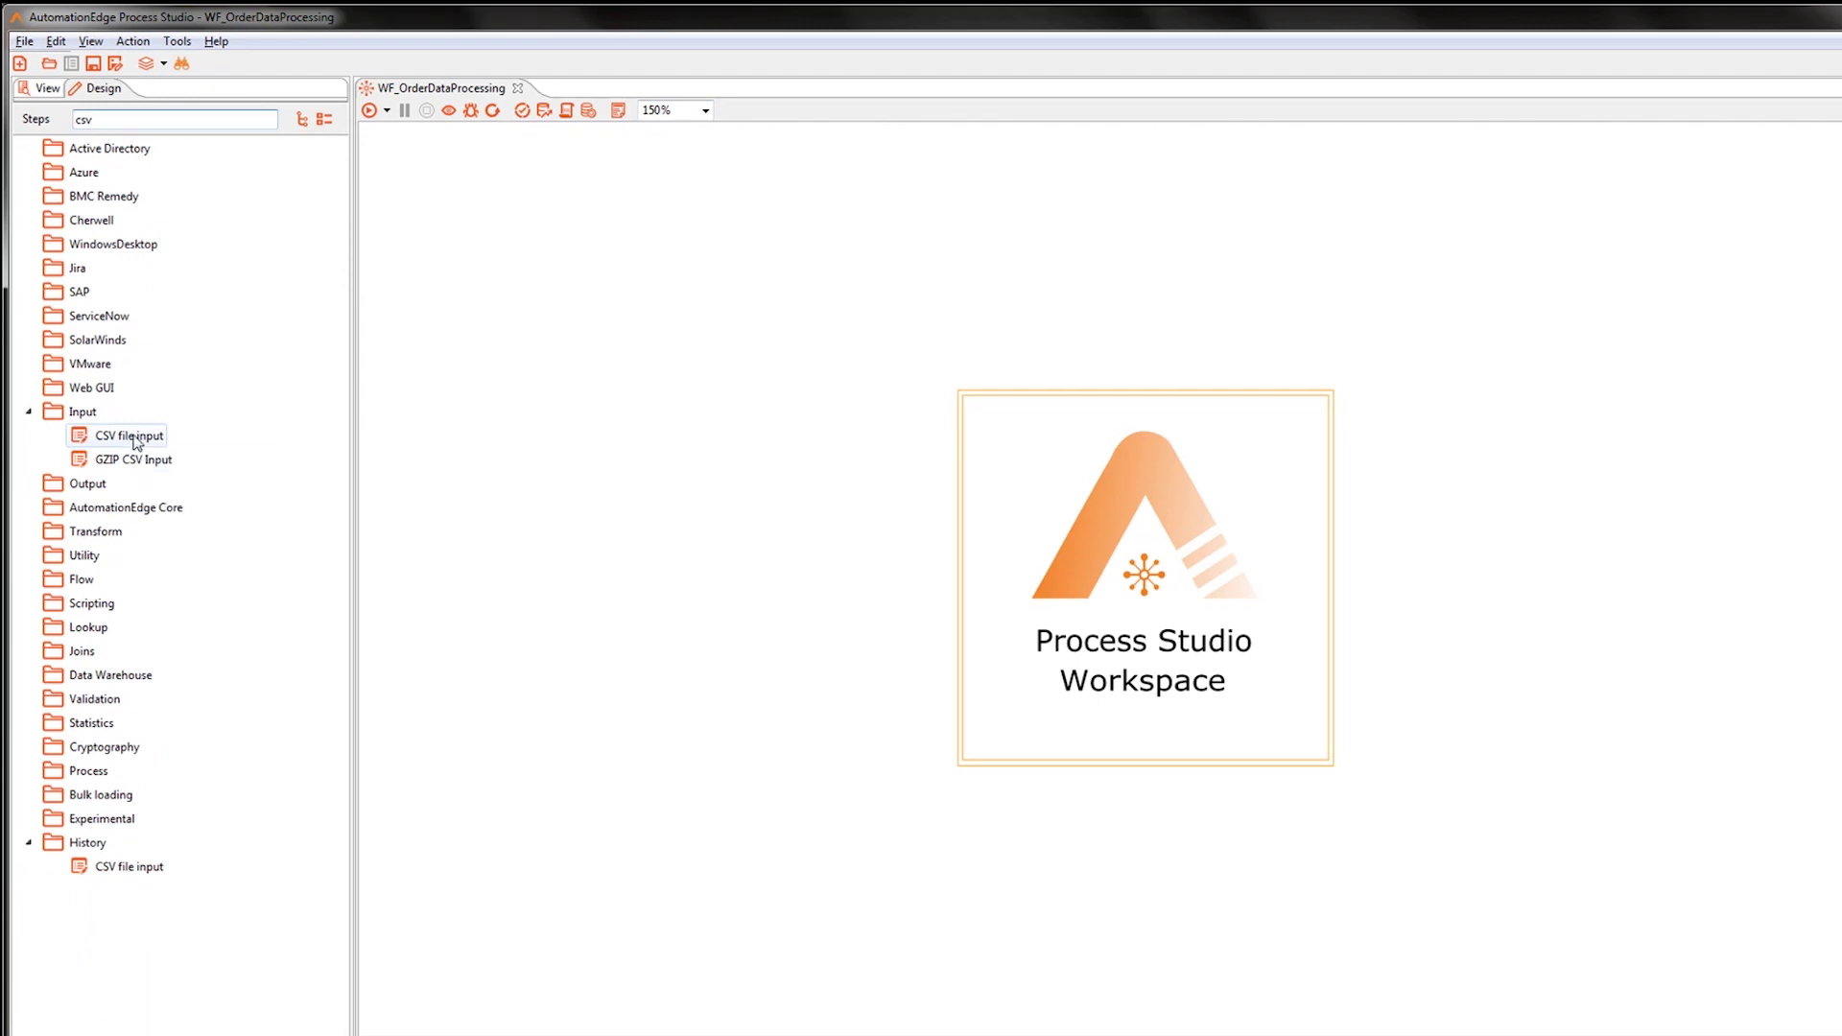
drag(136, 439, 612, 422)
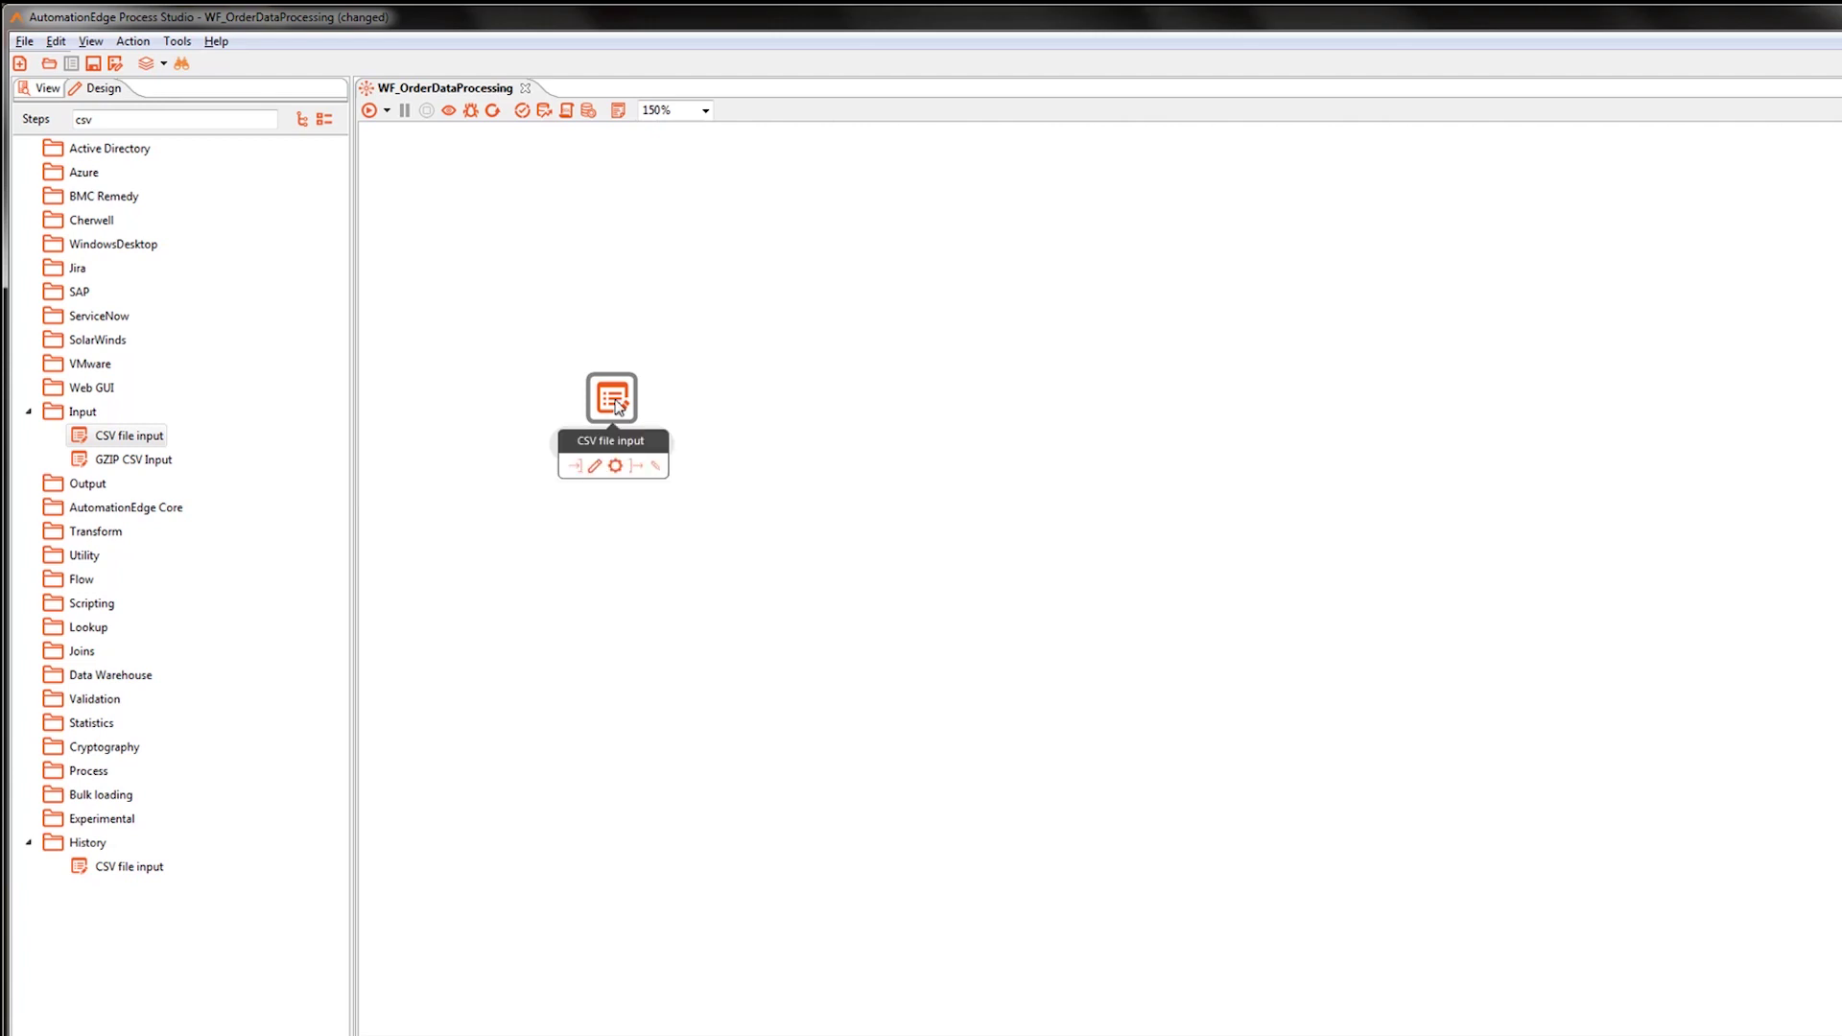
Name the CSV step INF_OrderDetails and select Input\OrderData.csv as its file.
double_click(618, 406)
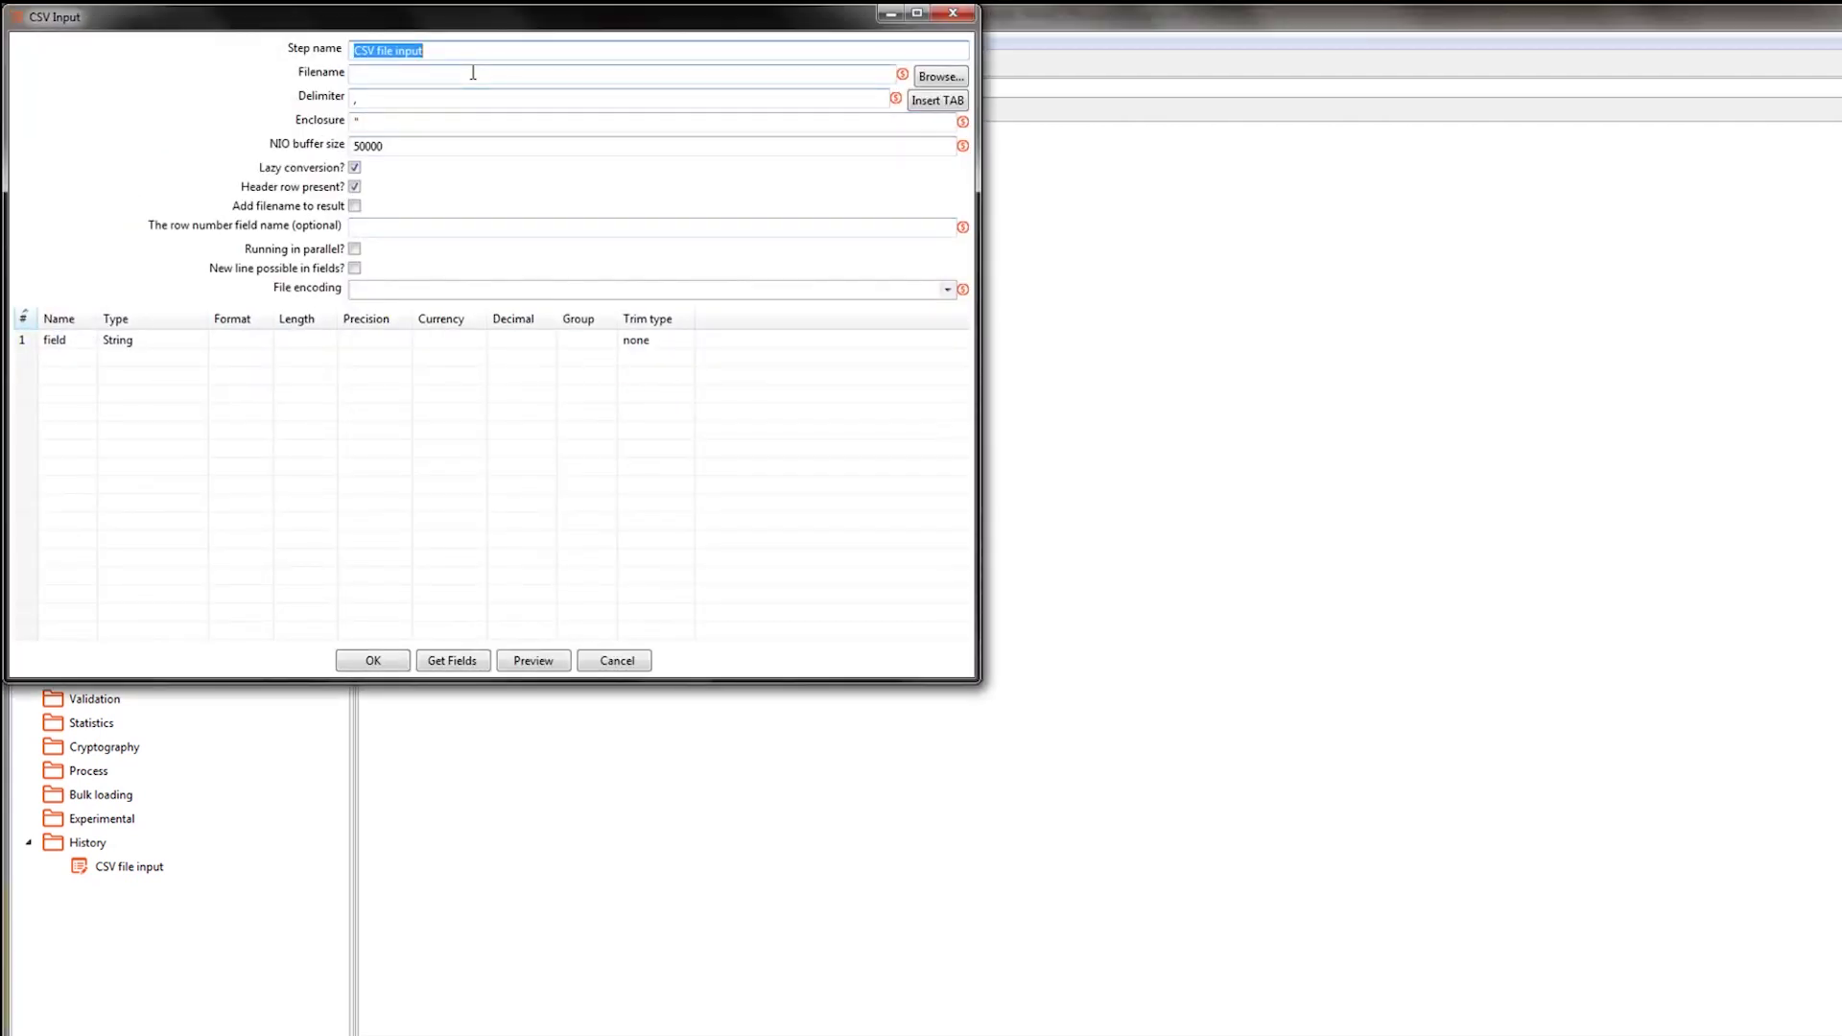
text(INF_OrderDetails)
click(942, 76)
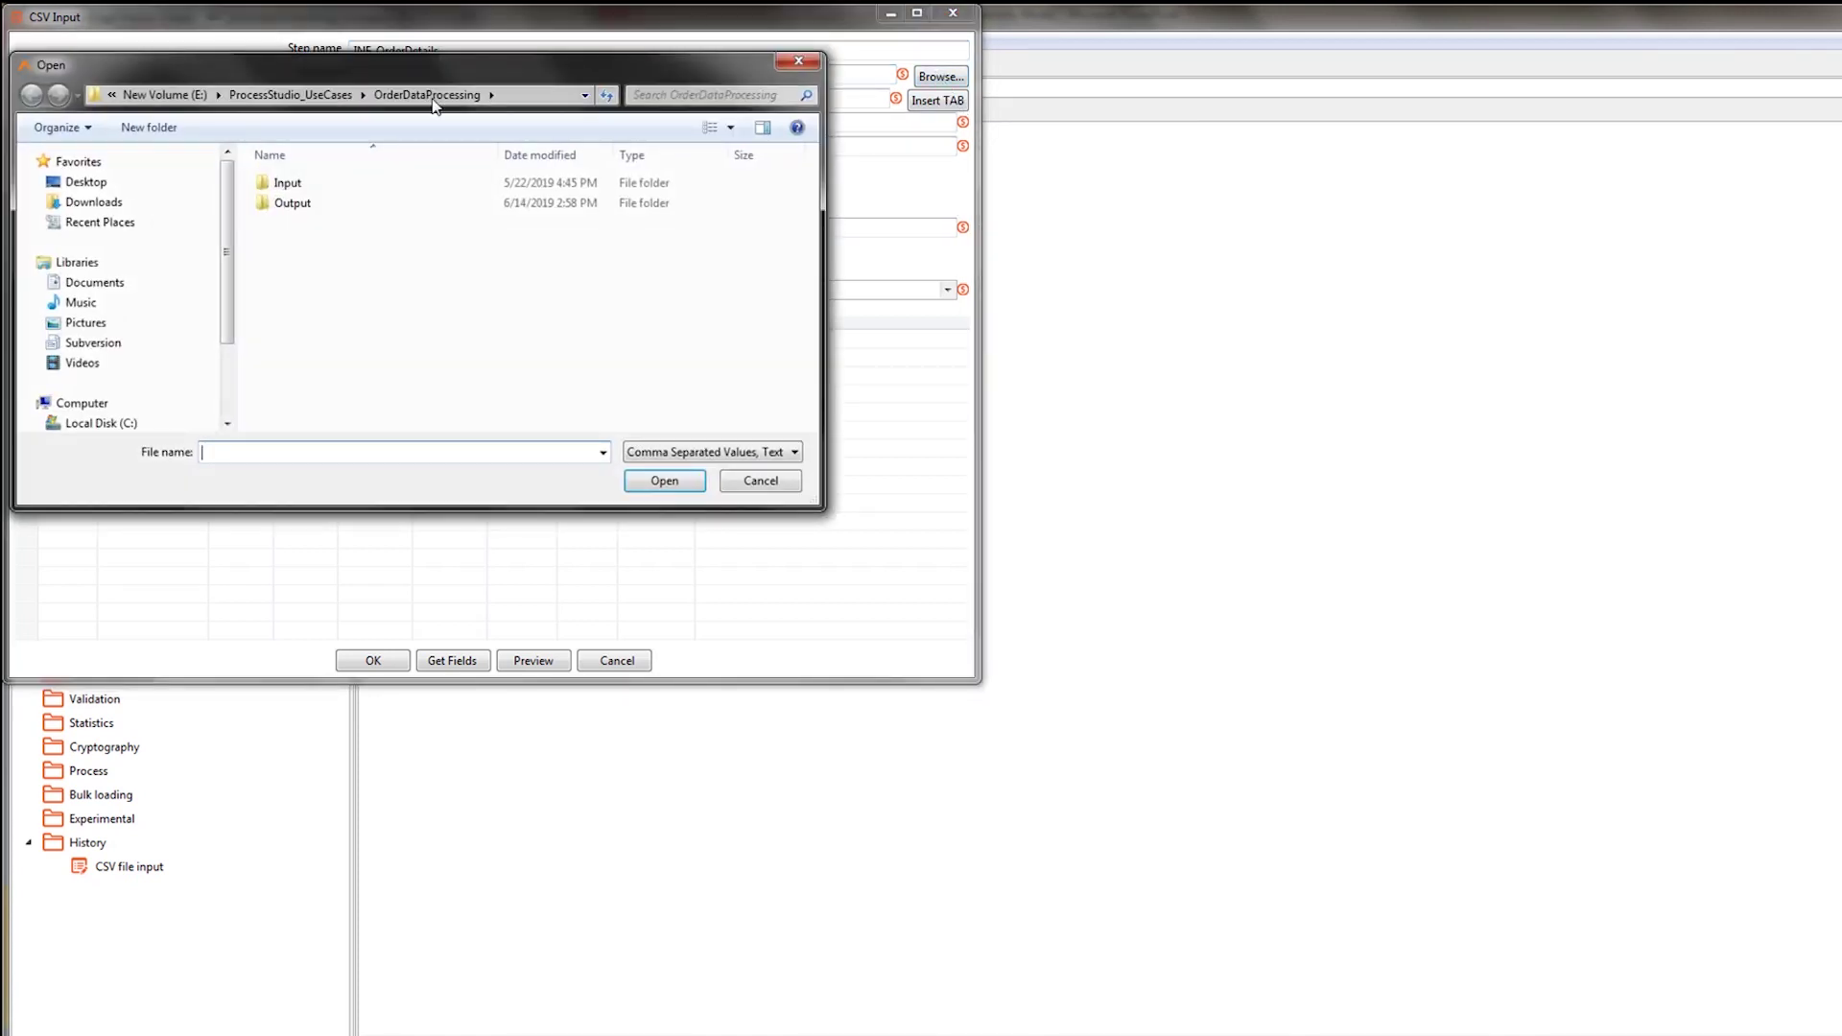
double_click(290, 188)
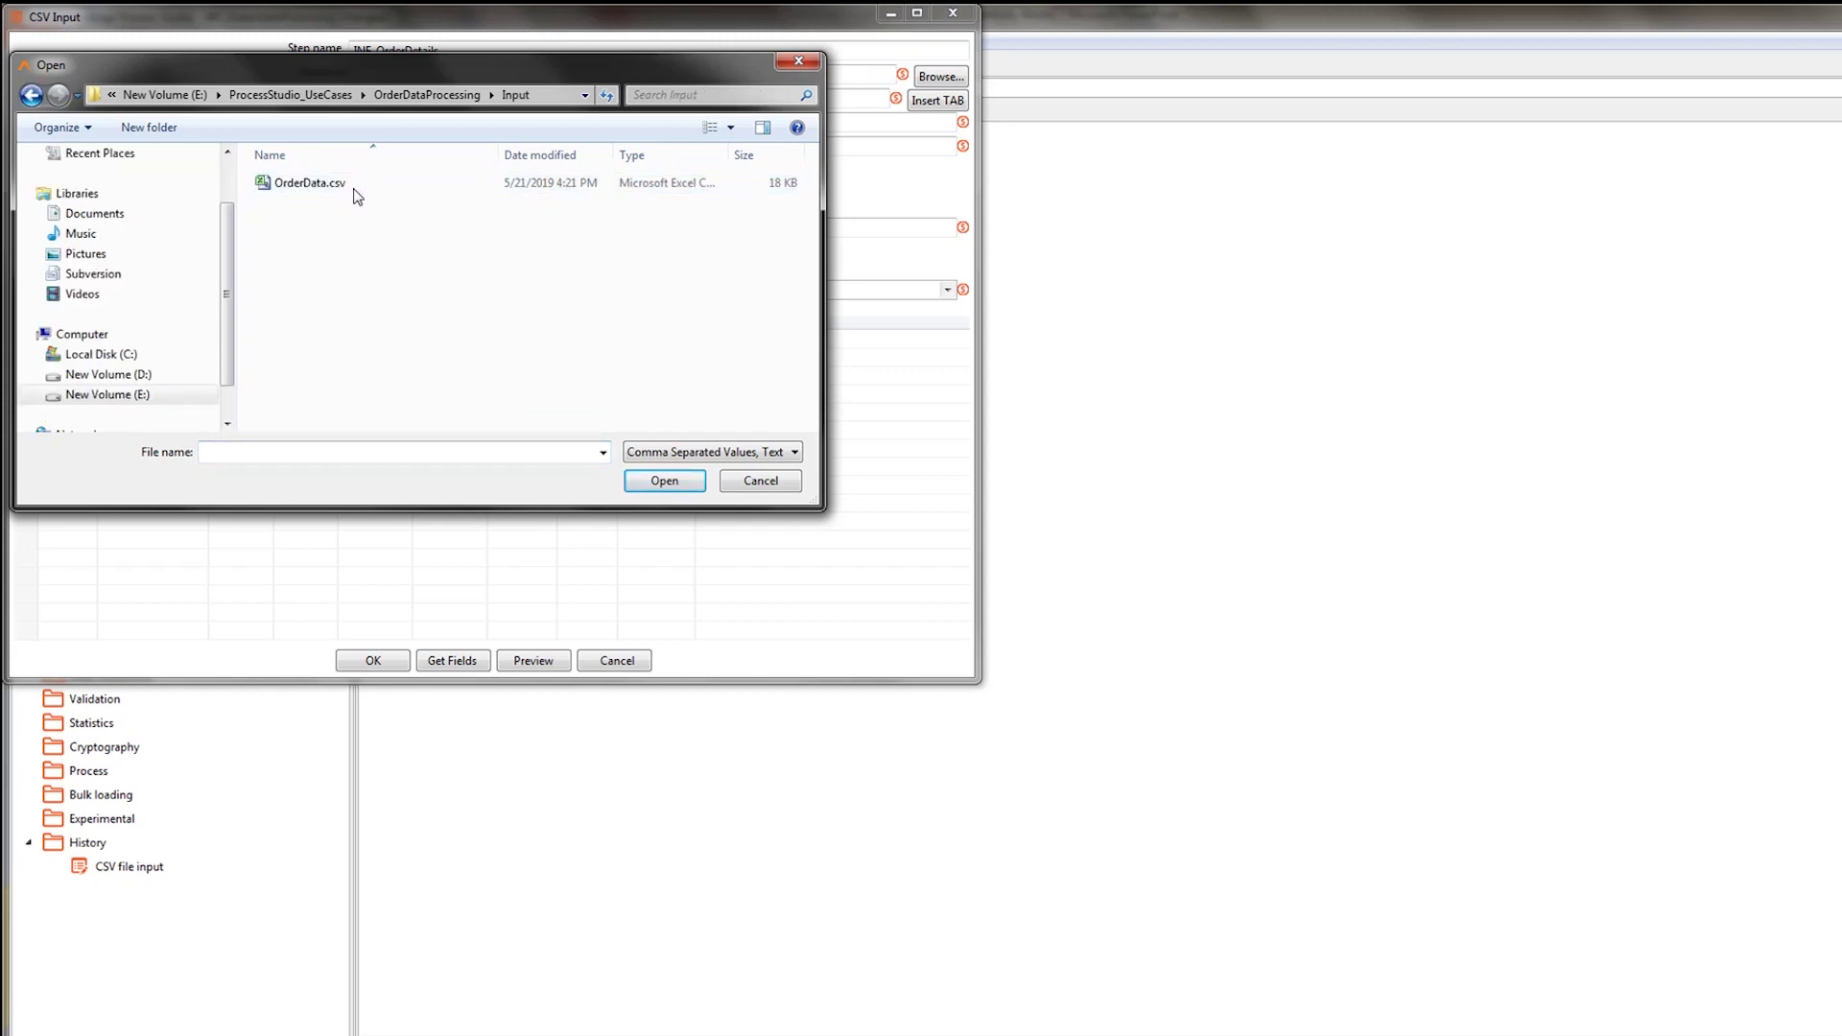
double_click(309, 183)
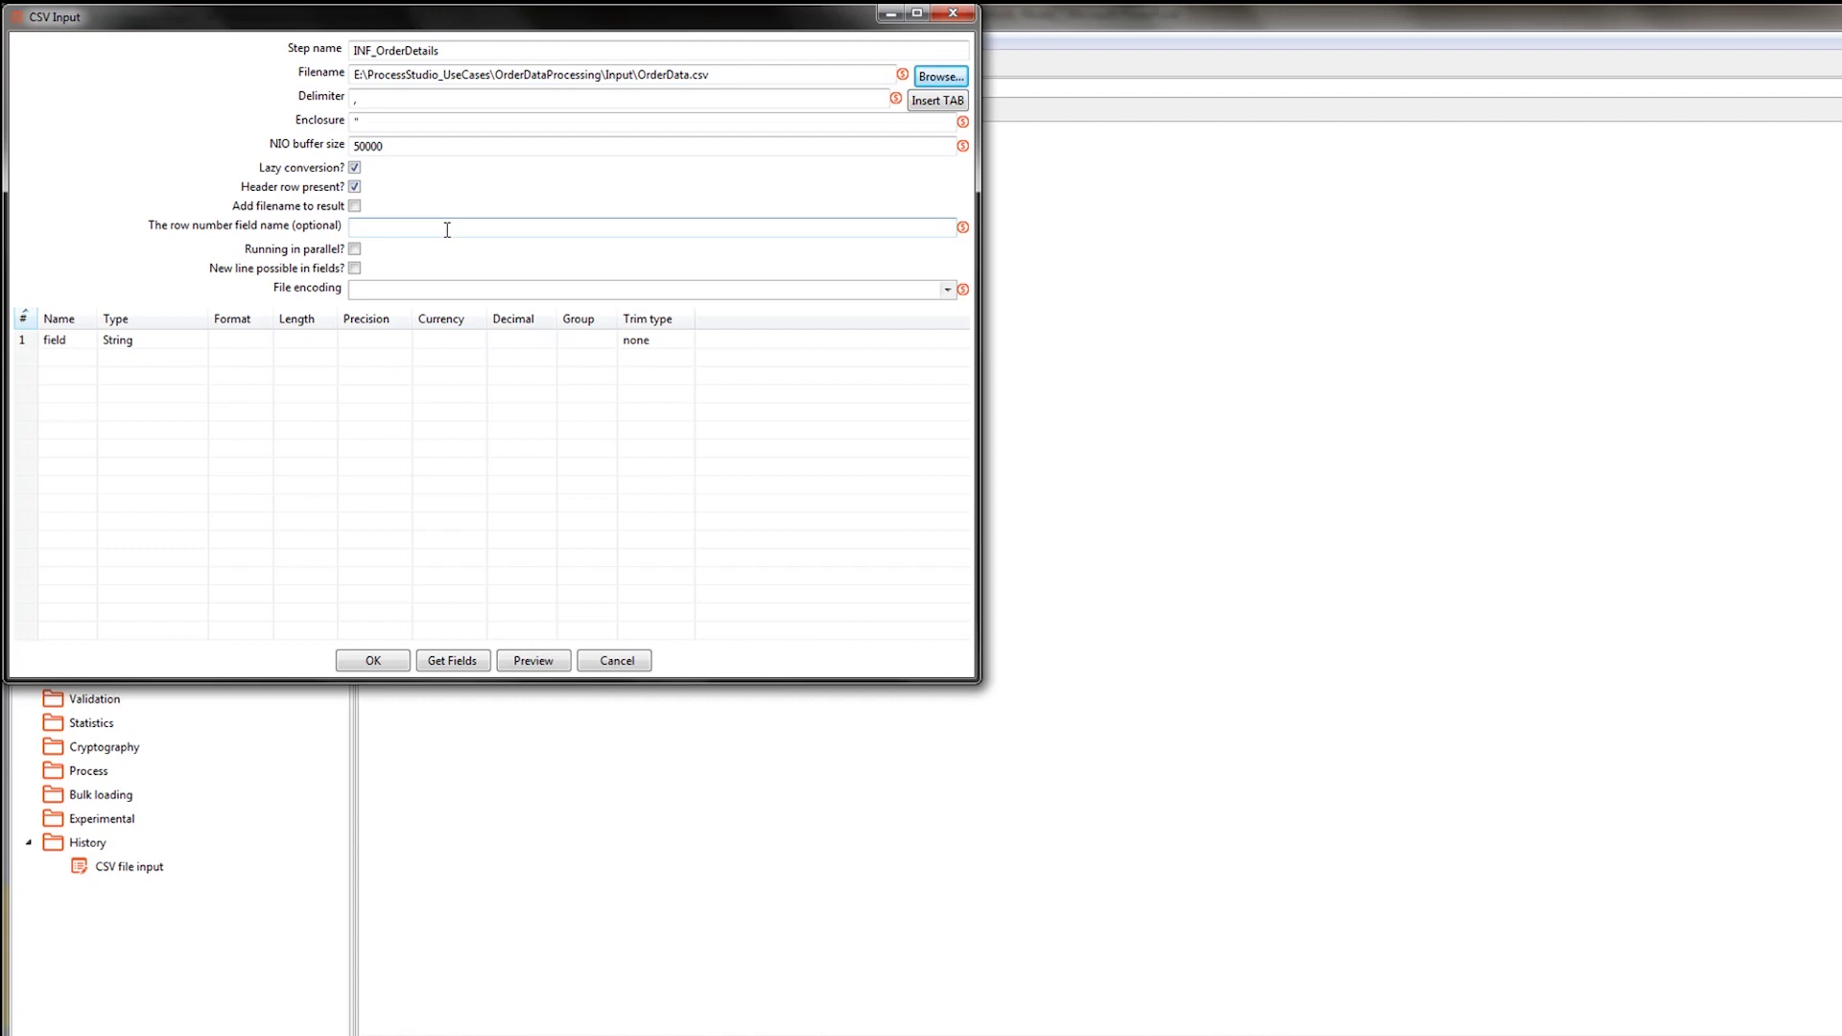
Get the four fields scanning 100 lines, preview 1000 rows, and confirm the step.
click(446, 660)
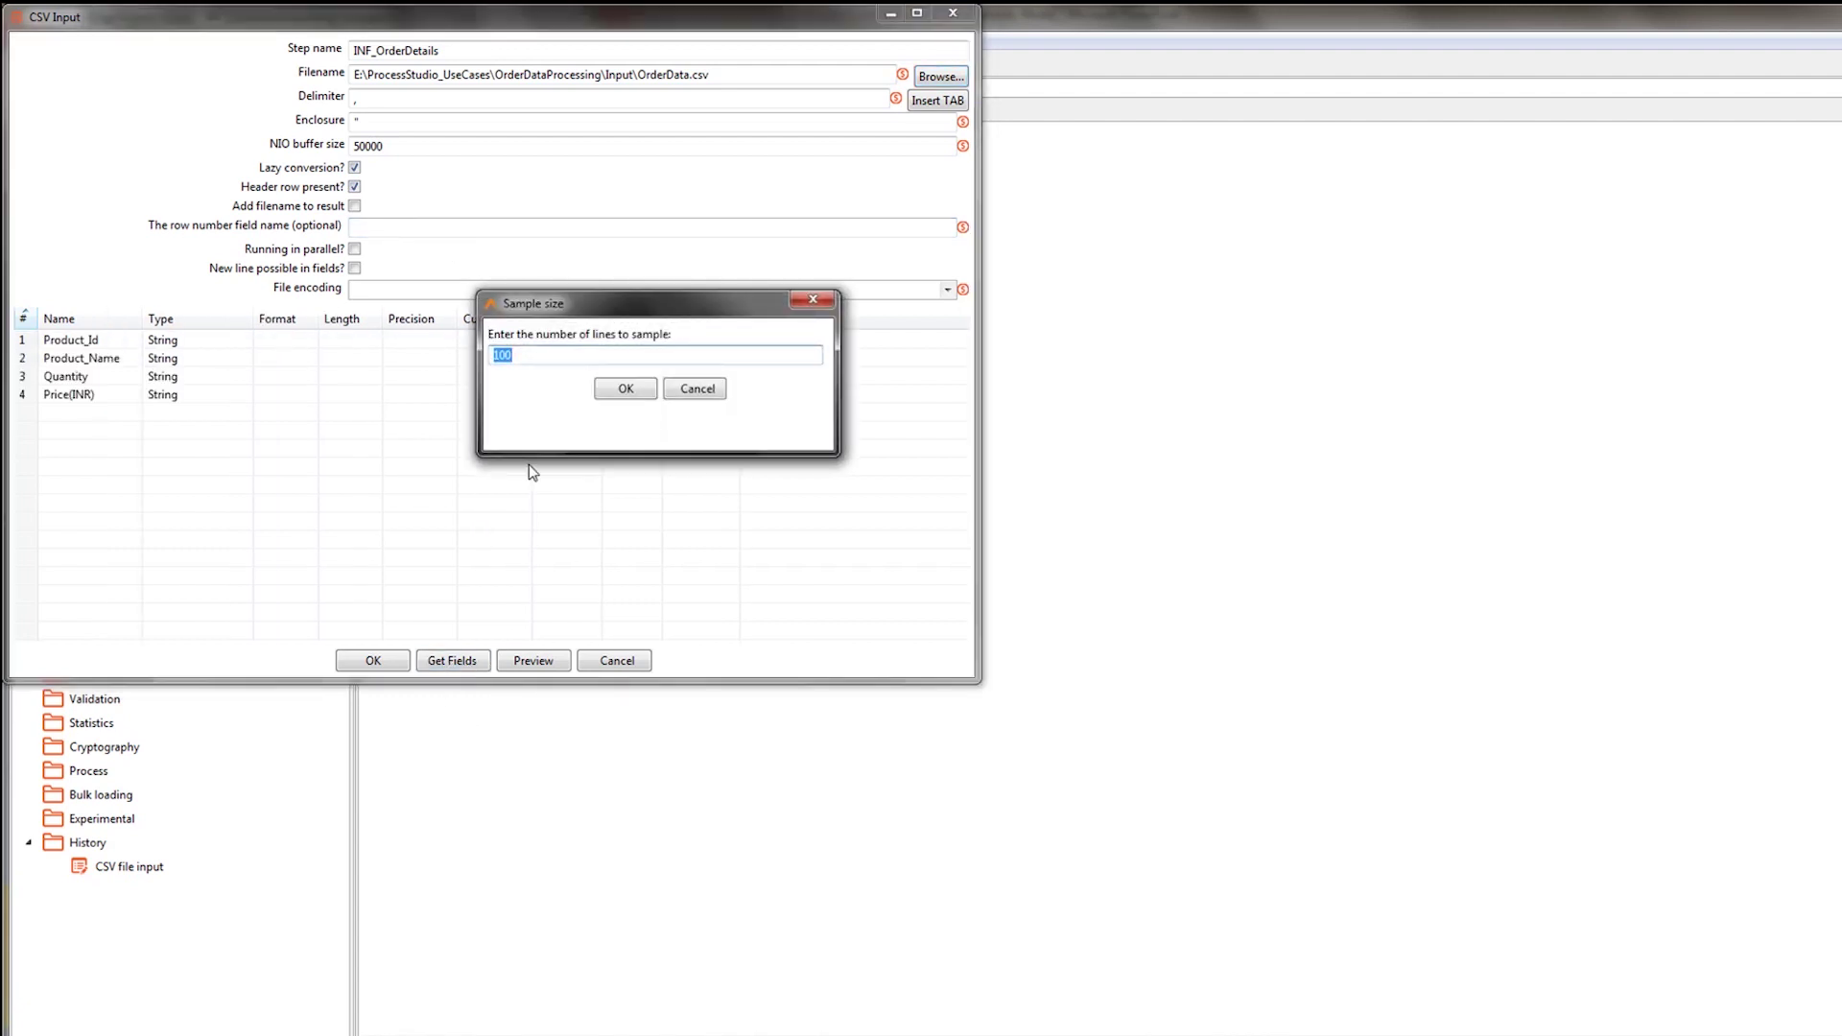
click(610, 391)
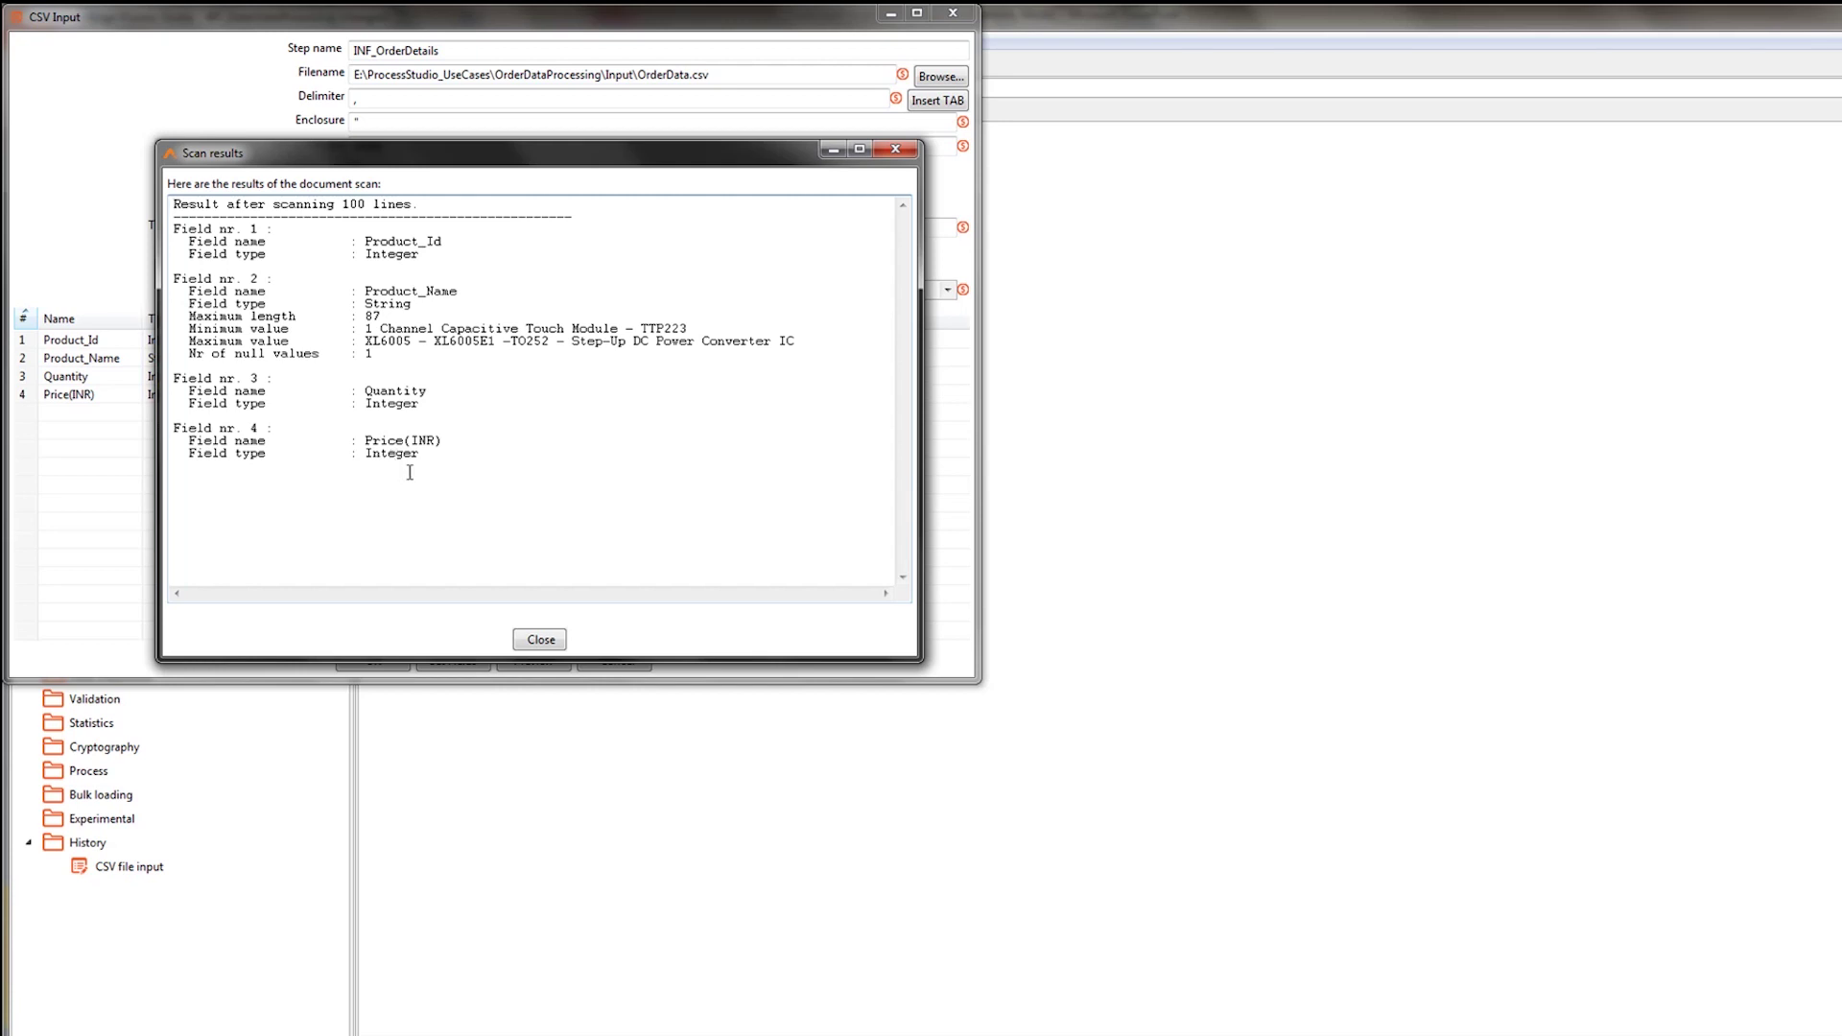
click(543, 641)
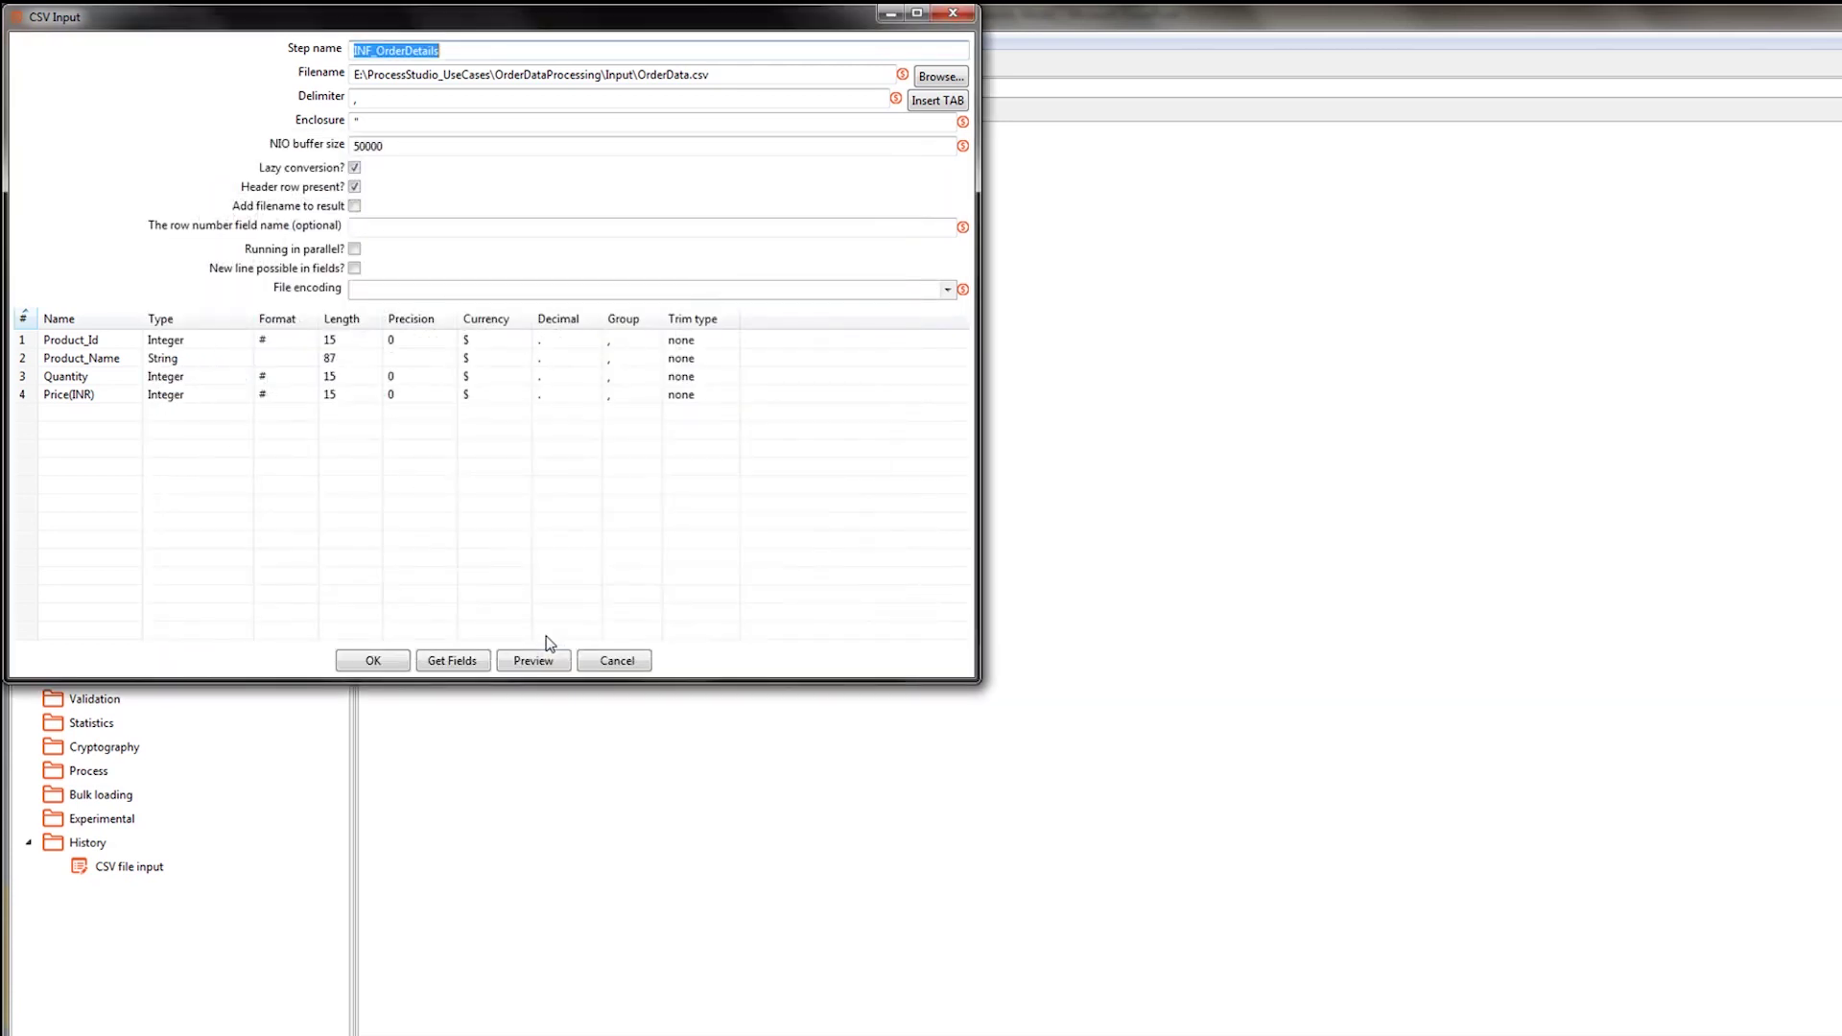
click(540, 665)
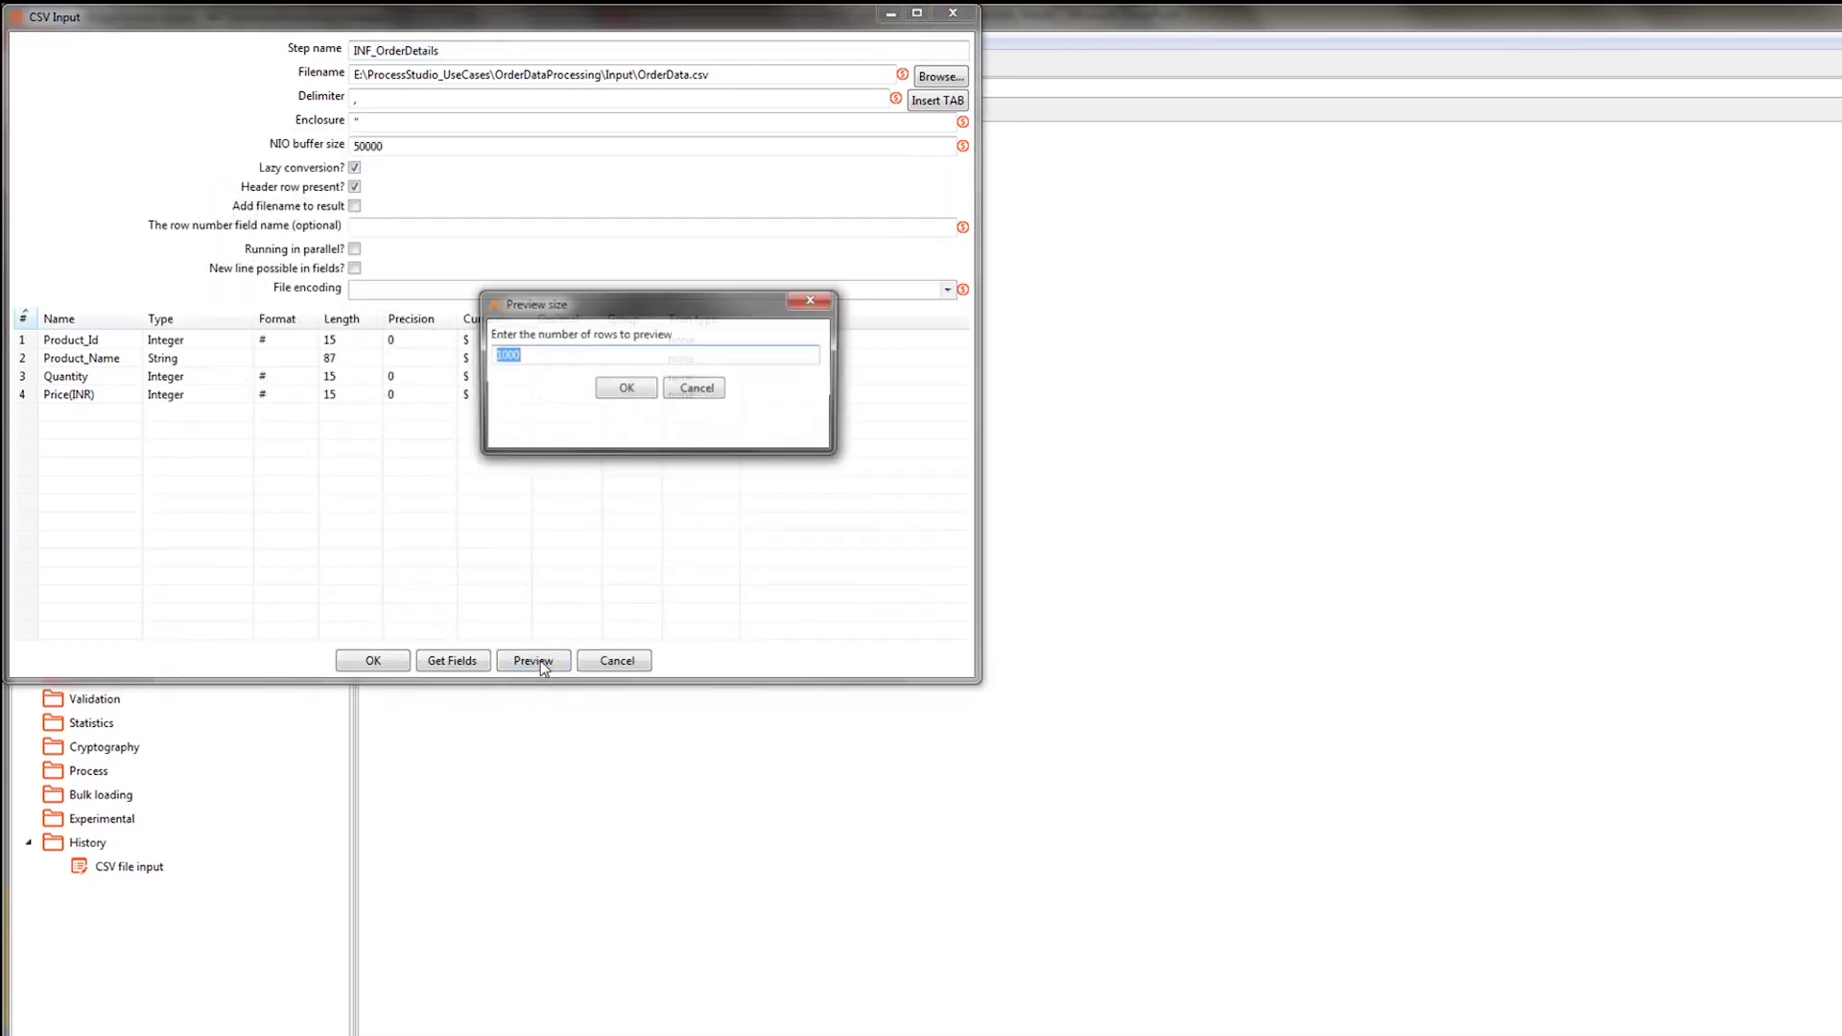
click(625, 393)
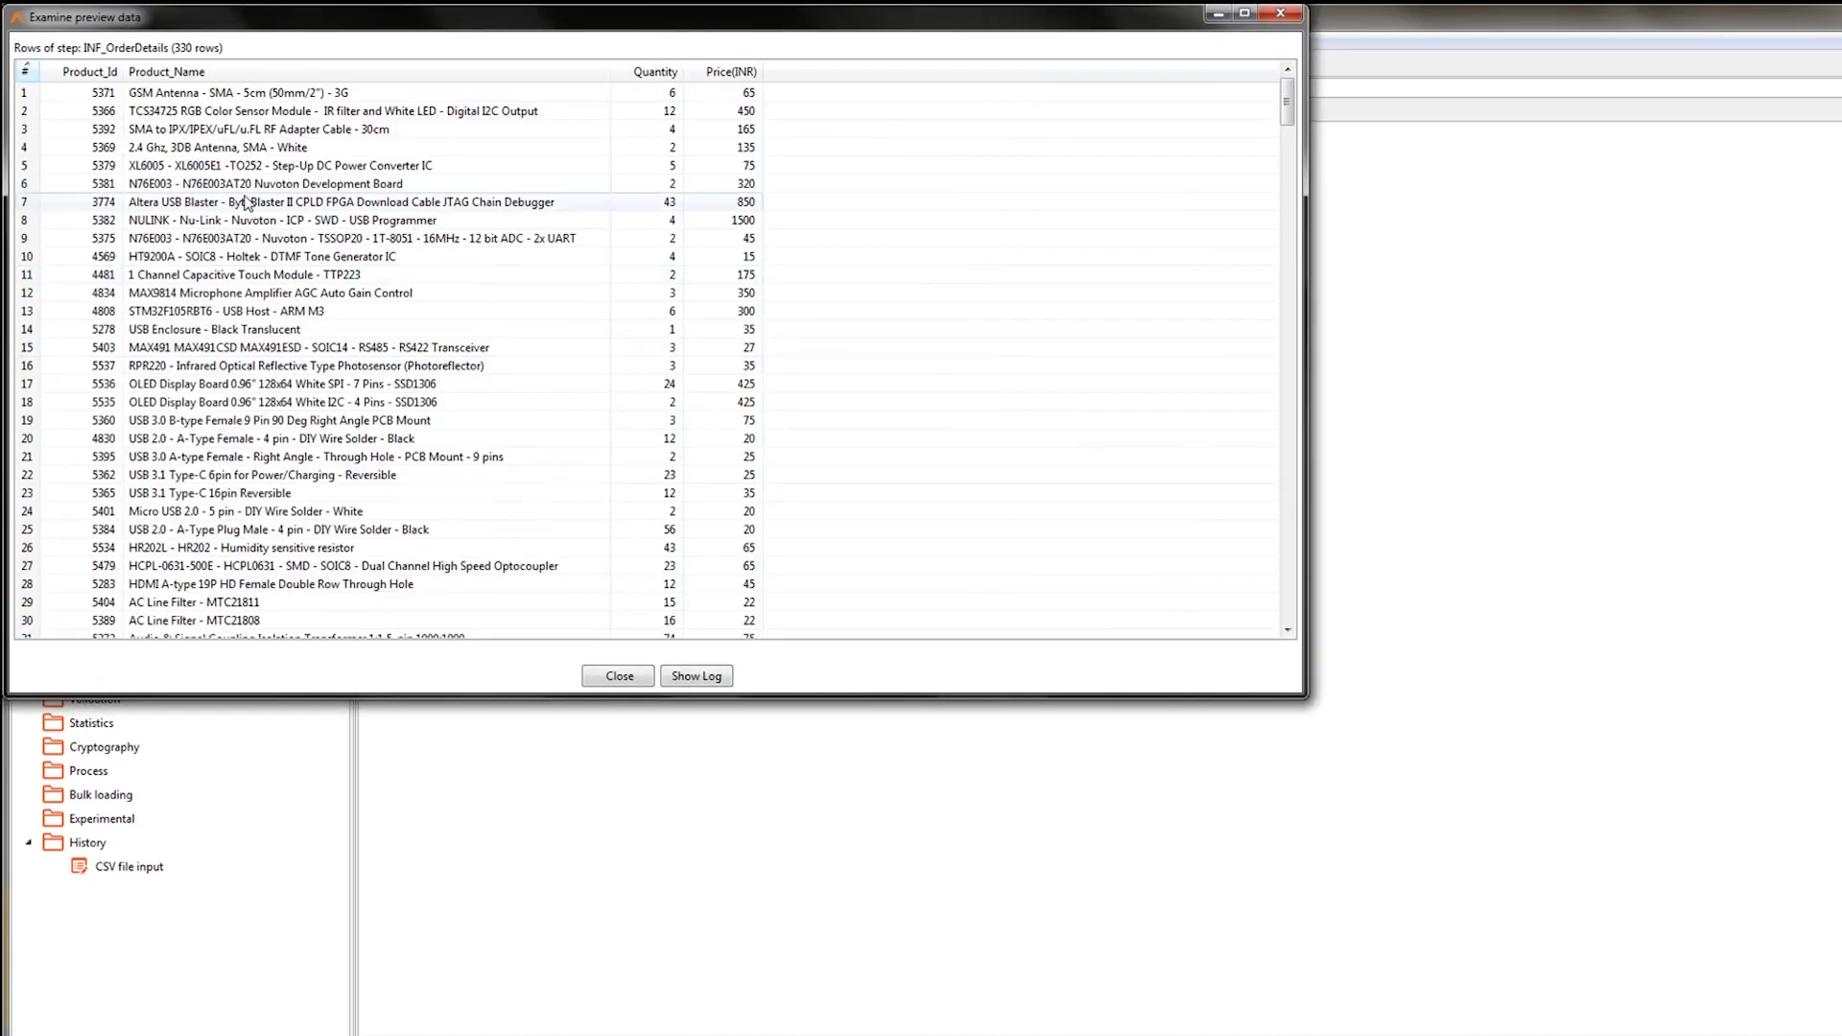
click(603, 677)
click(374, 662)
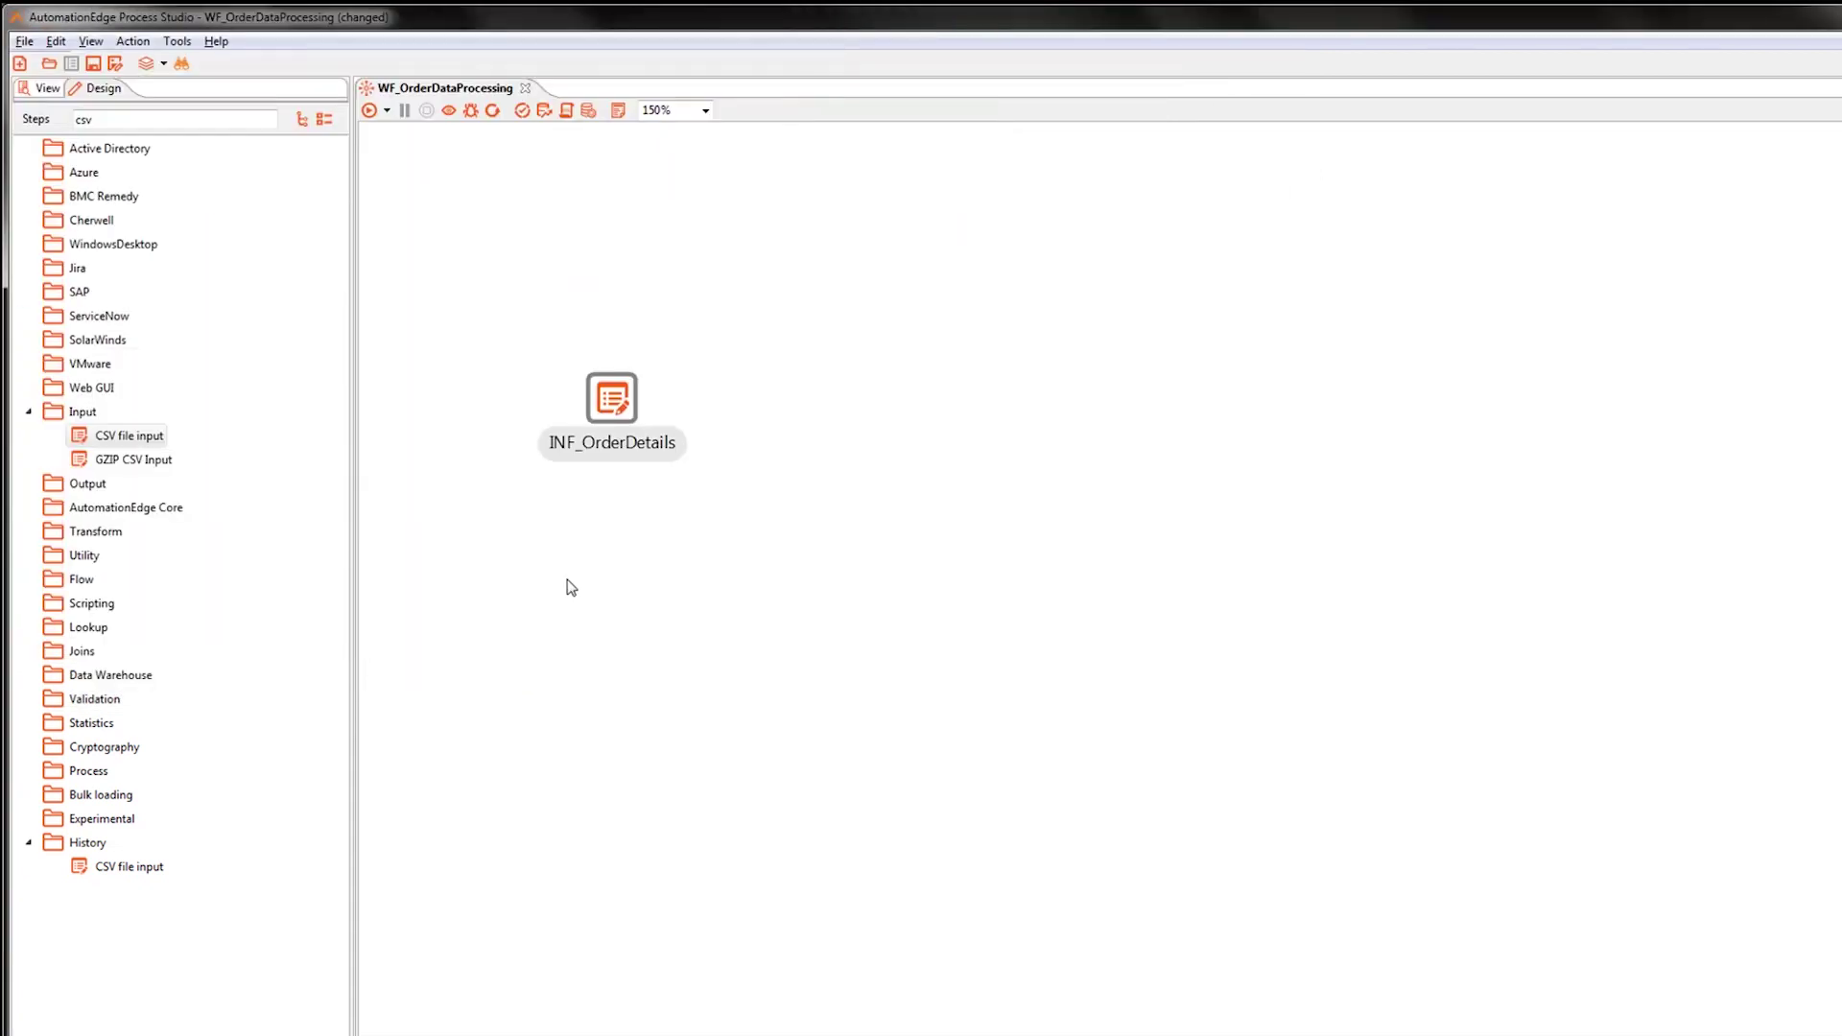
Search steps for calcu and place a Calculator step on the canvas.
drag(124, 121, 50, 121)
text(calcula)
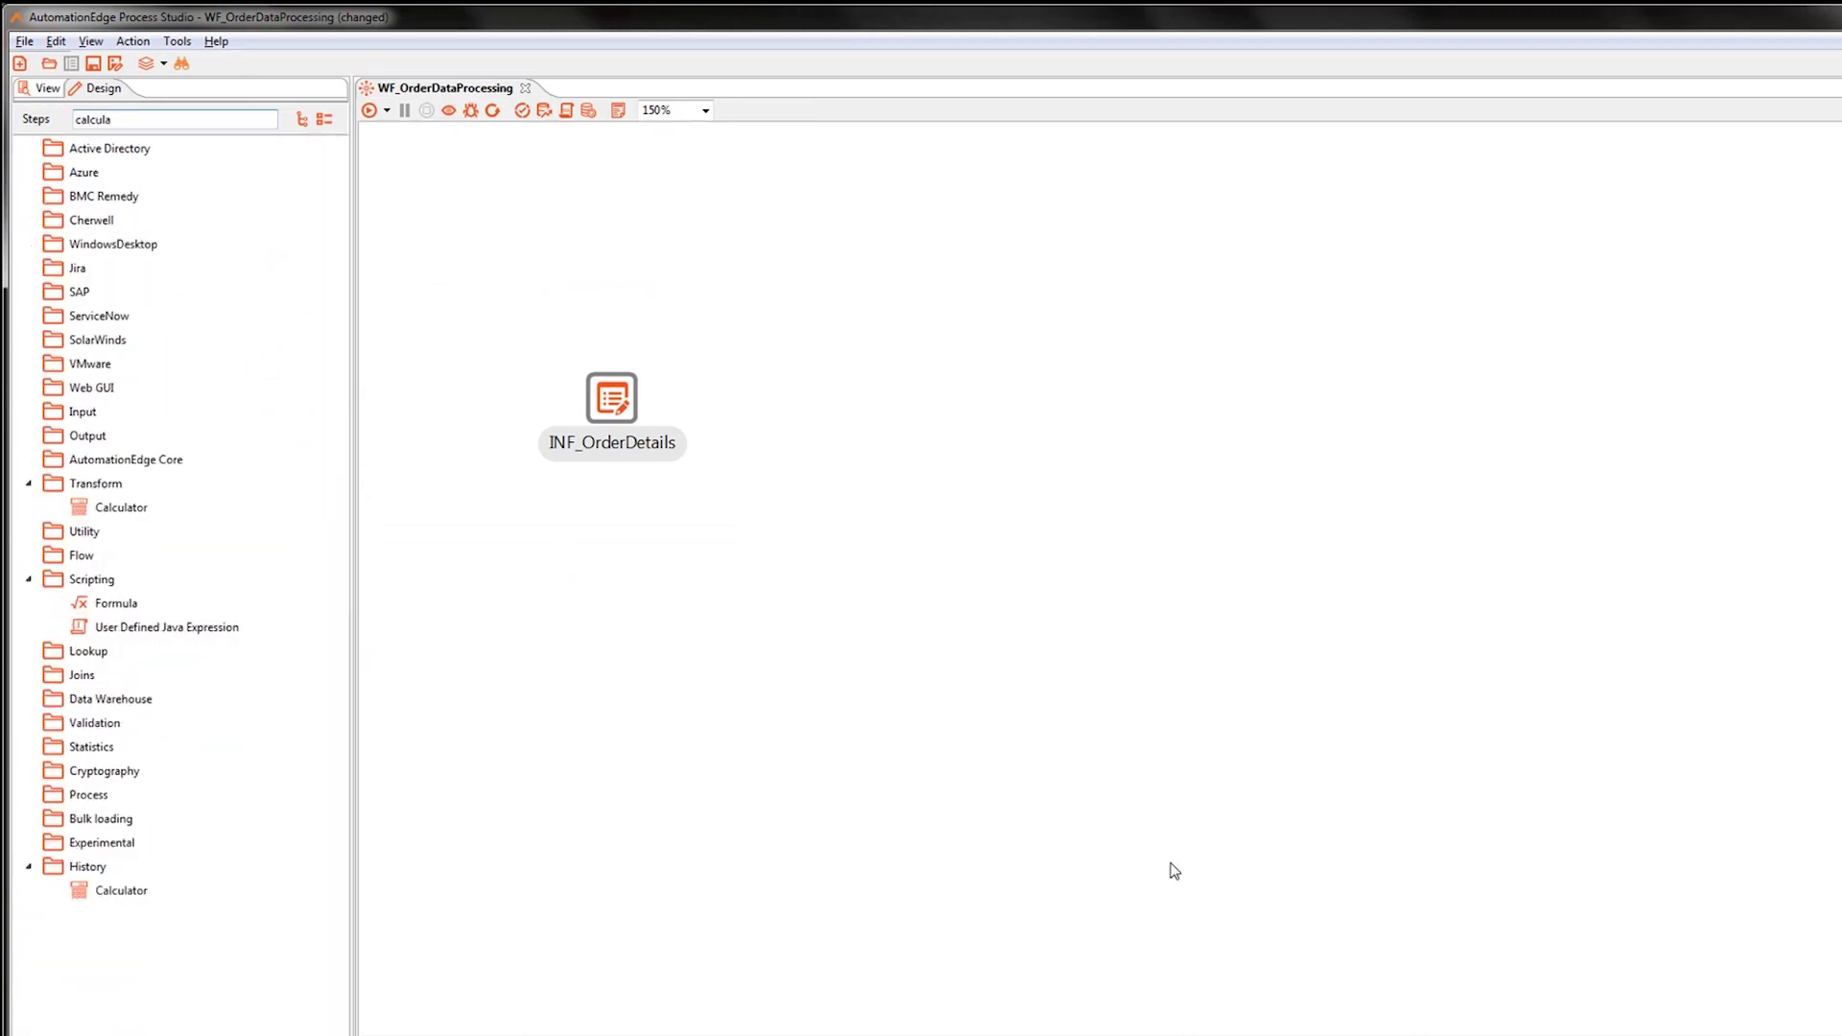
drag(119, 509, 863, 418)
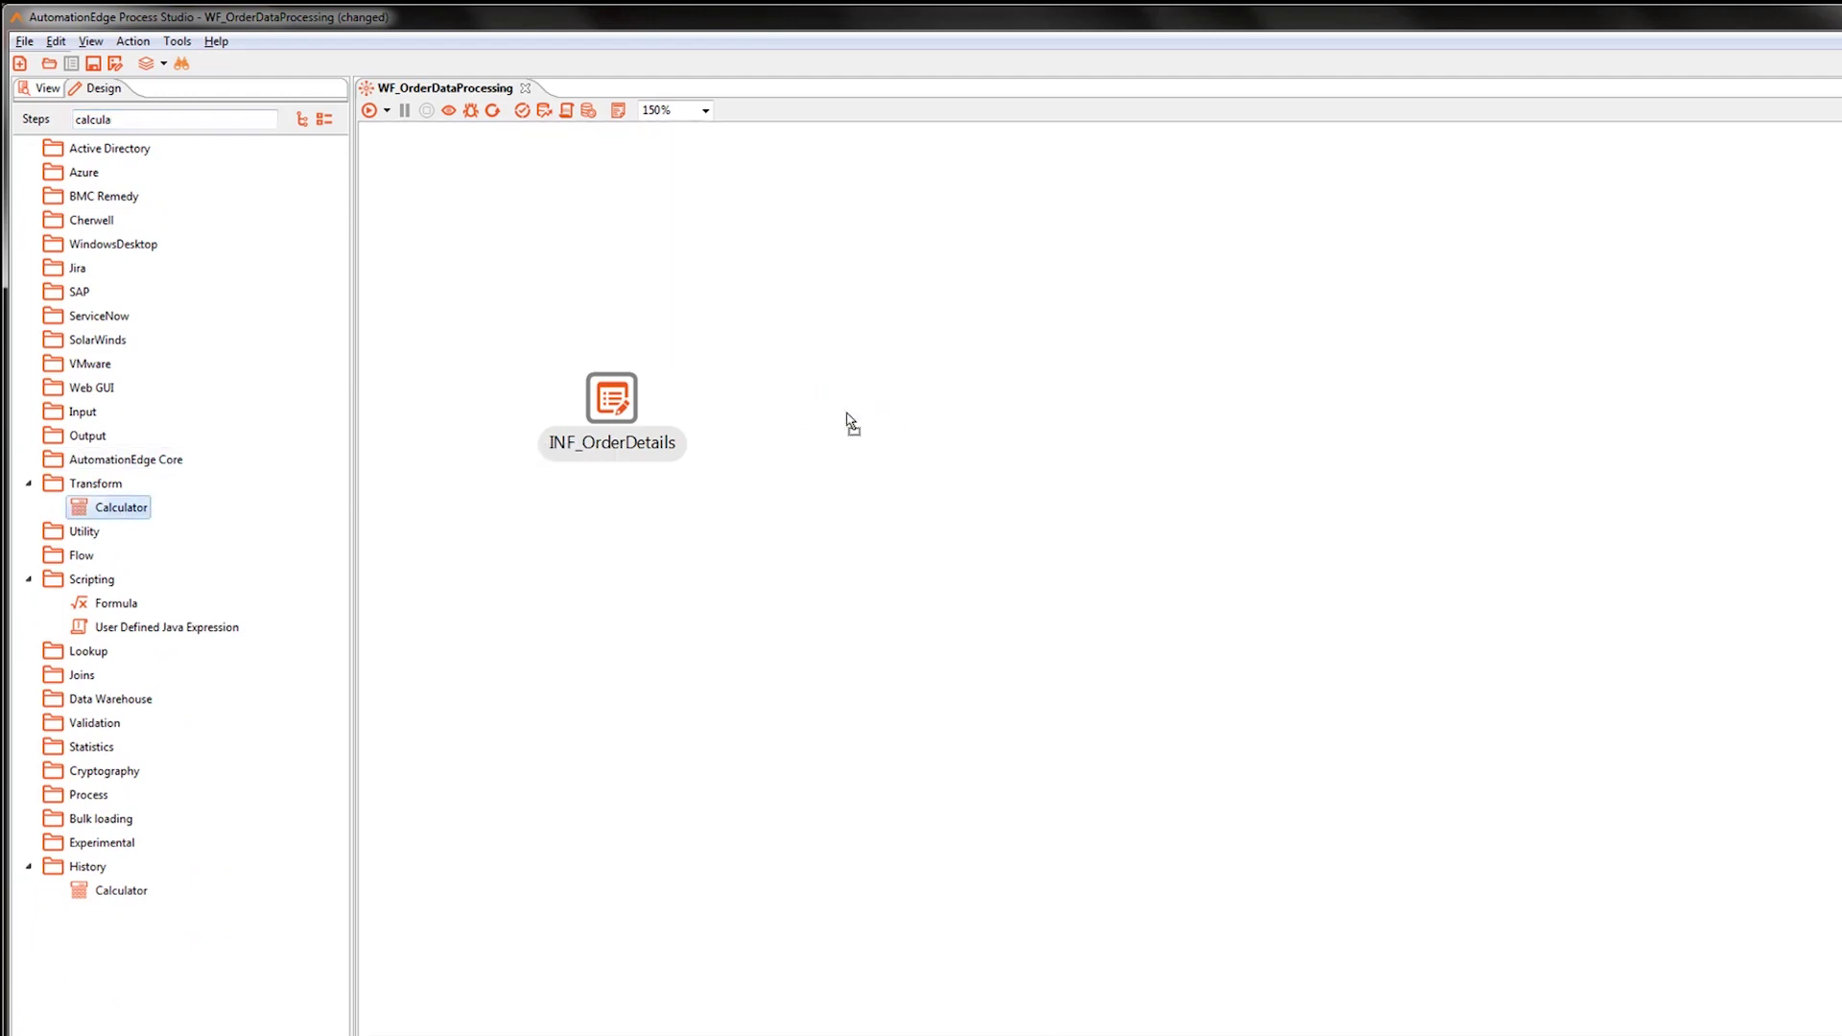
Draw a hop from INF_OrderDetails to the Calculator as its main output.
click(612, 399)
mouse_move(656, 471)
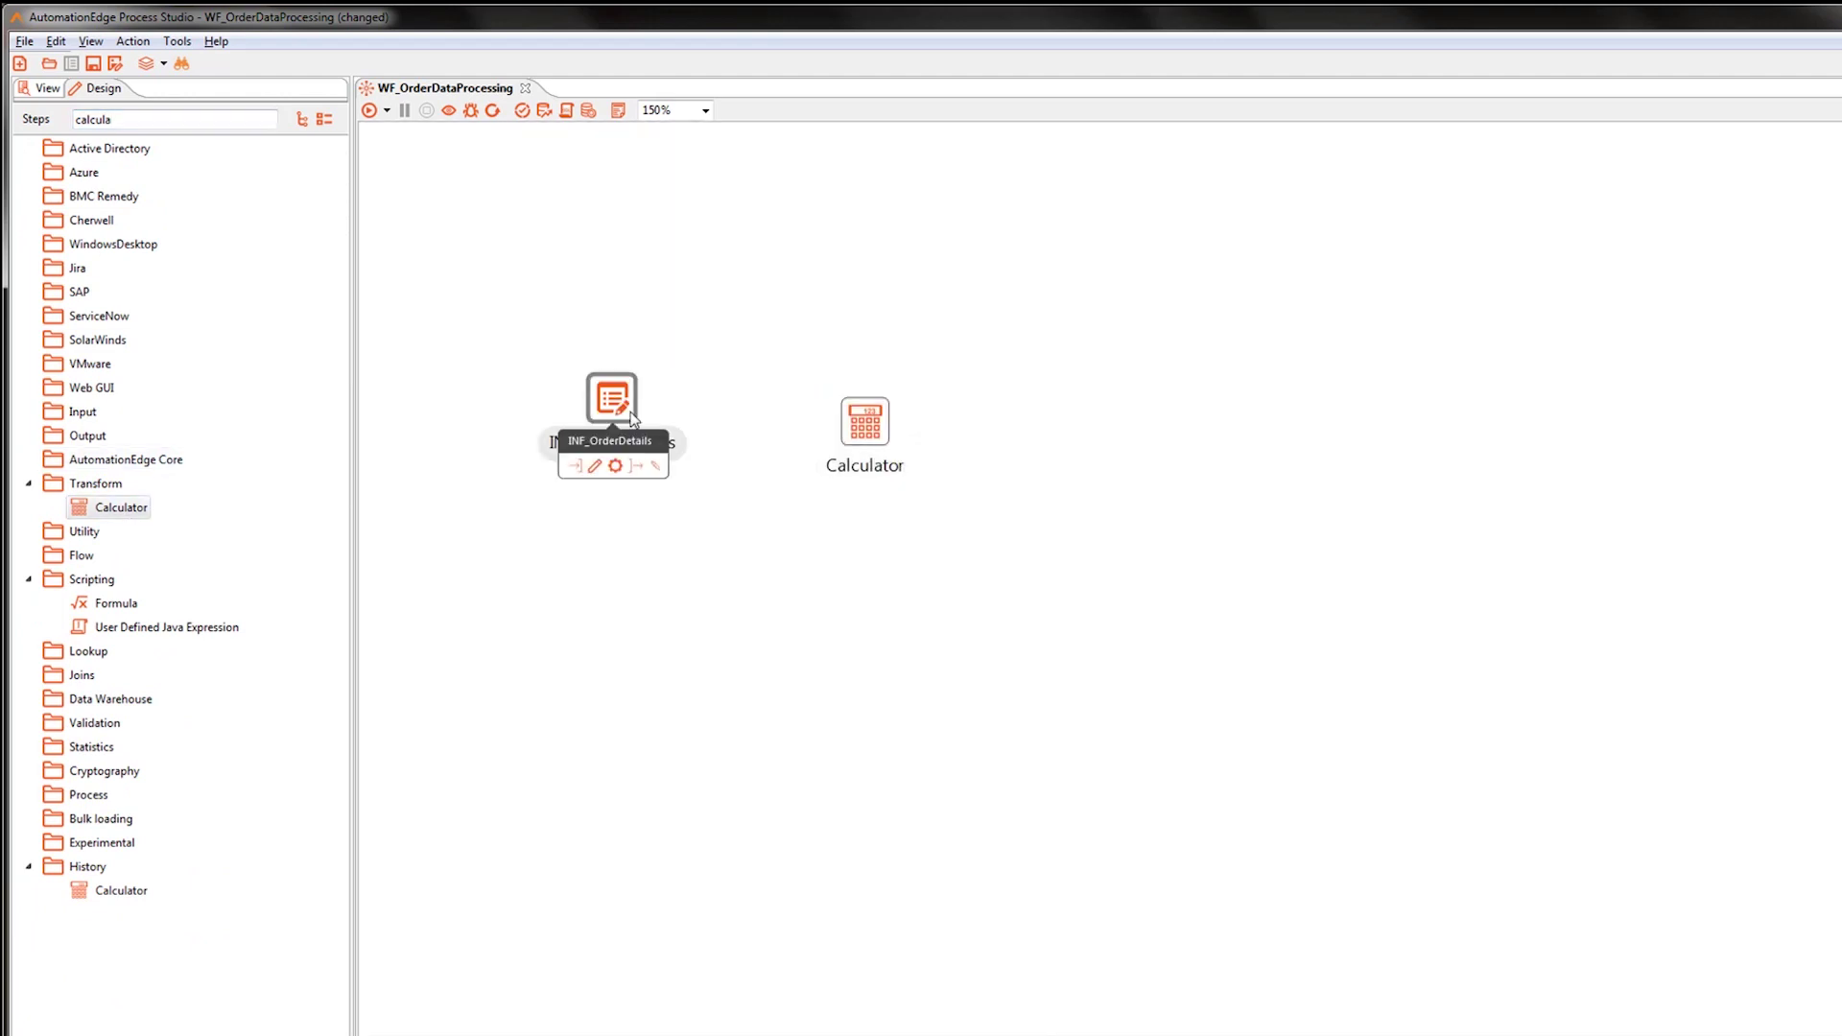
drag(656, 469, 842, 404)
click(920, 441)
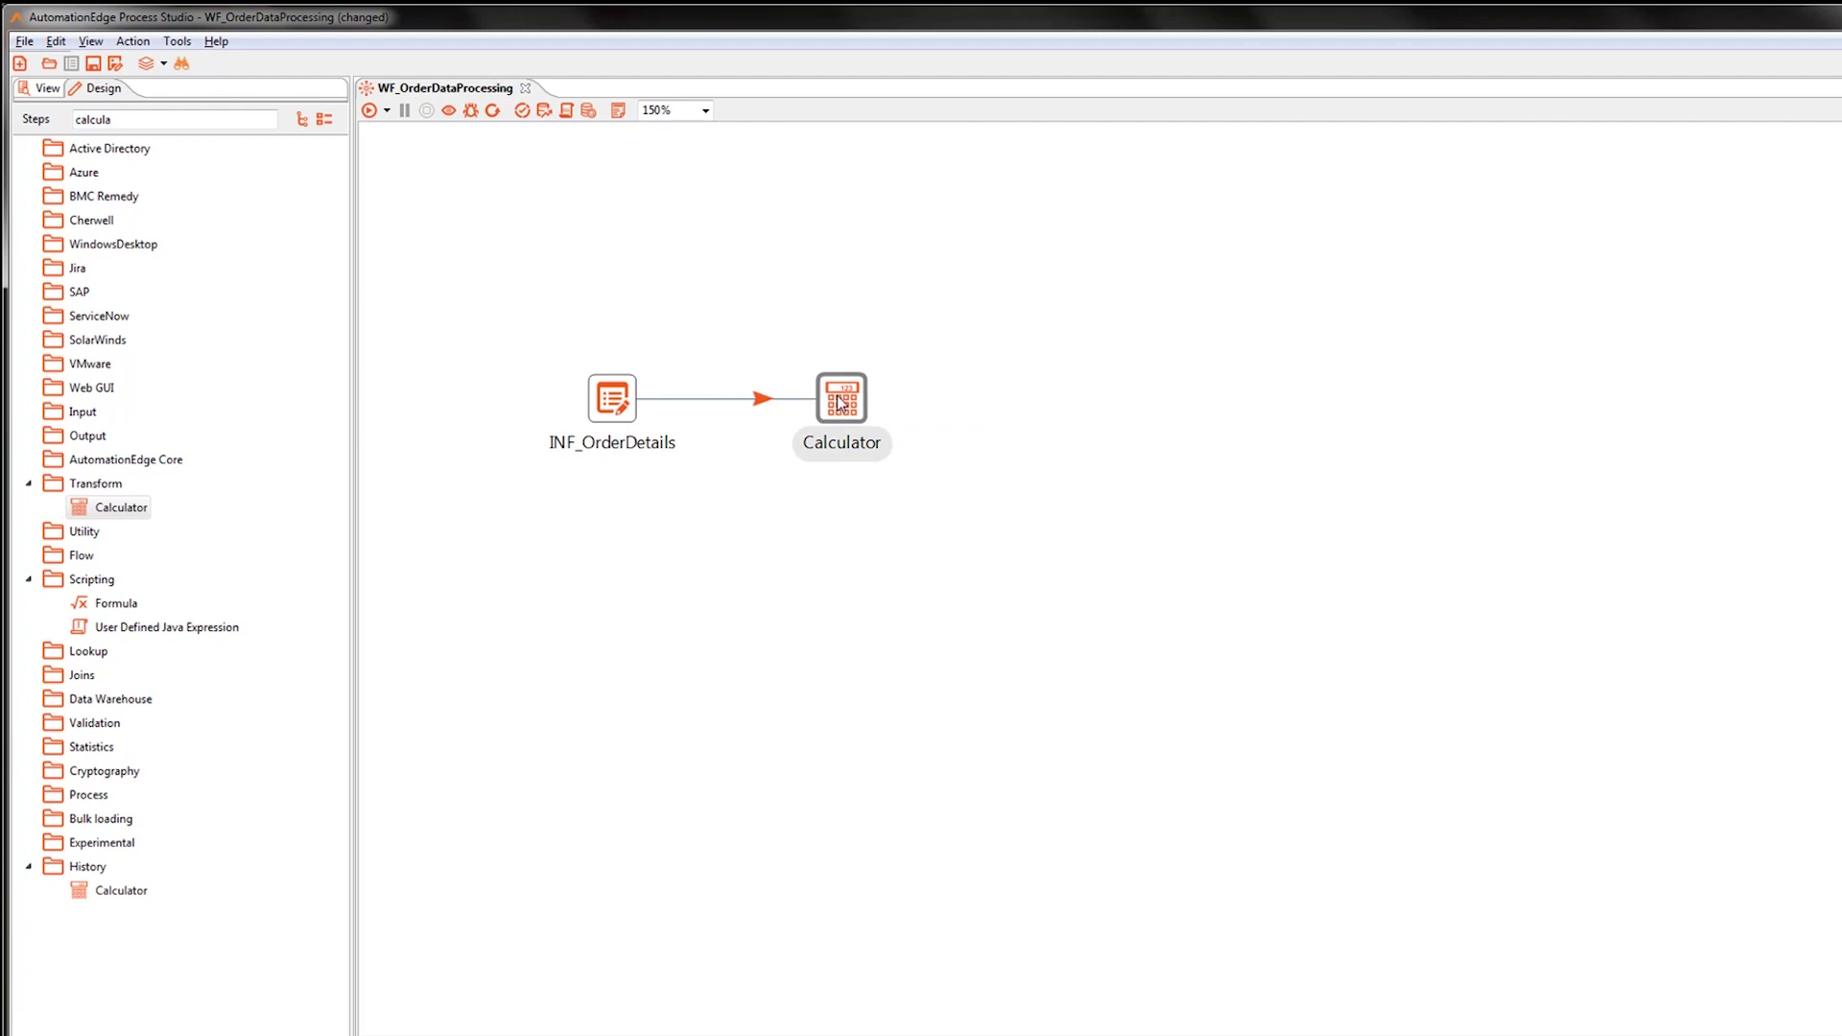
Name the Calculator step Calc_Order and add a TotalPrice field using A * B.
double_click(840, 403)
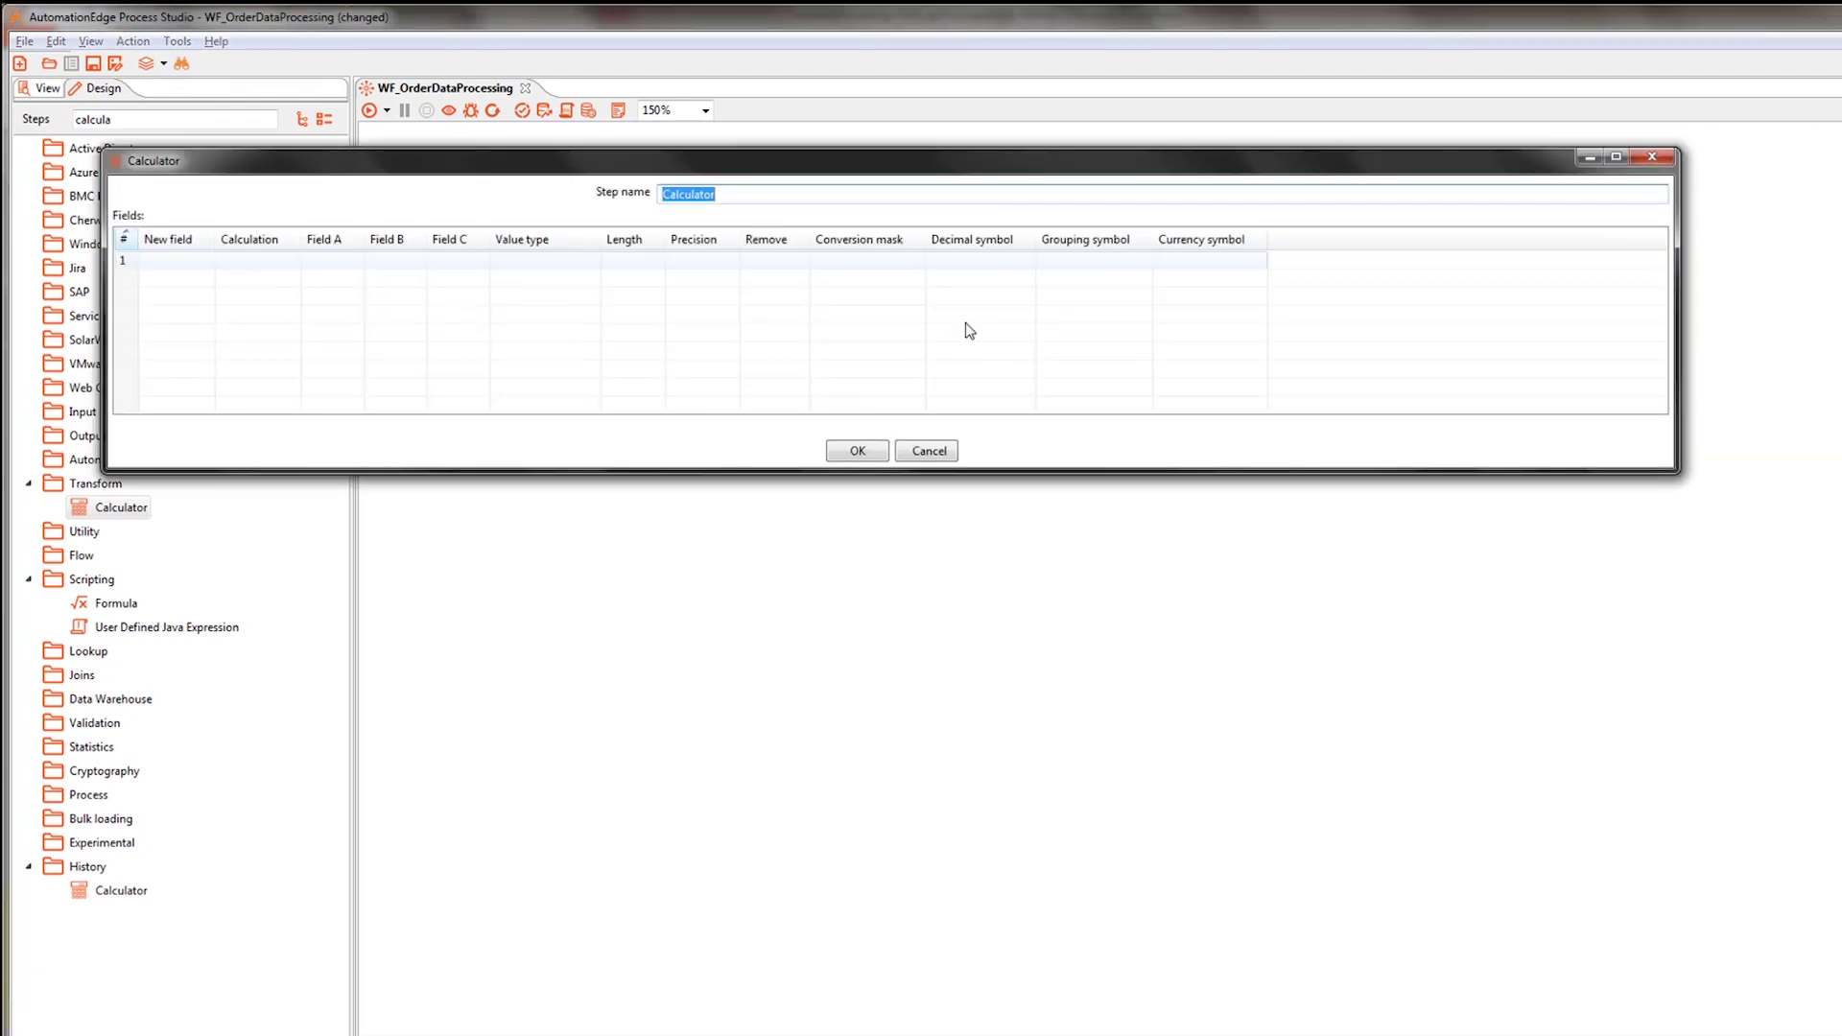
text(CA)
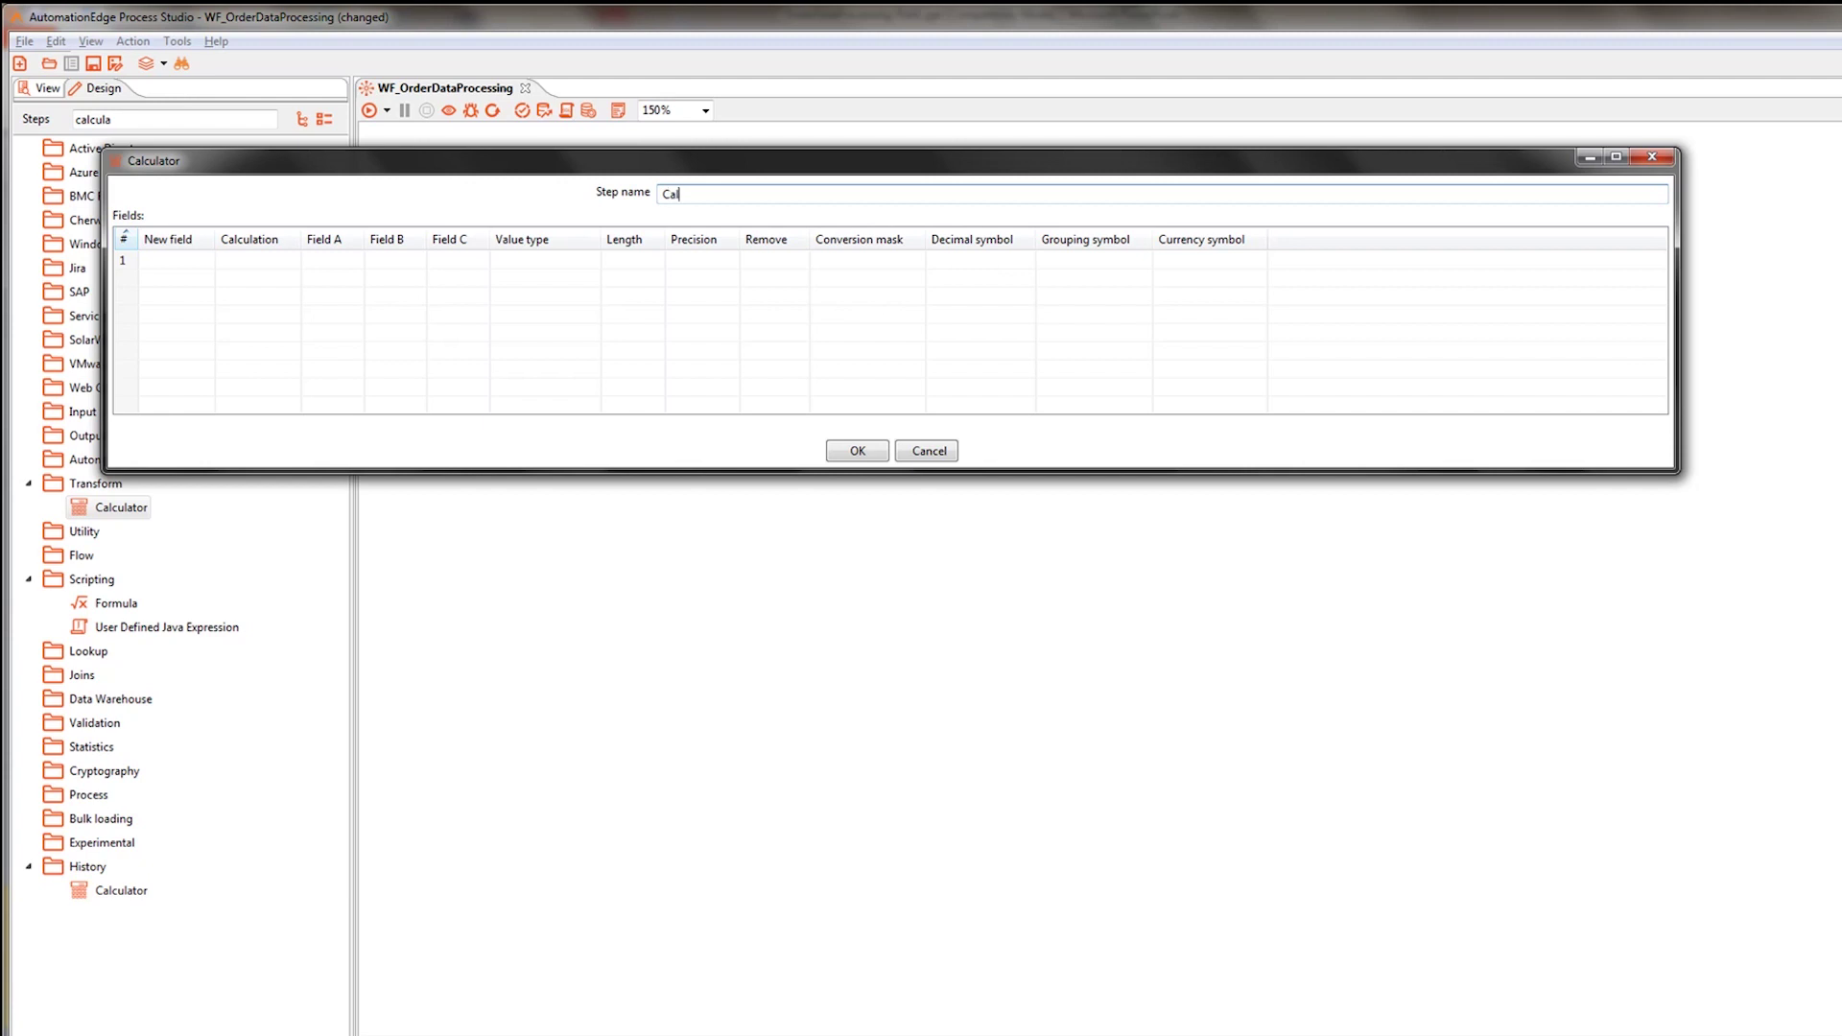
text(lc_Order)
click(174, 258)
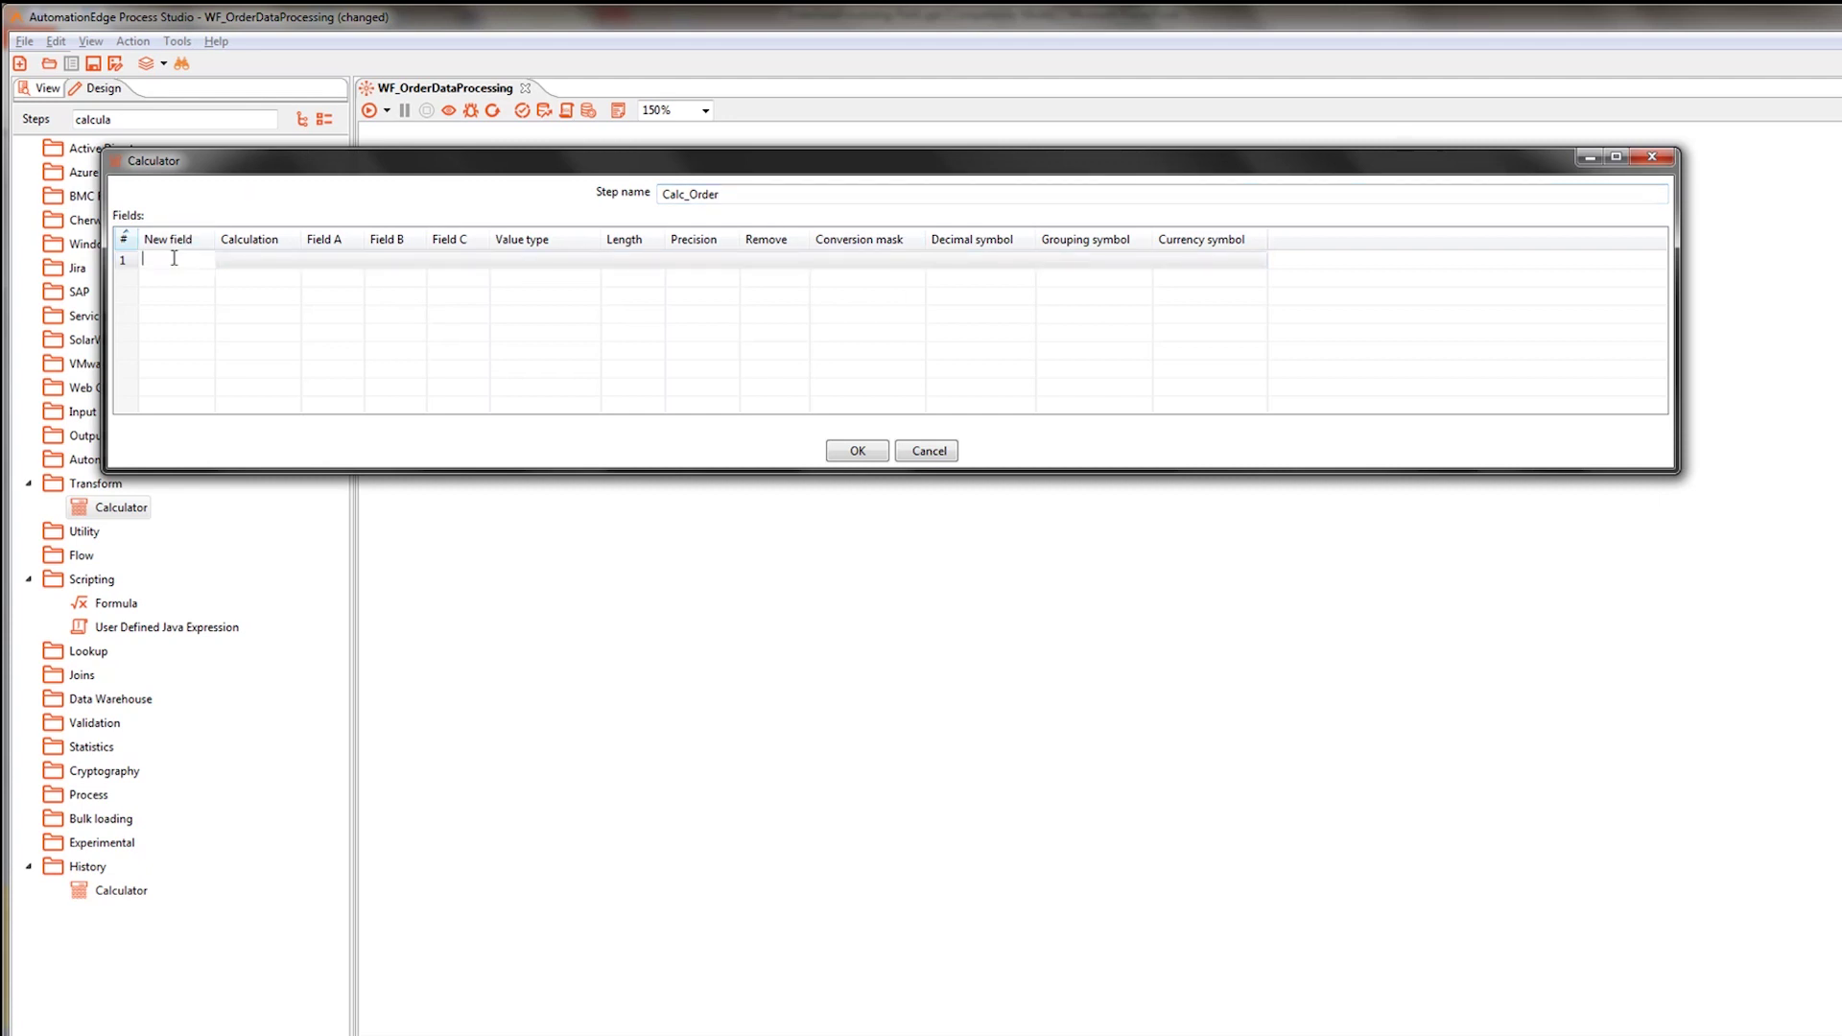
text(TotalPrice)
click(235, 261)
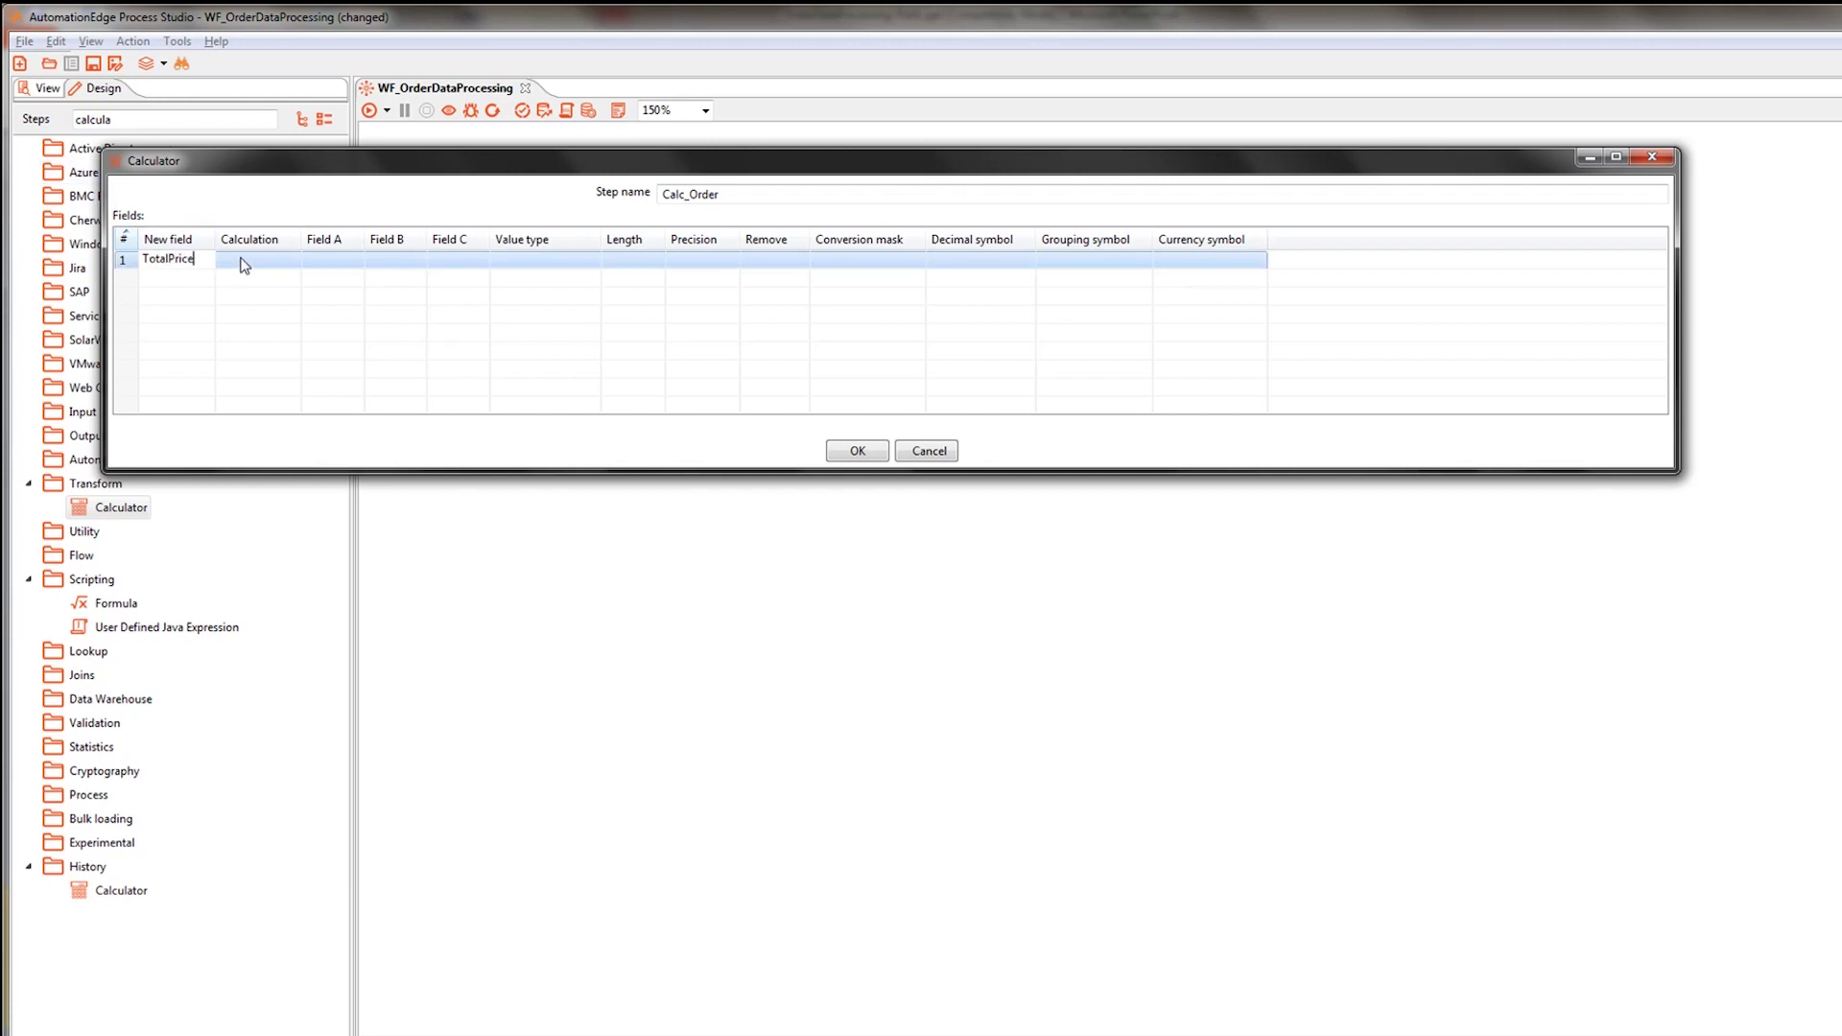
click(239, 261)
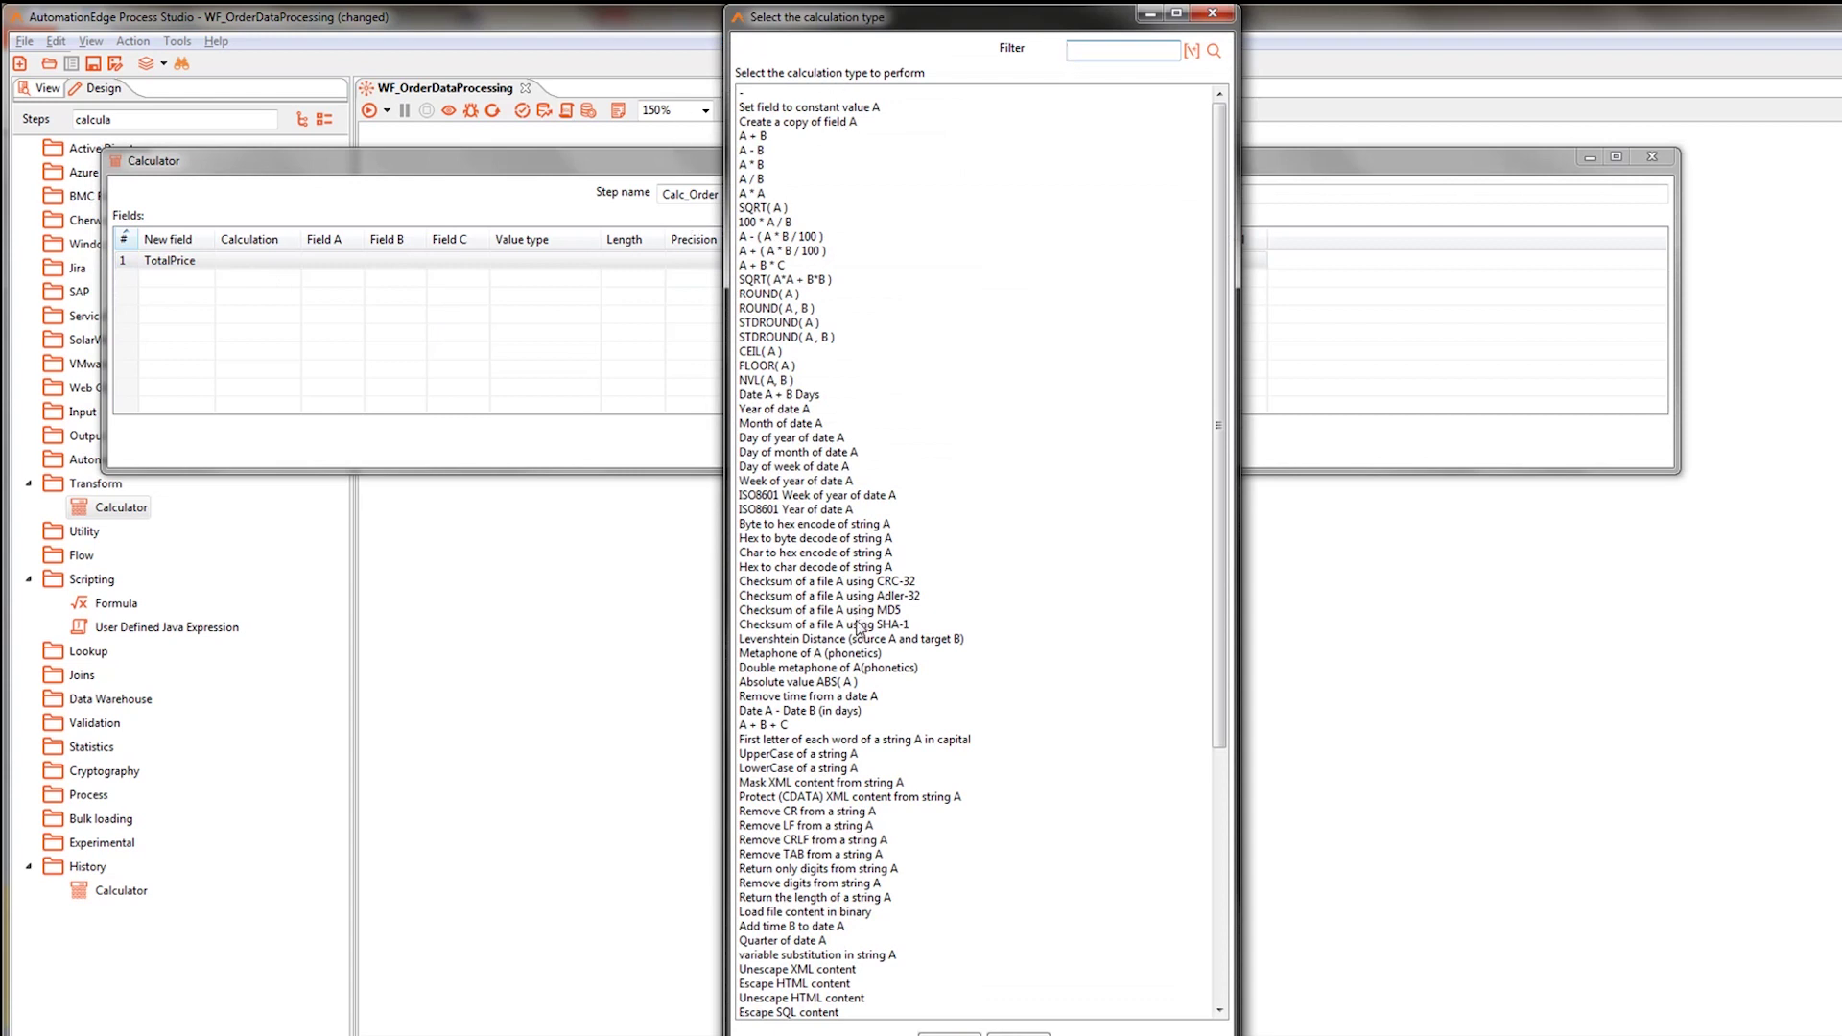
double_click(758, 165)
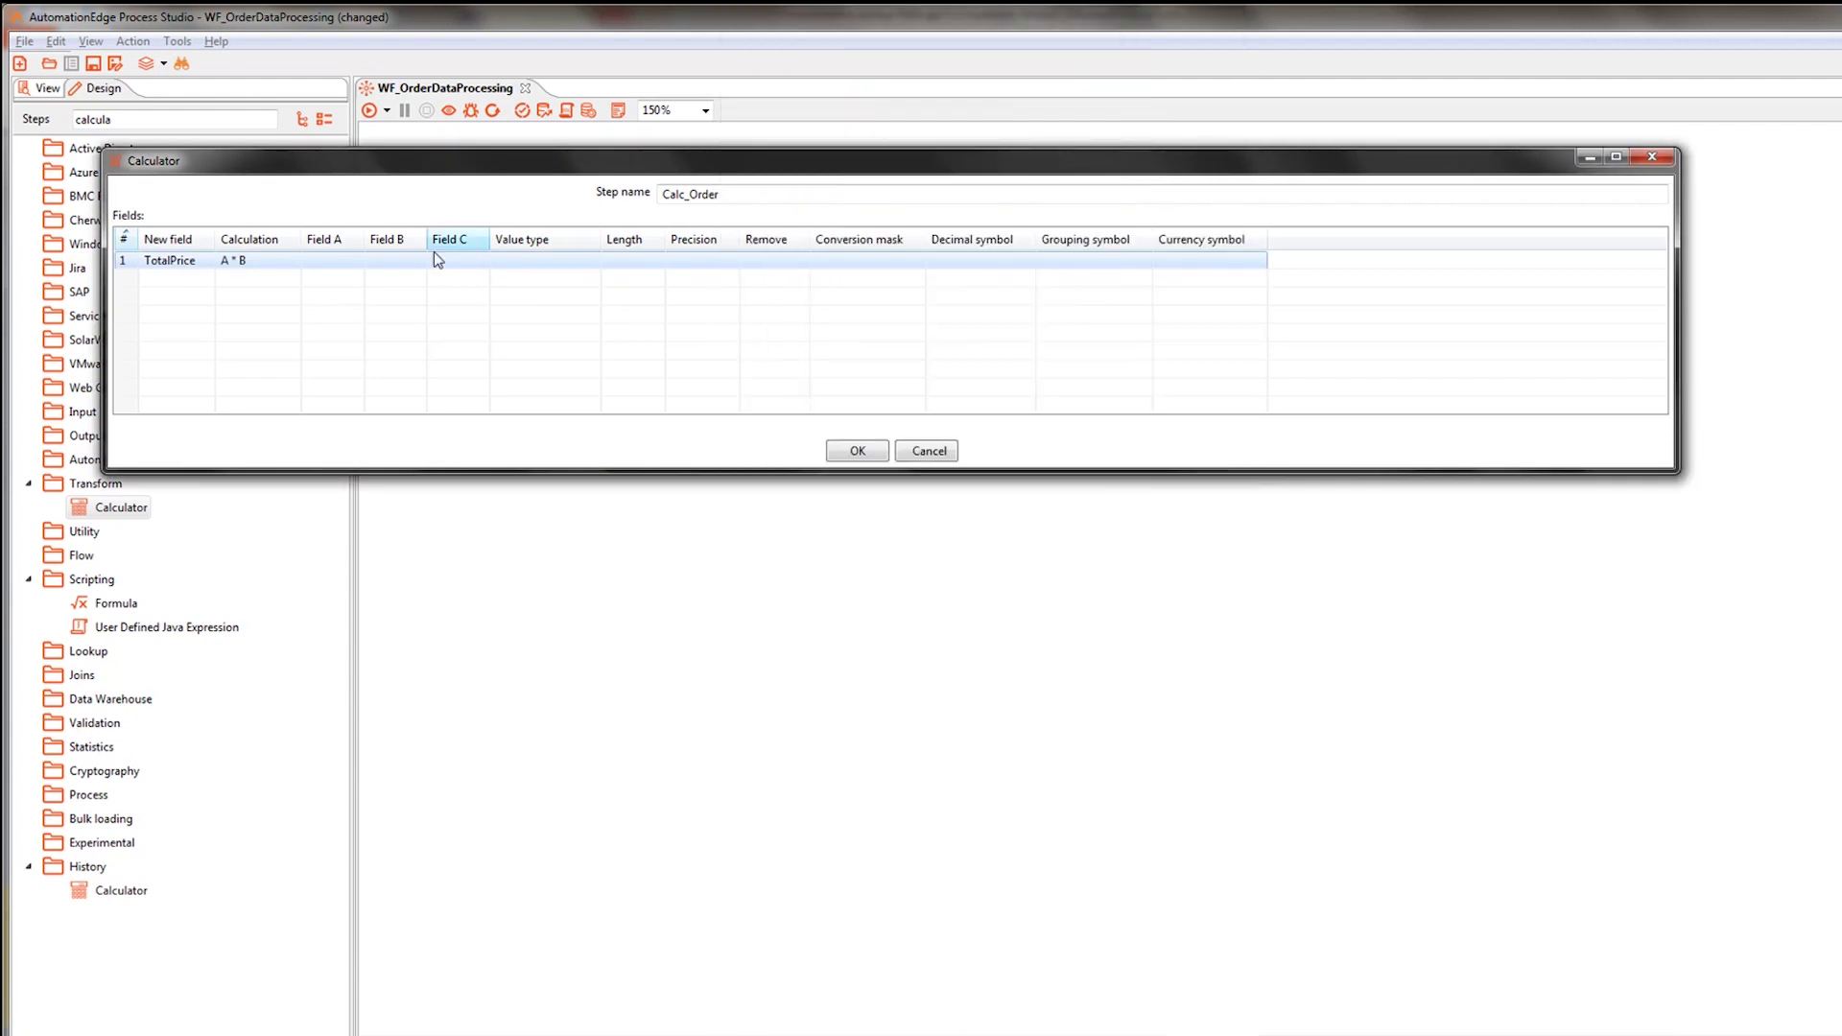
Set Field A to Quantity, Field B to Price(INR), value type Integer, and confirm.
click(348, 259)
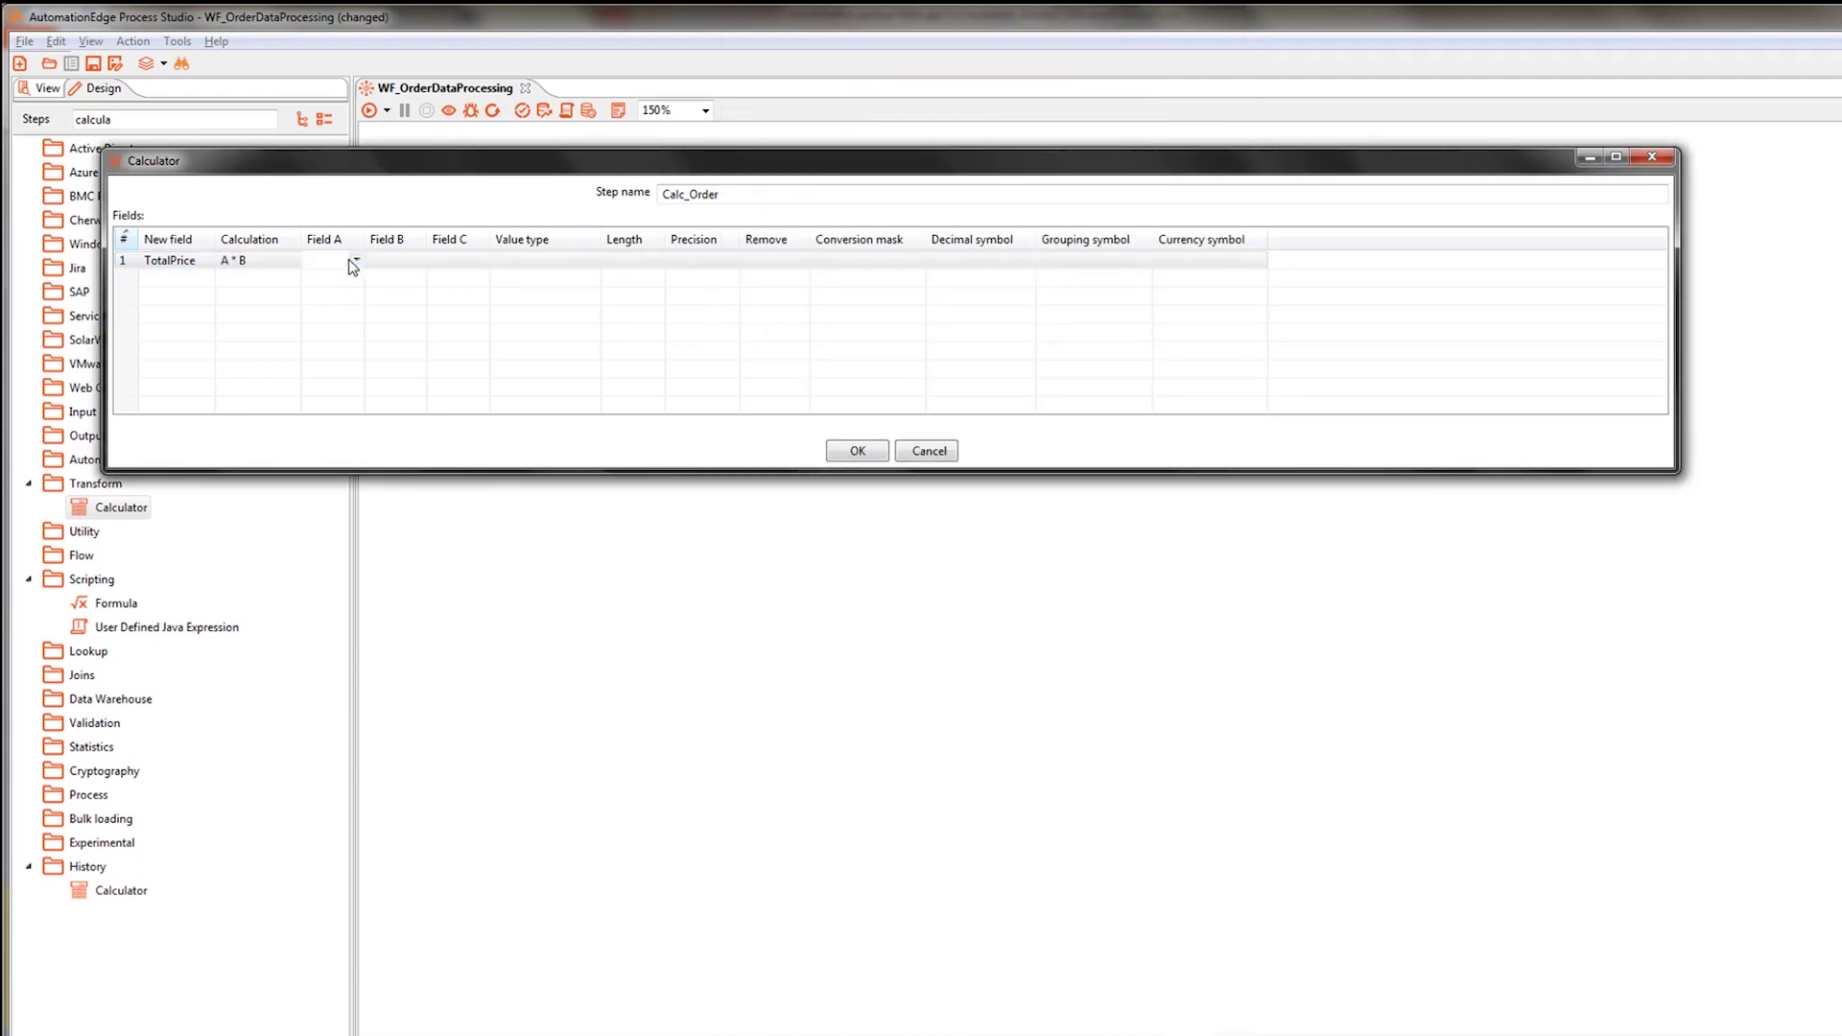
click(357, 259)
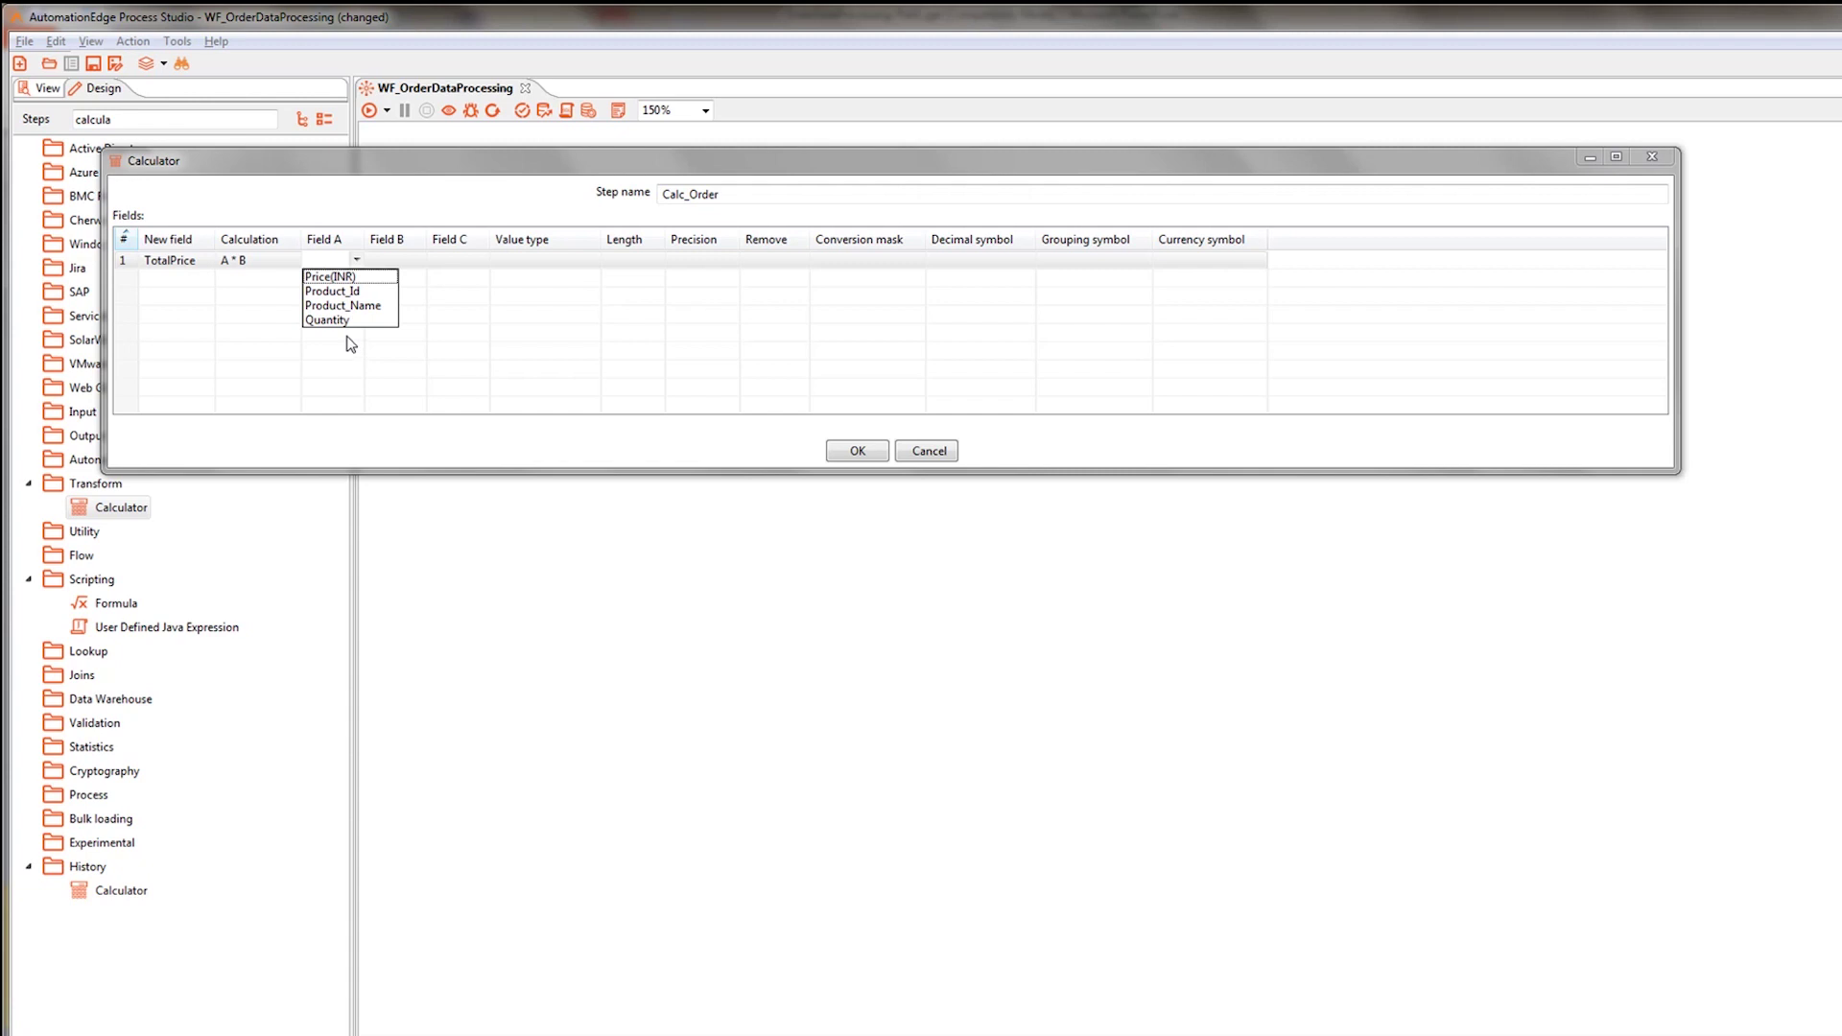
click(342, 319)
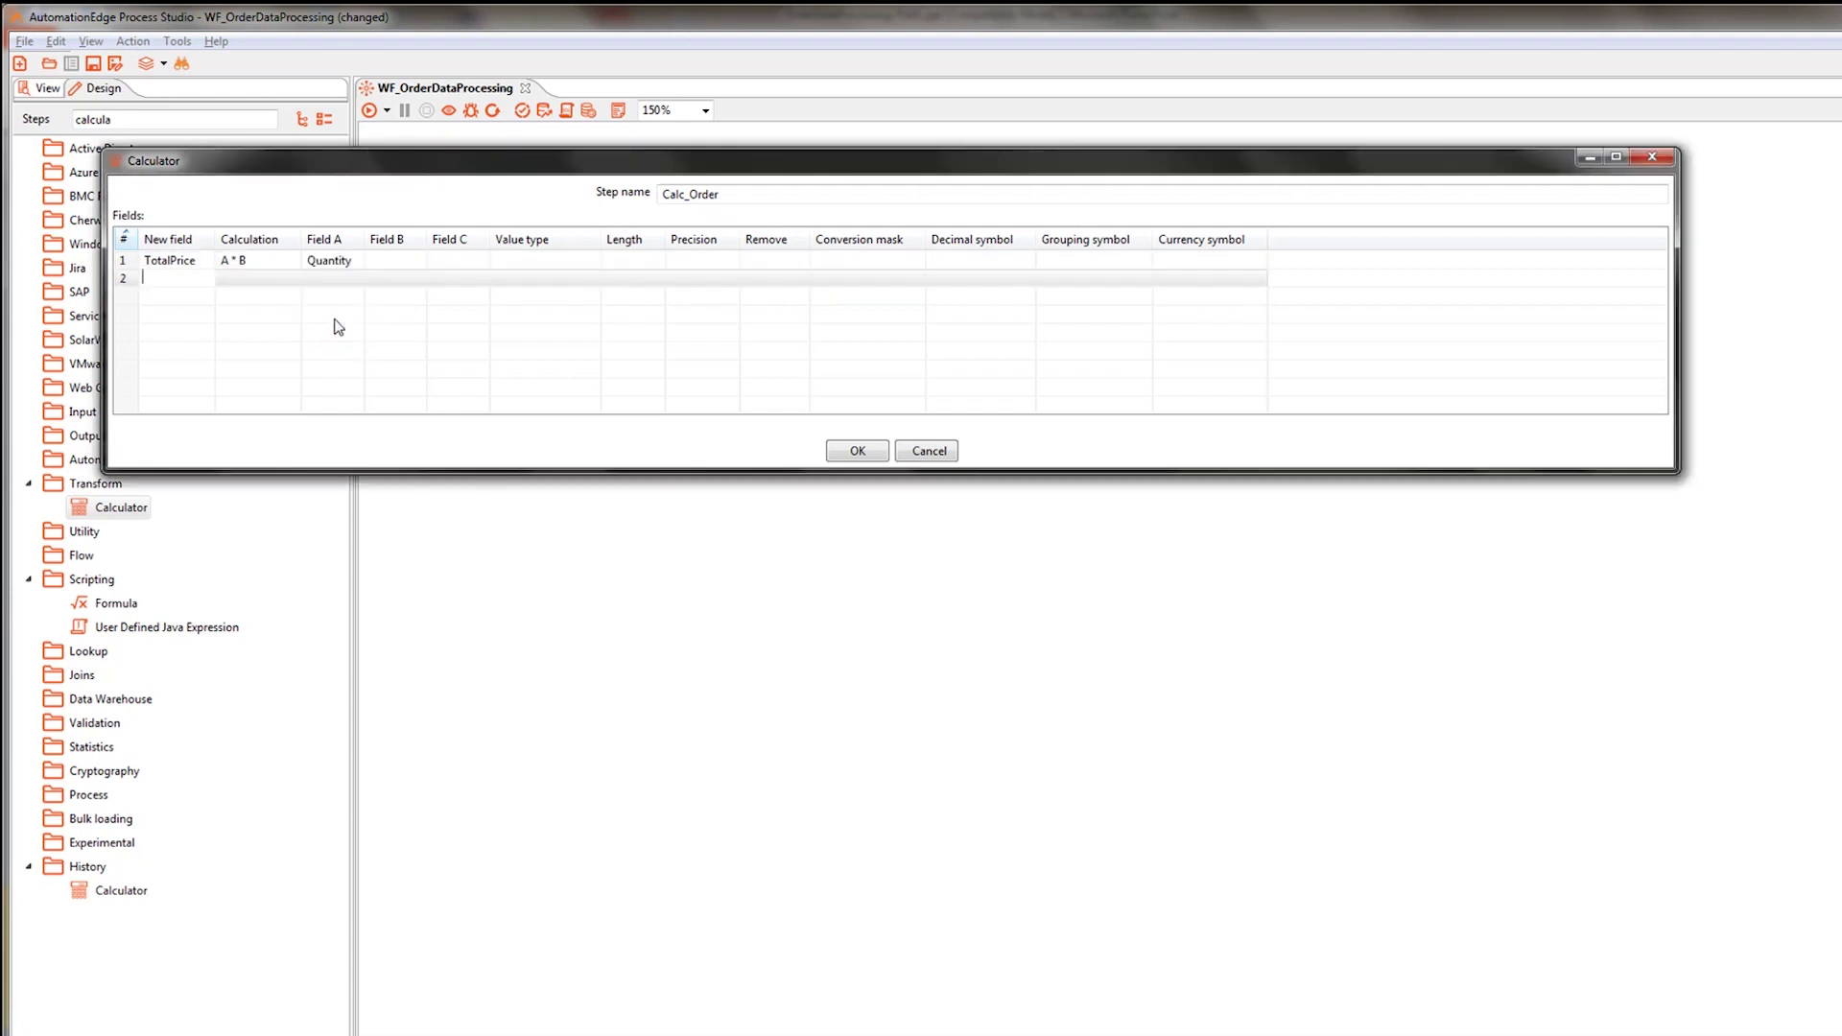
click(397, 262)
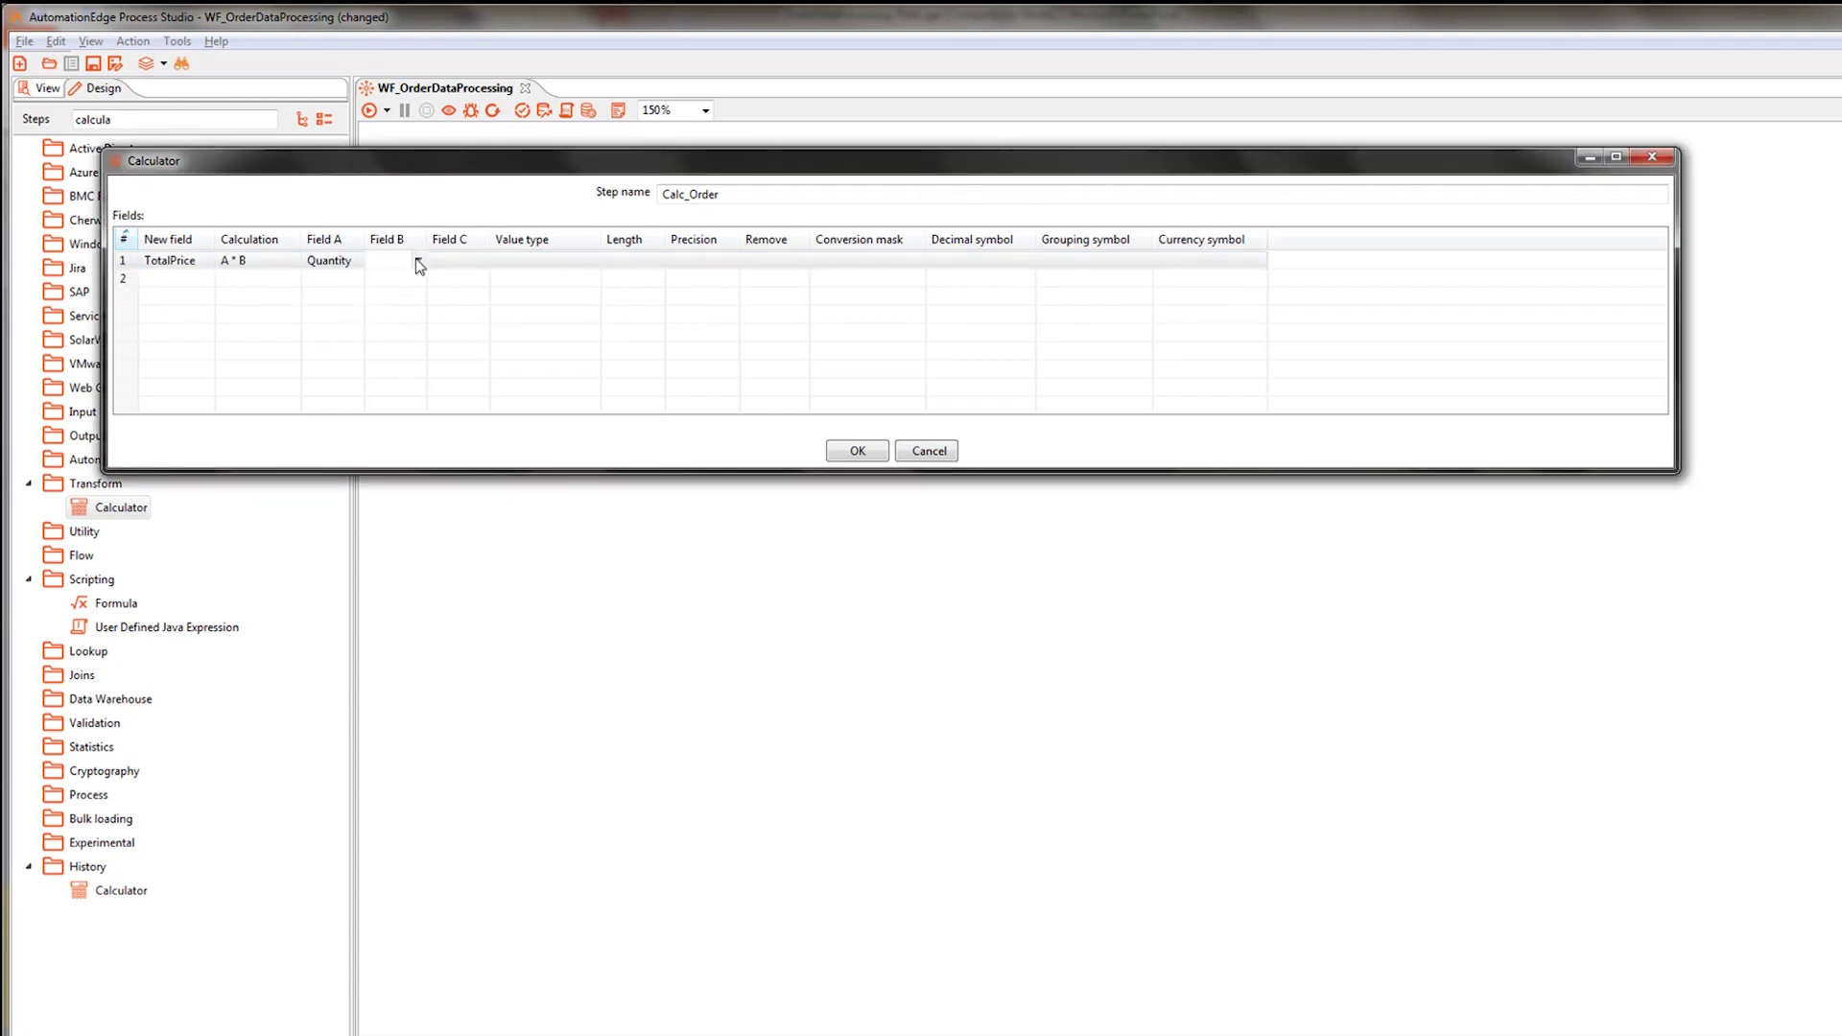
click(418, 257)
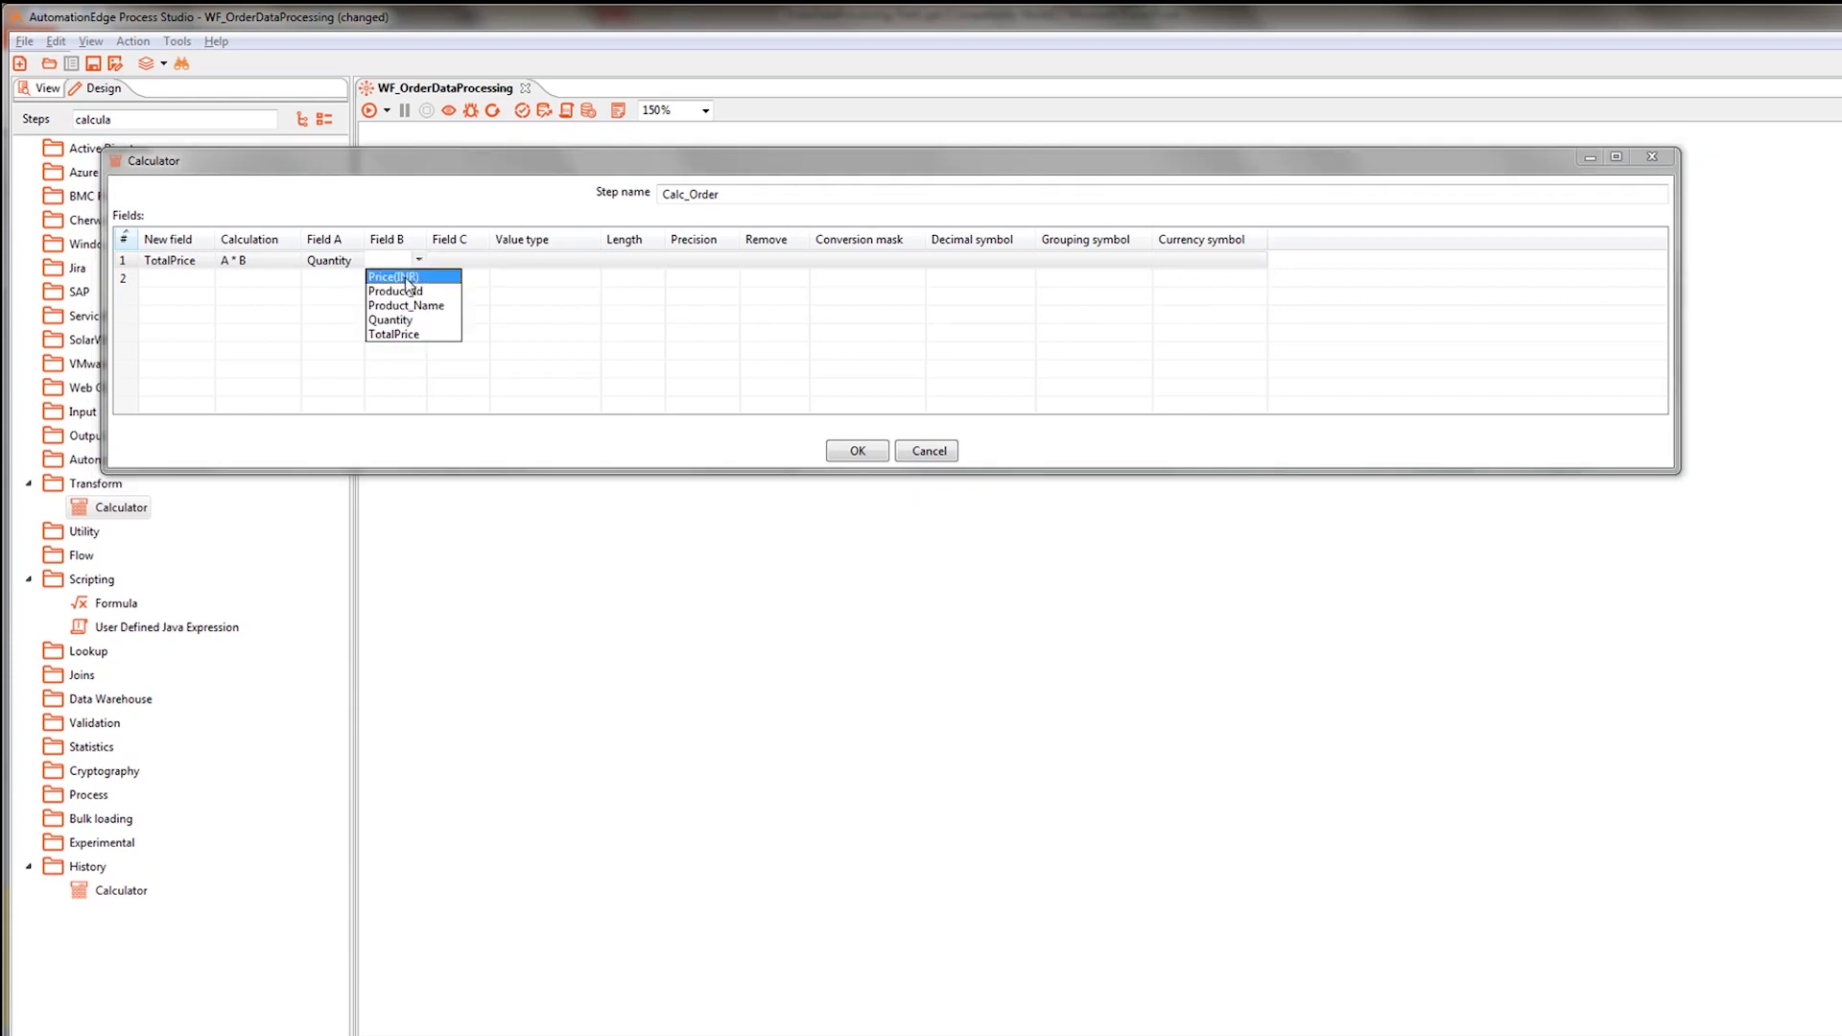
click(405, 277)
click(555, 260)
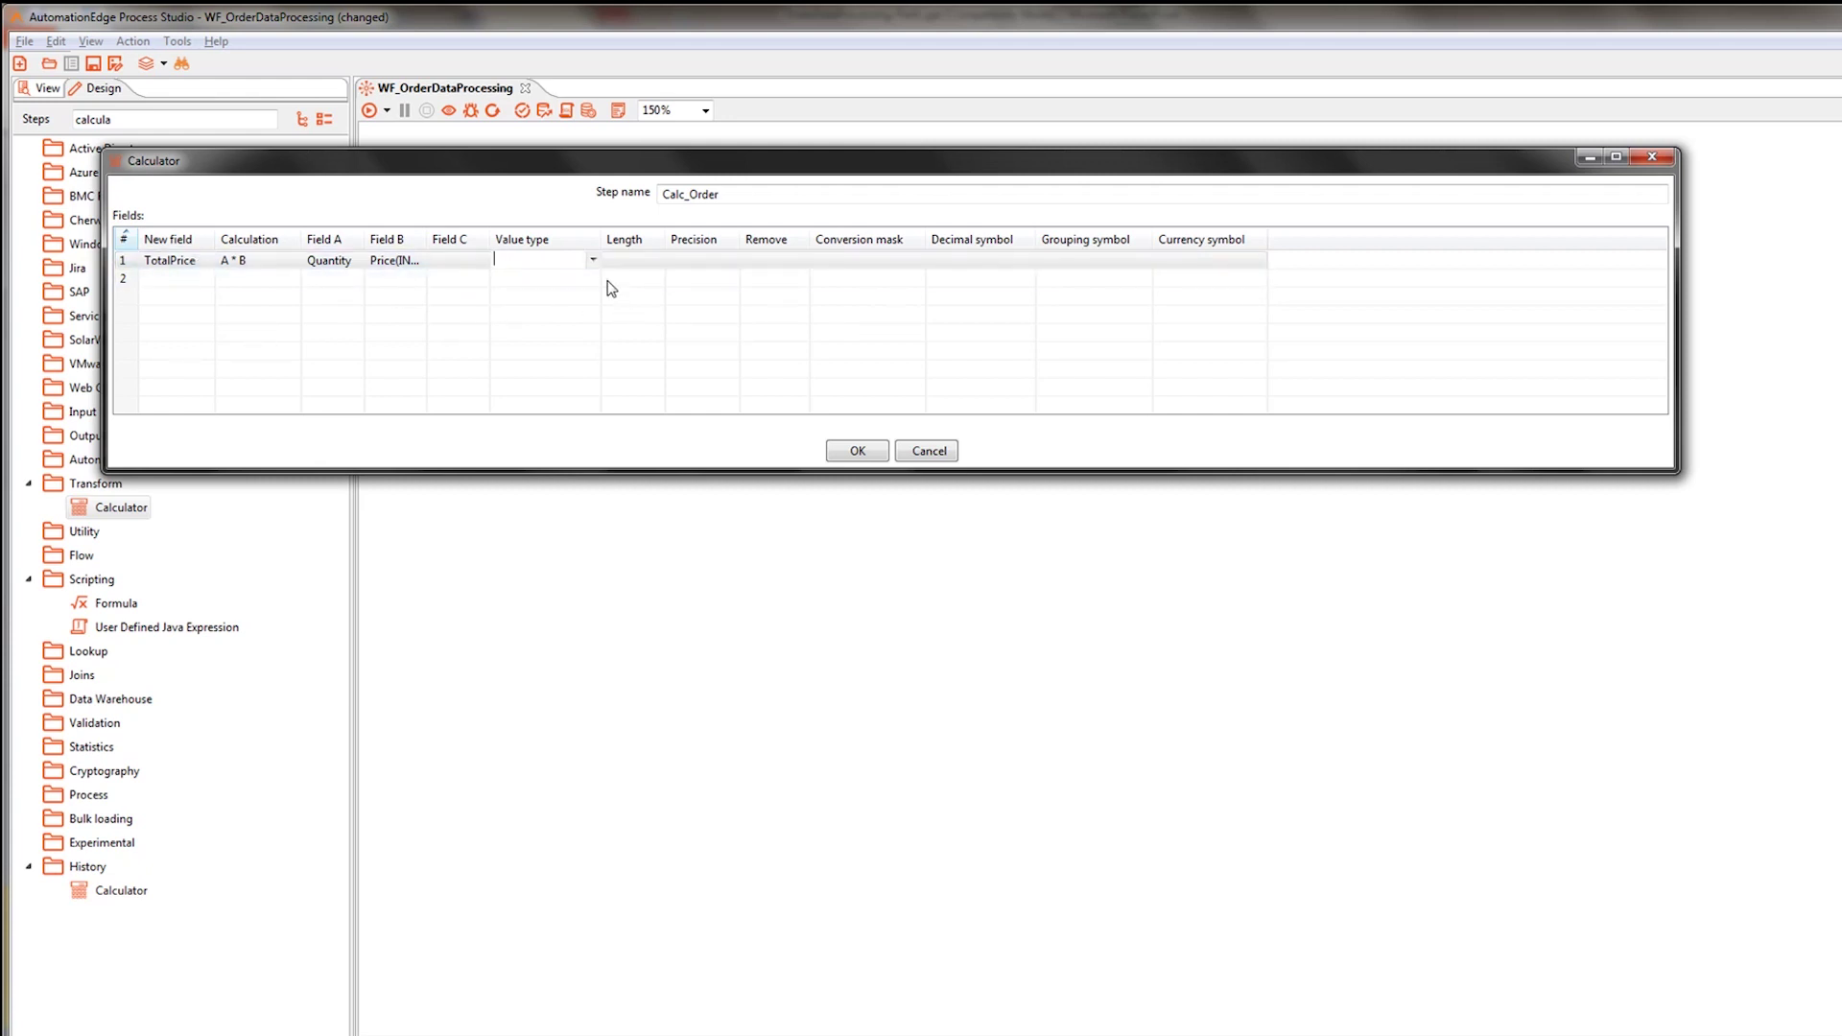
click(593, 260)
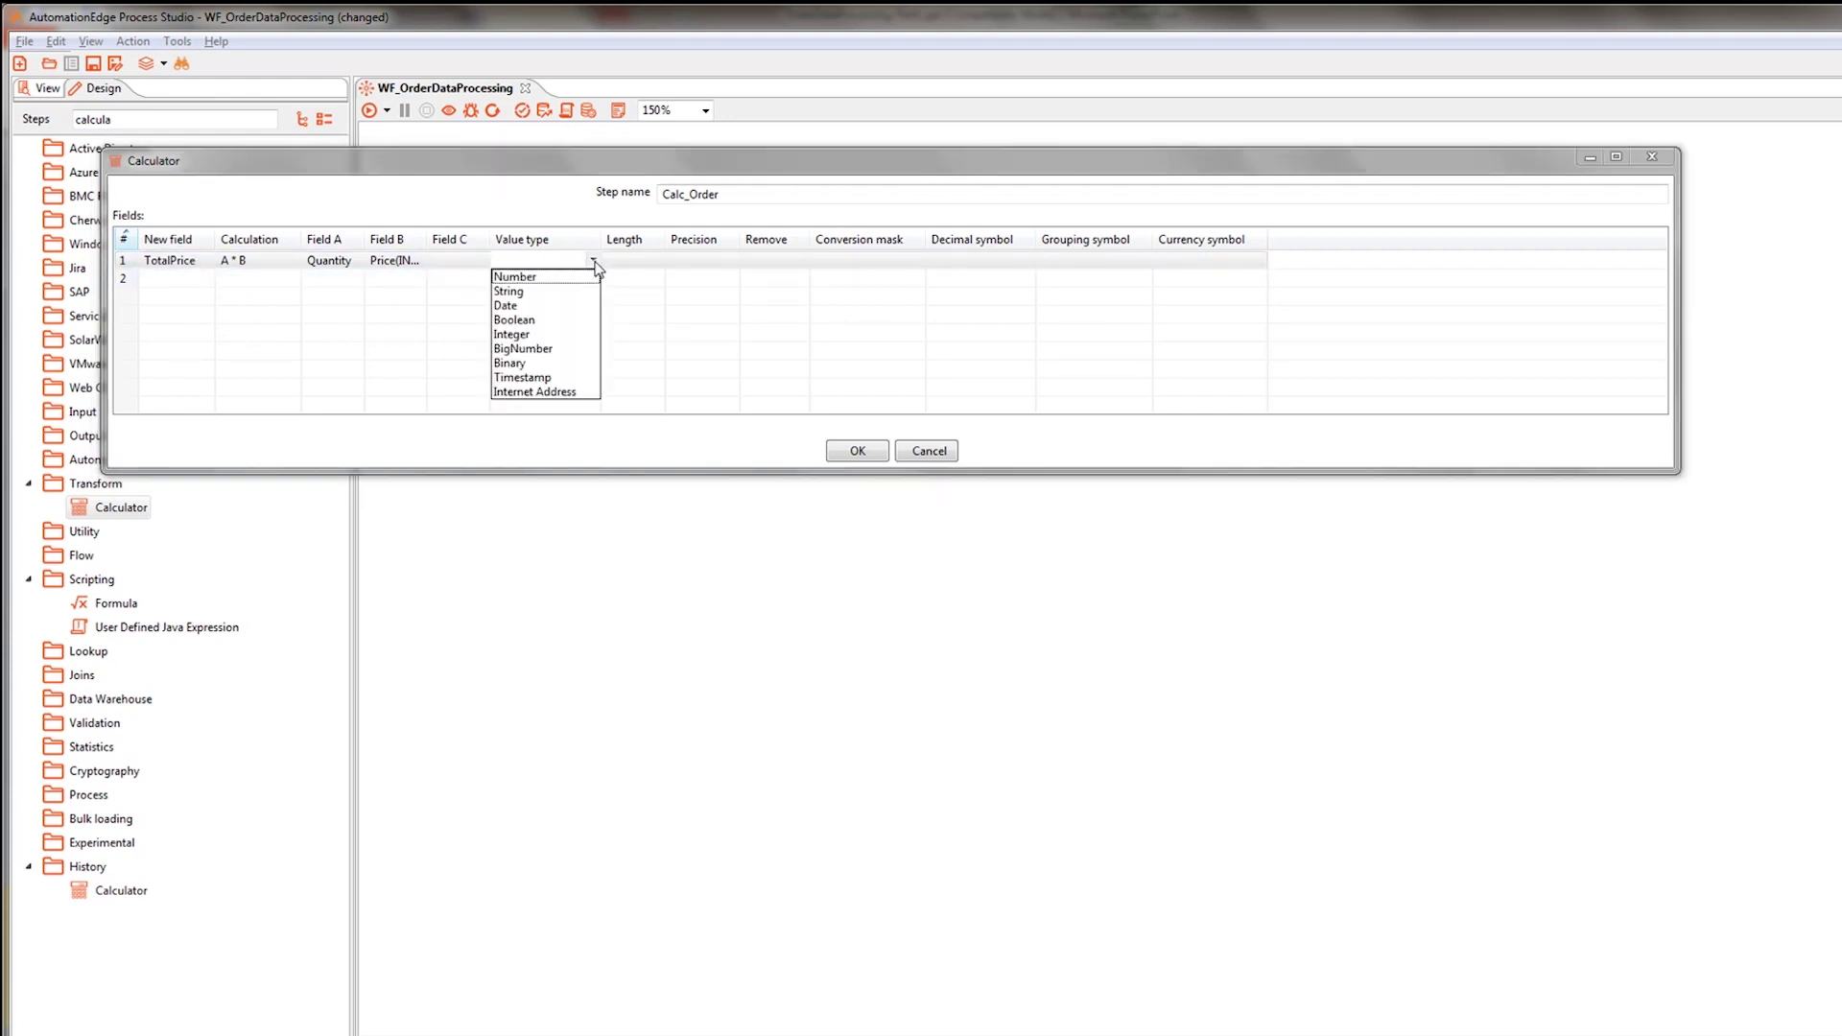
click(519, 335)
click(853, 455)
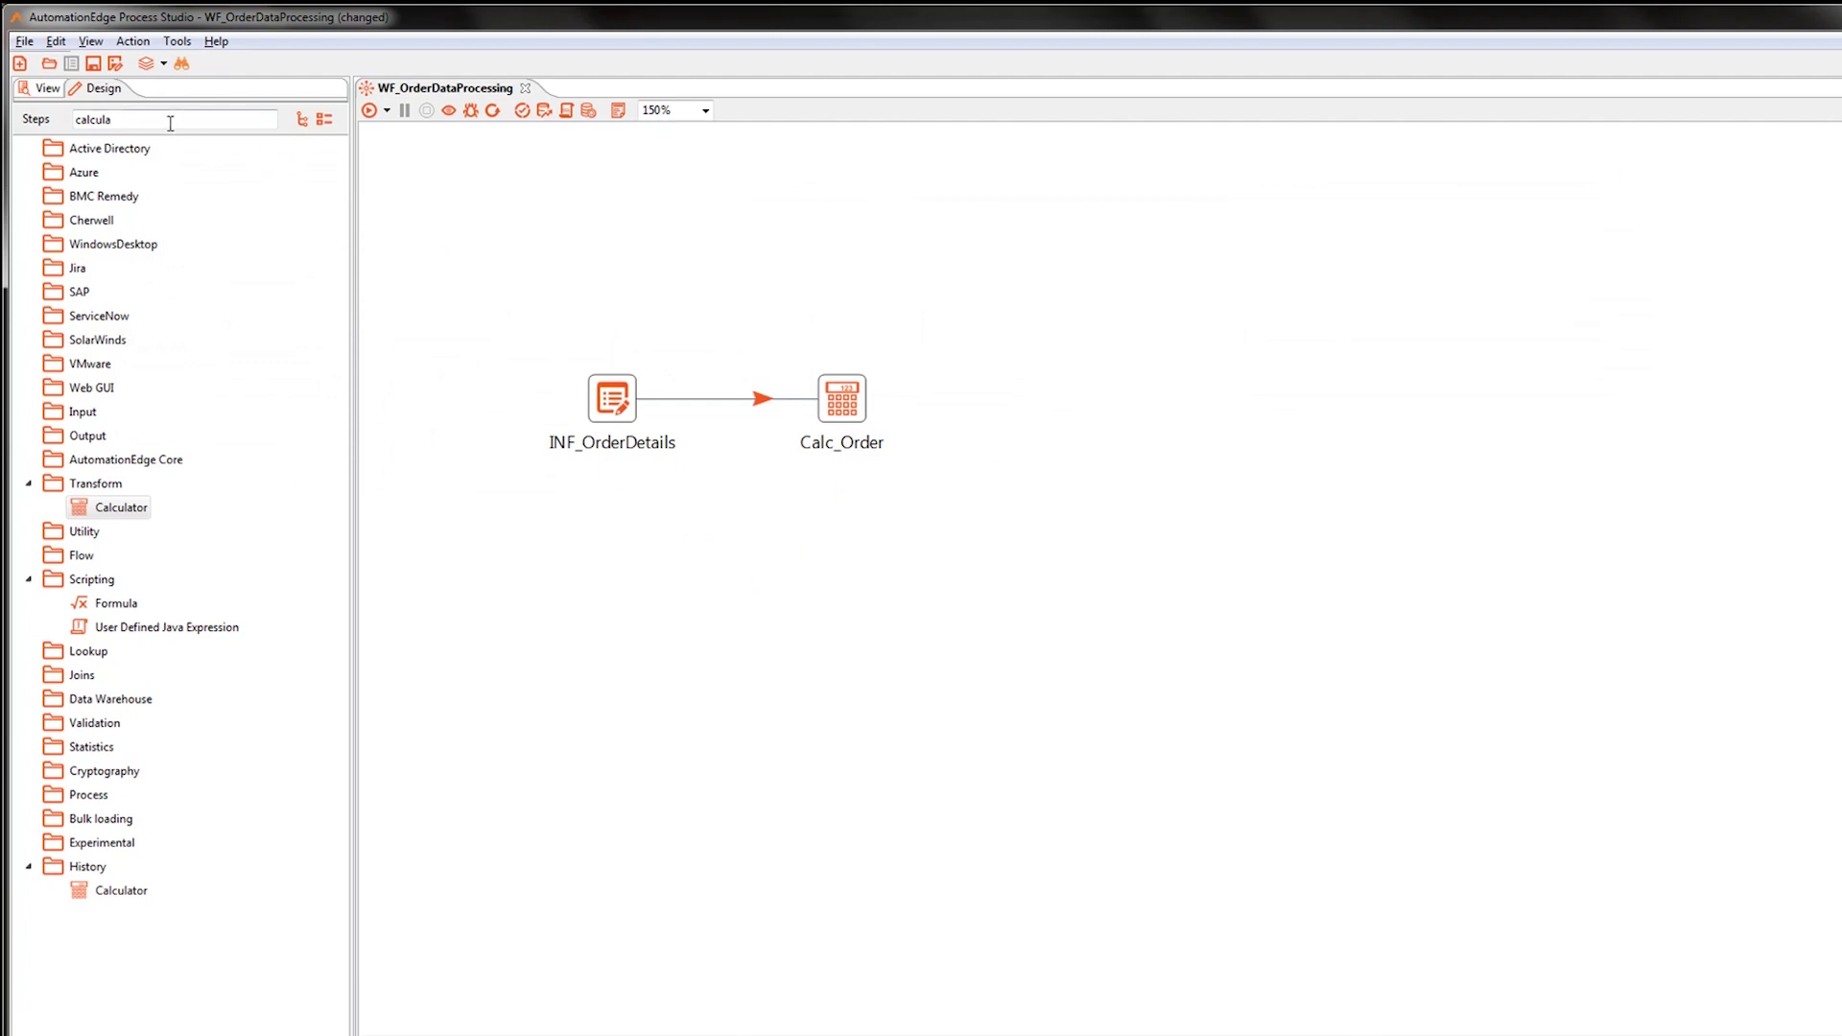
Add a Microsoft Excel Writer step after Calc_Order via the 'exce' search and open its settings.
drag(151, 121, 34, 123)
text(exce)
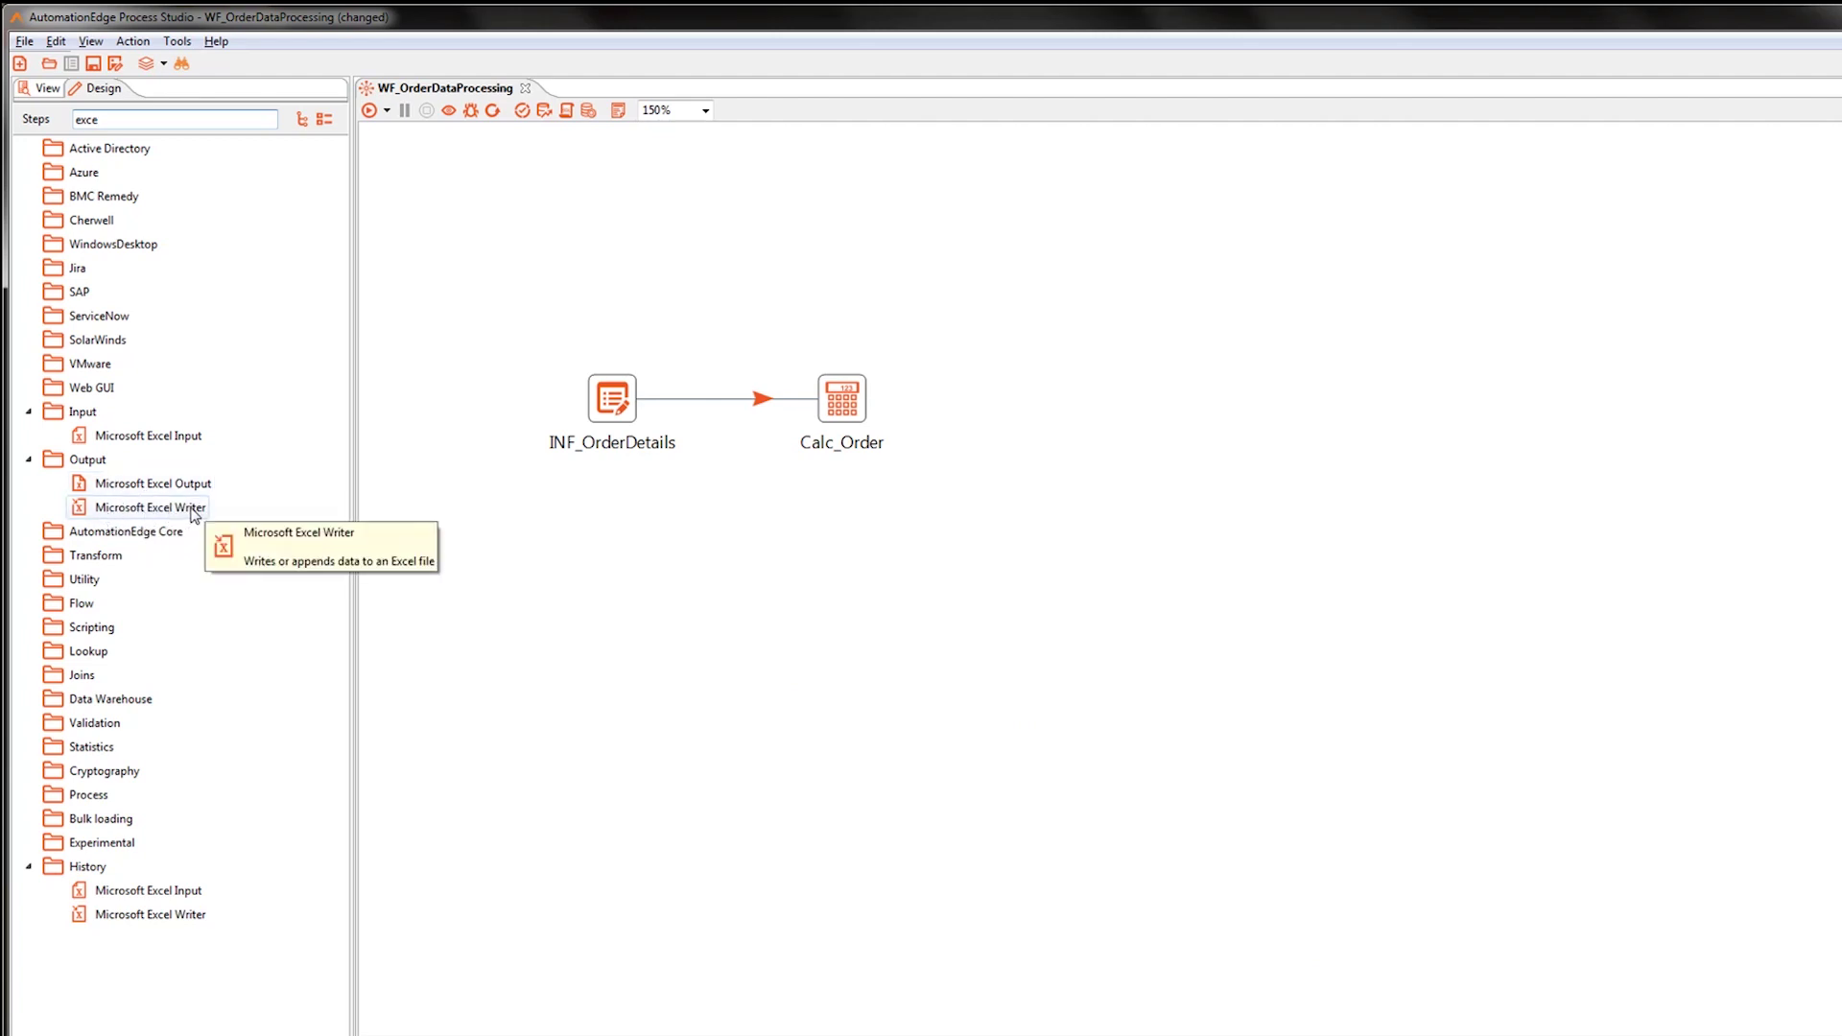
click(833, 399)
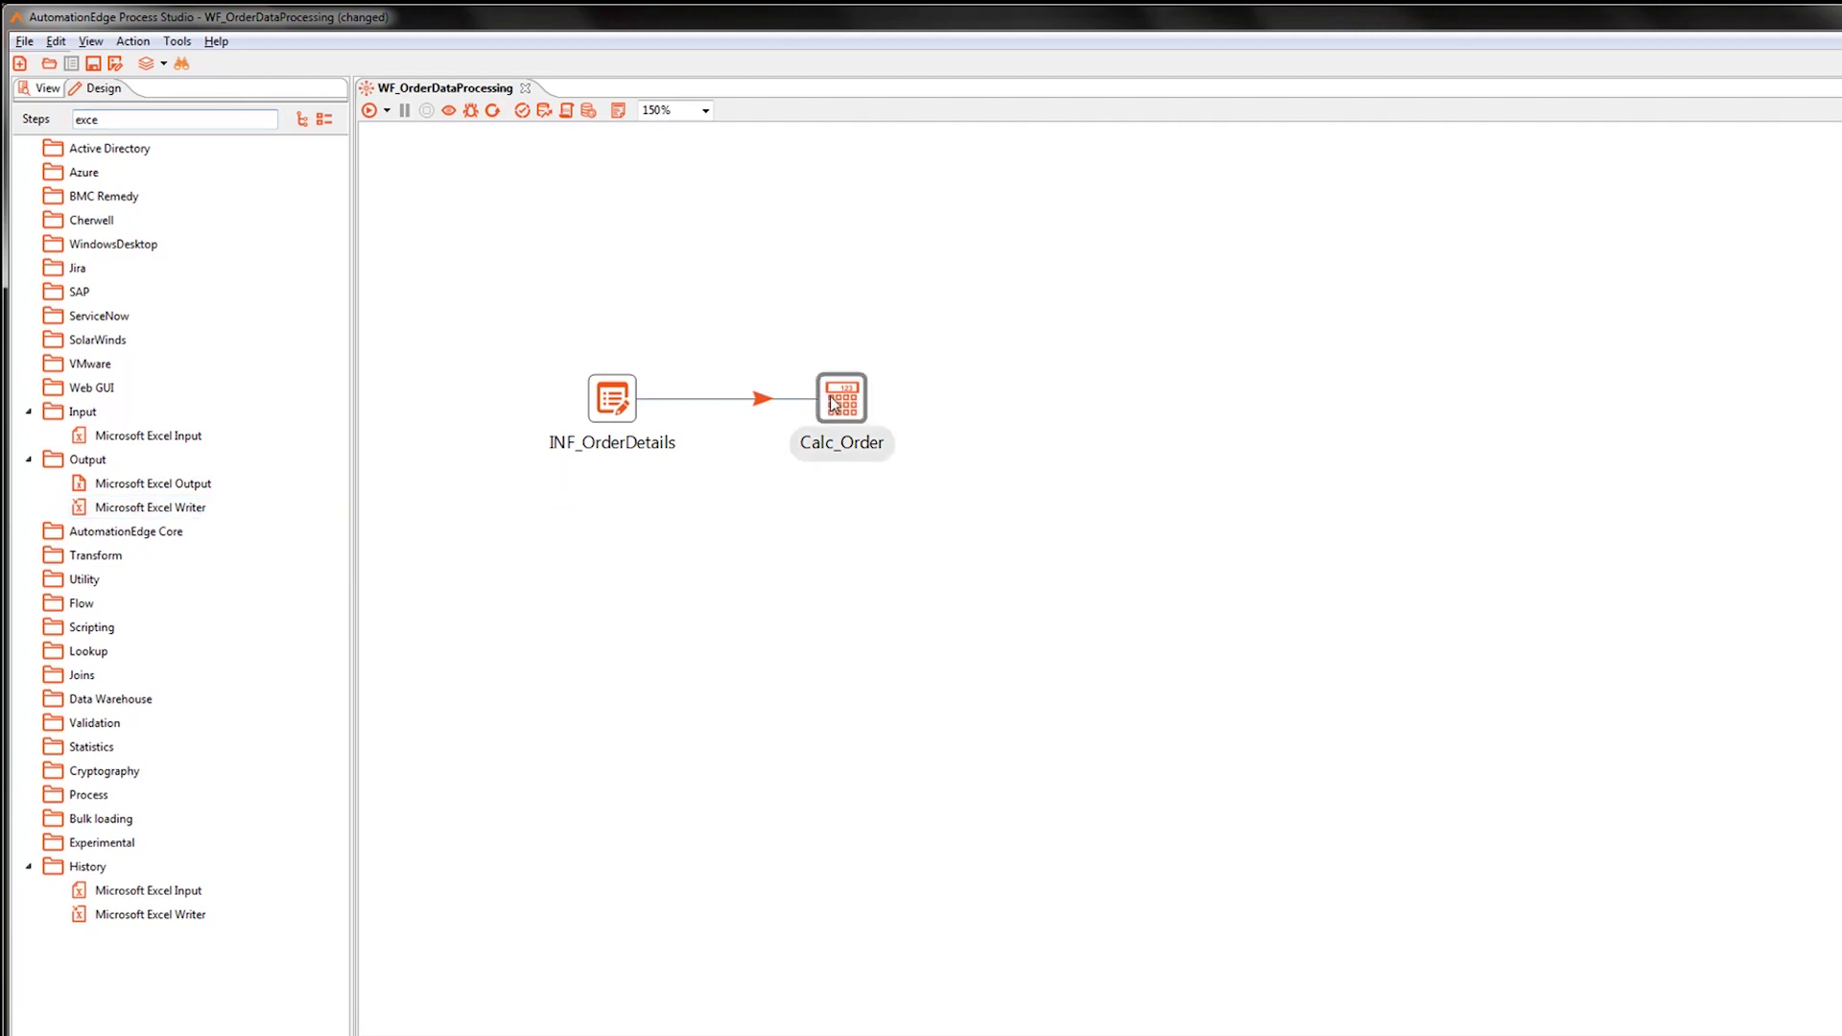
double_click(177, 511)
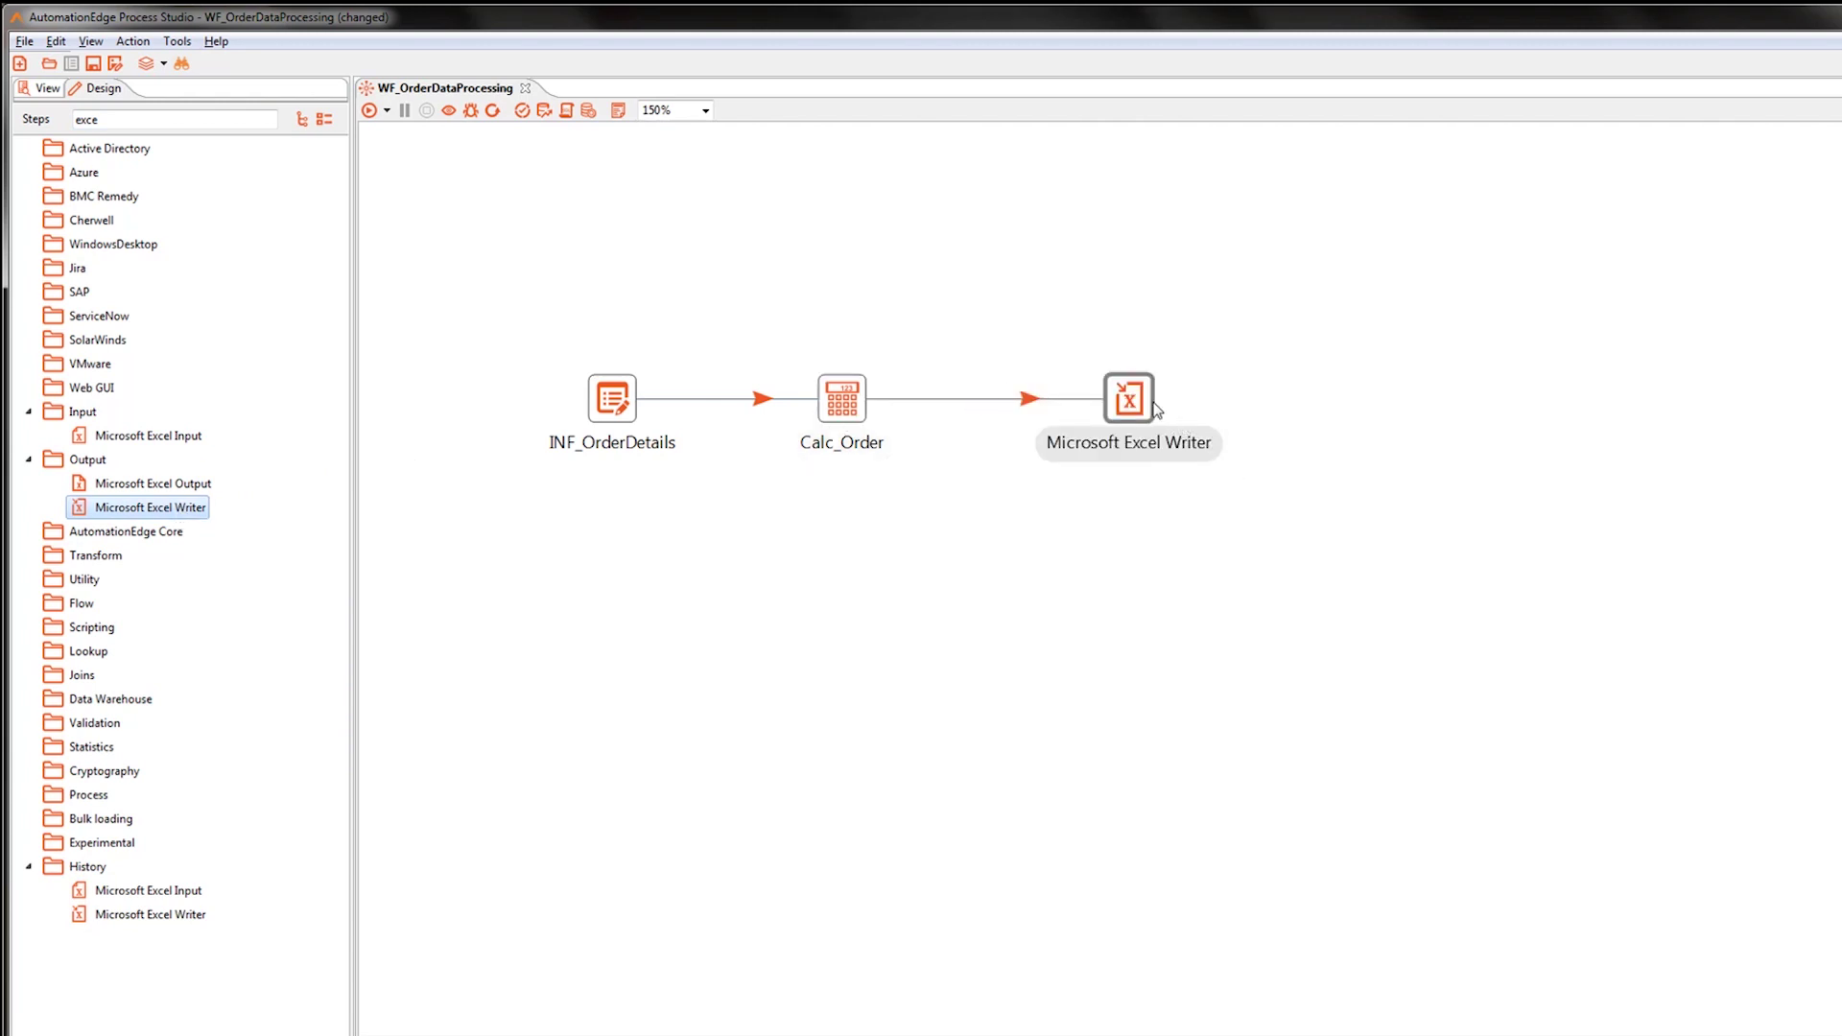
click(1137, 403)
double_click(1137, 403)
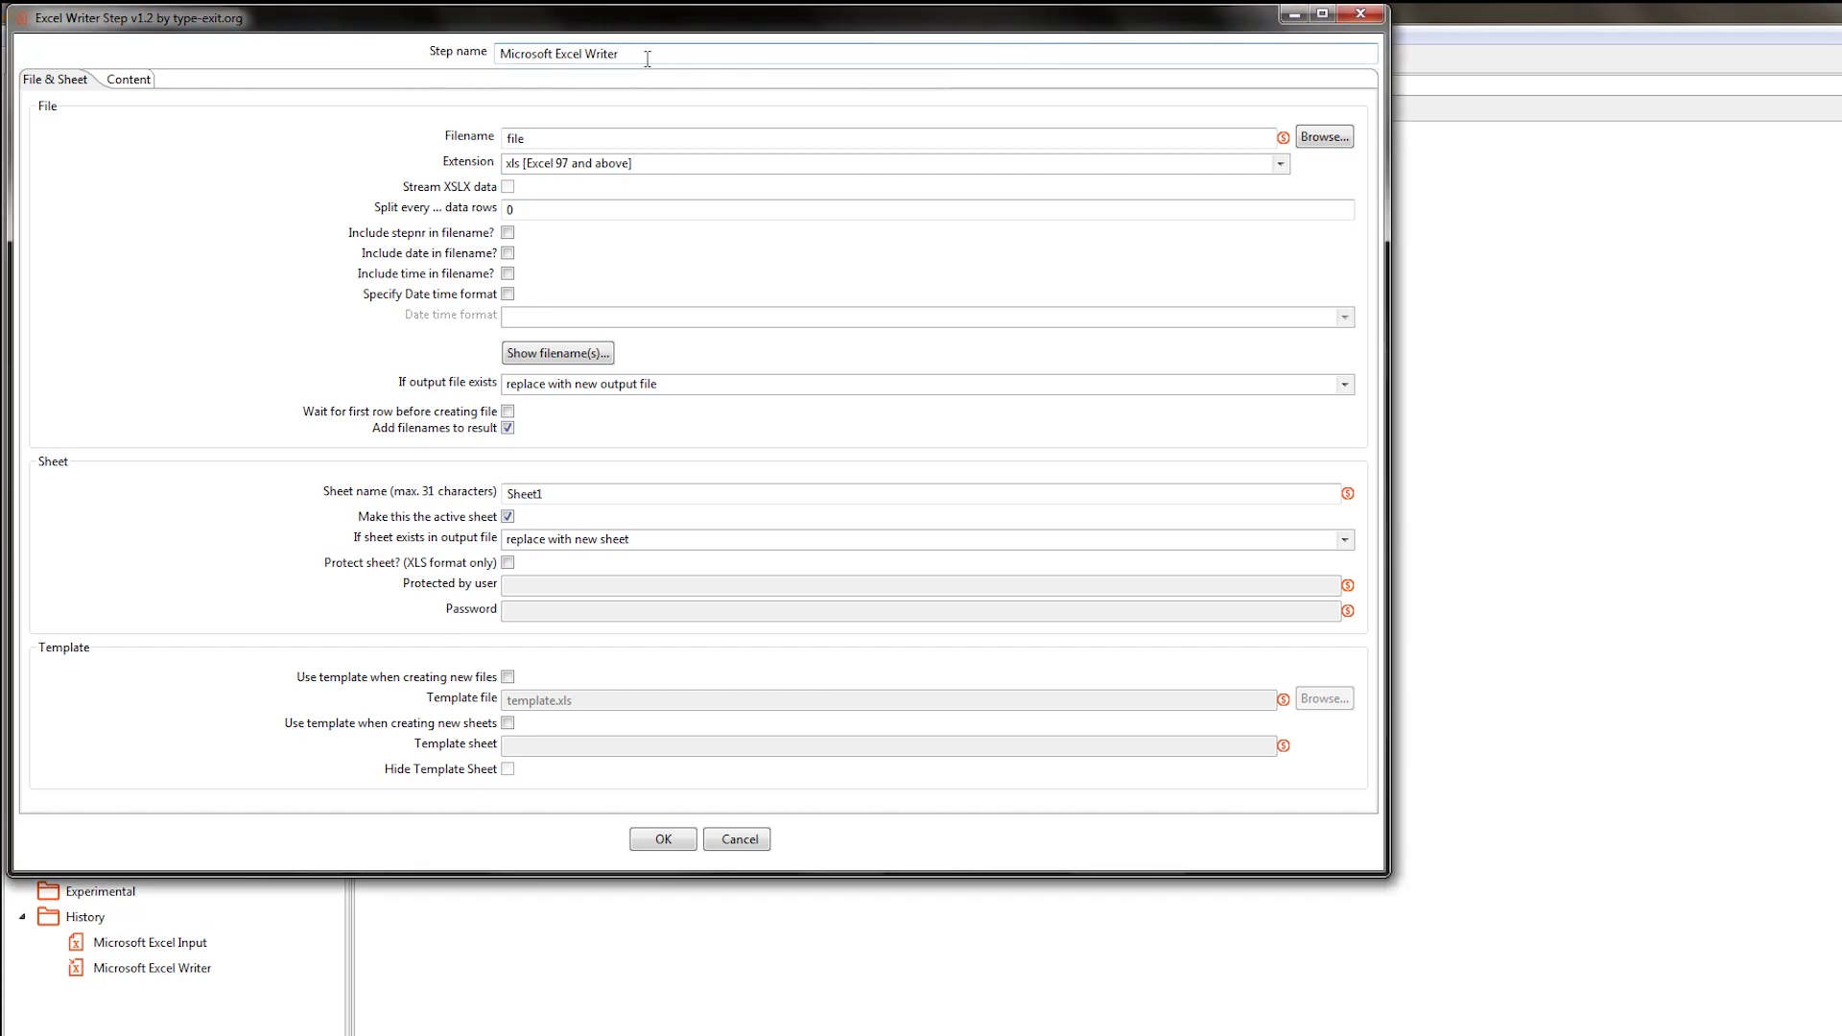
Name the step OTF_OrderDetailsResults and set its file to Output\OrderDetailsResults.
drag(647, 59, 468, 67)
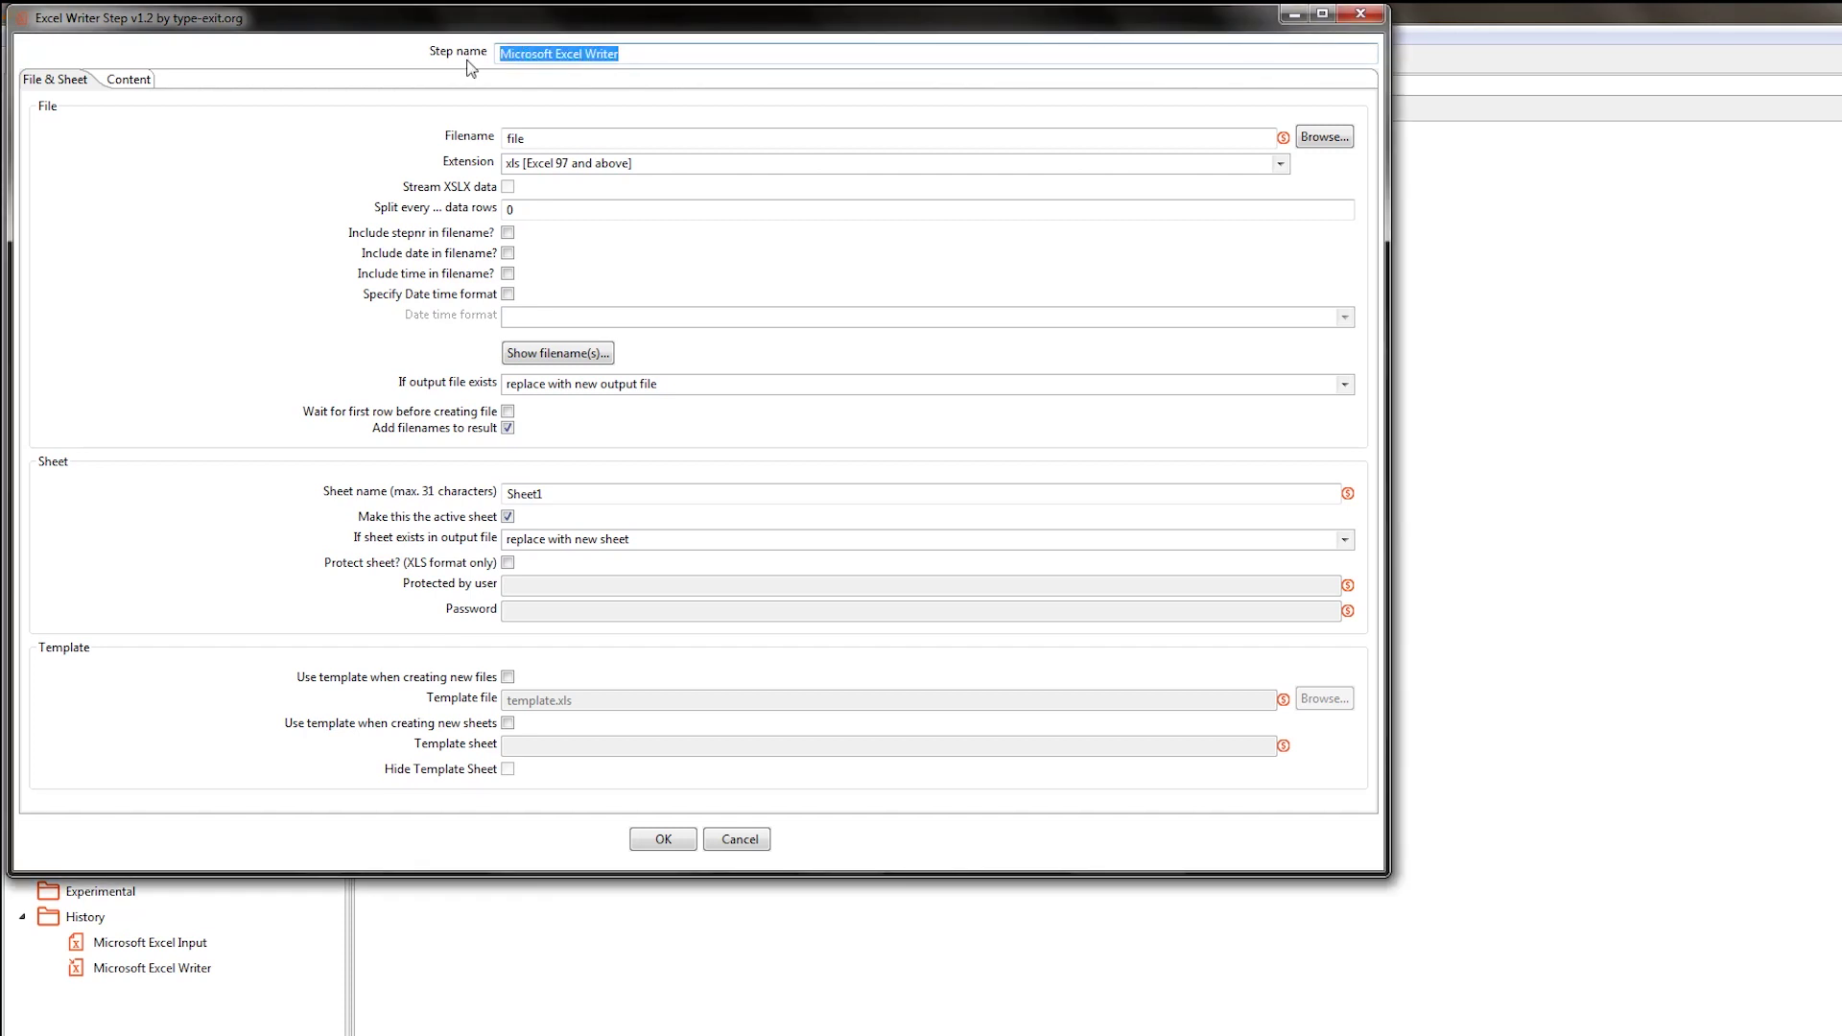
text(OTF_Or)
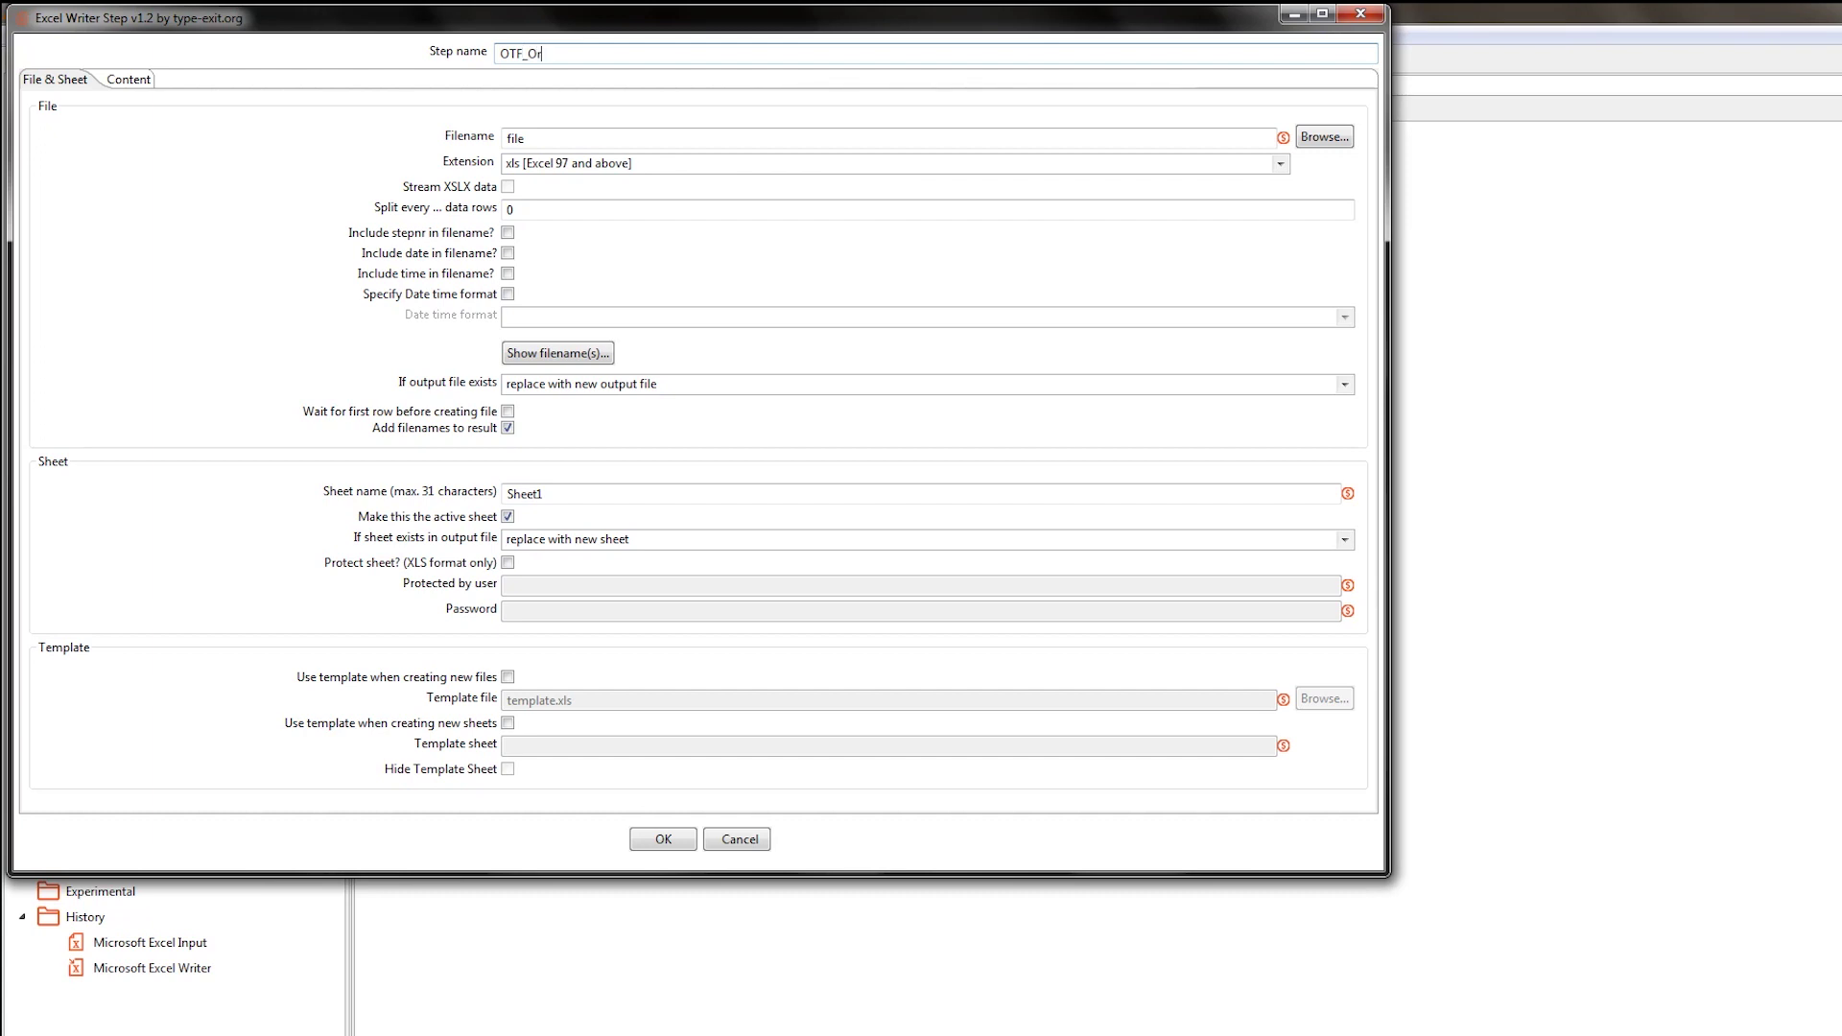
text(derDetailsResults)
click(1325, 140)
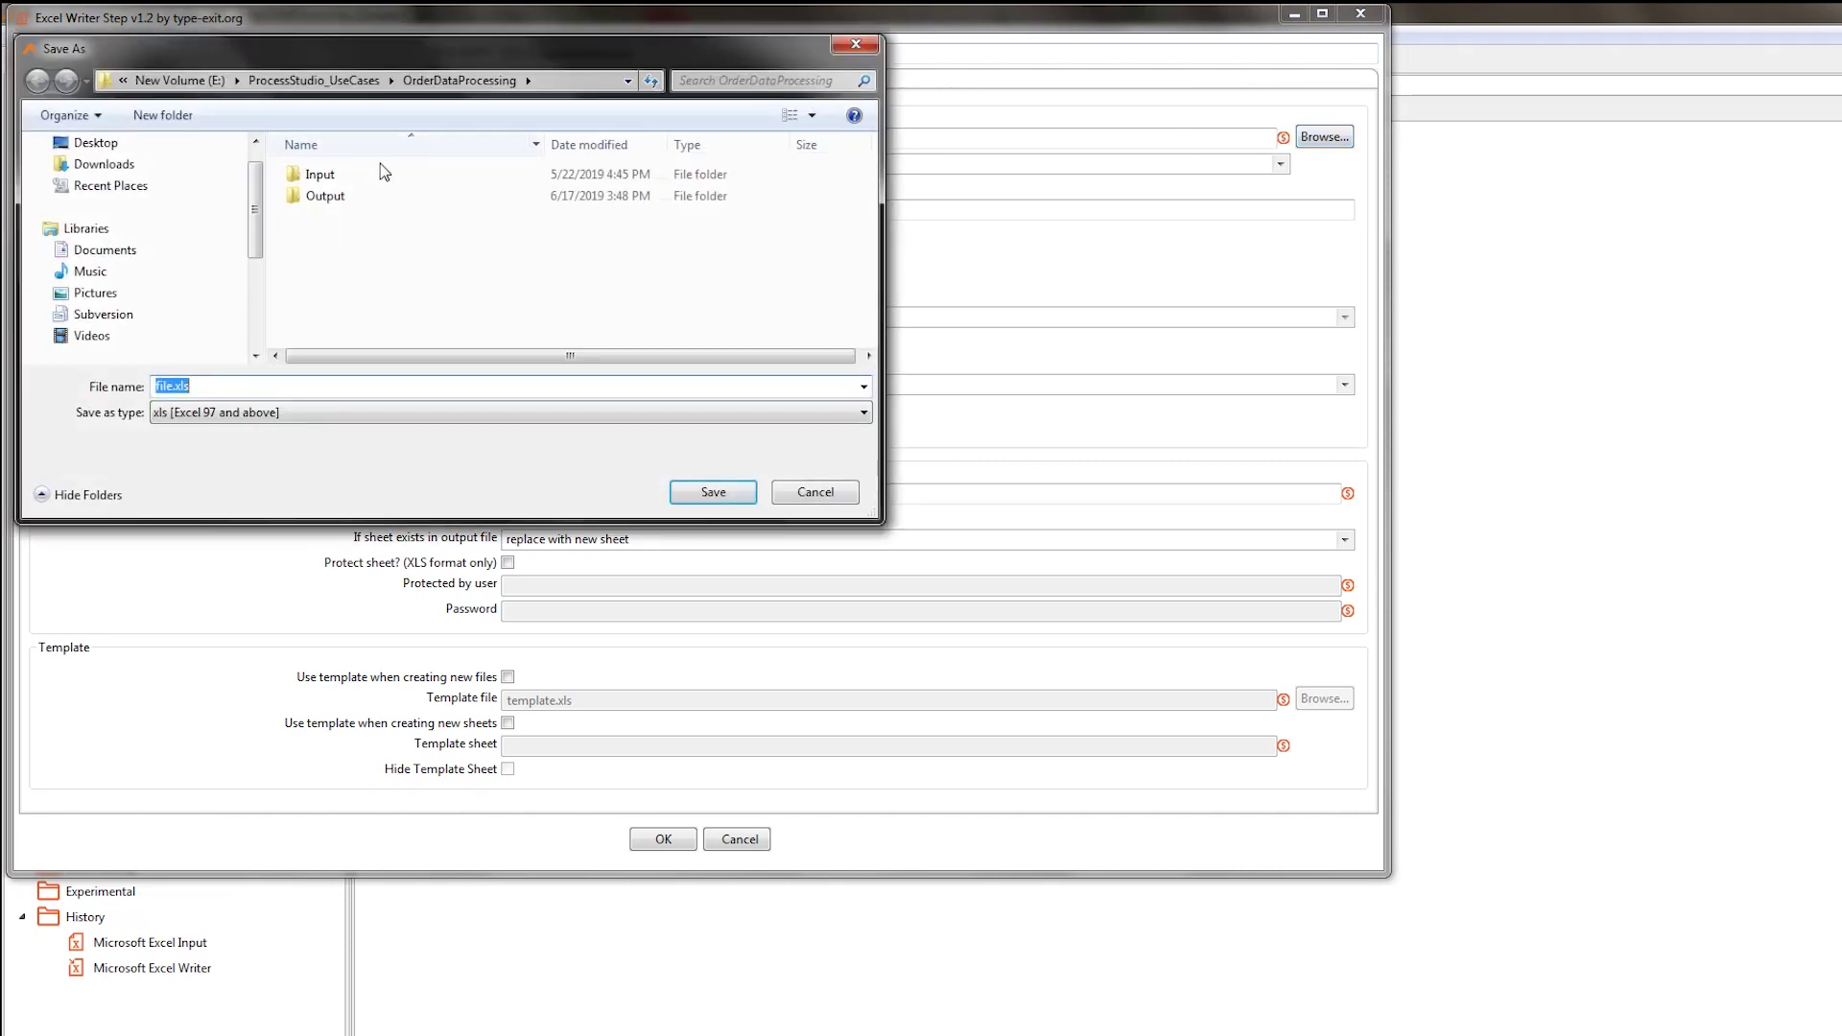
double_click(326, 196)
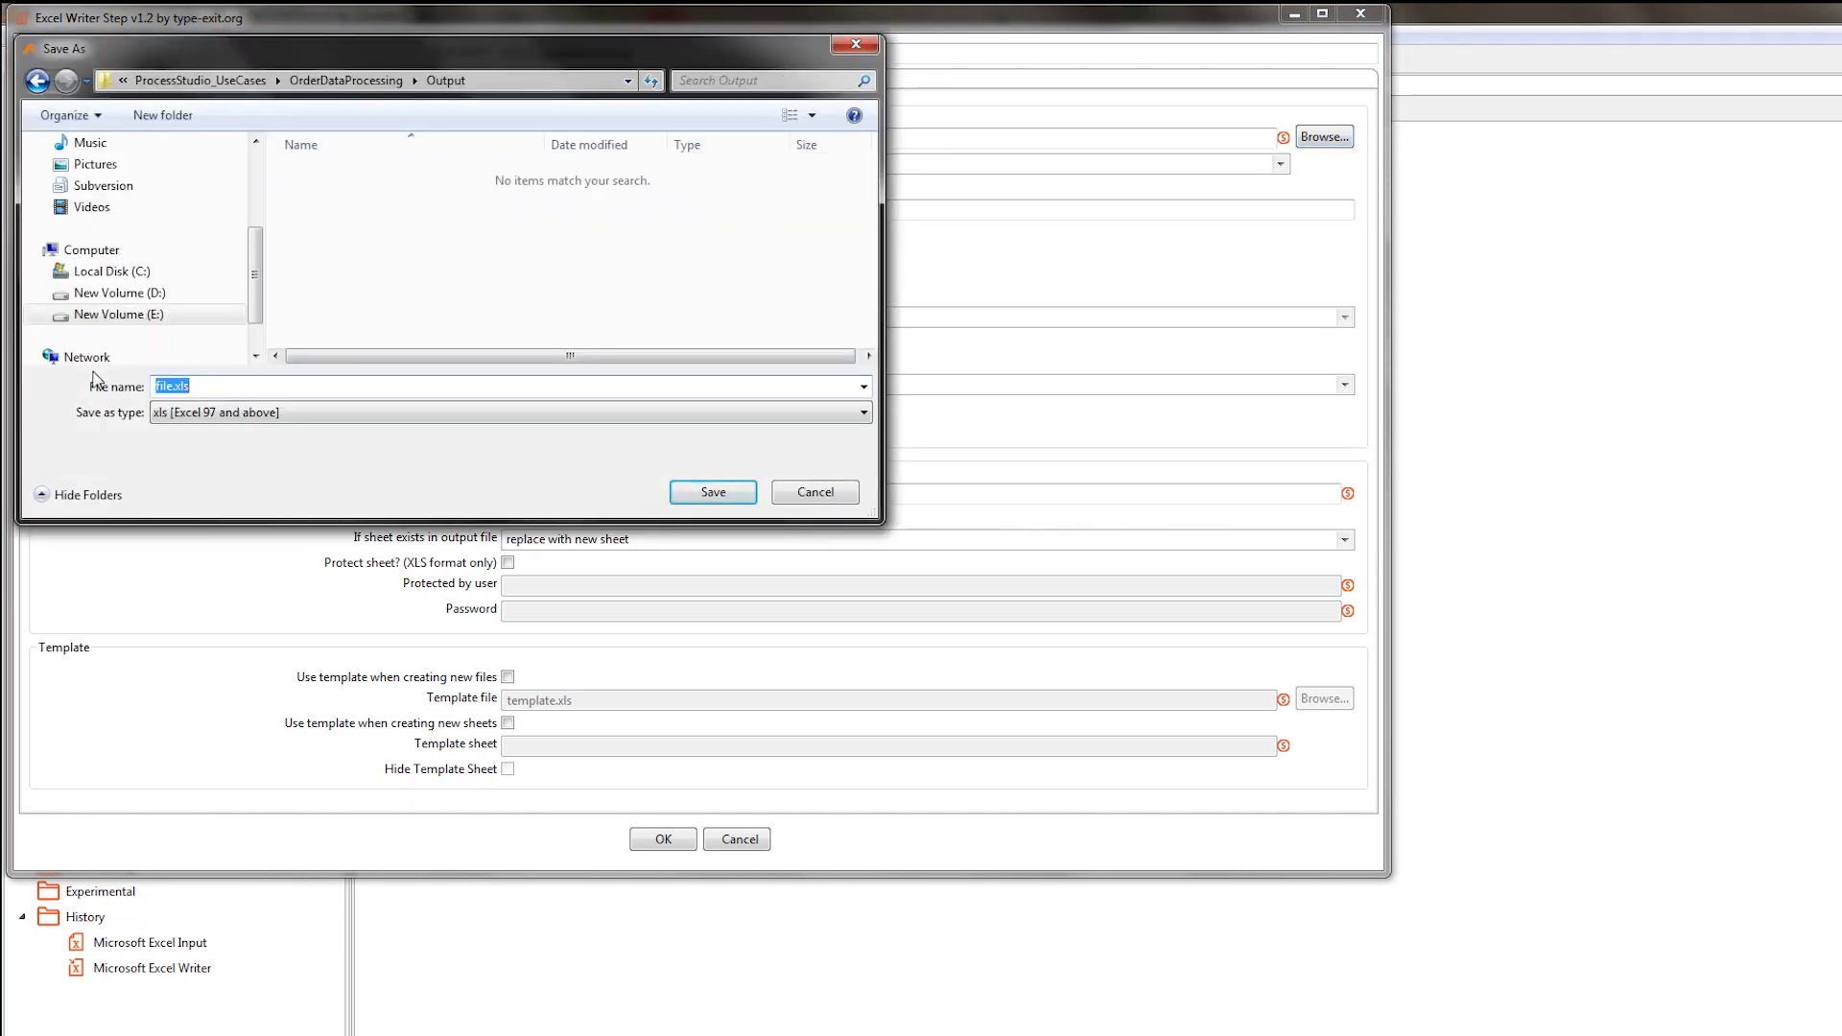
text(Order)
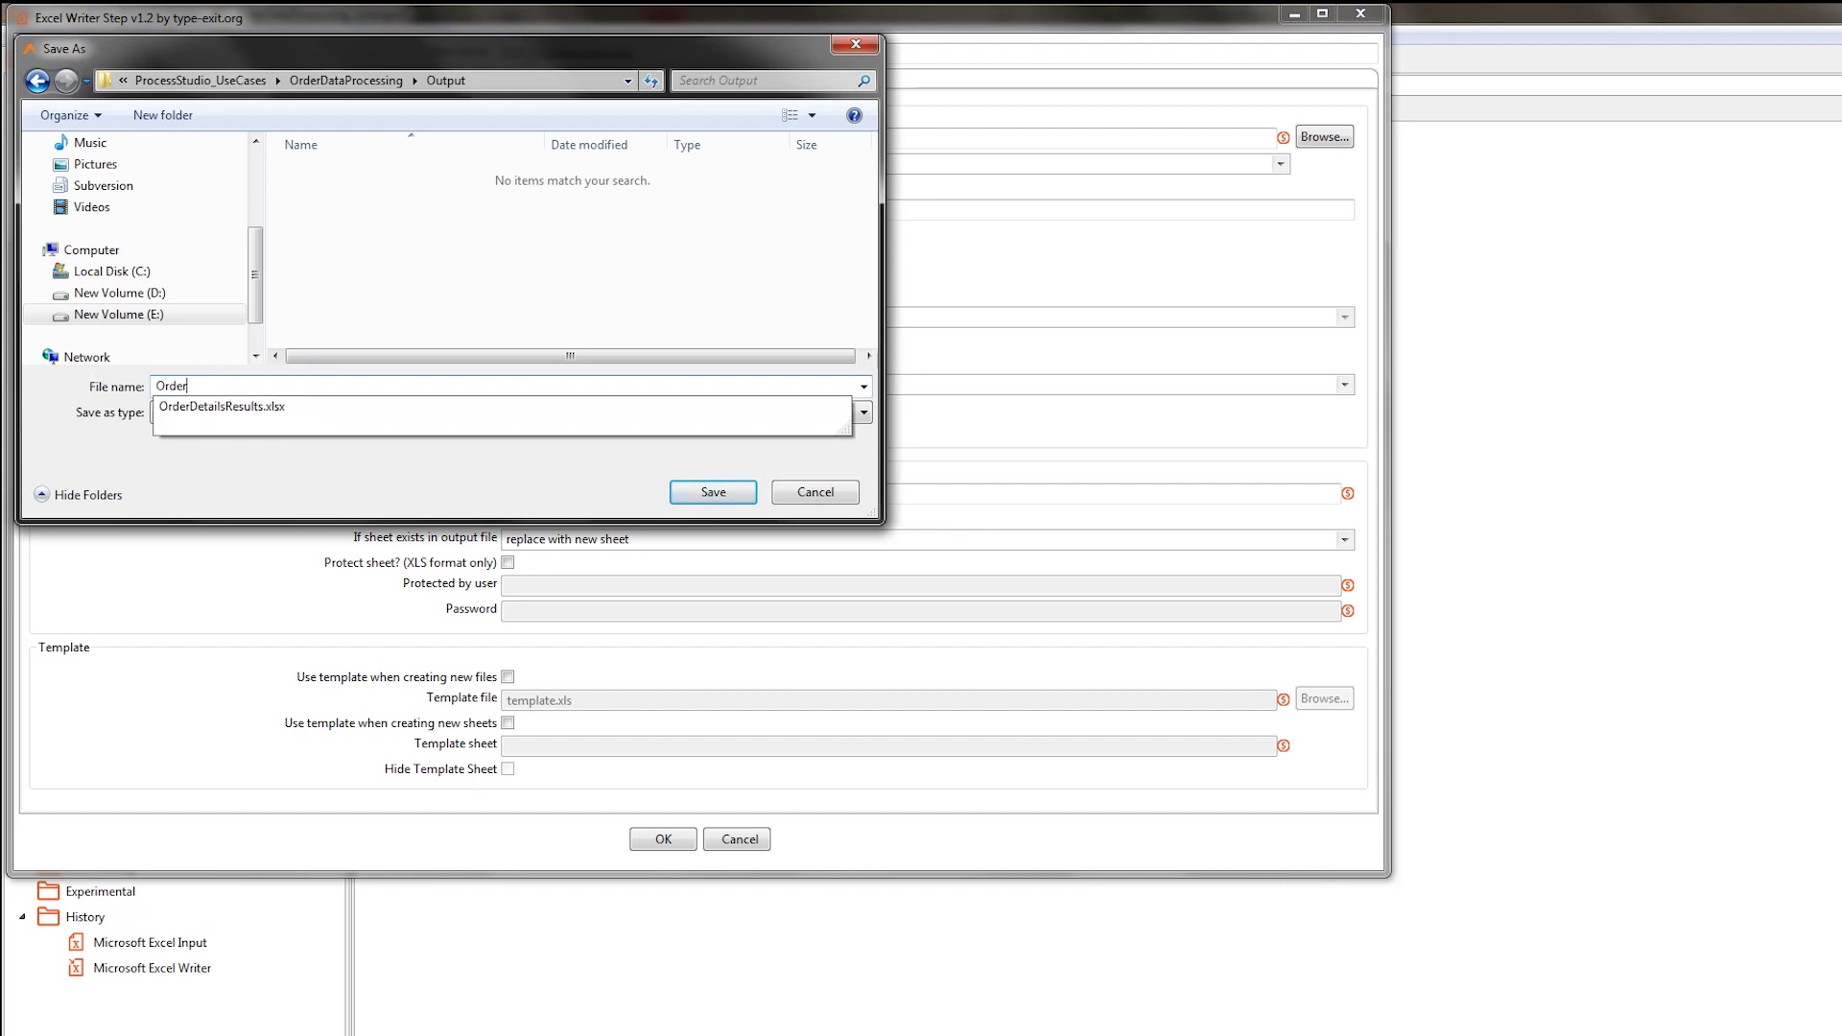
text(DetailsResults)
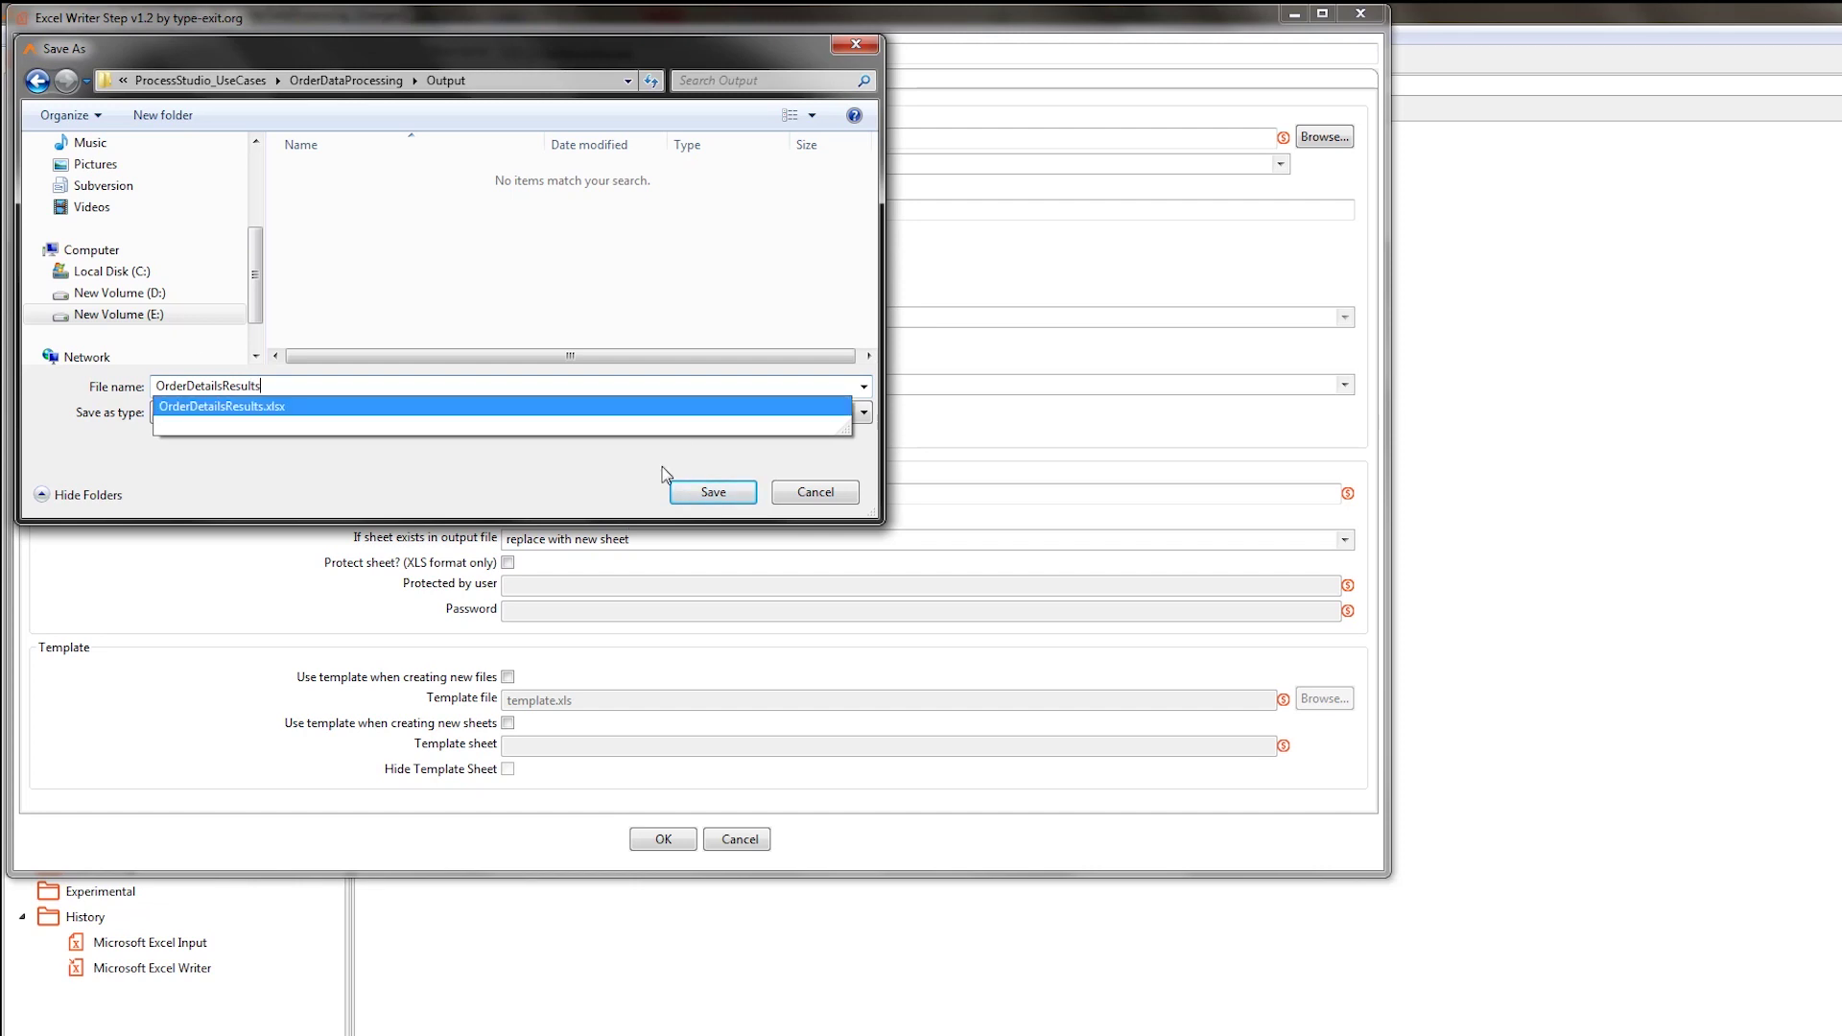
click(696, 490)
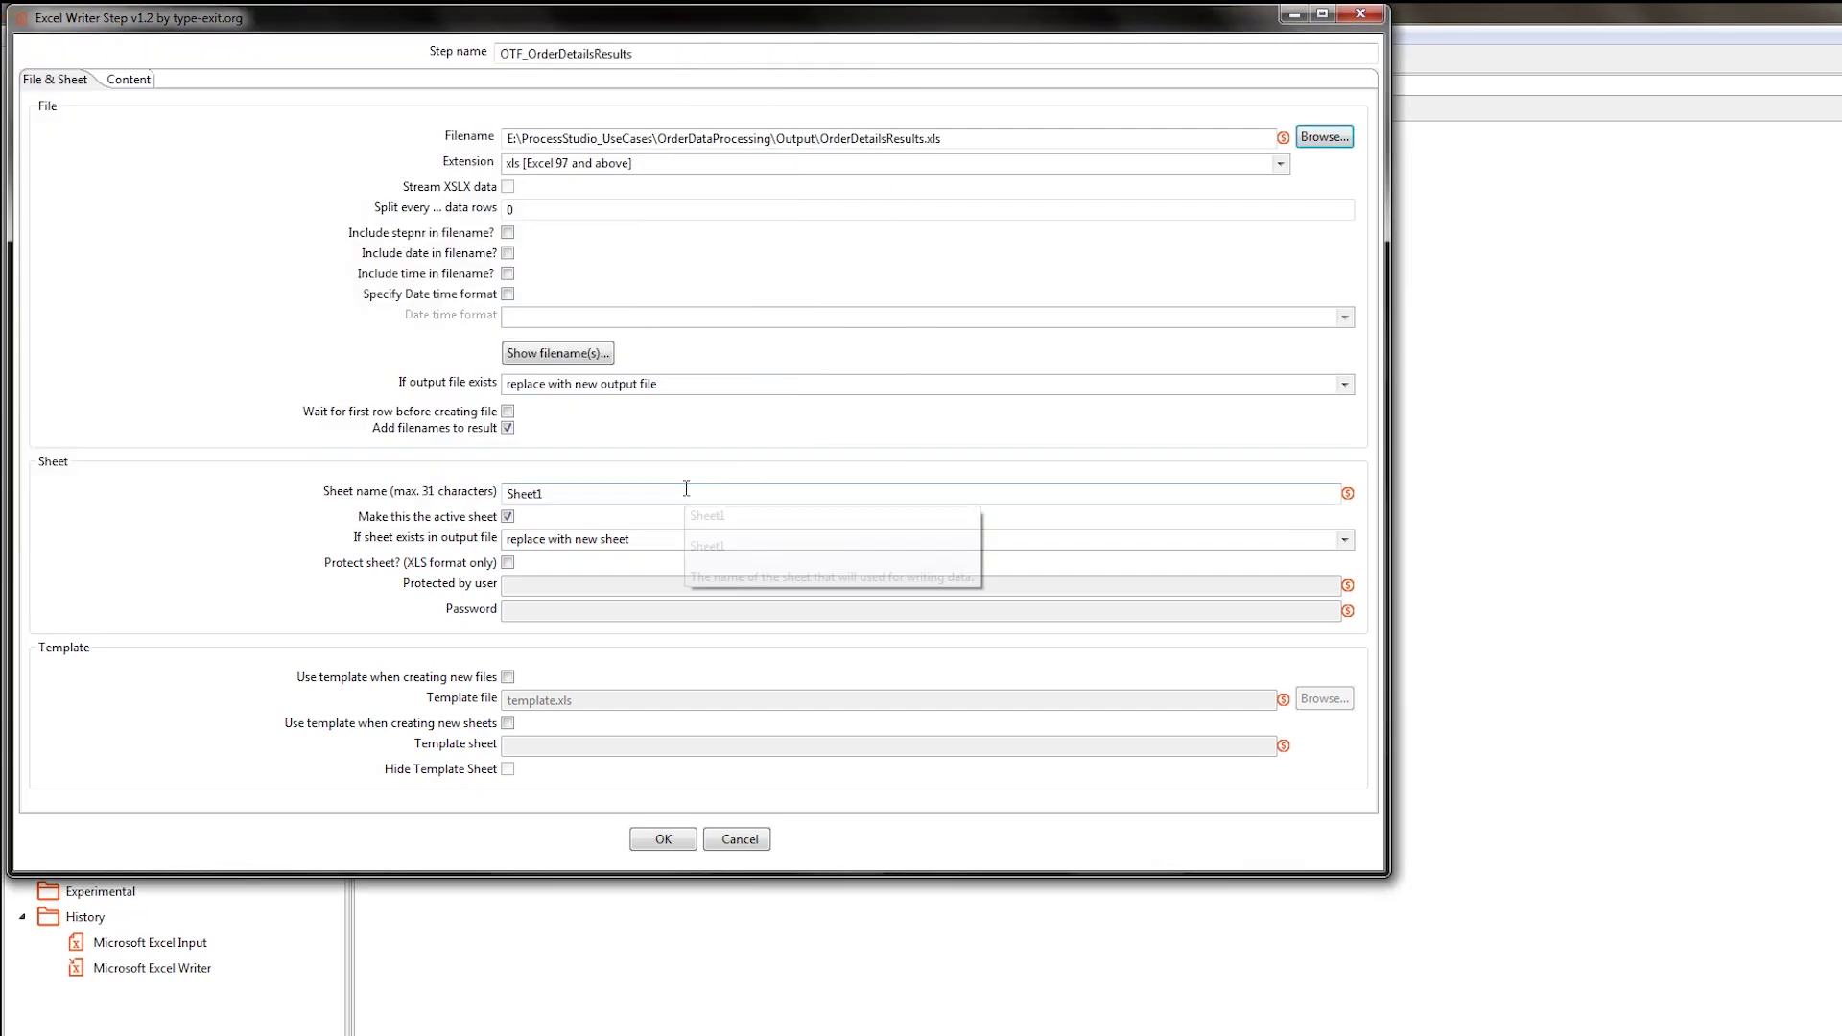
Remove the .xls ending, choose the xlsx extension, and show the resulting filename.
click(962, 137)
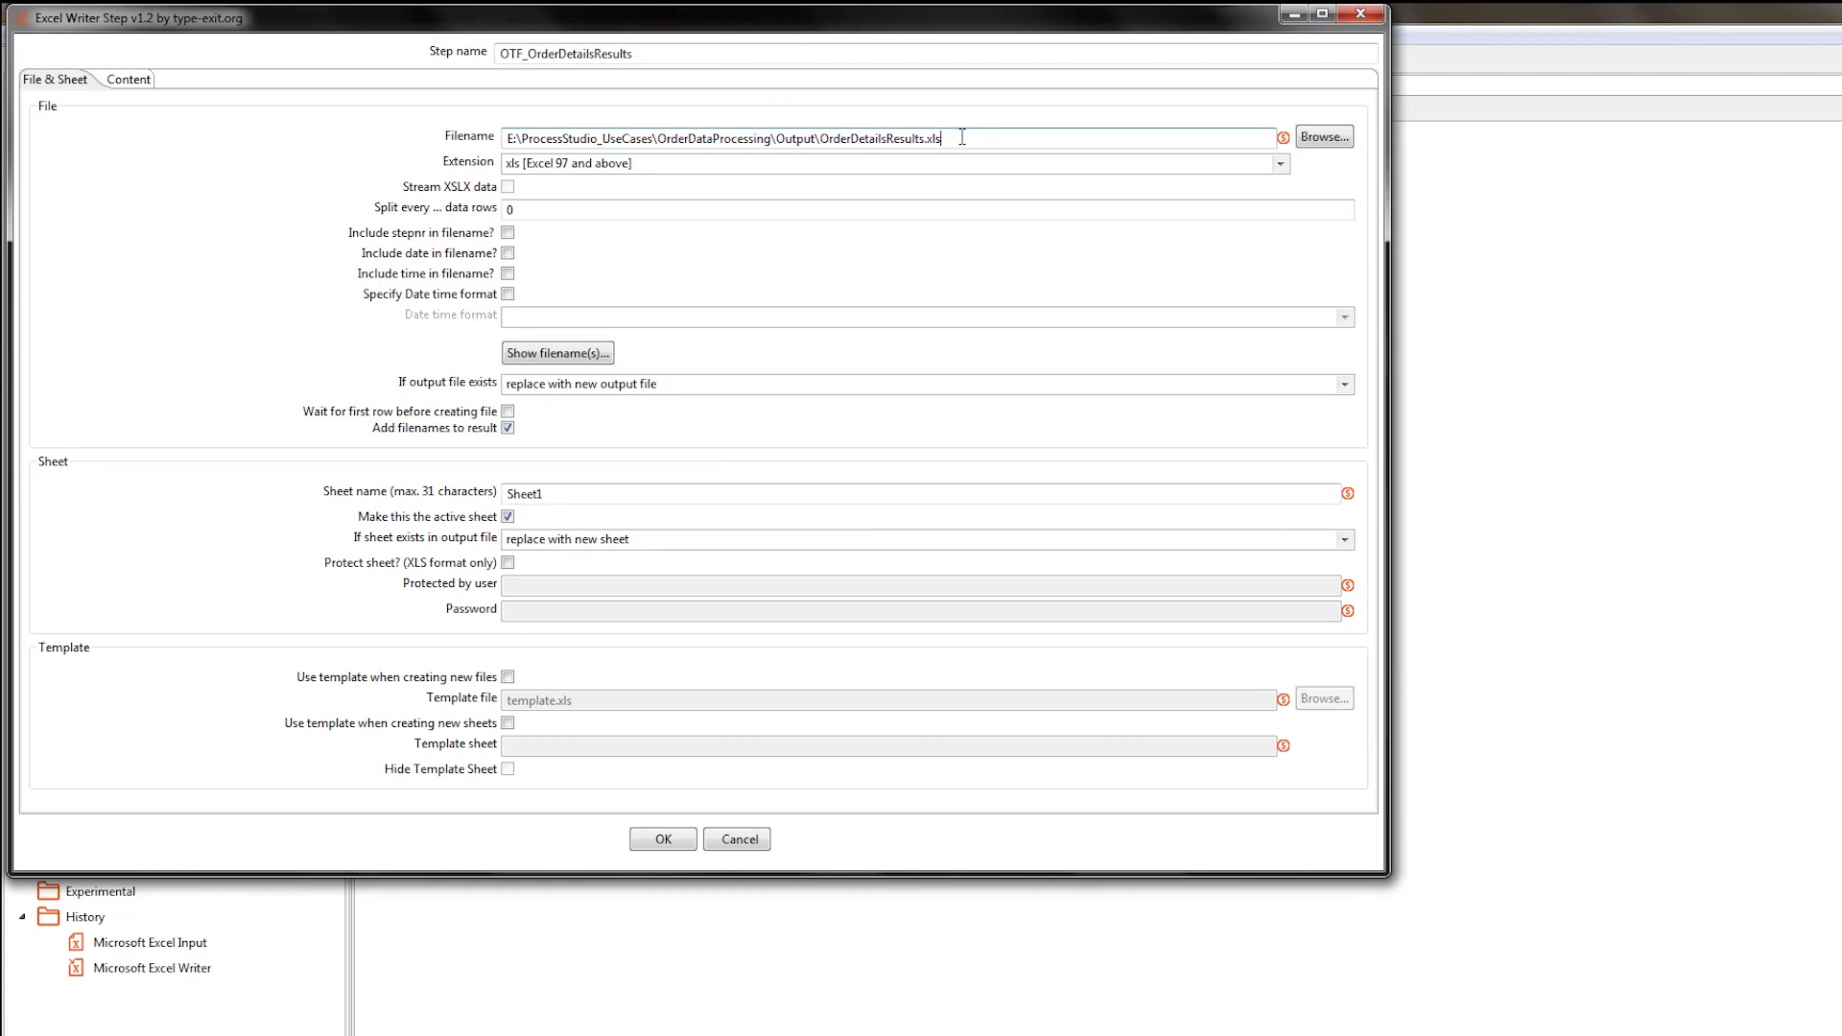
key(BackSpace)
key(BackSpace)
key(BackSpace)
key(BackSpace)
click(523, 165)
click(532, 198)
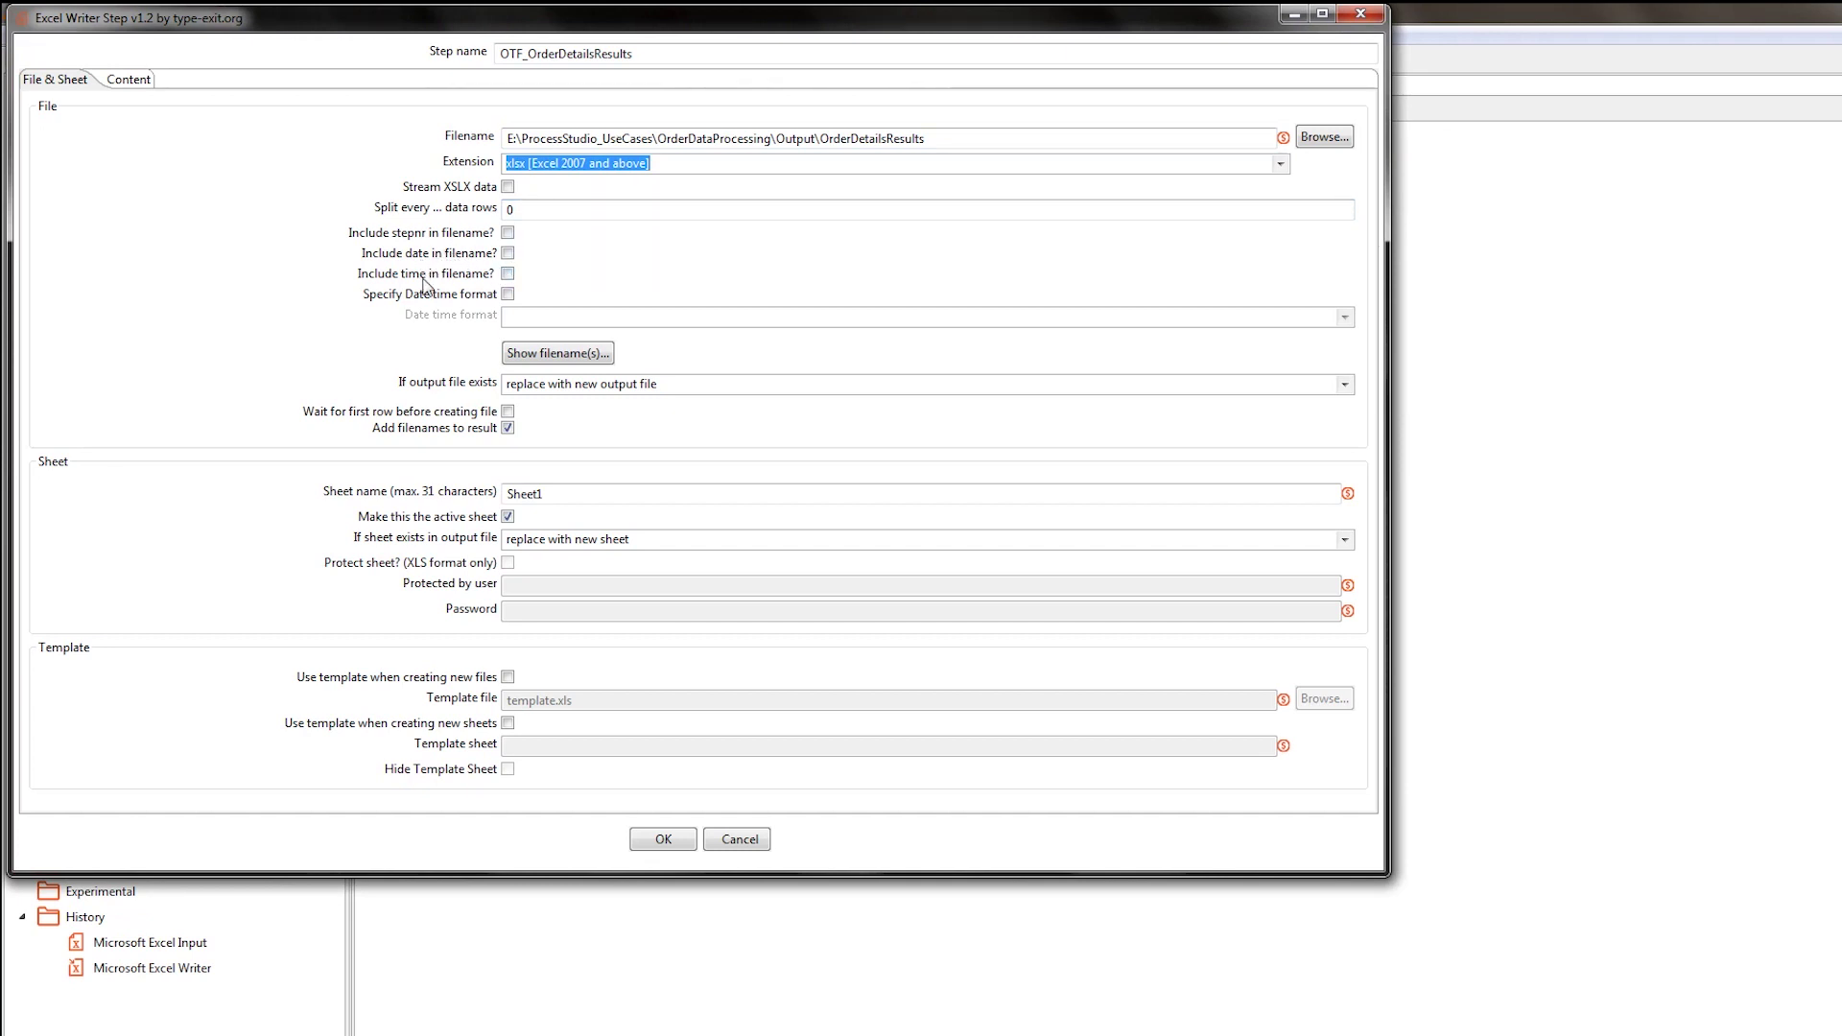
click(559, 355)
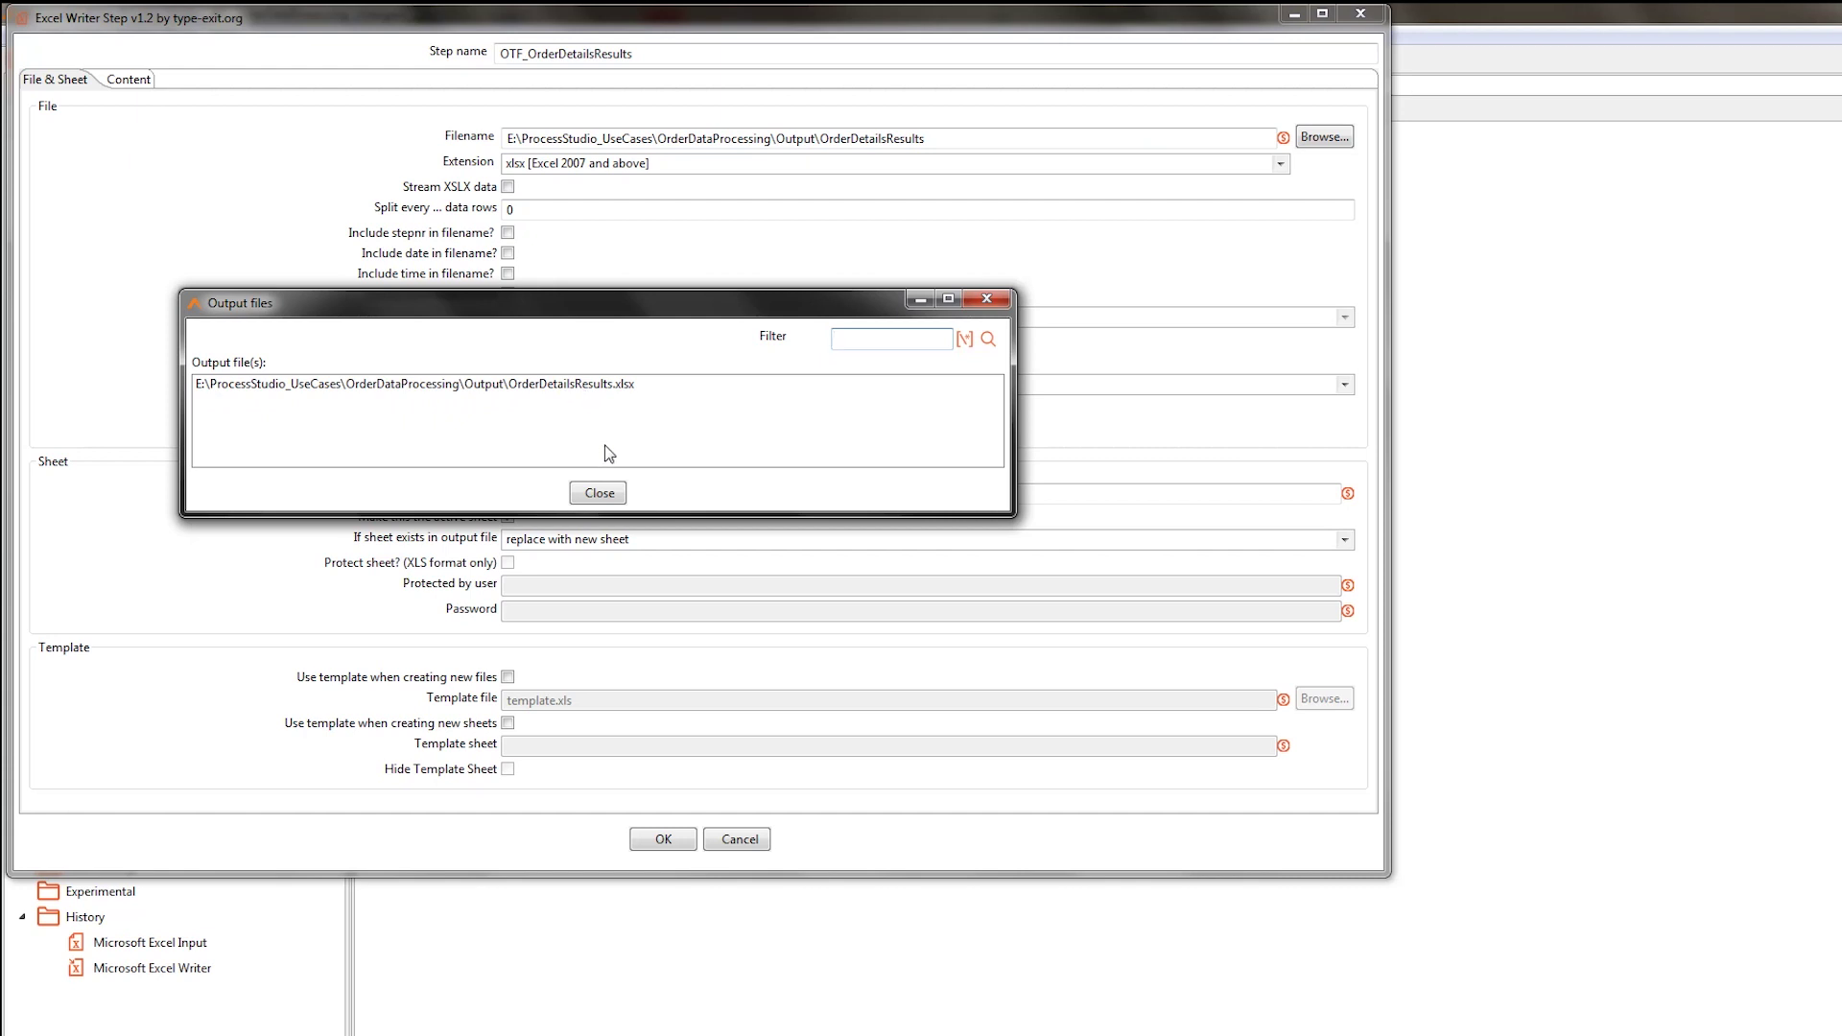
Choose 'replace with new output file' for existing files and rename Sheet1 to OrderDetails.
click(602, 492)
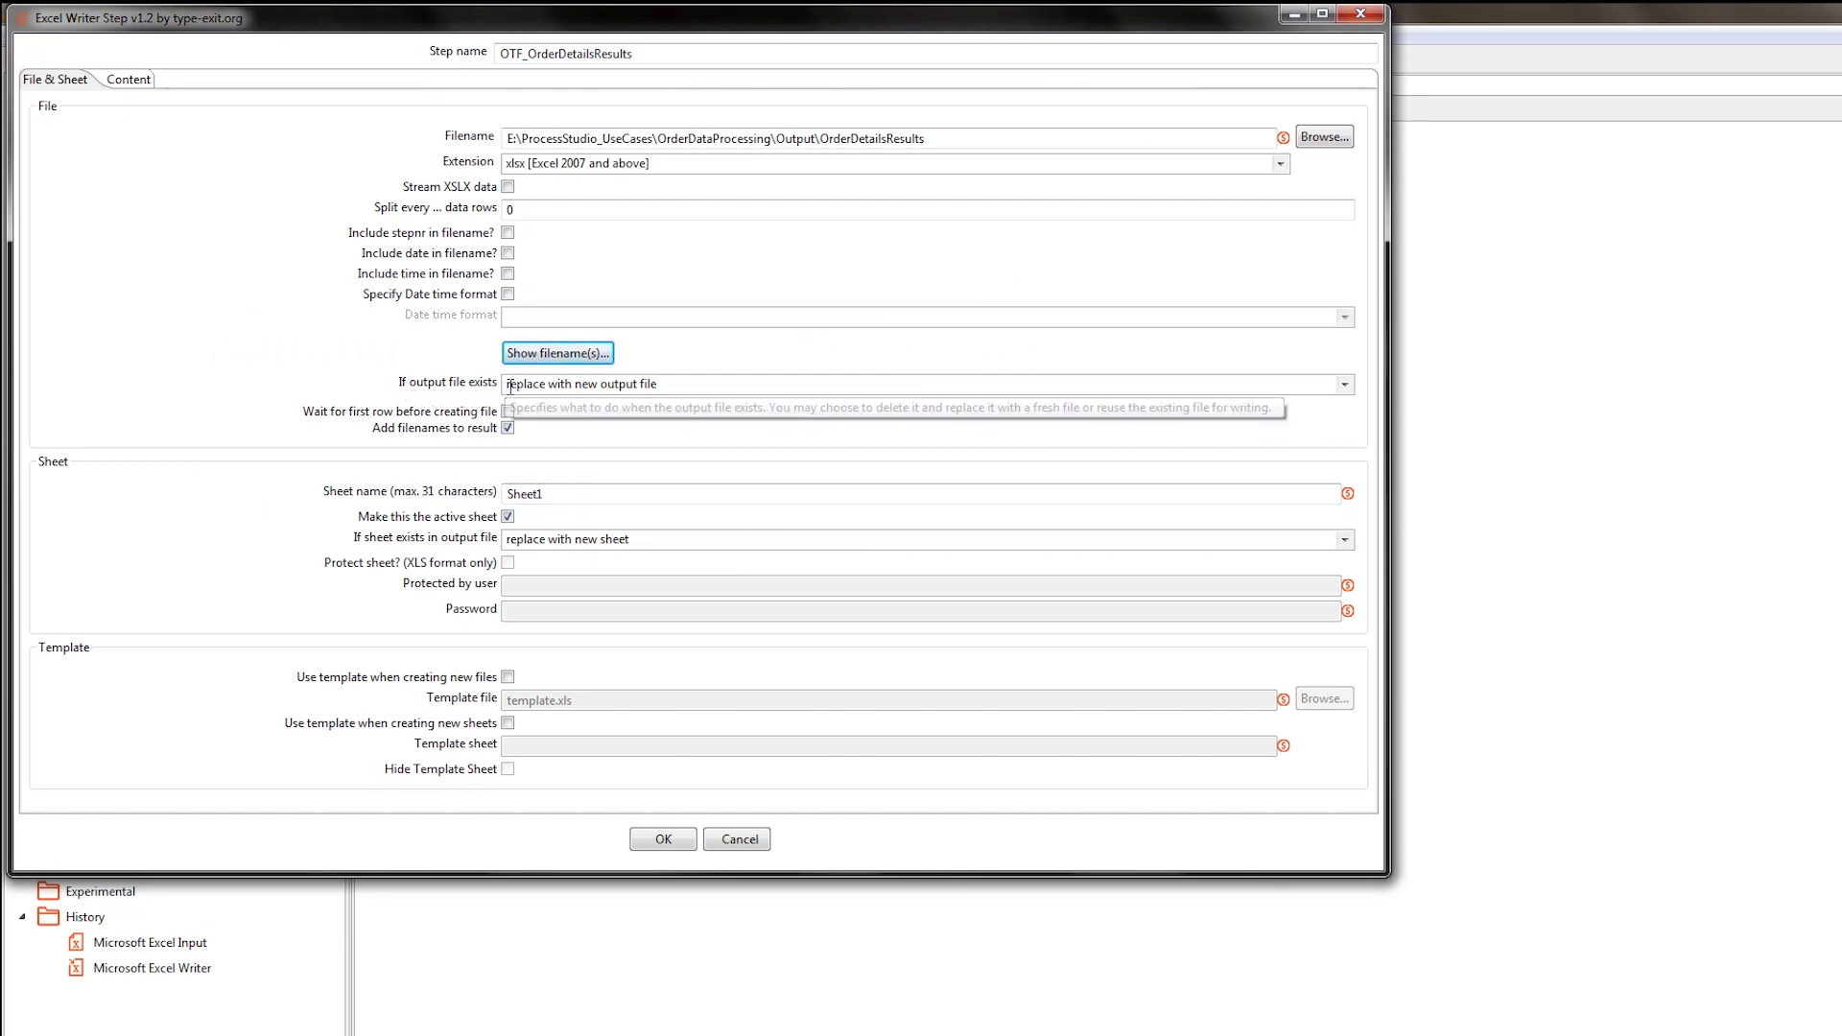
click(527, 385)
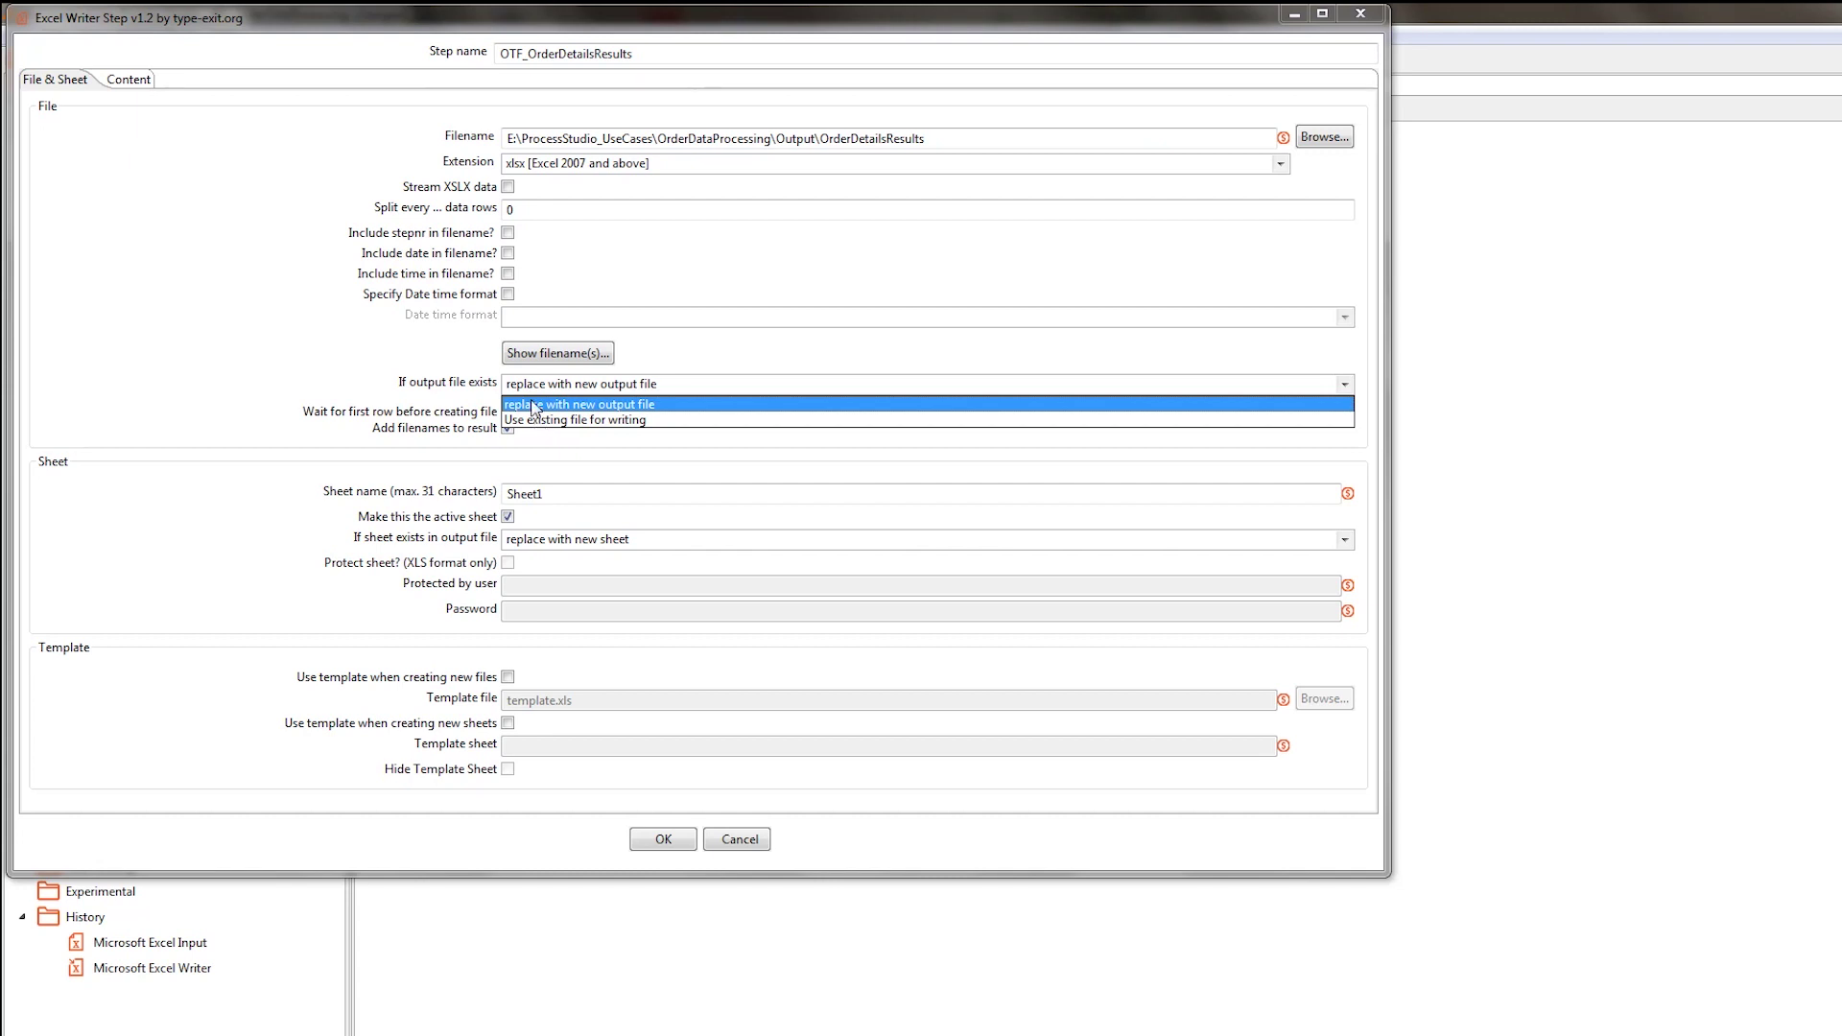
click(534, 407)
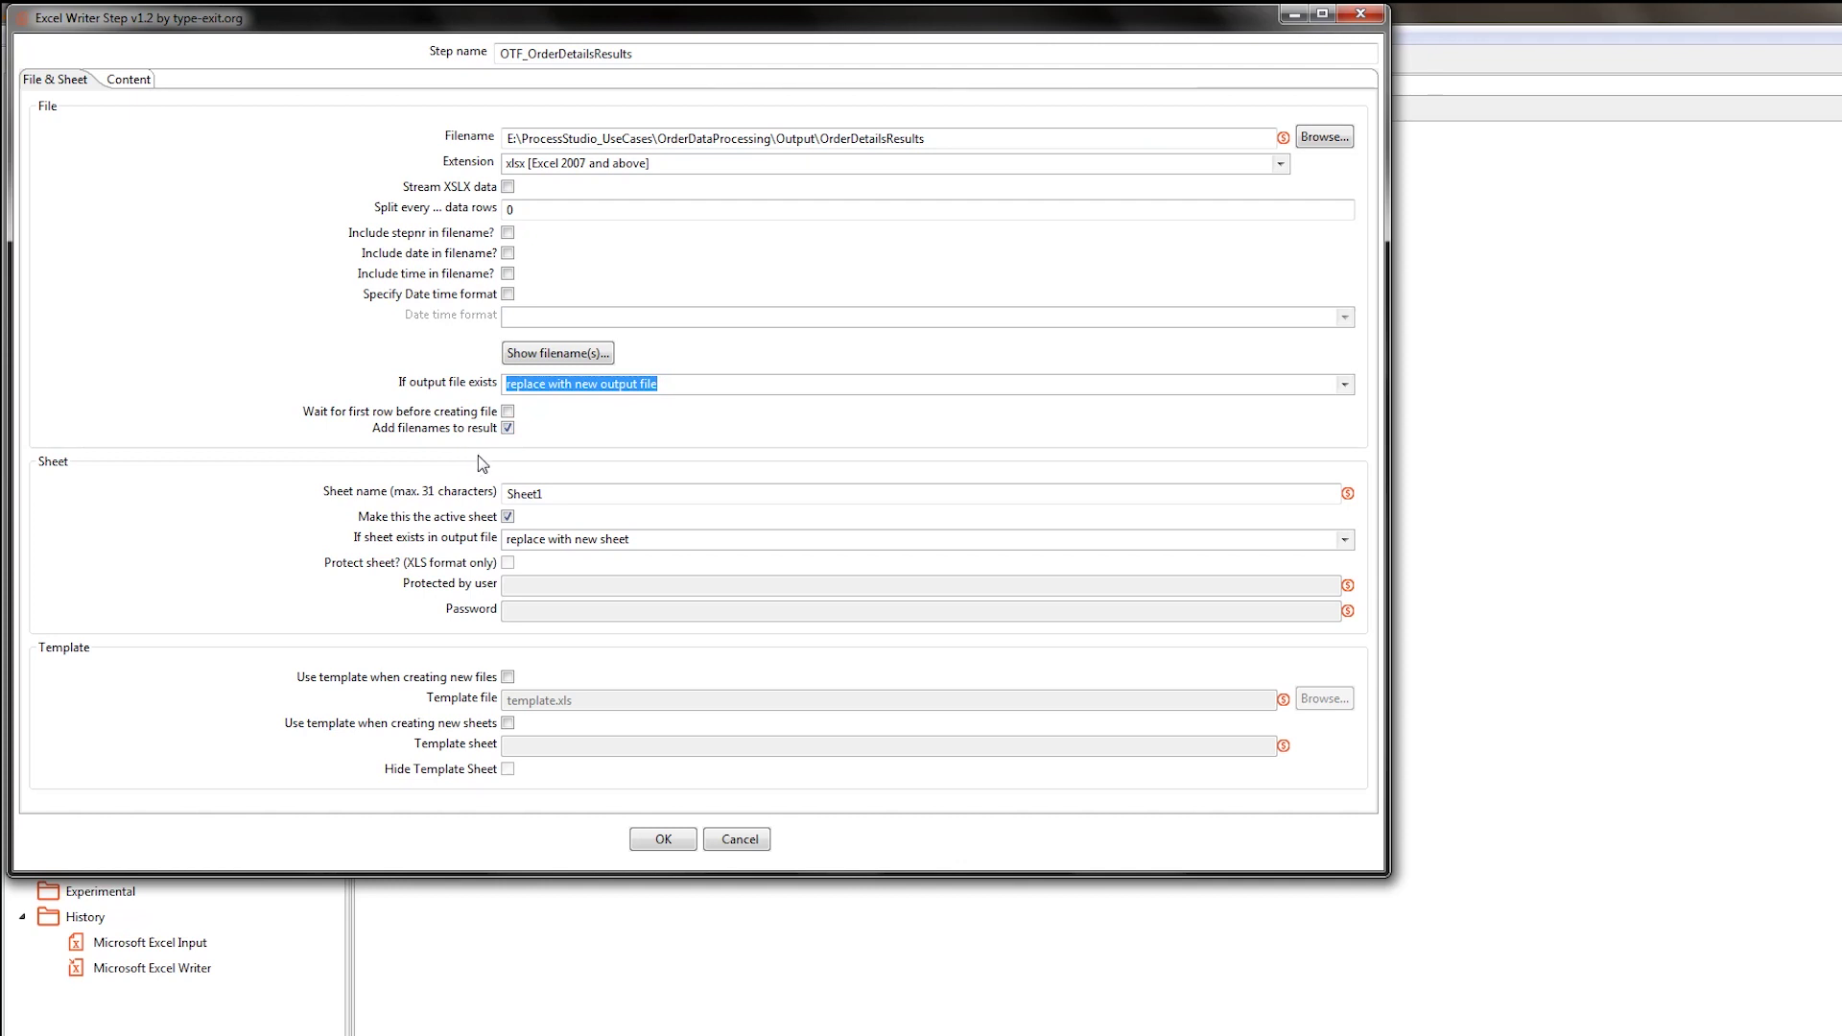
drag(572, 496, 460, 481)
text(O)
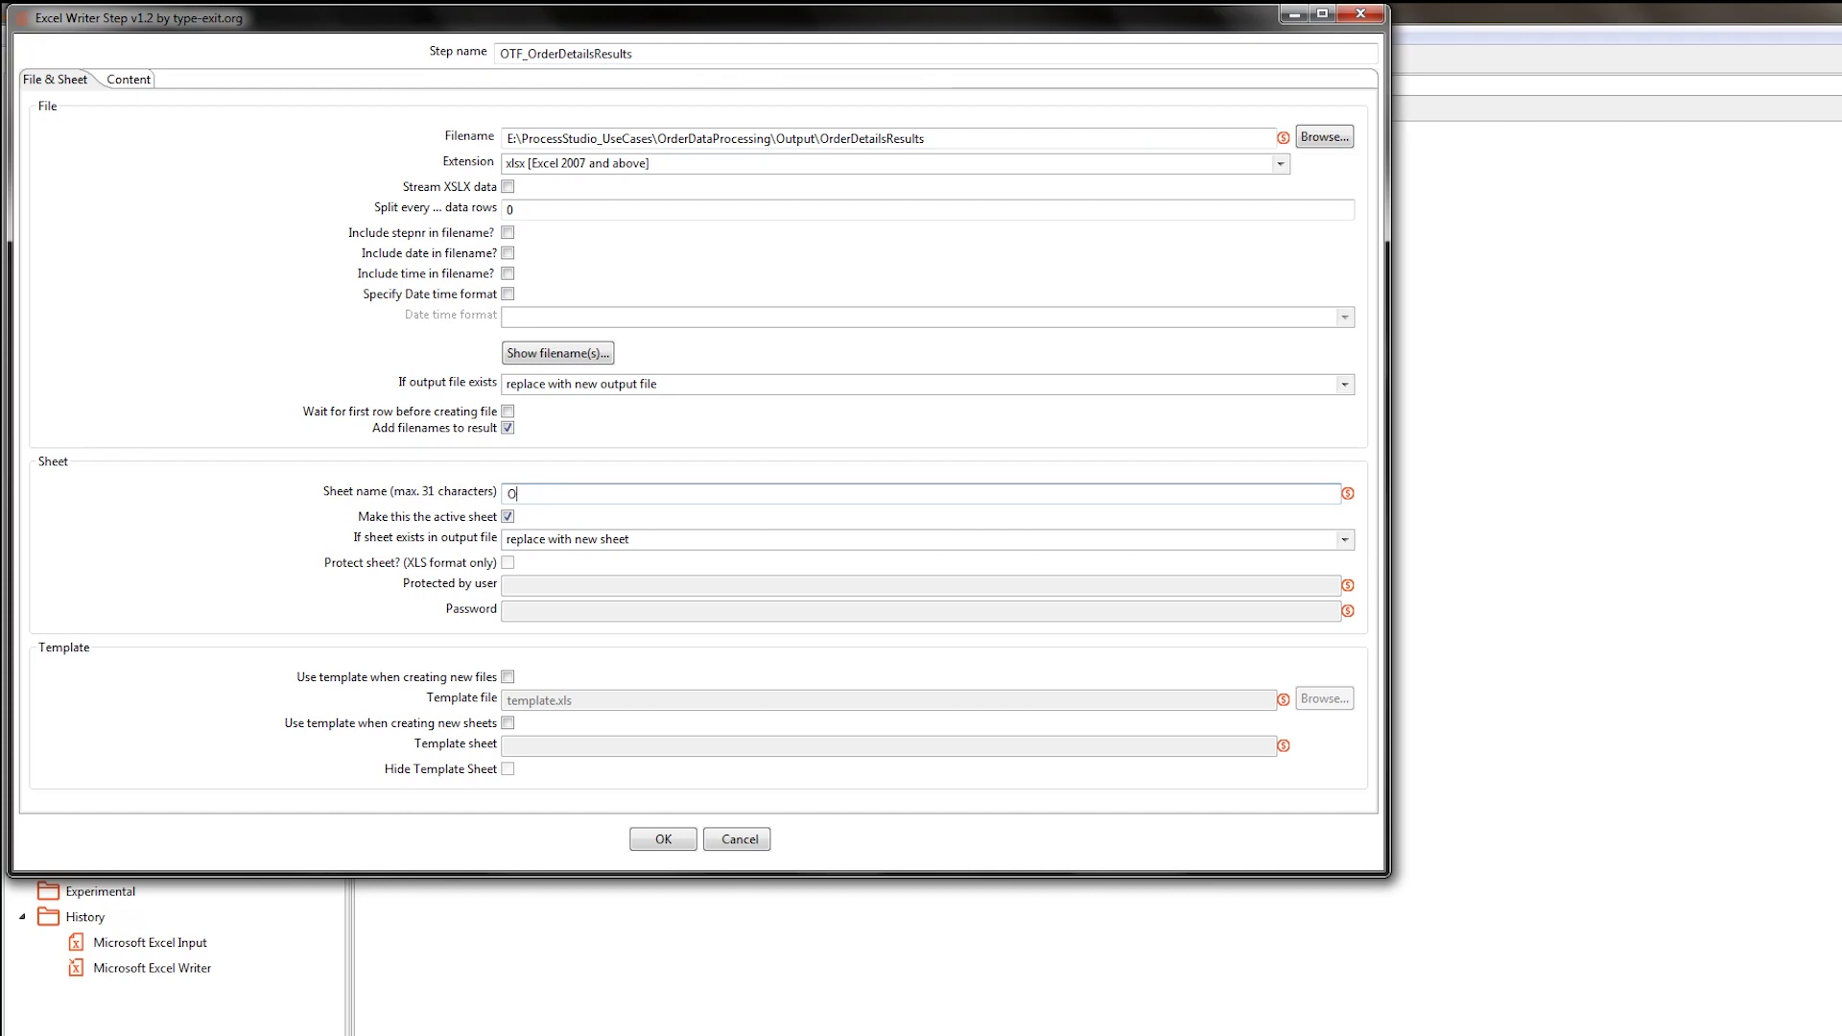
text(rderDetails)
click(127, 79)
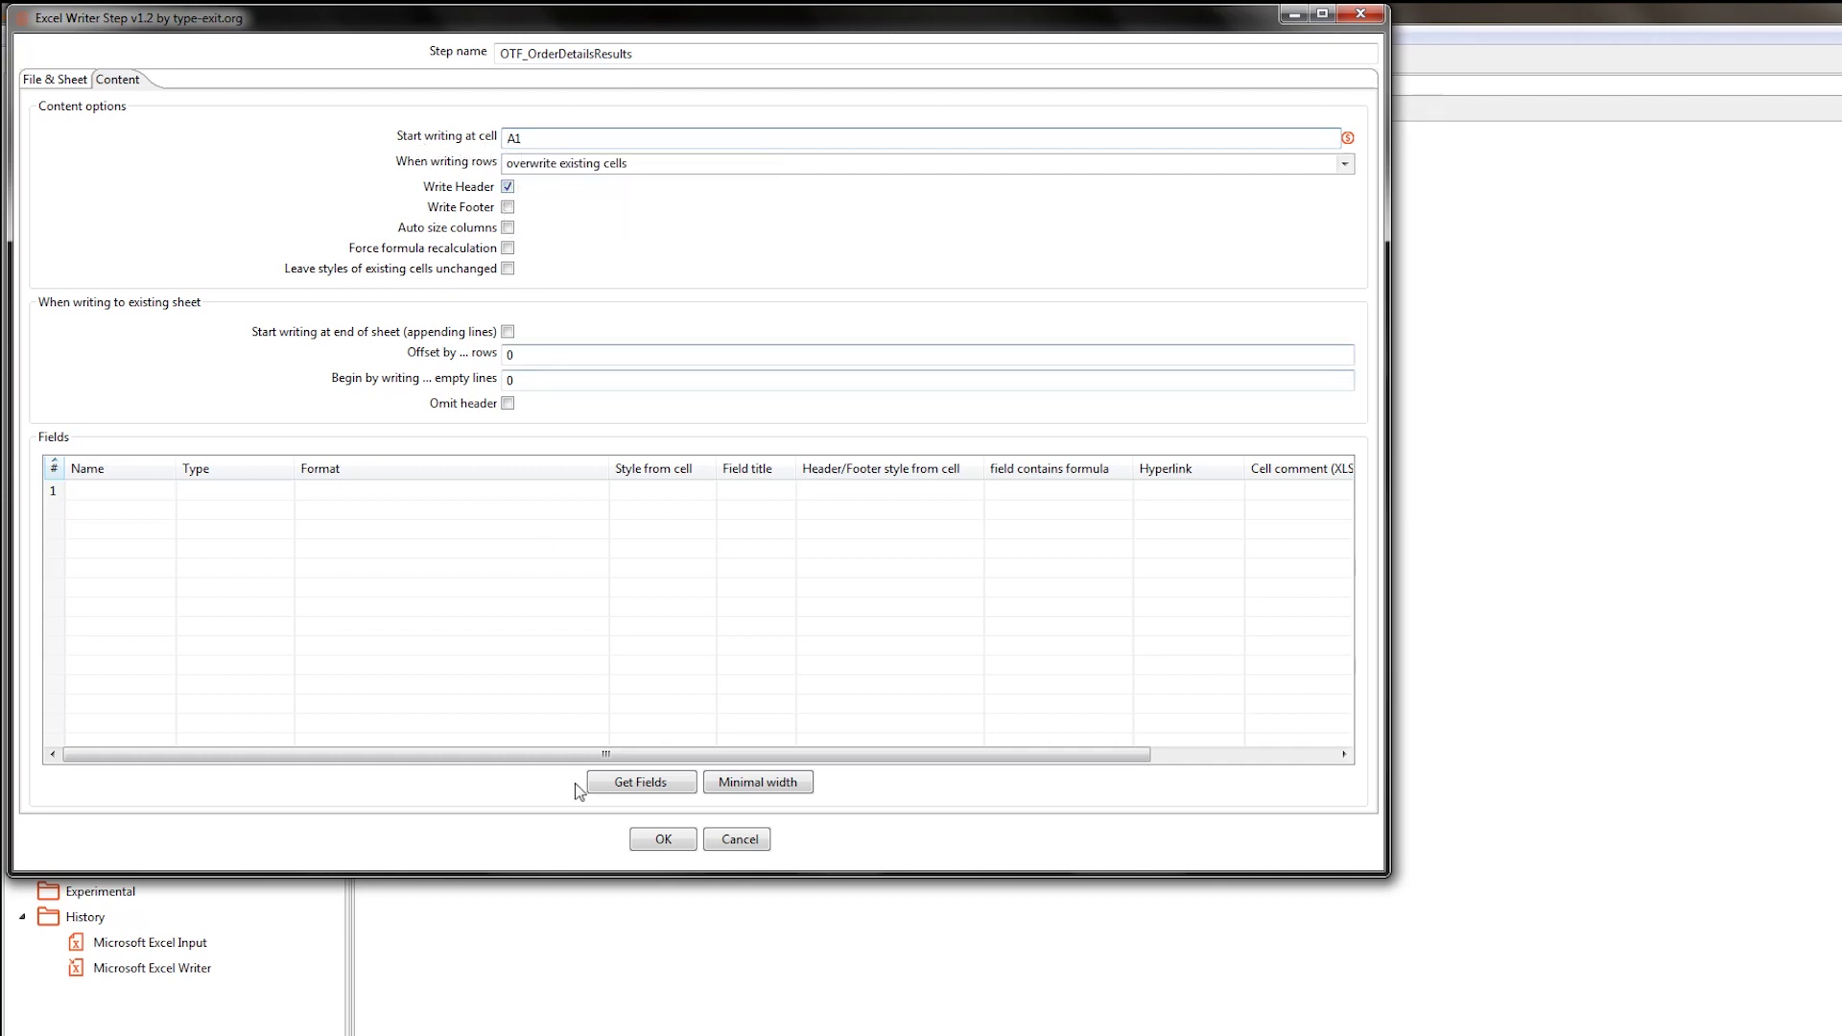
Load the five incoming fields as OTF_OrderDetailsResults output columns and confirm the Excel Writer settings.
click(660, 786)
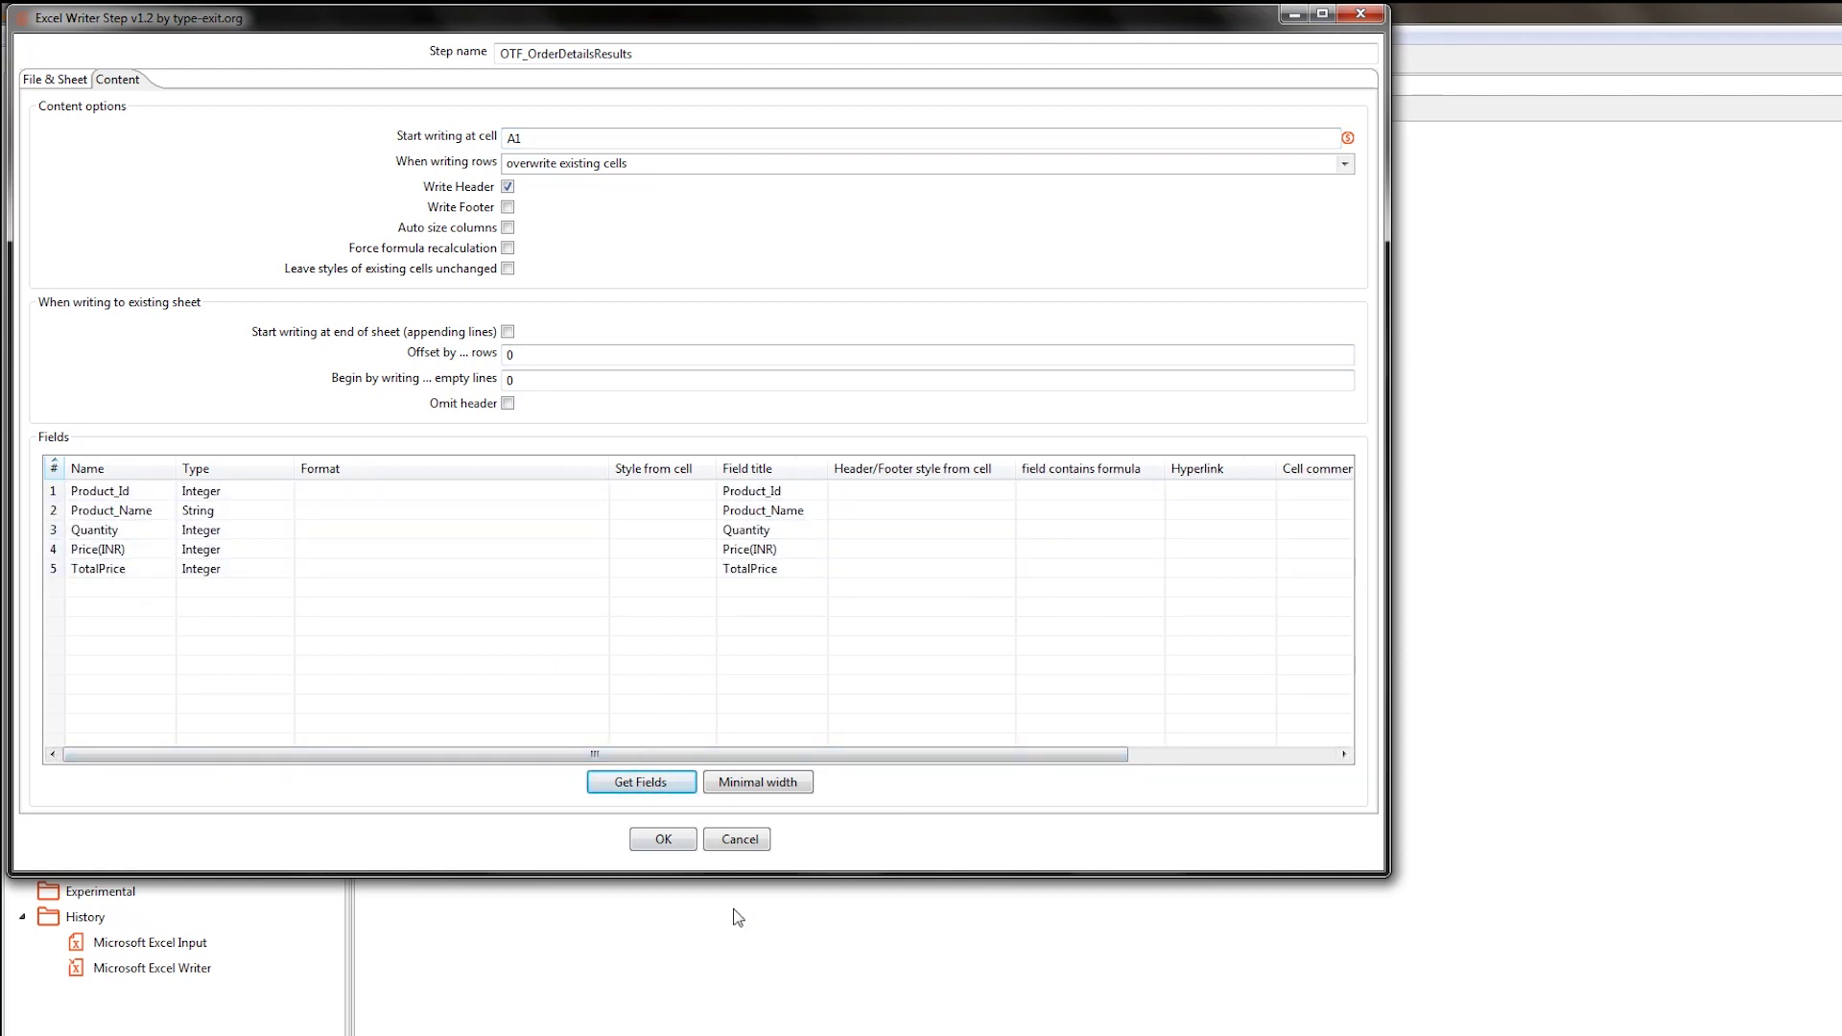
click(682, 843)
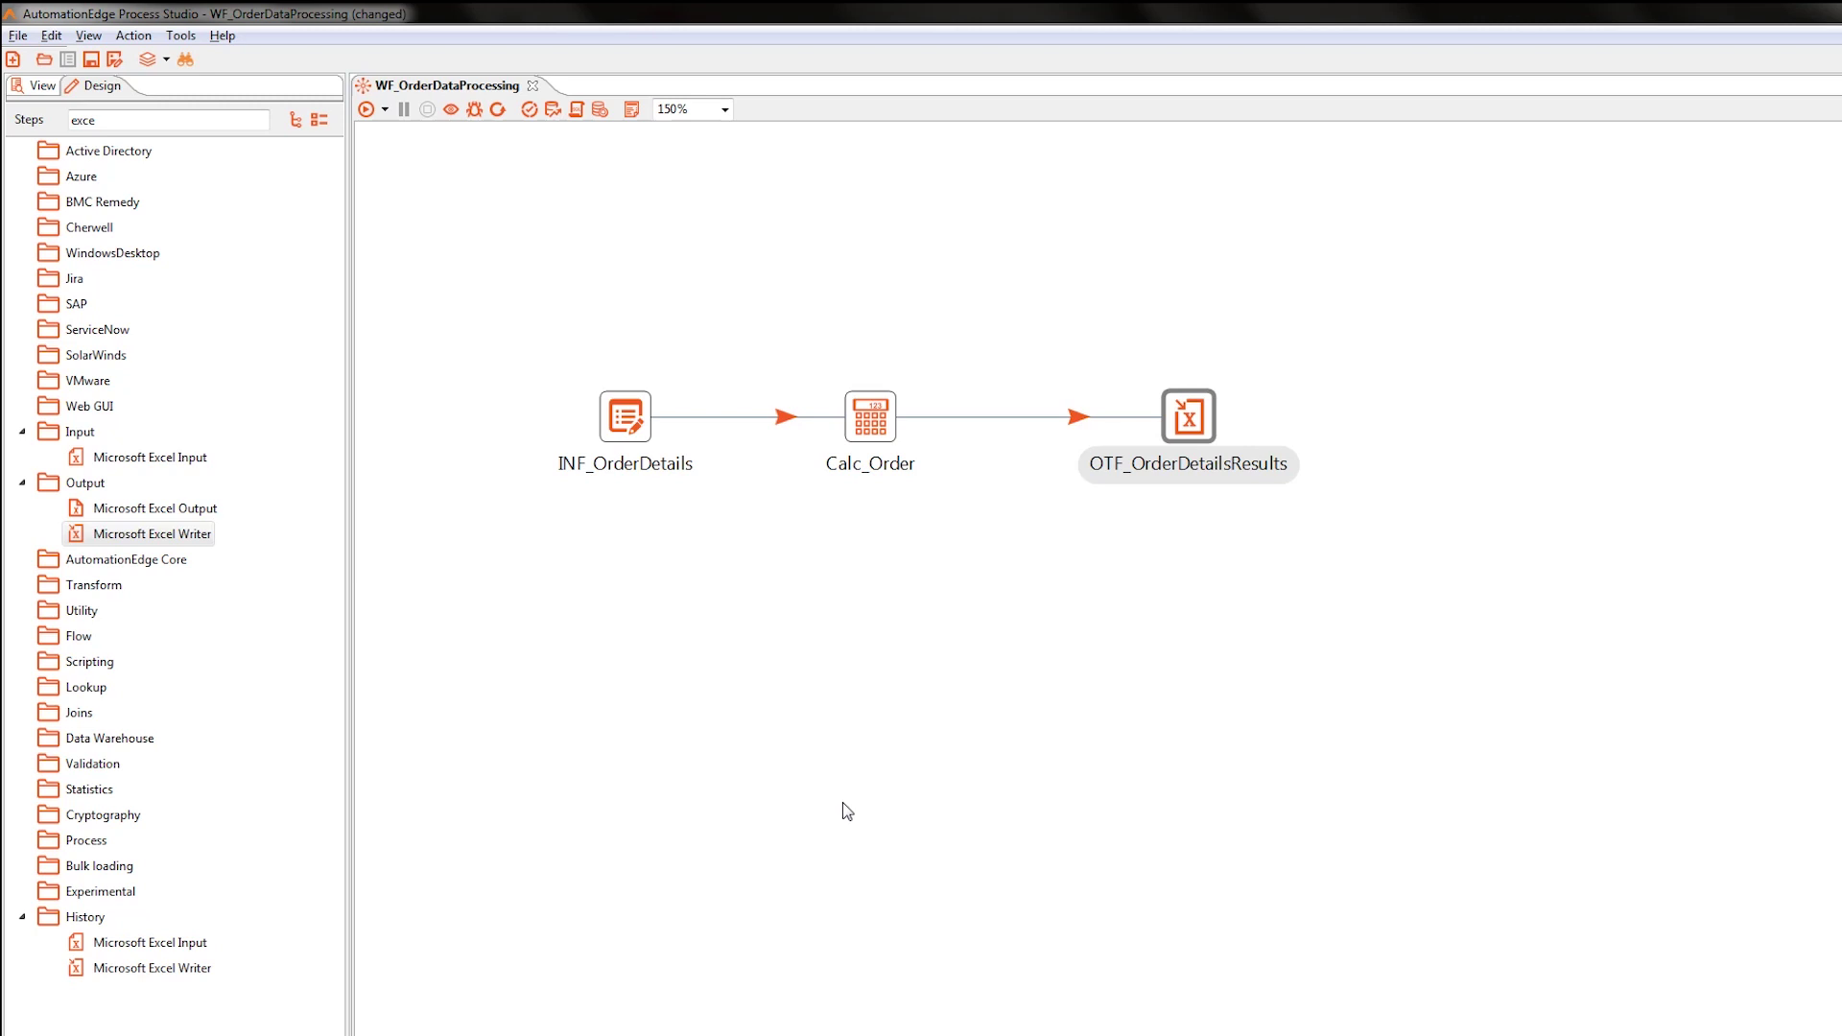
Save WF_OrderDataProcessing, run it, and review the execution log.
key(ctrl+s)
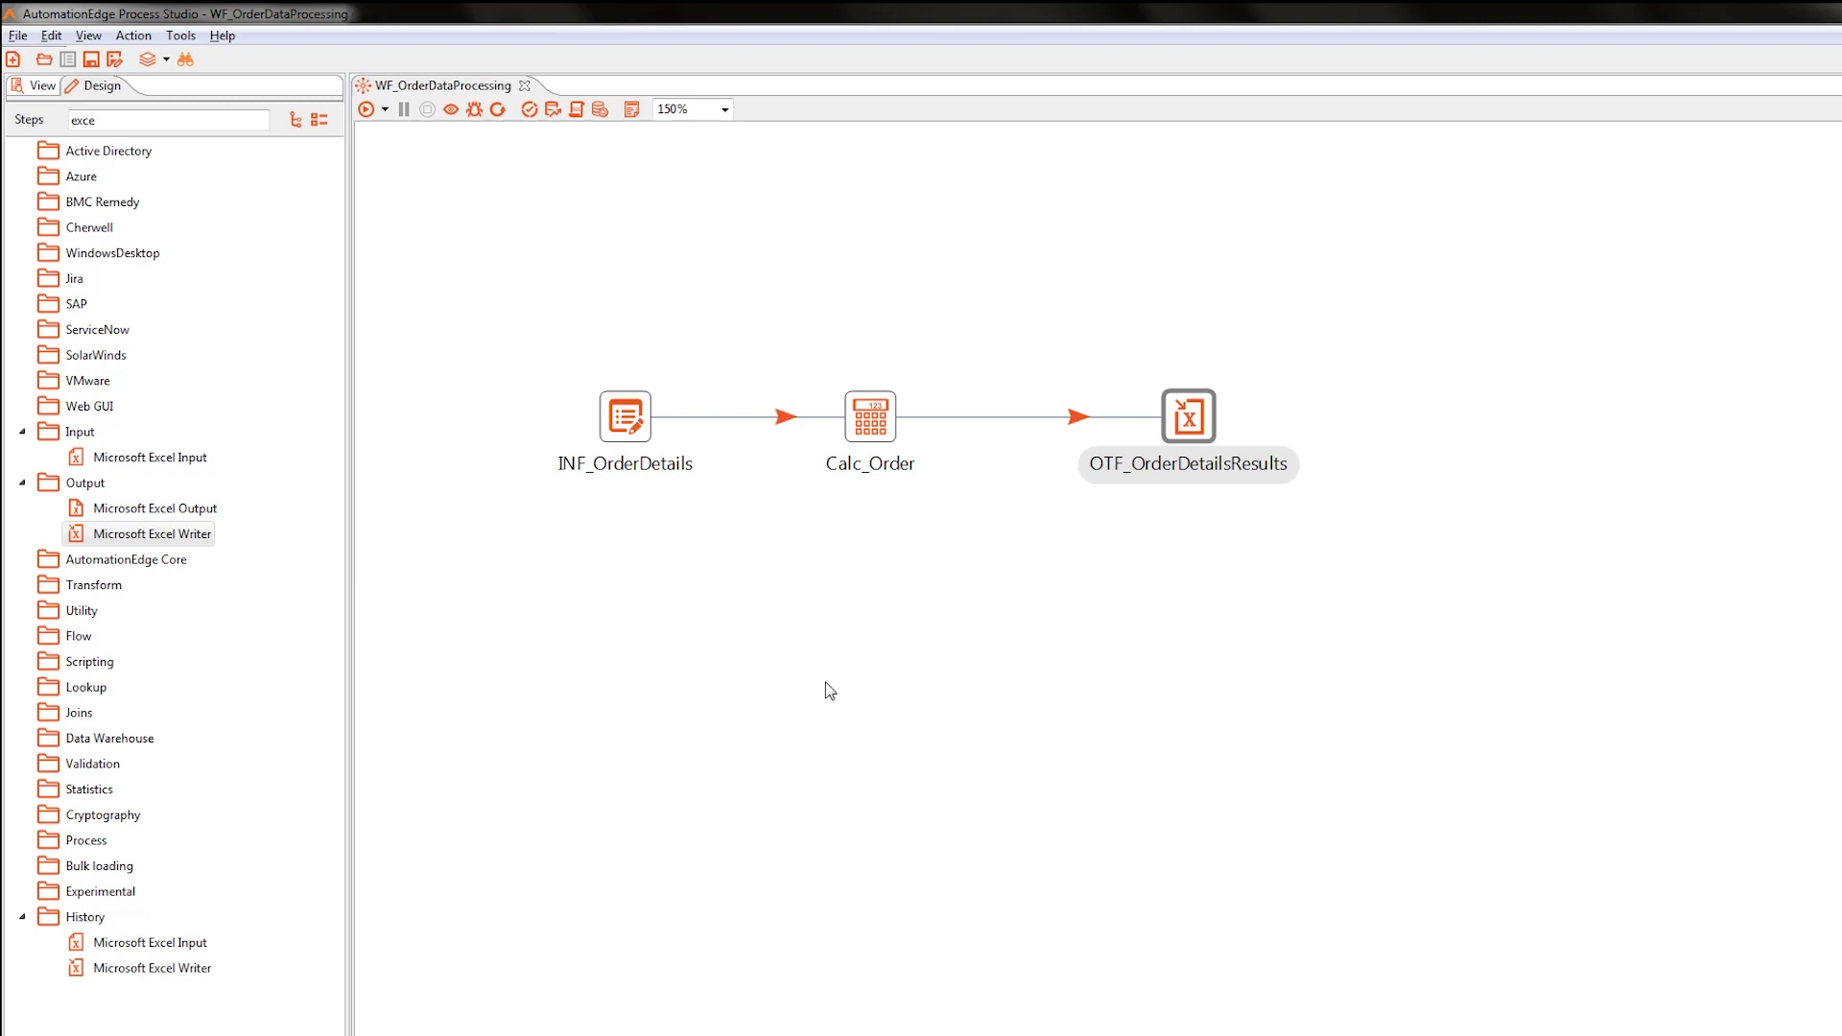
click(368, 113)
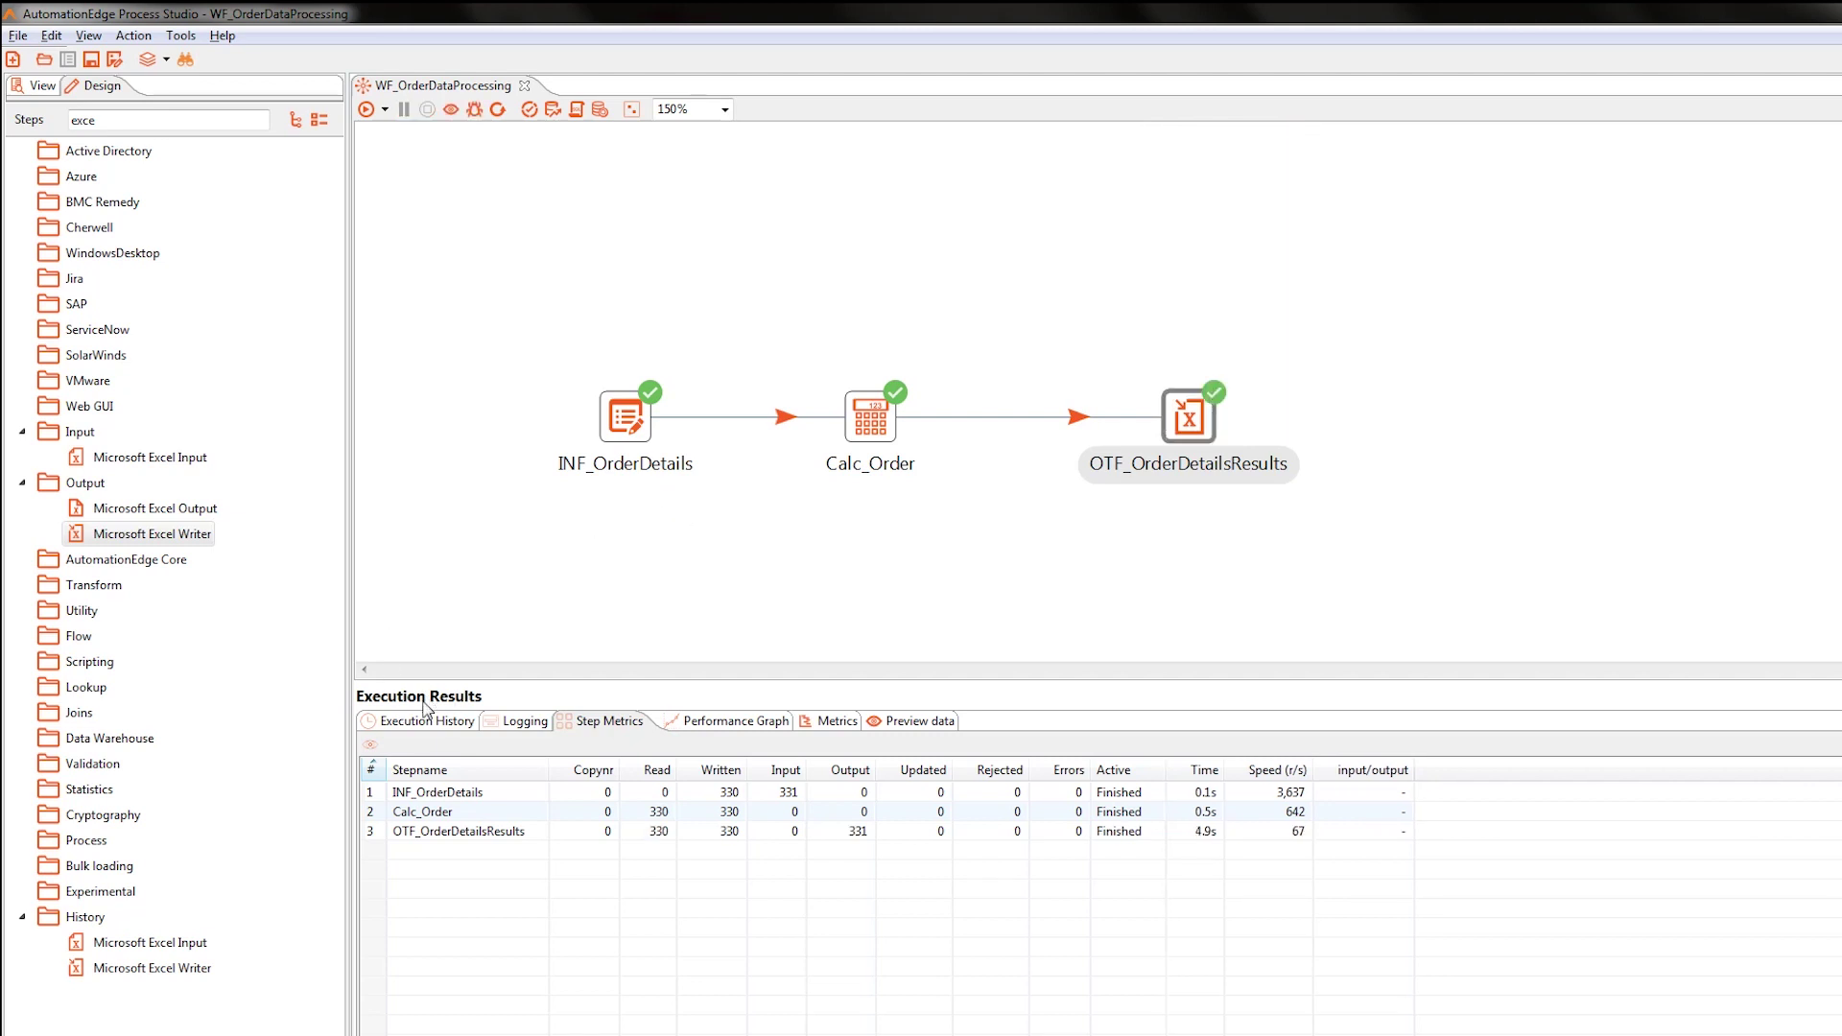
click(525, 722)
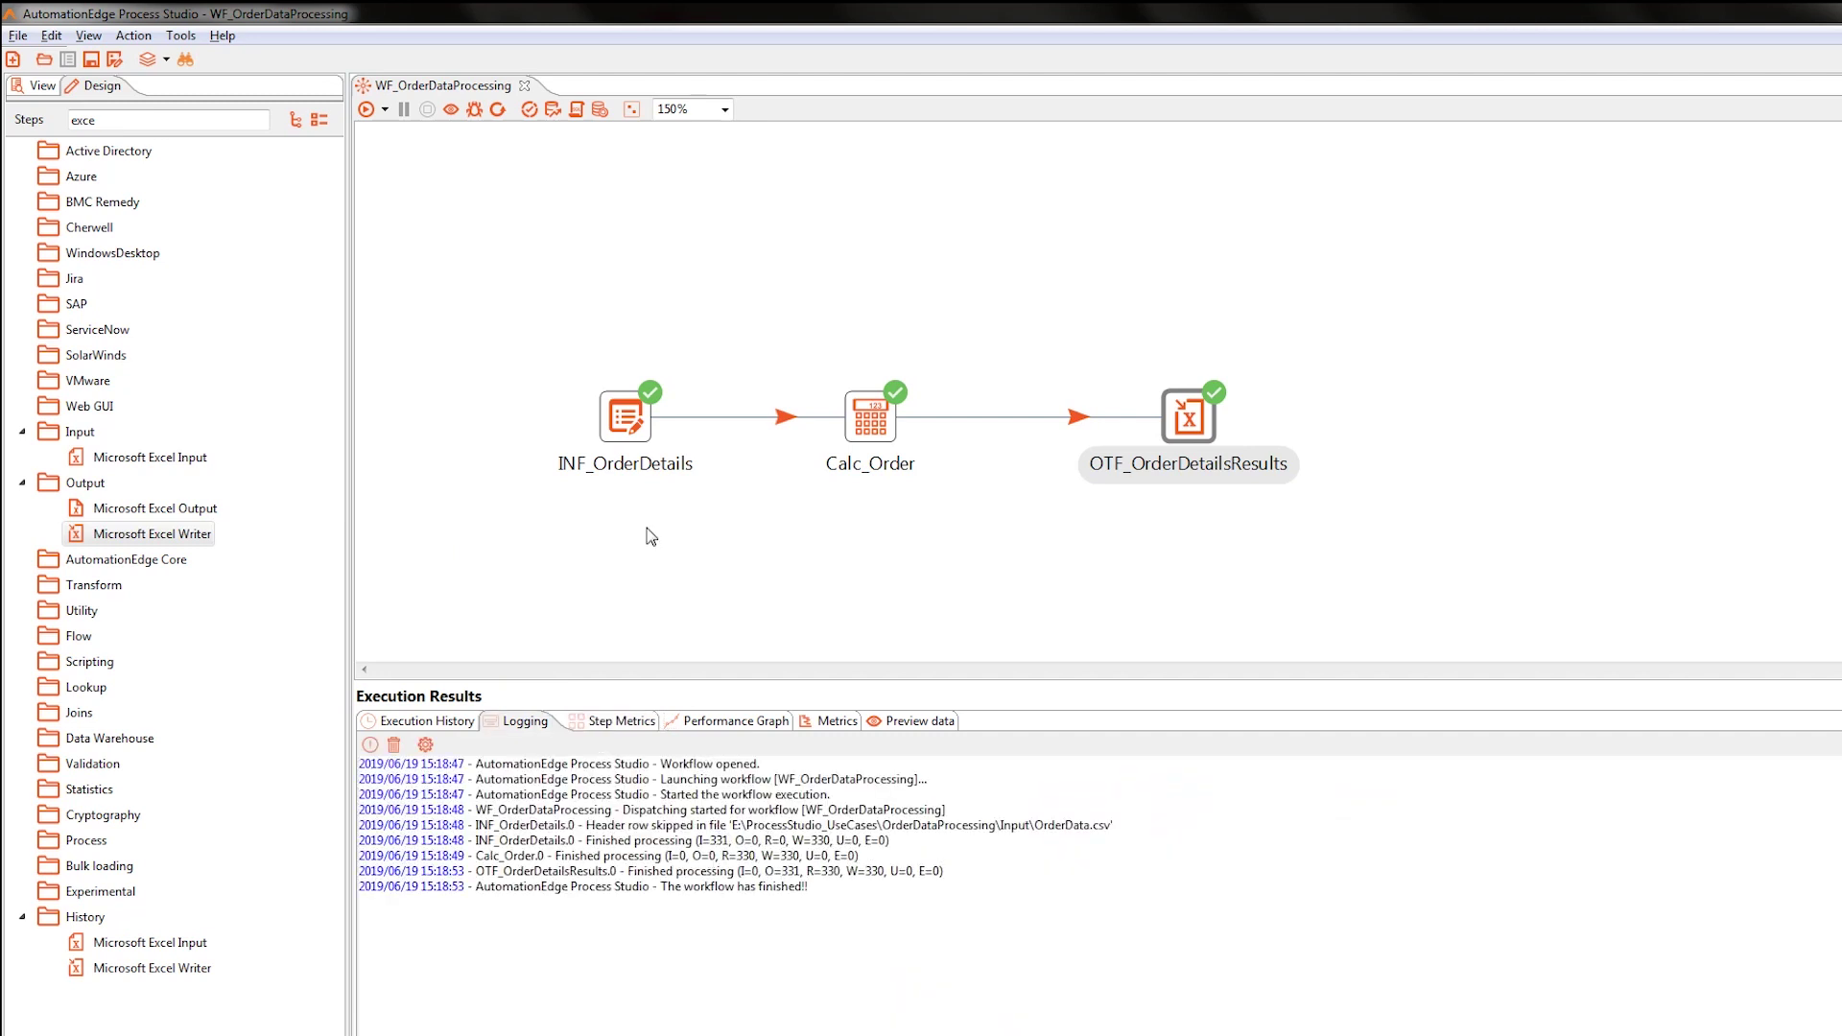
Preview the rows of INF_OrderDetails, Calc_Order (TotalPrice, e.g. 6 × 65 = 390) and OTF_OrderDetailsResults.
click(634, 435)
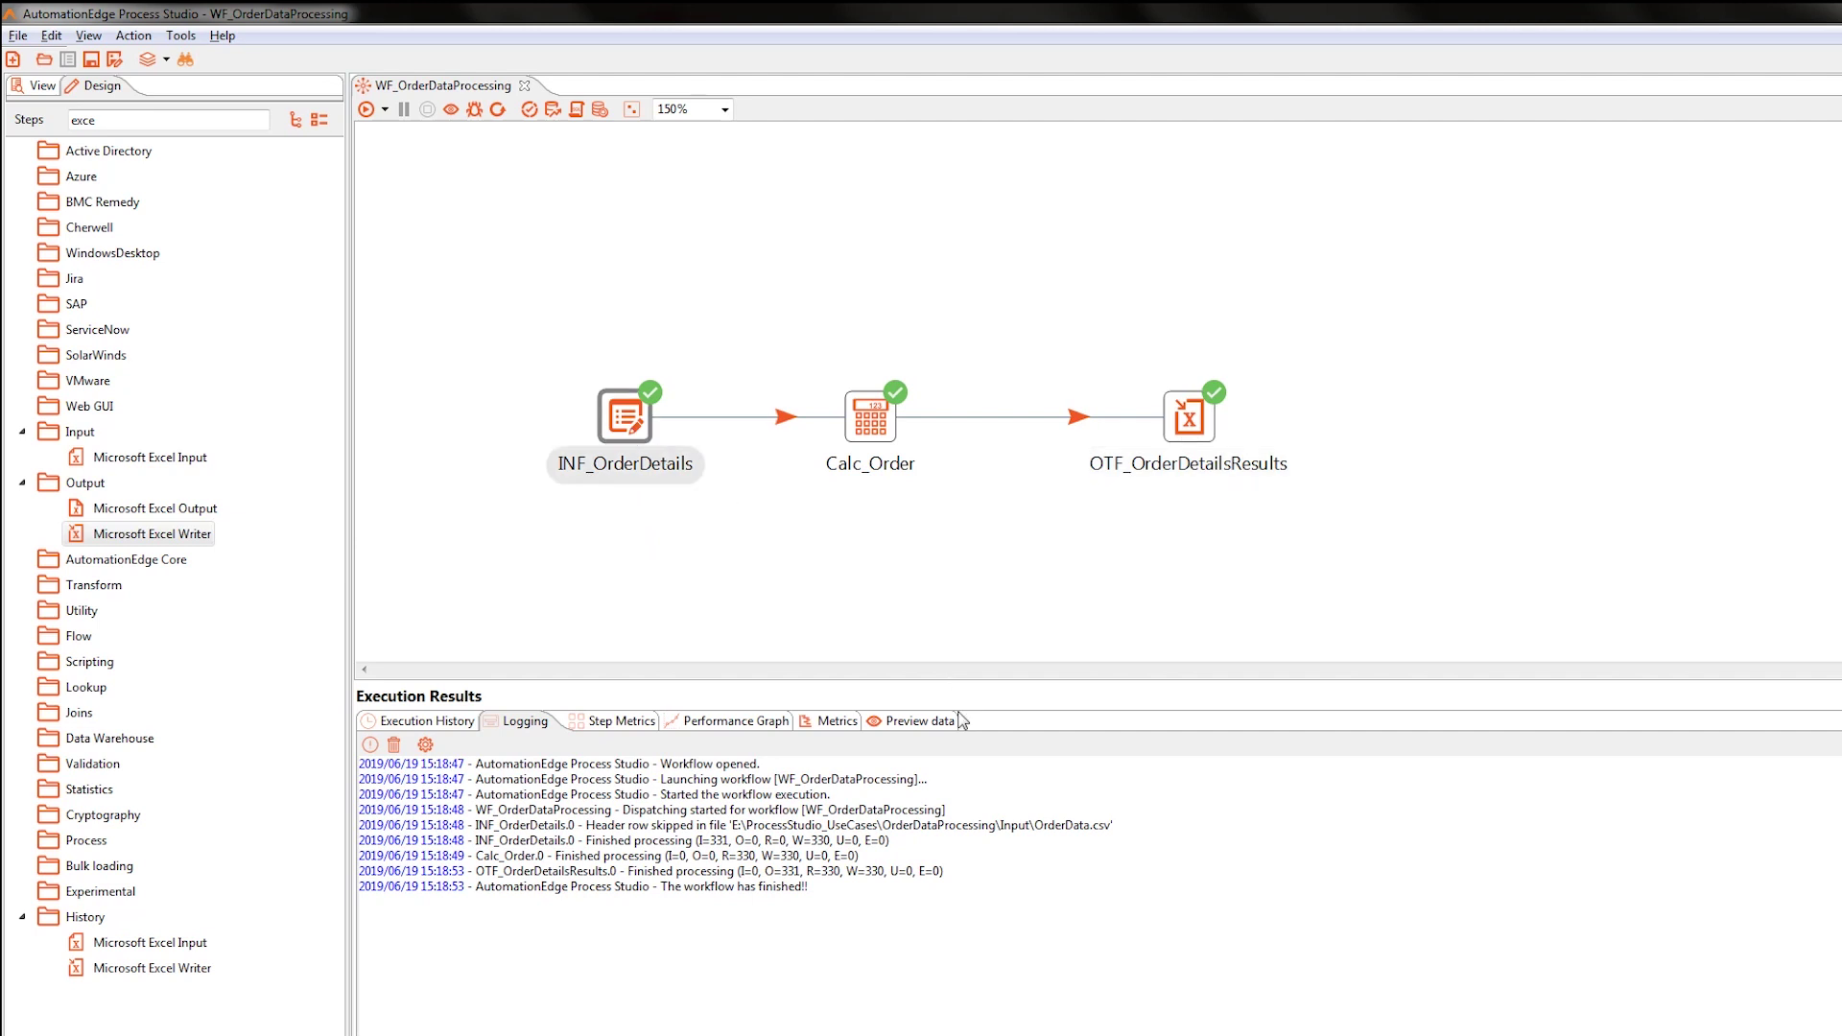
click(912, 722)
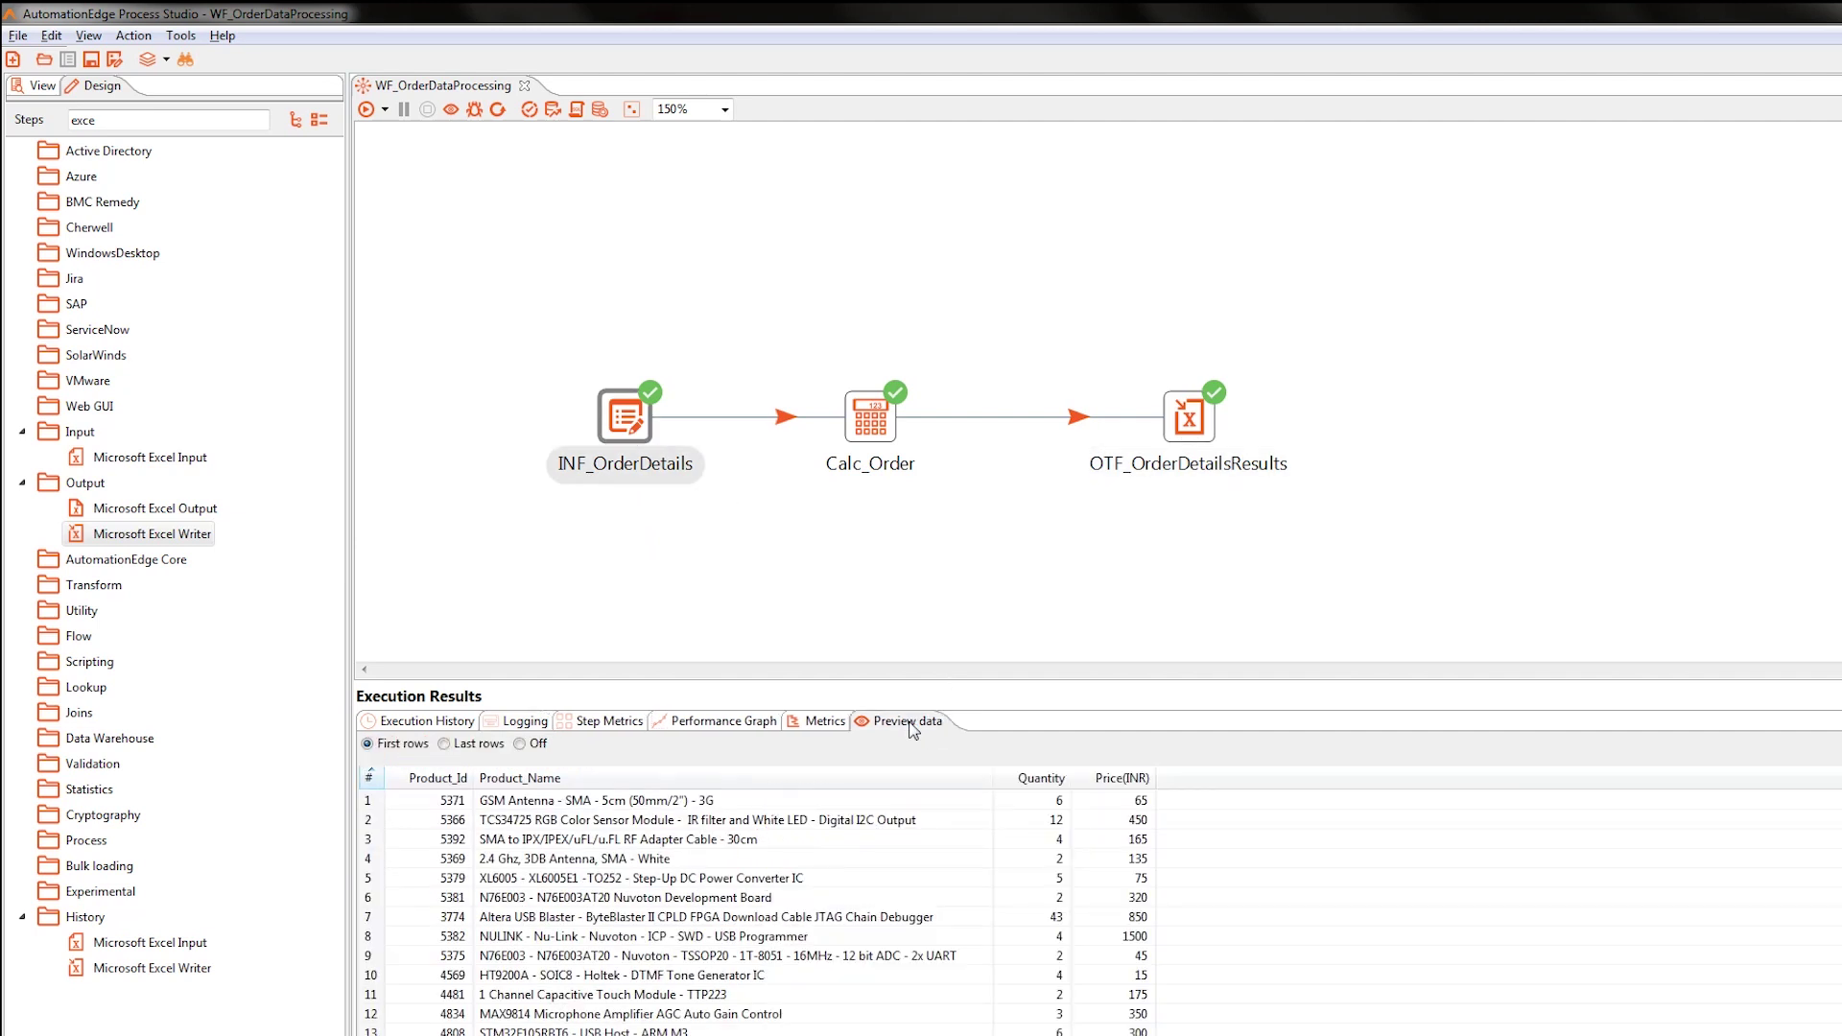
click(859, 436)
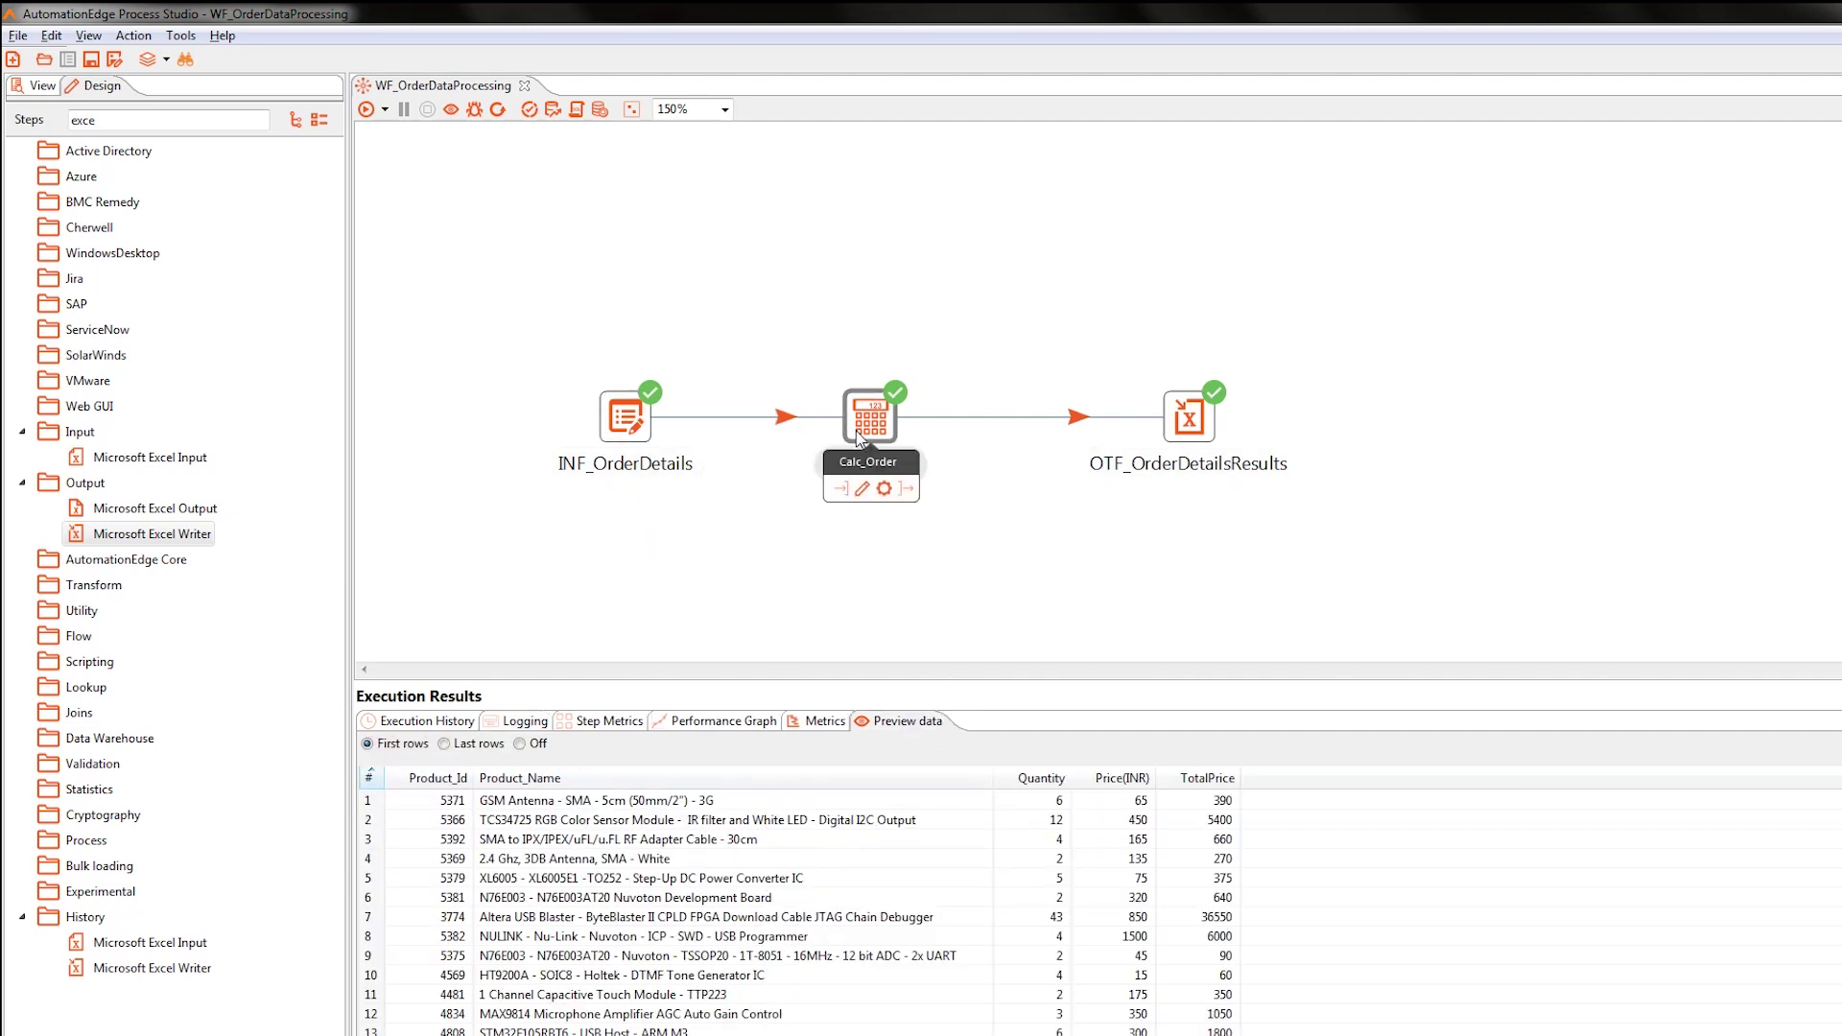
click(1181, 425)
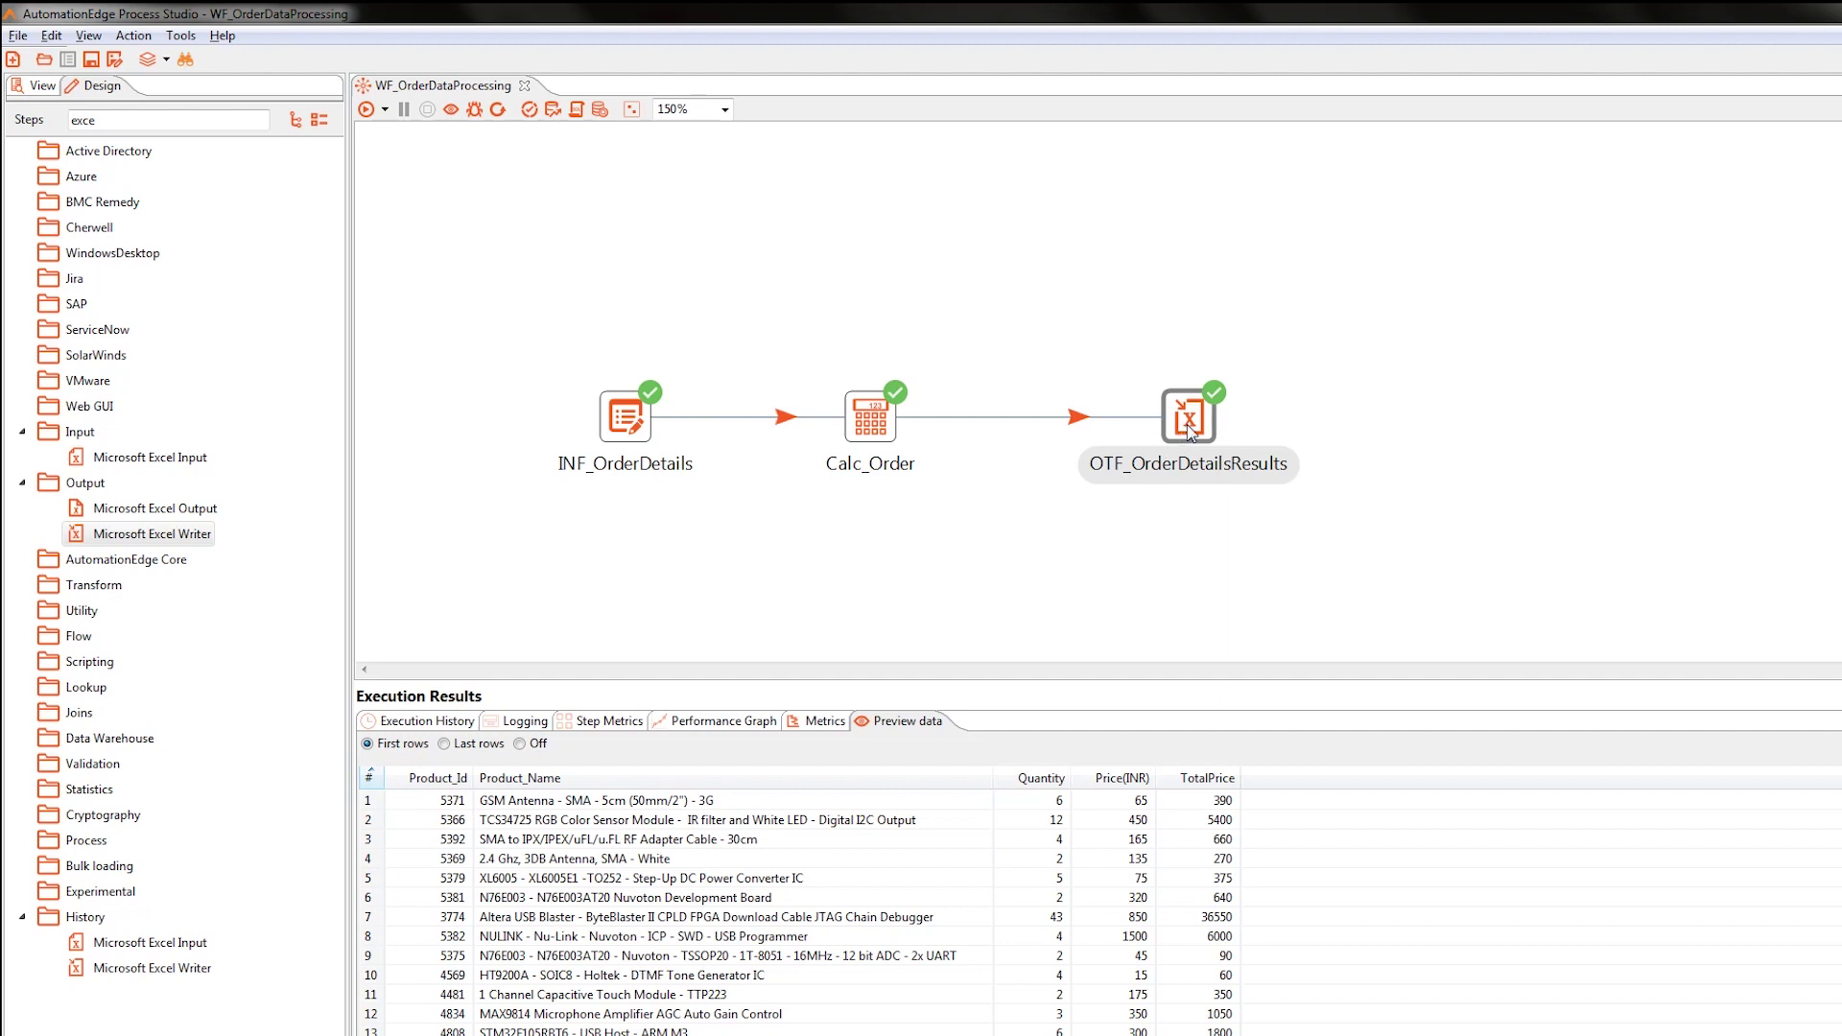
mouse_move(1190, 432)
Create a new empty process from the File > New menu.
click(23, 39)
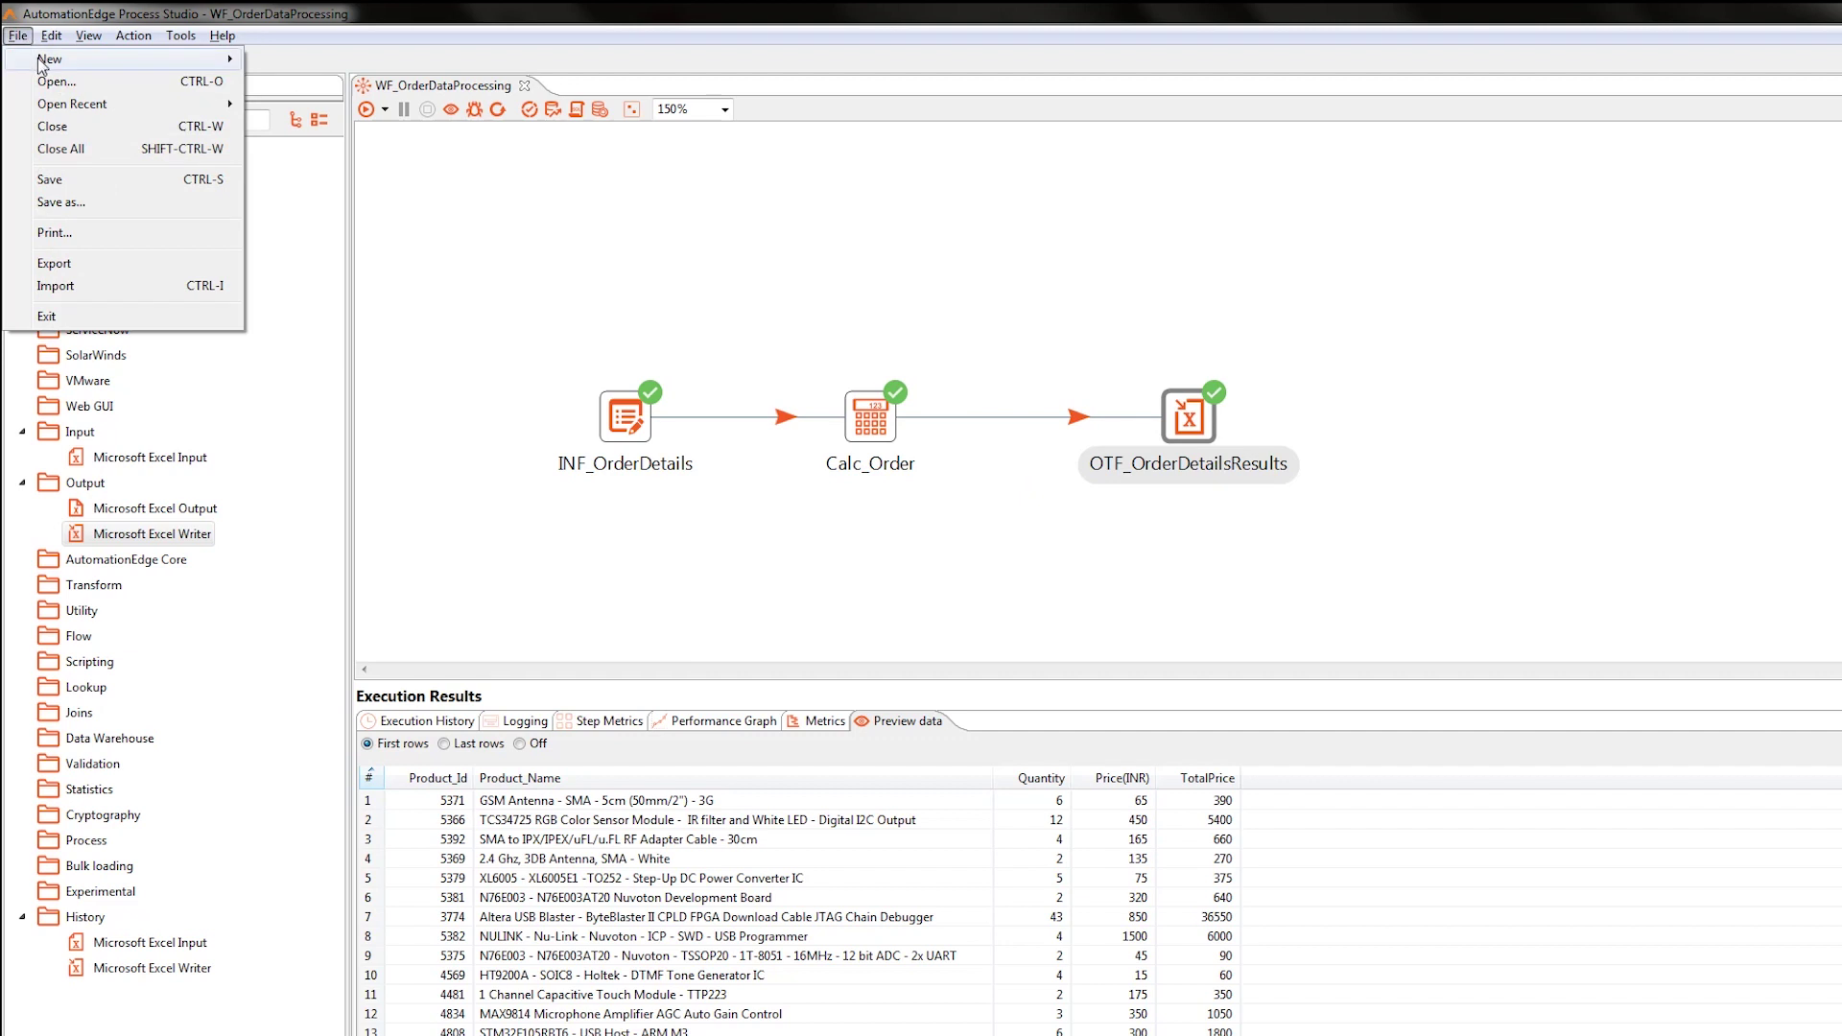
mouse_move(41, 63)
click(295, 82)
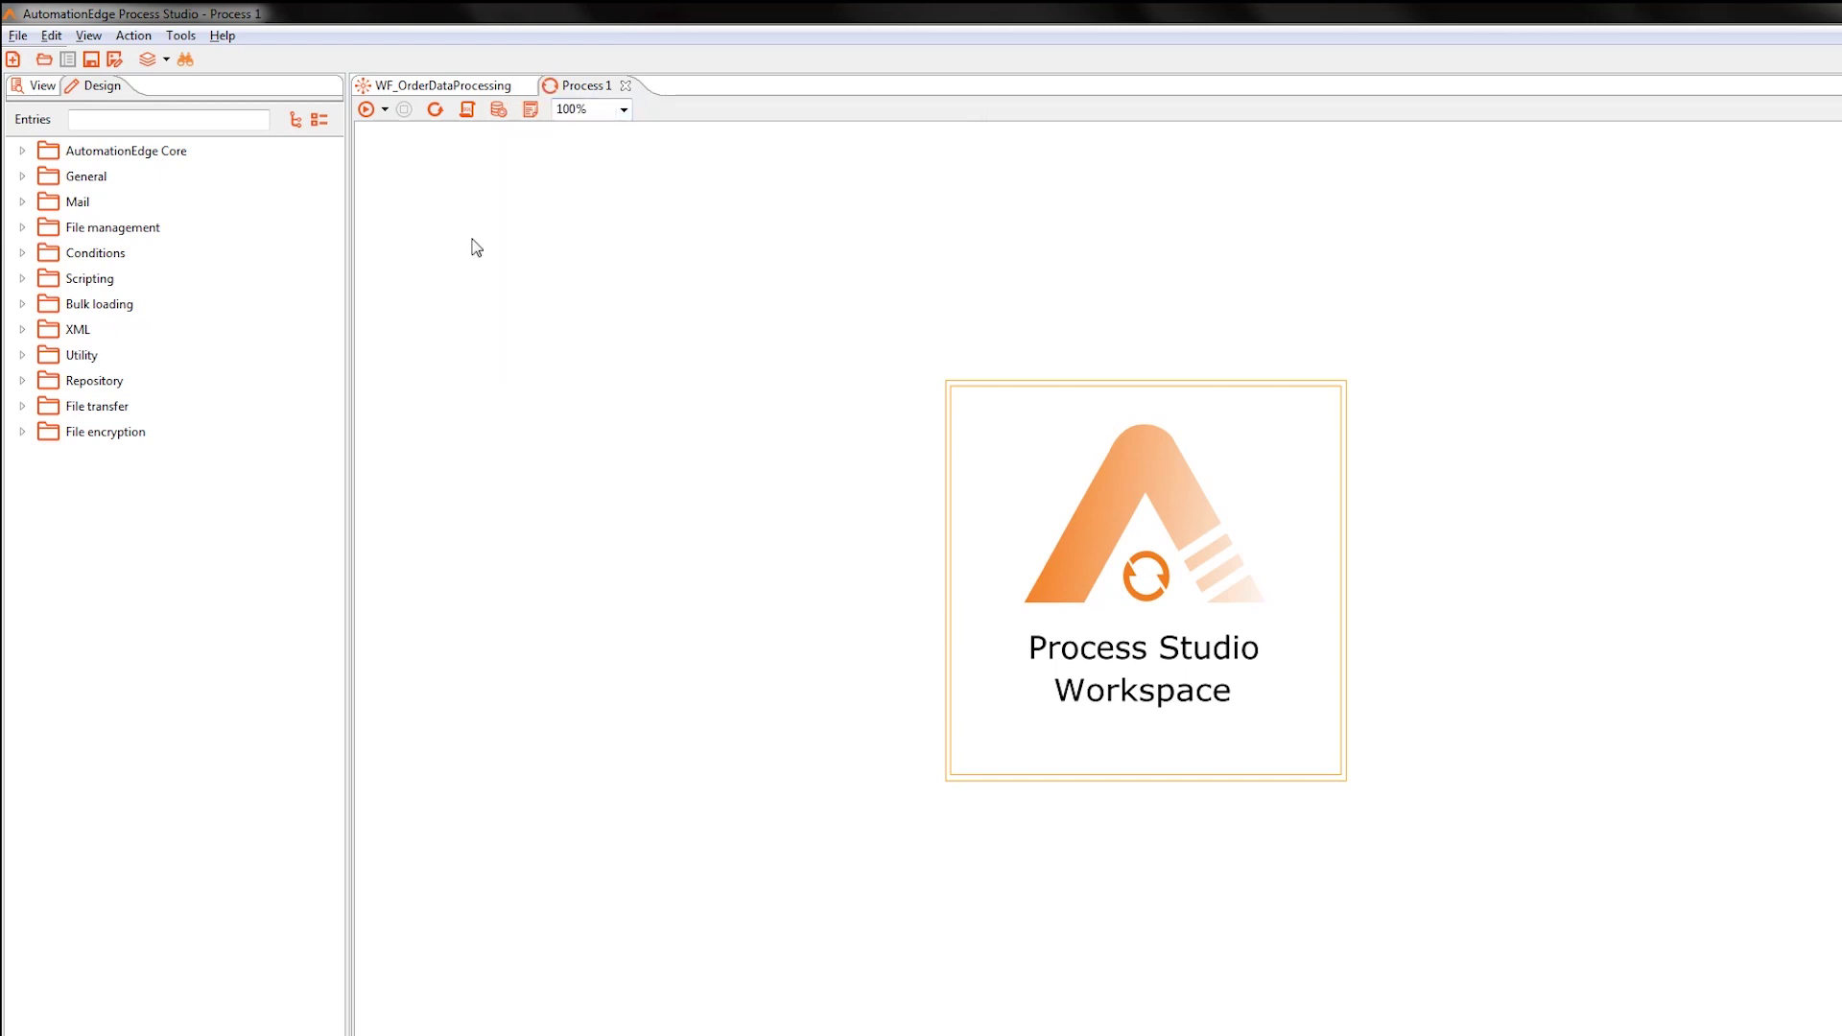
Save the new process as PR_OrderDataProcessing.
key(ctrl+s)
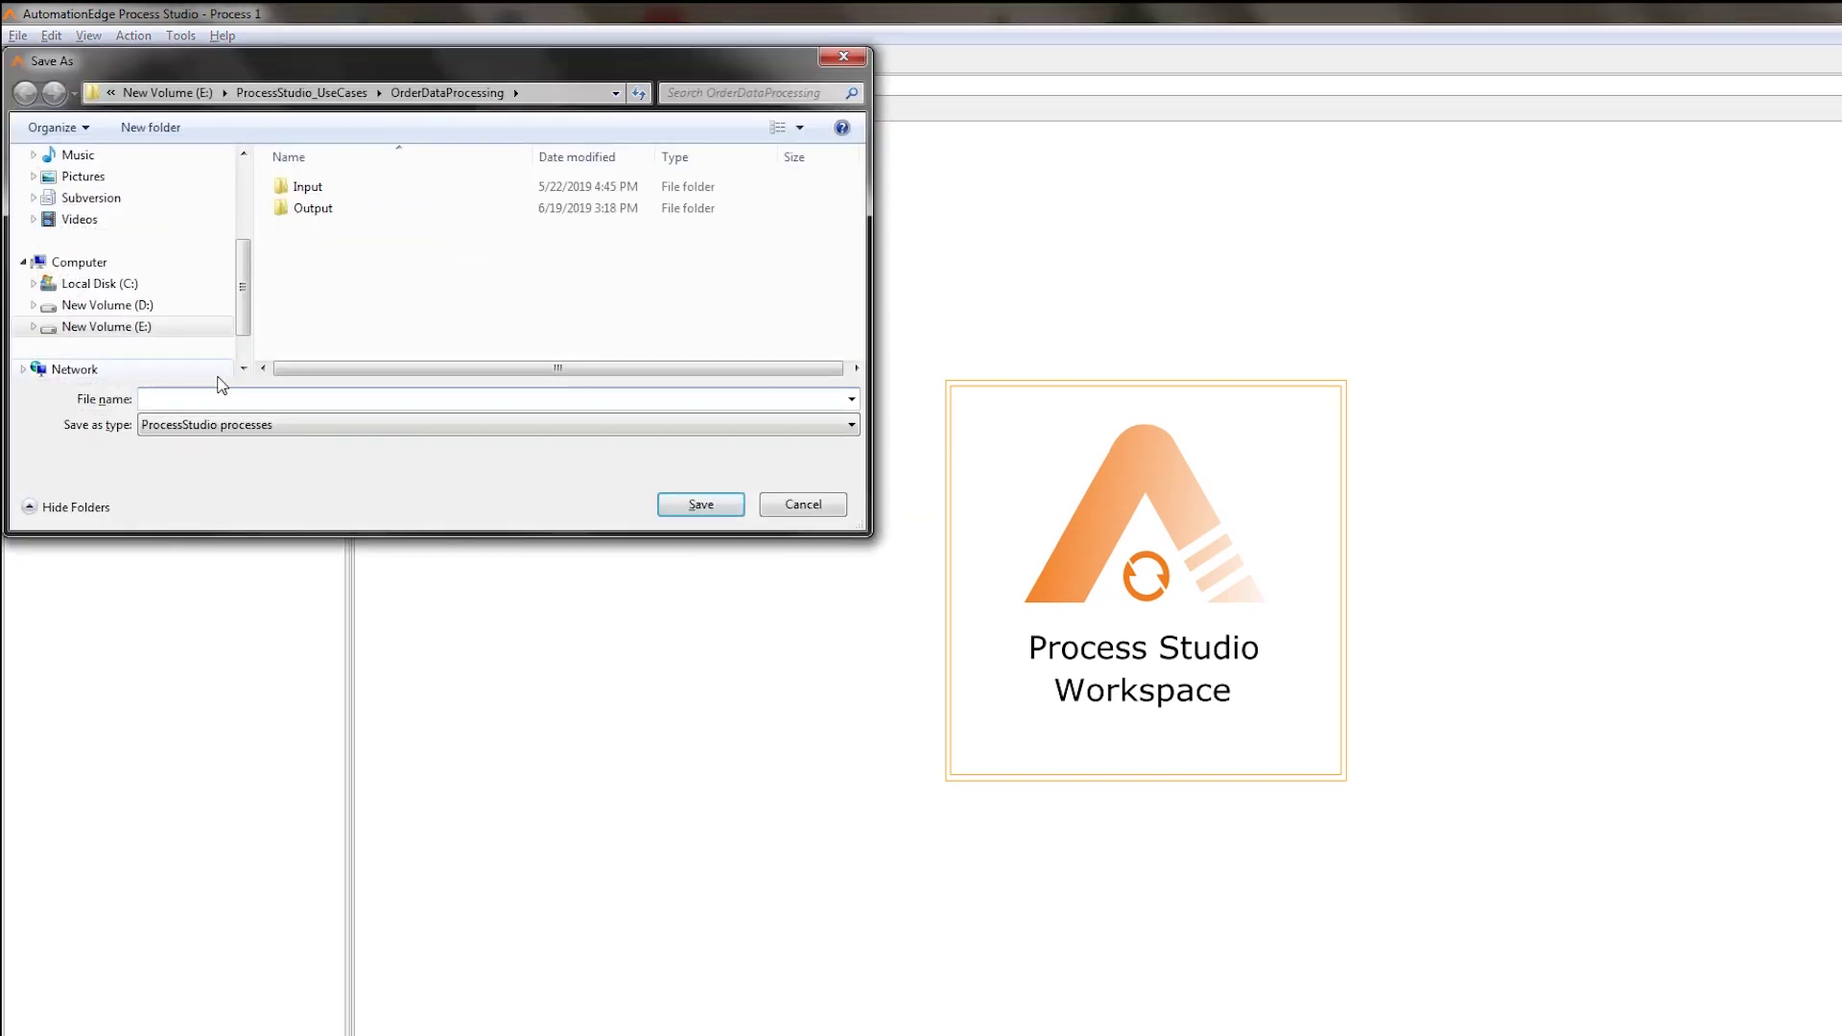
text(PR_OrderDataProcessing)
click(712, 505)
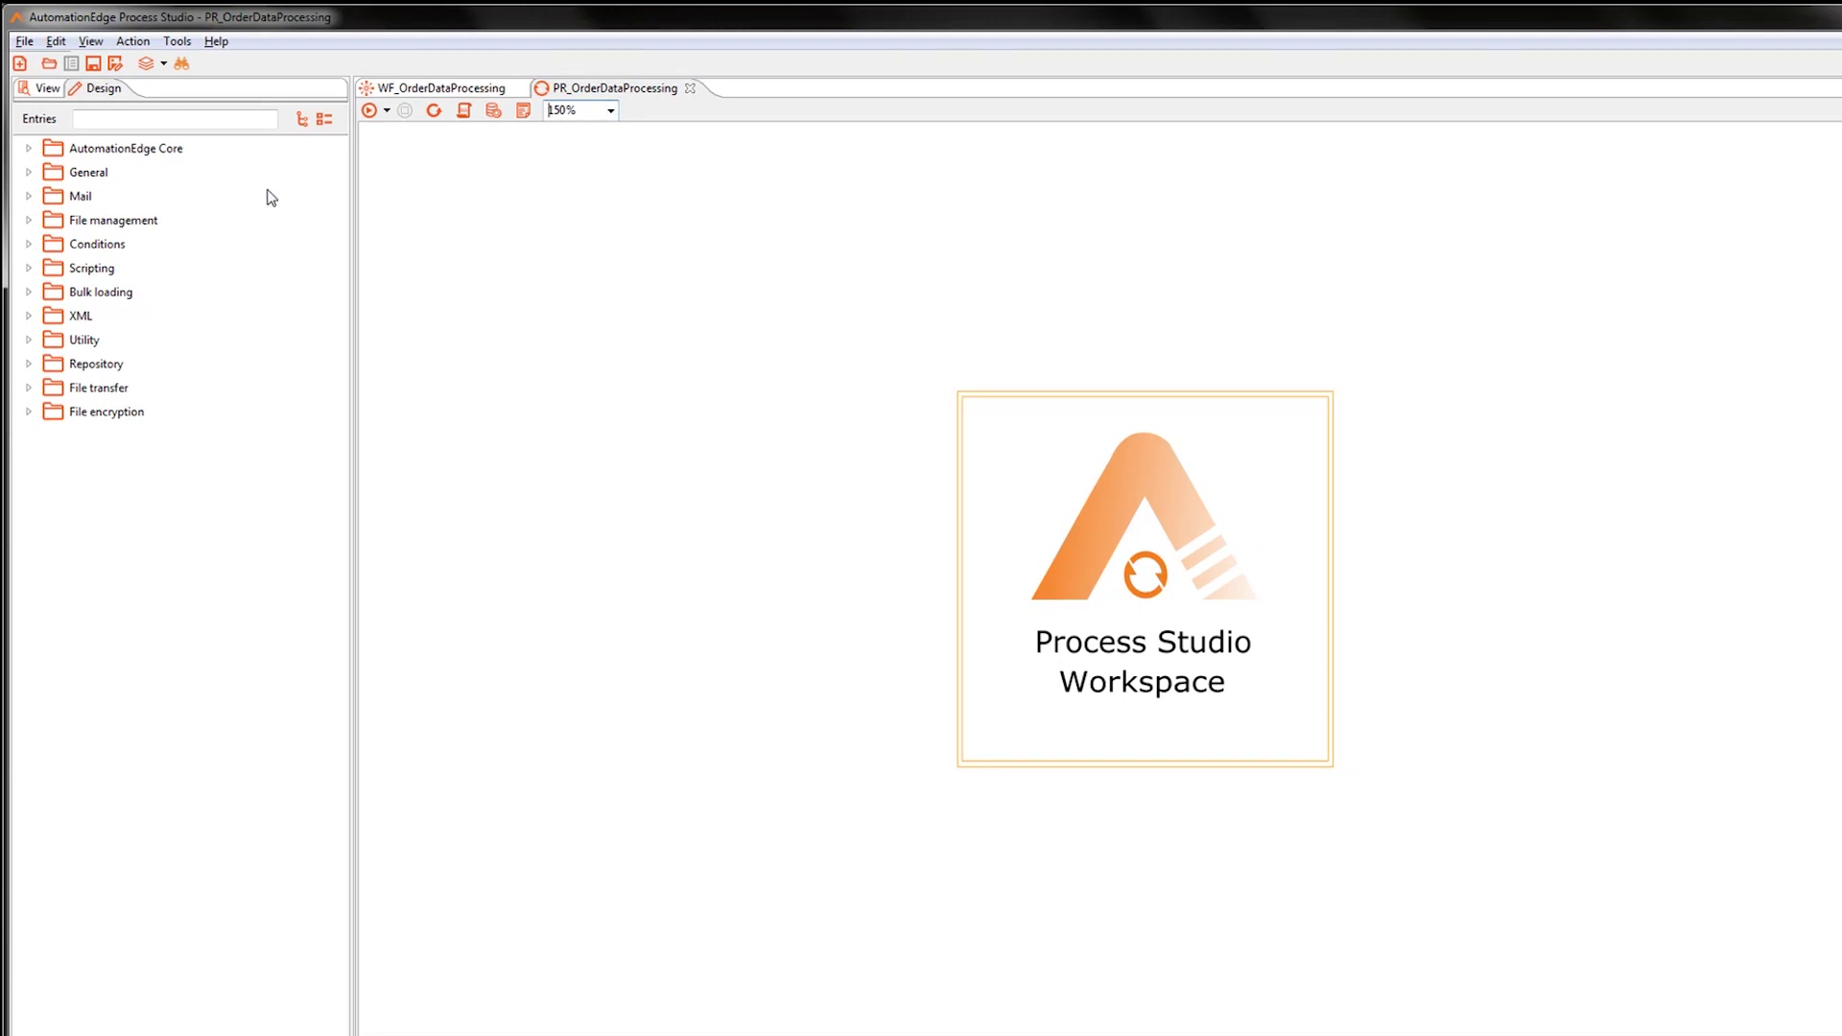
Filter the Entries list for 'start' and add a START entry to the process.
click(197, 116)
text(start)
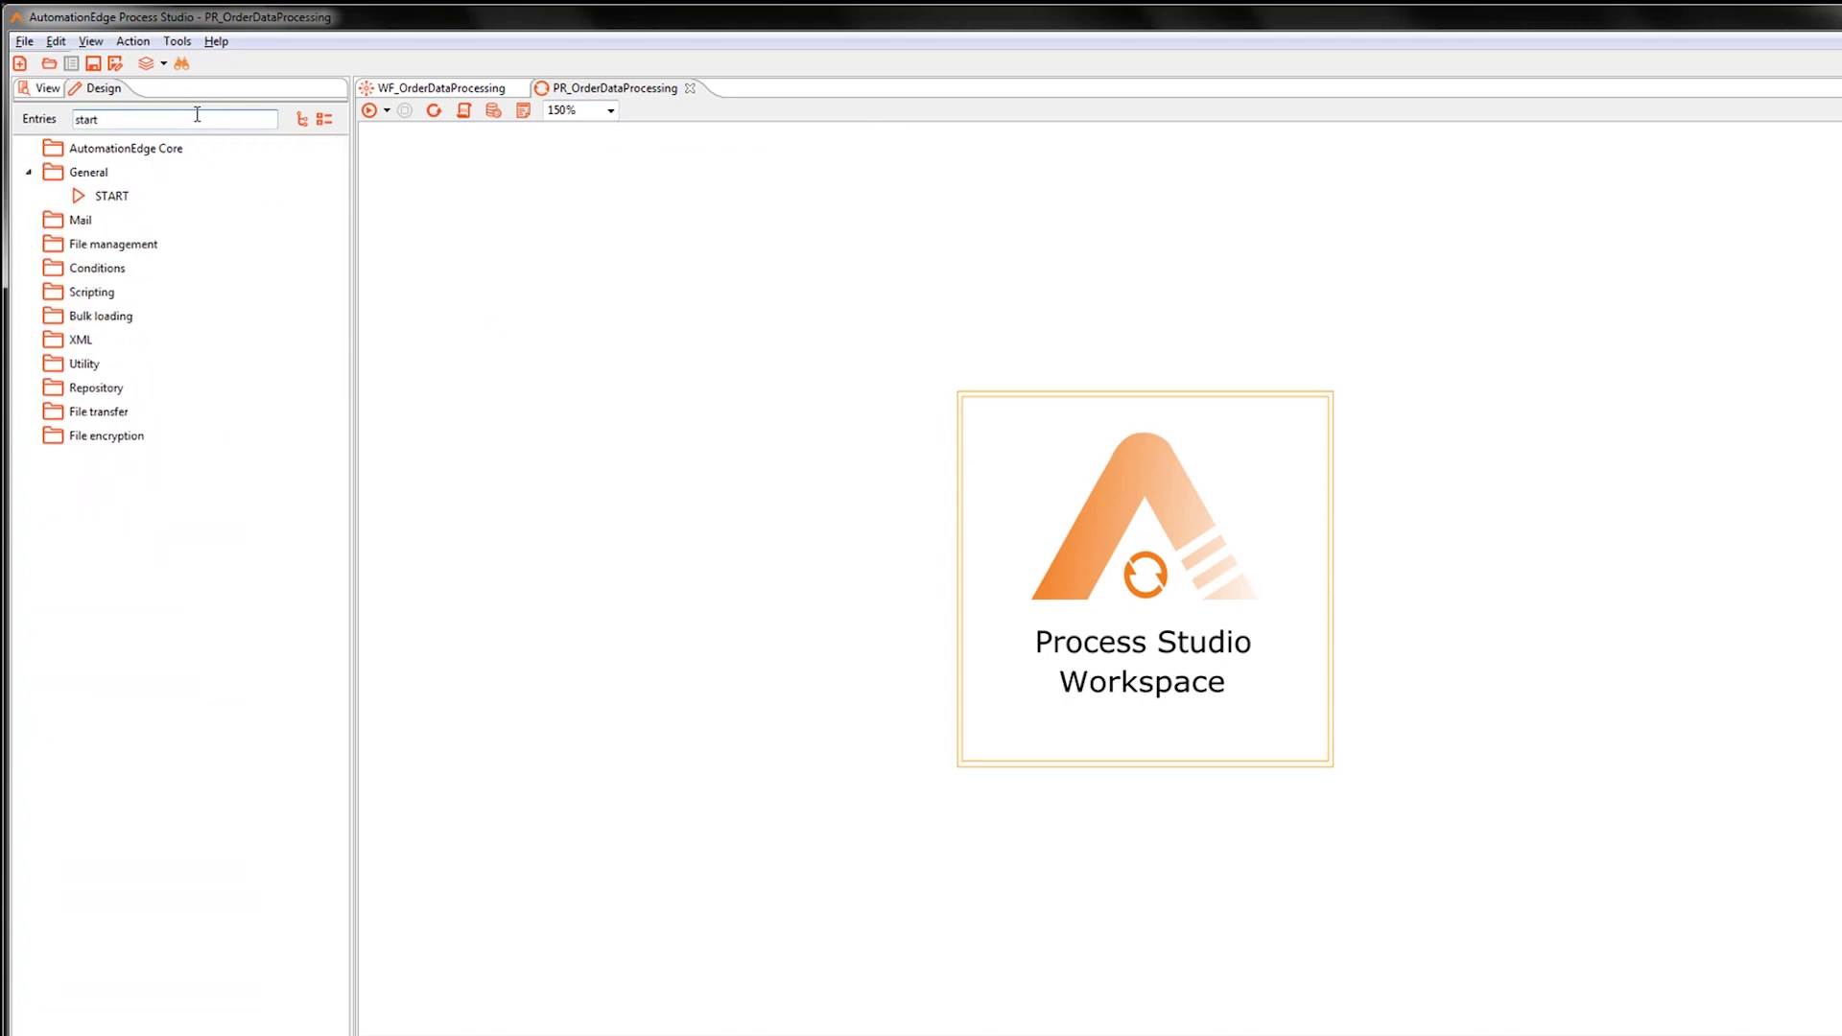
double_click(106, 197)
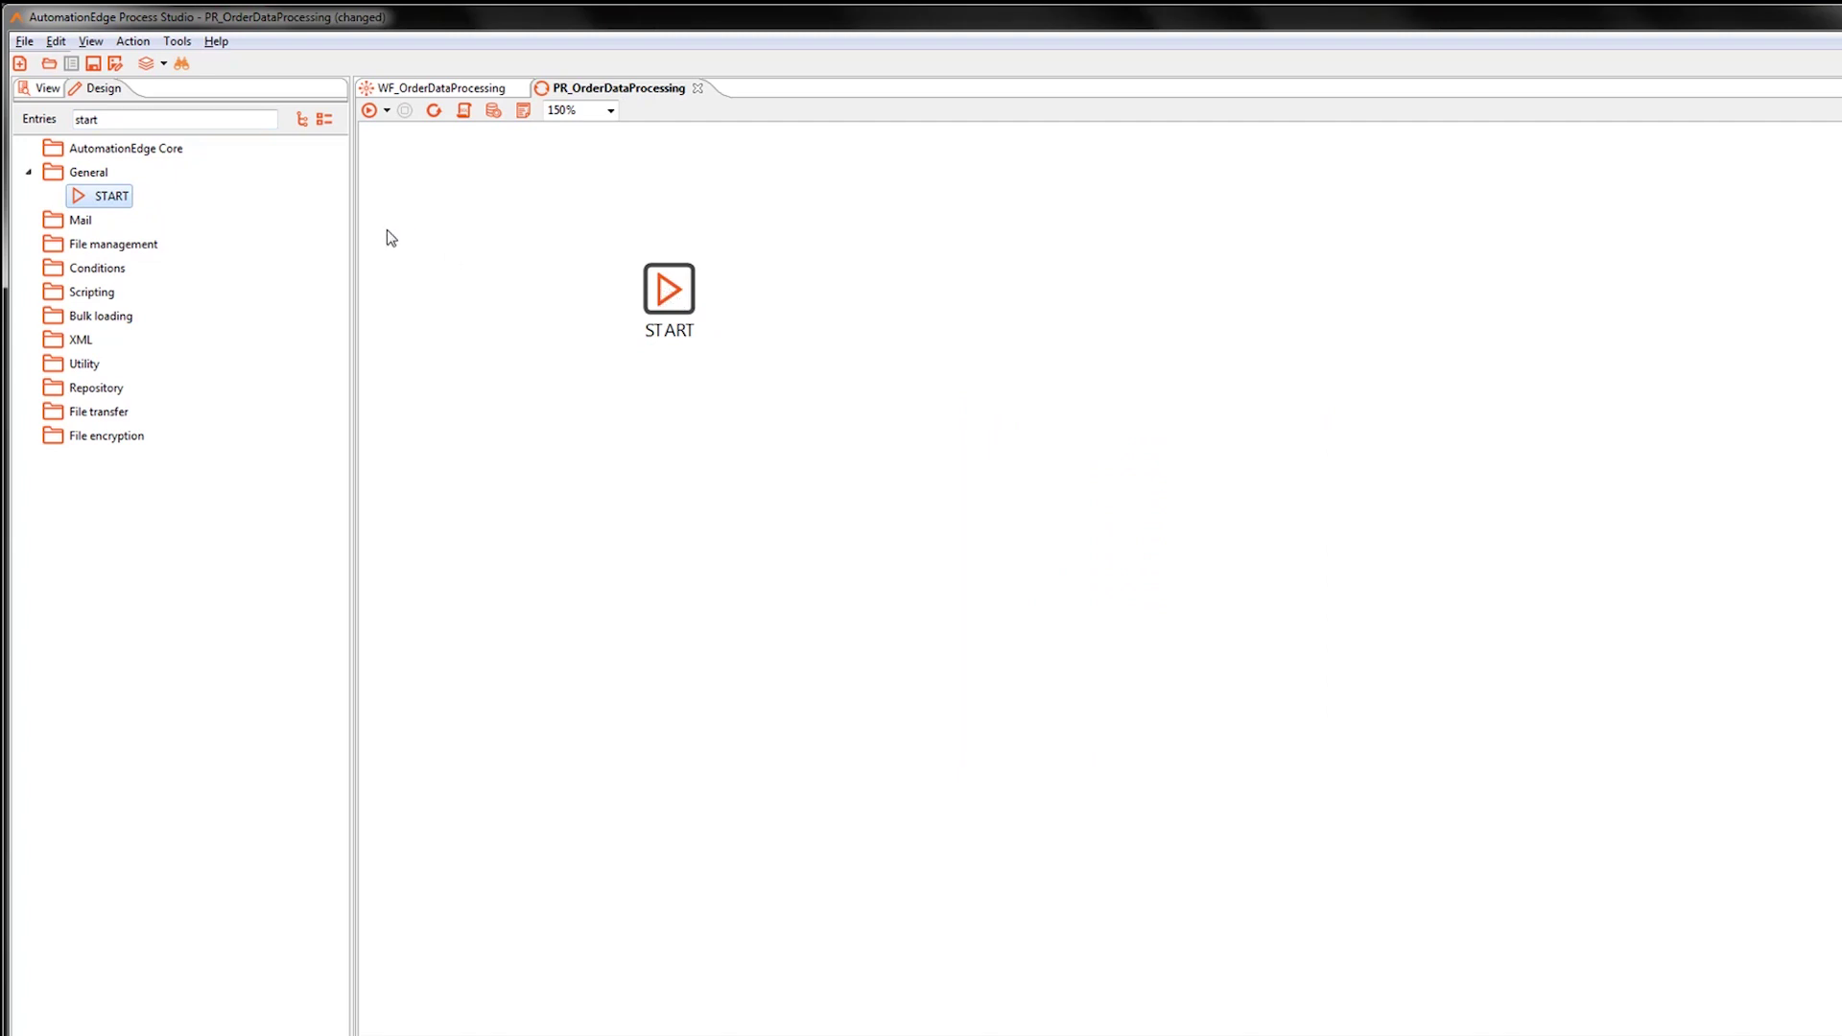
Filter the Entries list for 'work' and add a Workflow entry connected after START.
double_click(104, 121)
text(work)
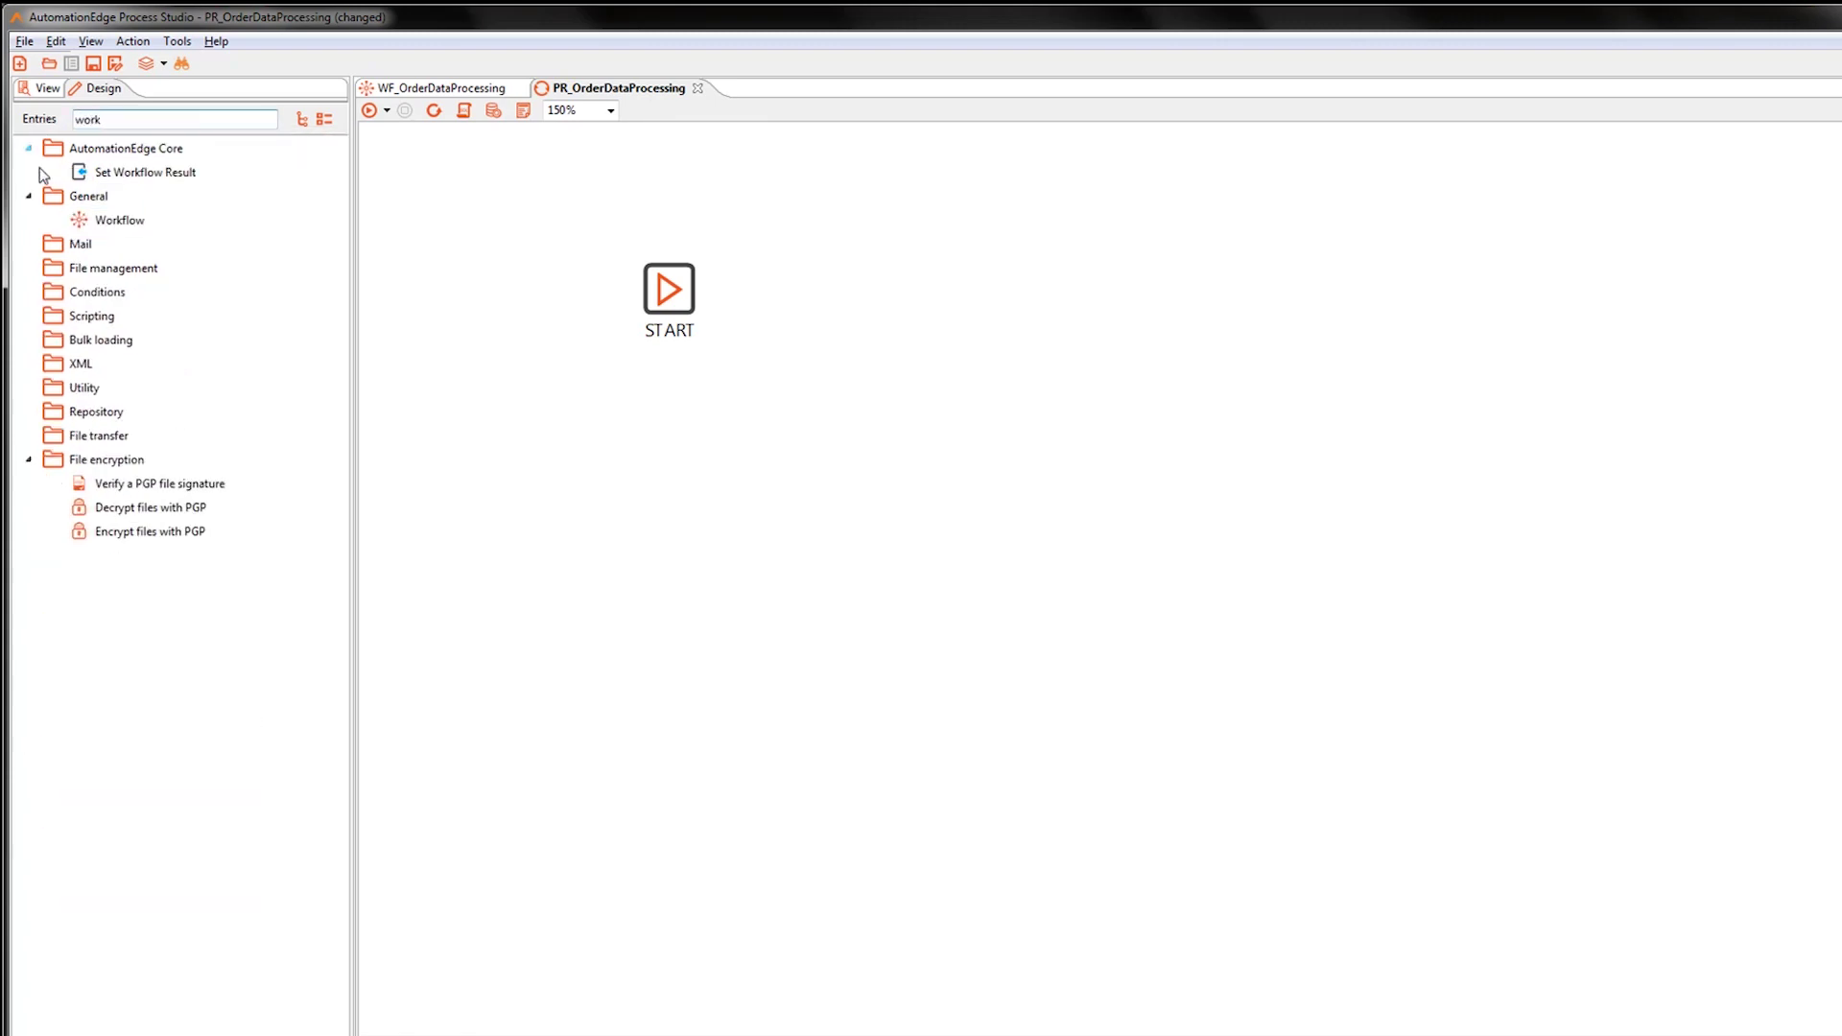
click(111, 220)
click(791, 285)
click(658, 291)
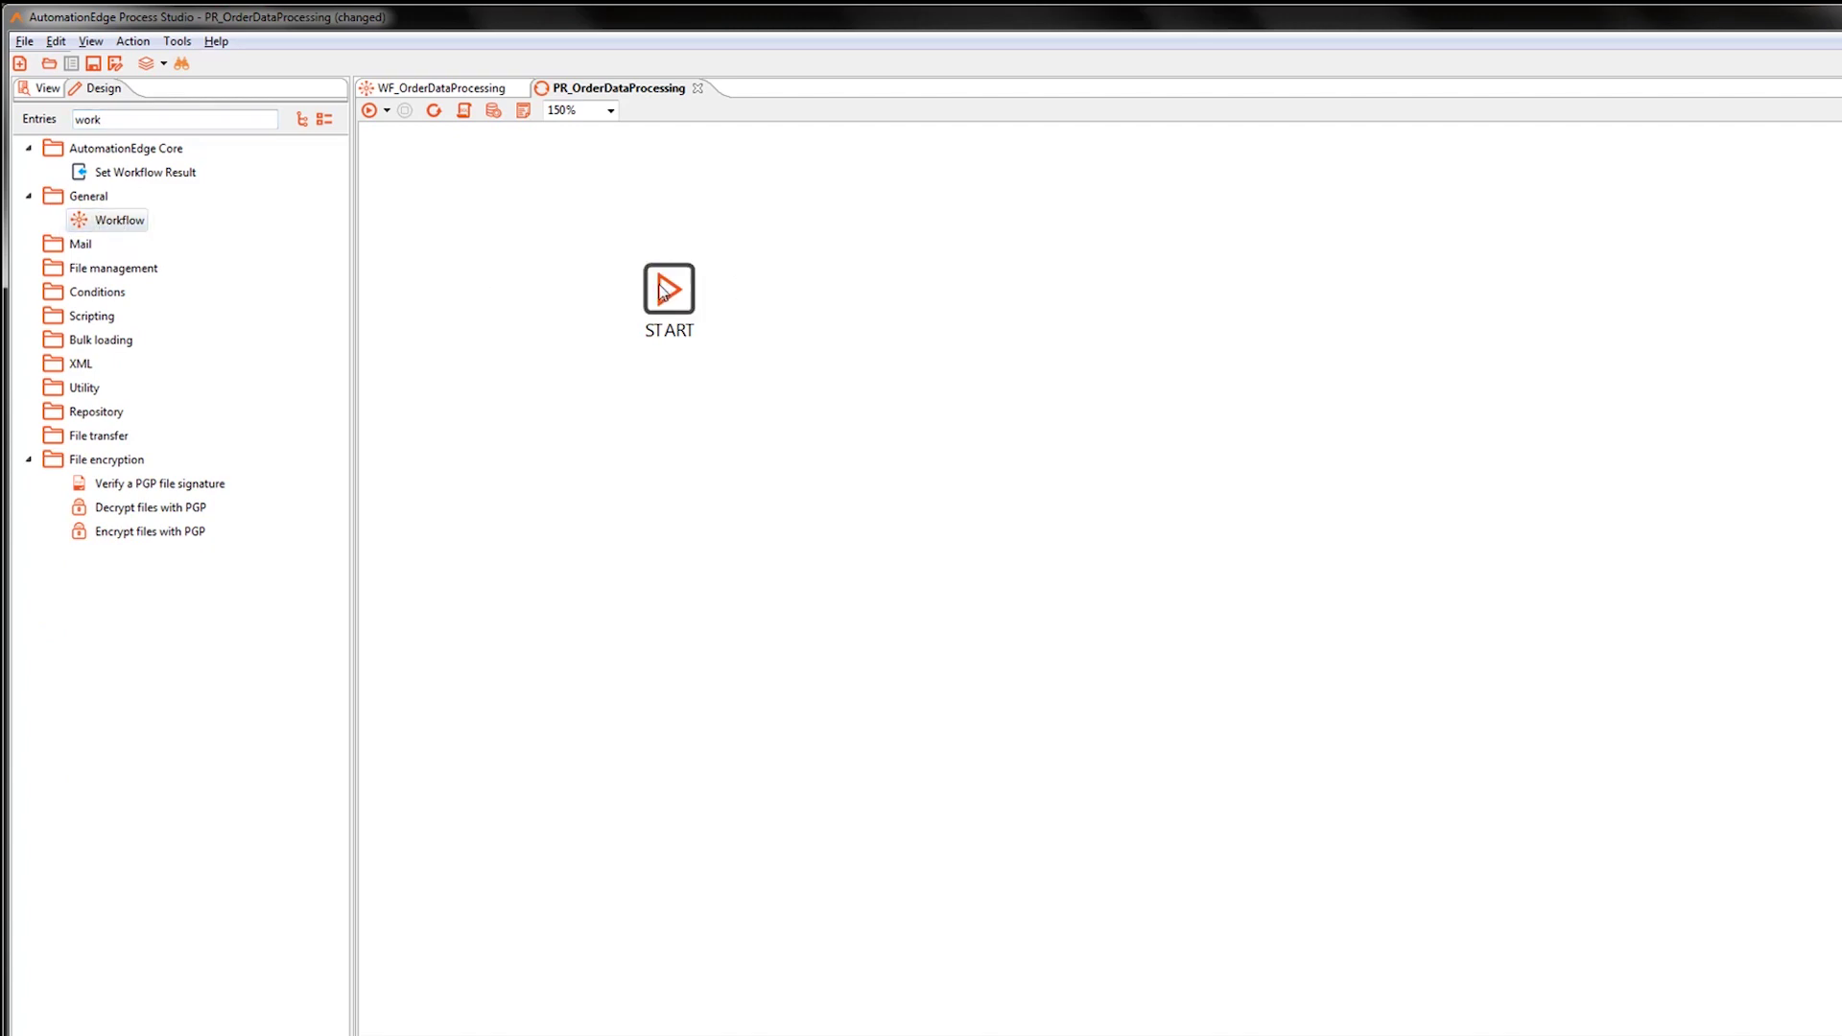
double_click(135, 226)
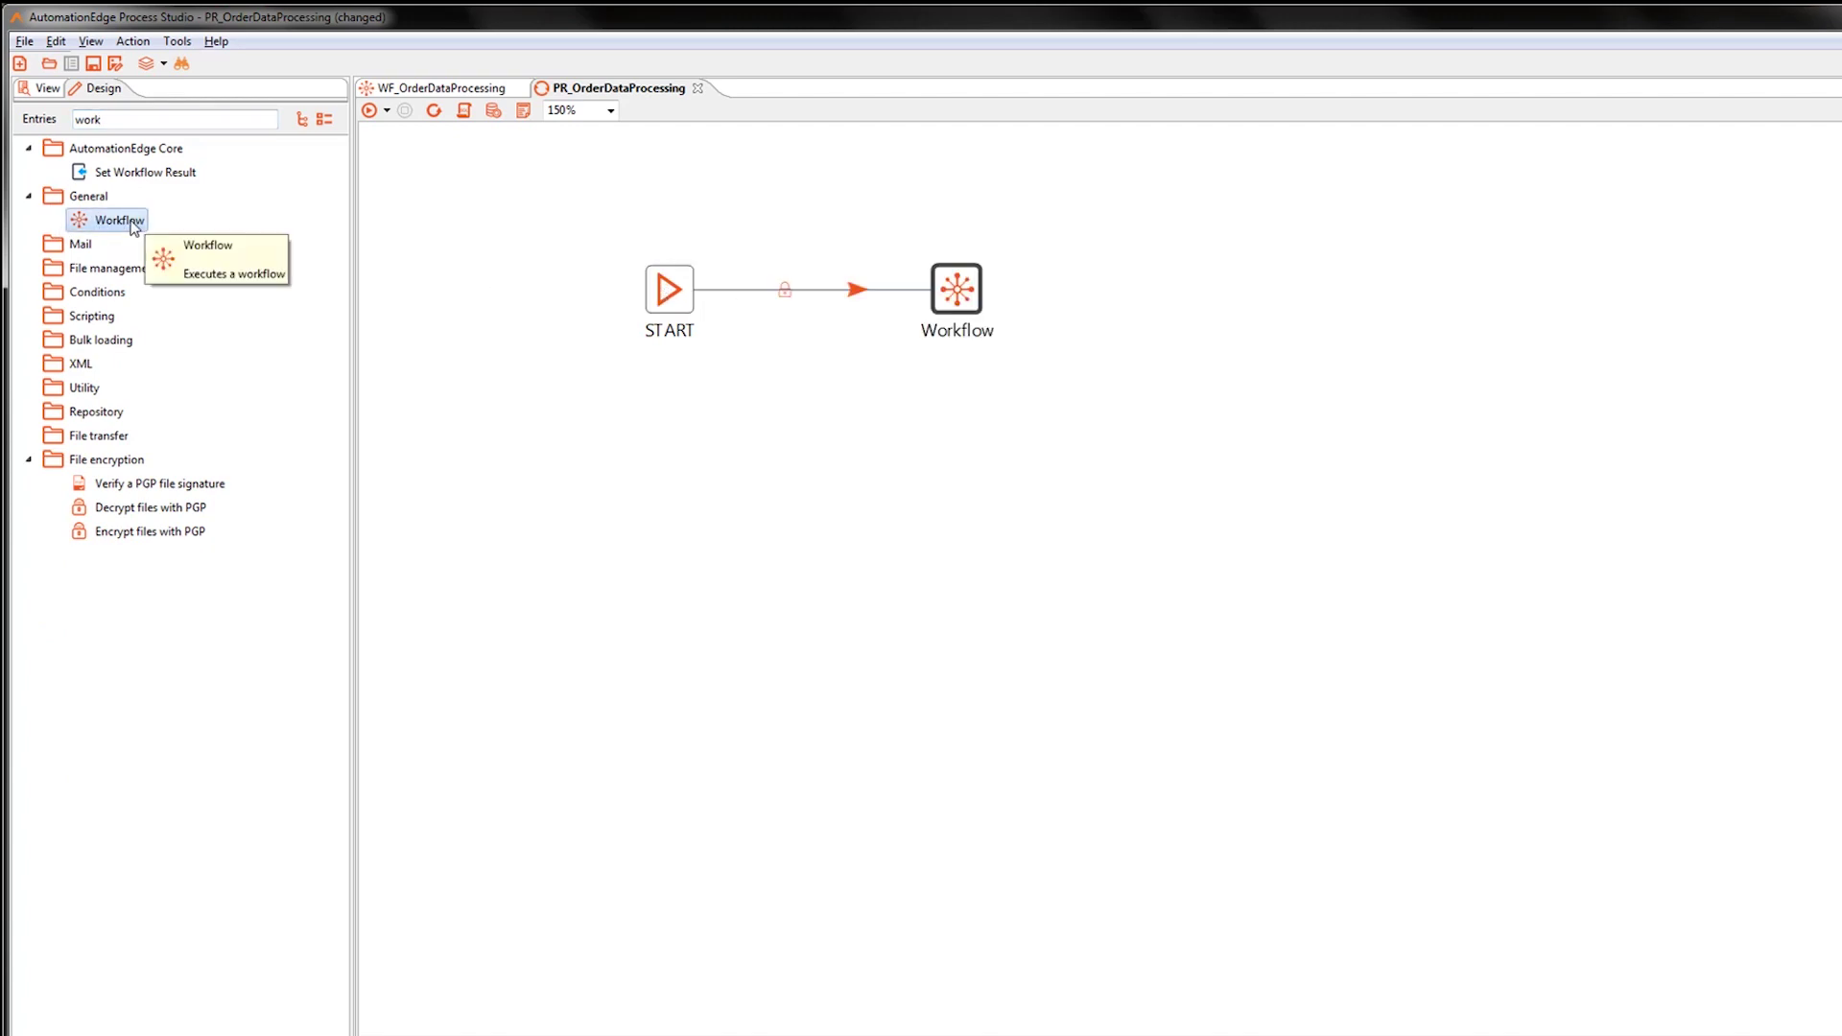
Open the Workflow entry's settings and browse for the workflow file.
click(967, 285)
double_click(972, 280)
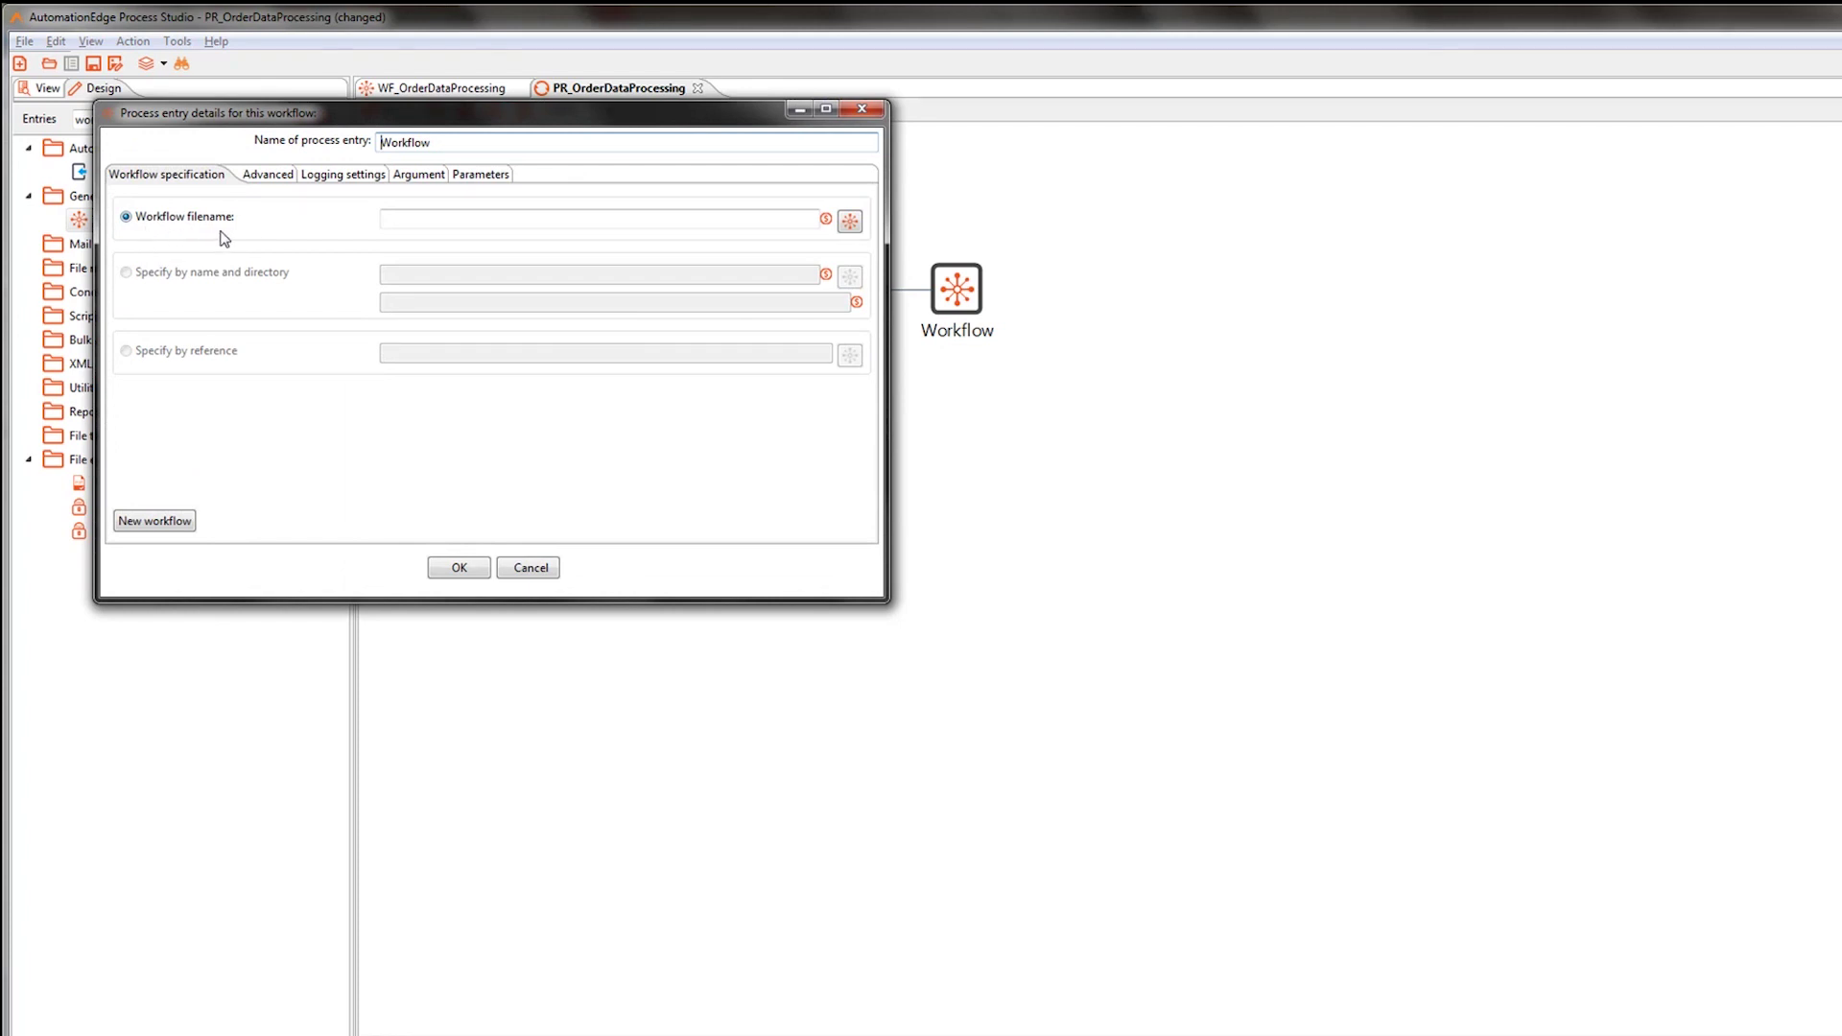
click(850, 224)
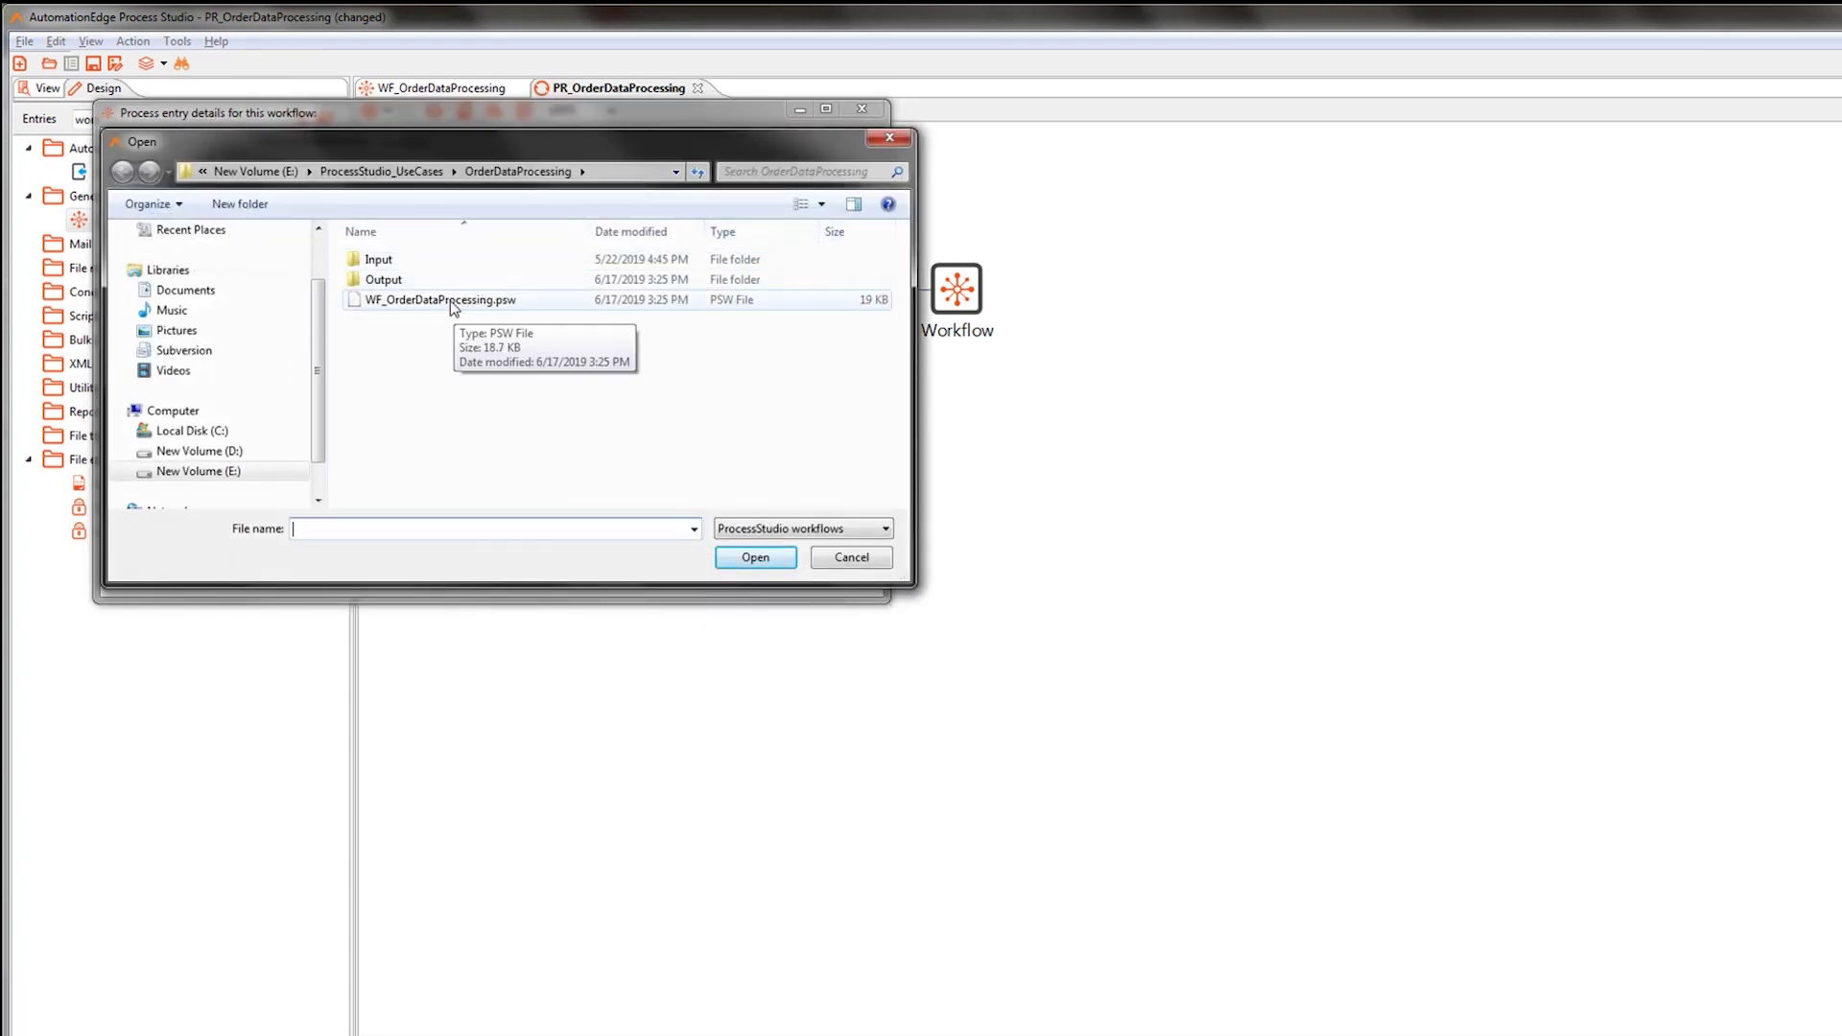
Point the Workflow entry at WF_OrderDataProcessing.psw in the current directory and confirm.
double_click(453, 301)
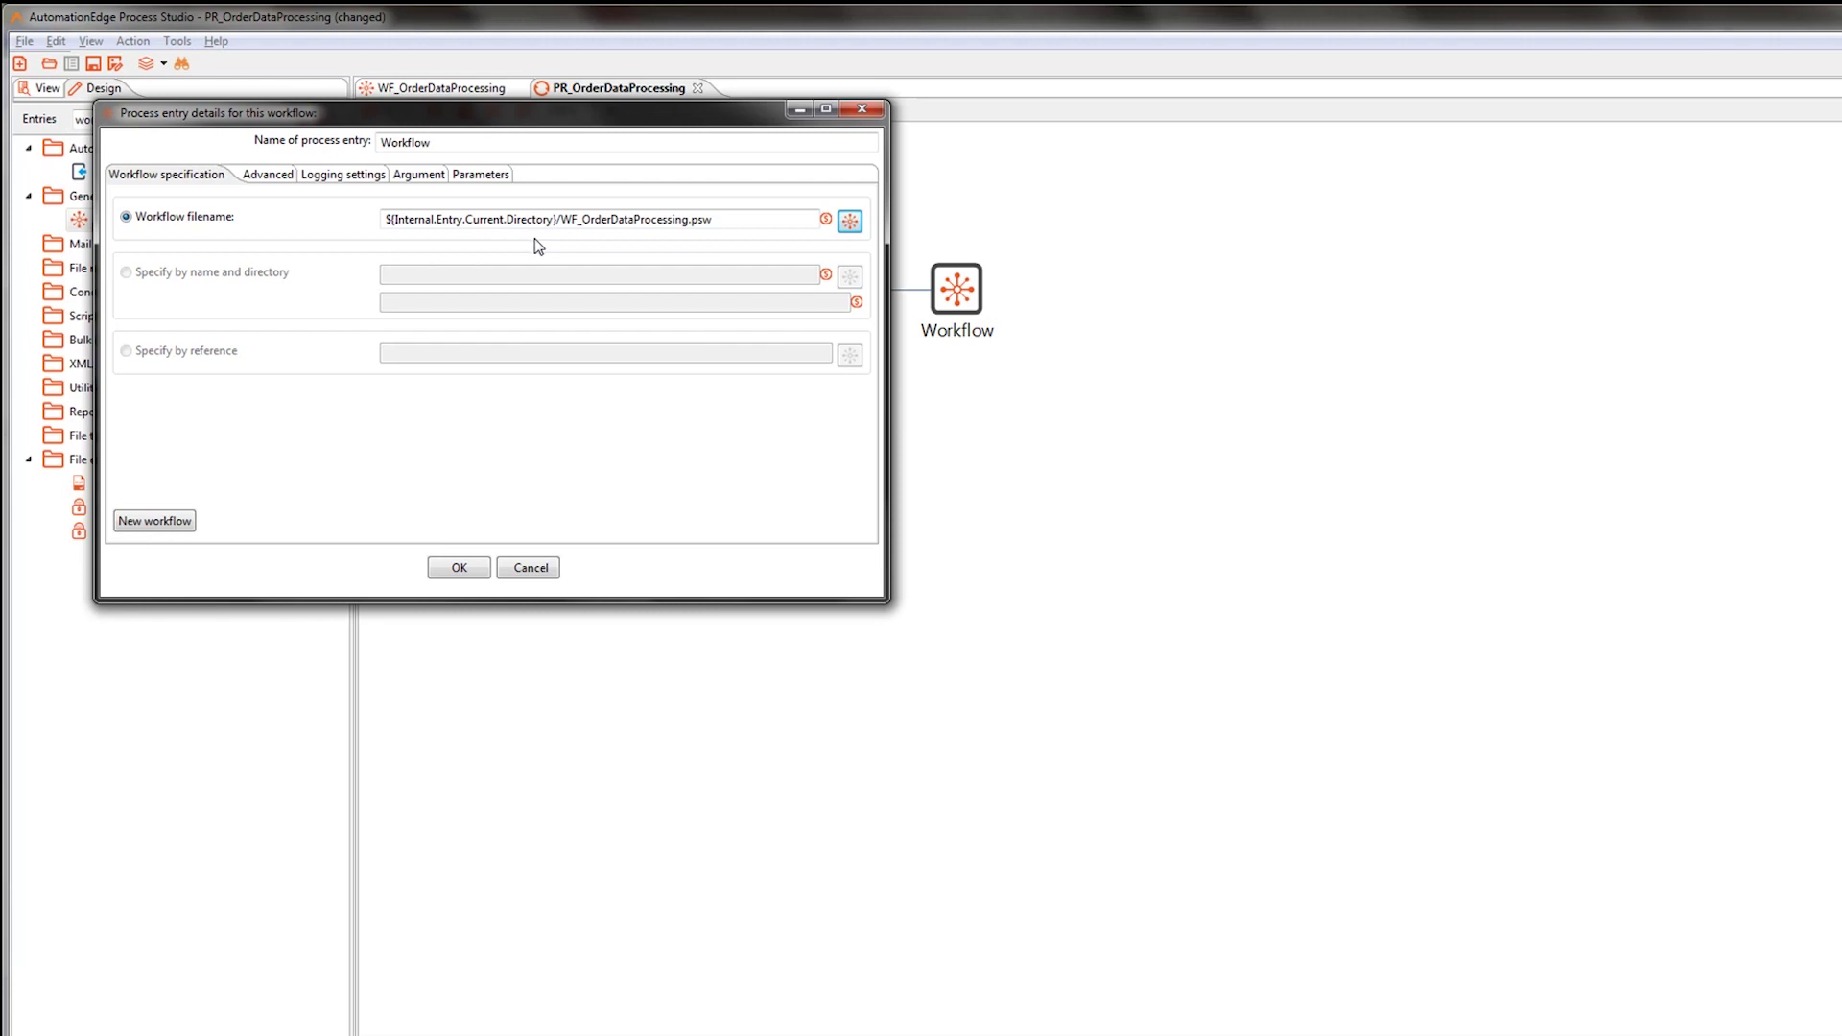
click(475, 571)
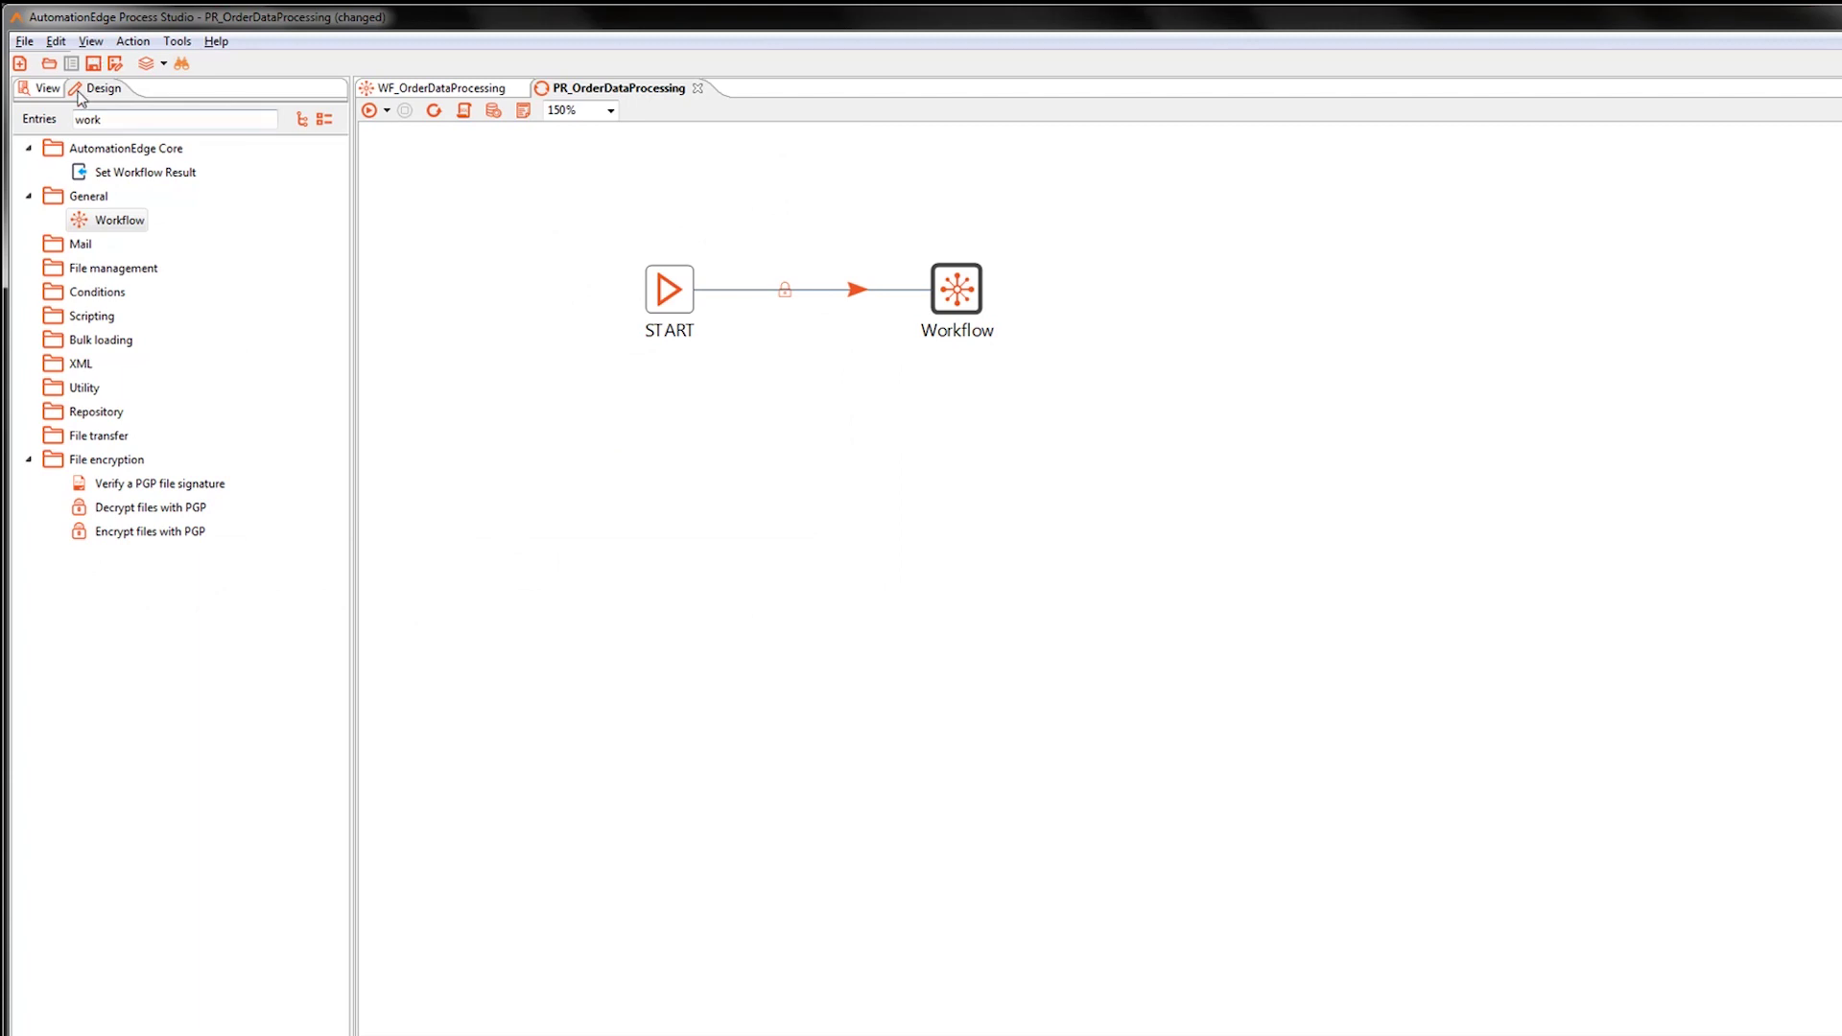
Search Entries for 'mai', add a Mail entry after Workflow, and open its settings.
drag(100, 119, 16, 125)
text(m)
key(Delete)
text(ai)
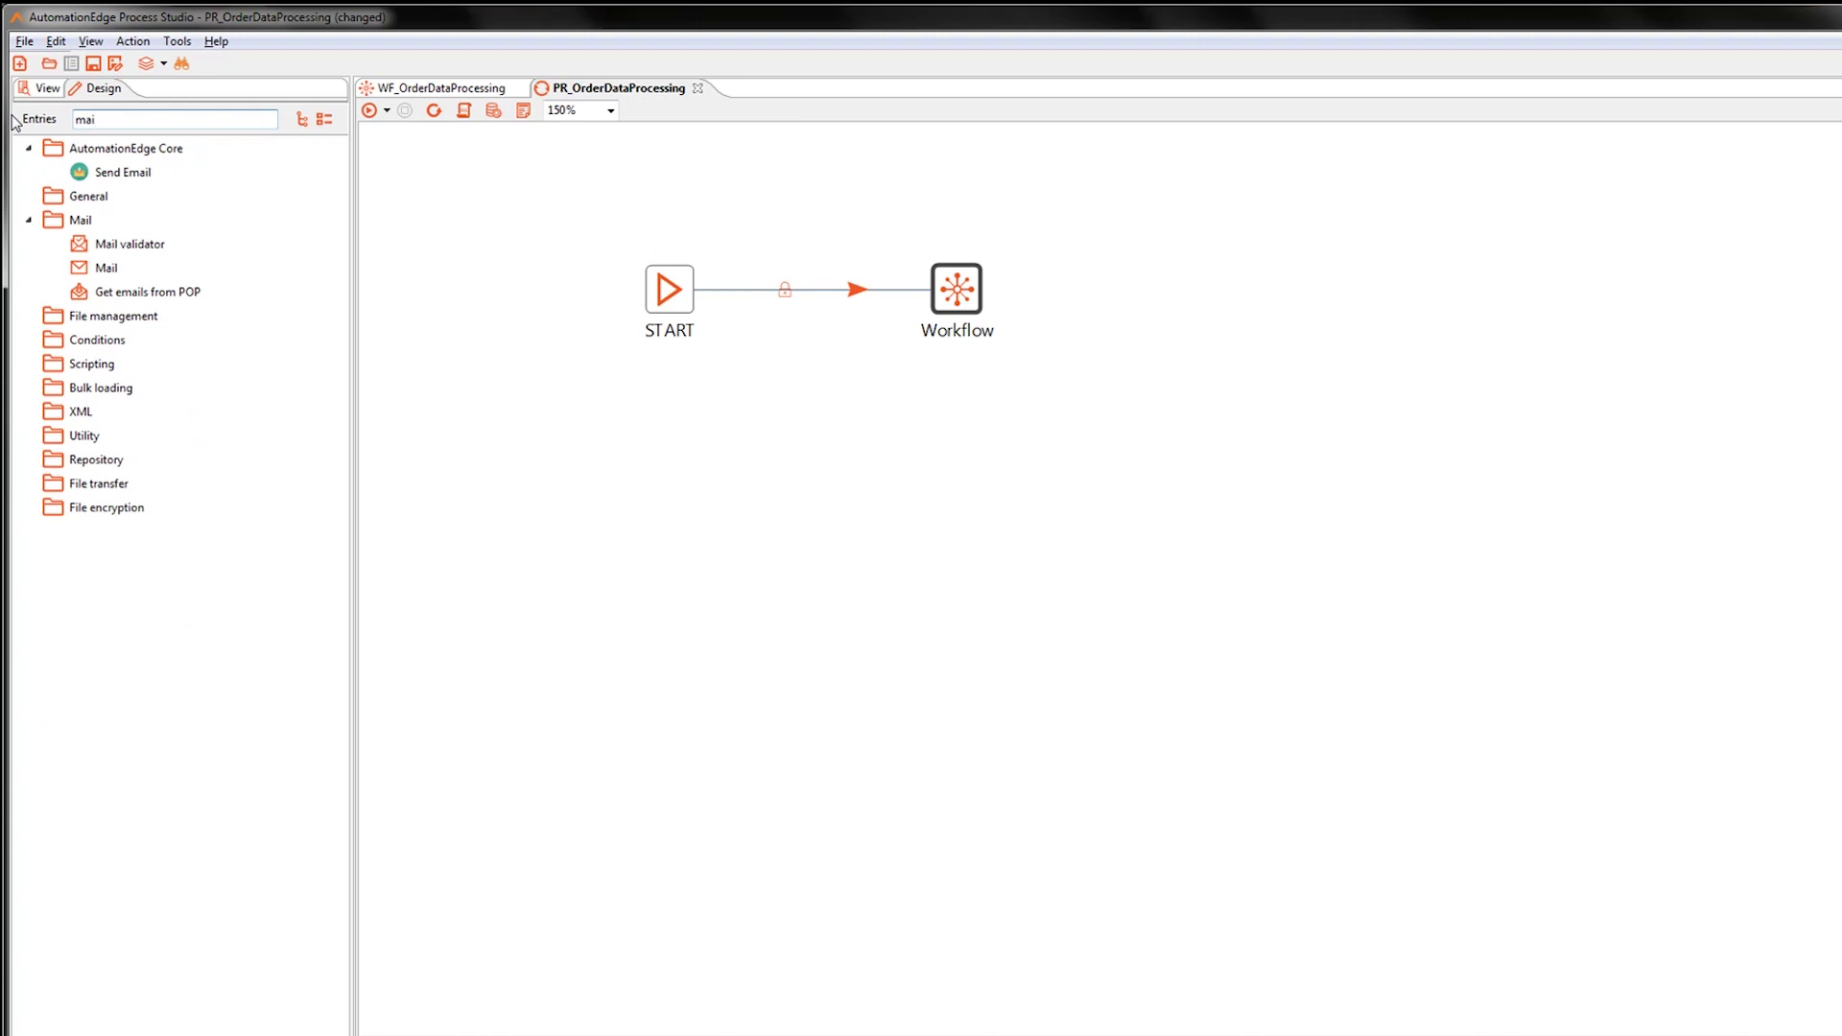
double_click(108, 273)
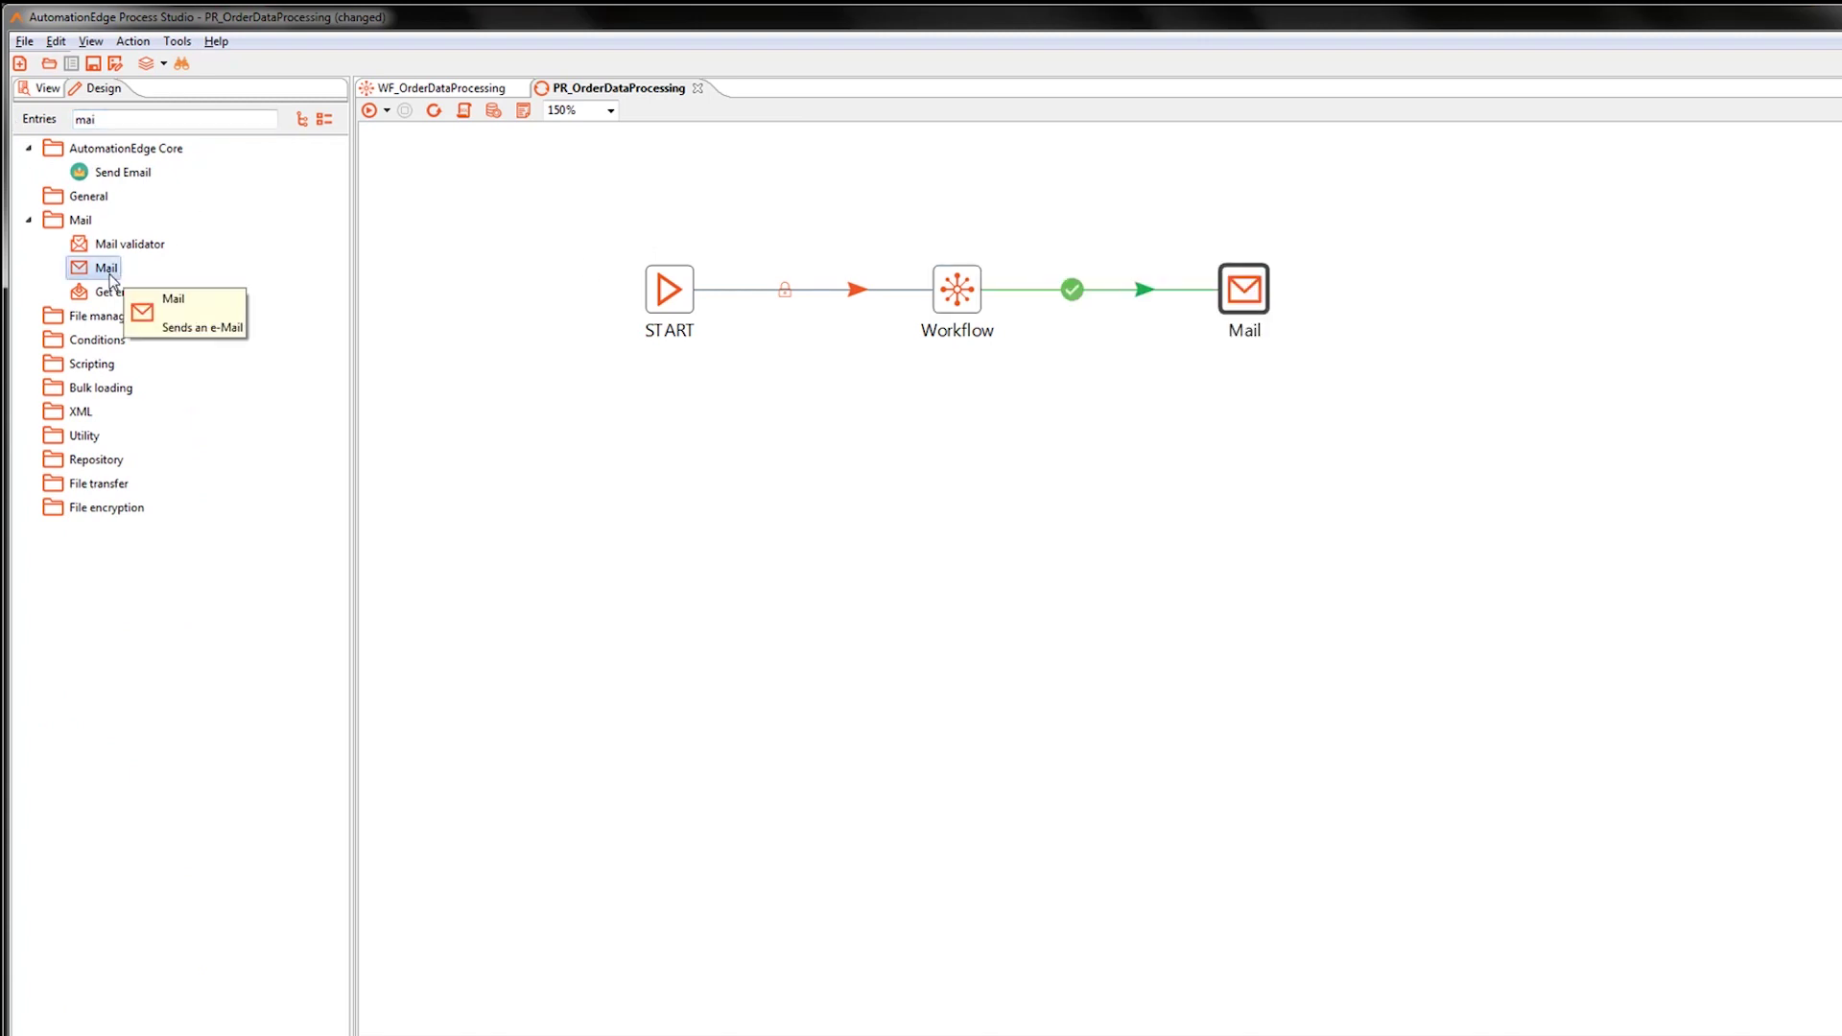
double_click(1257, 294)
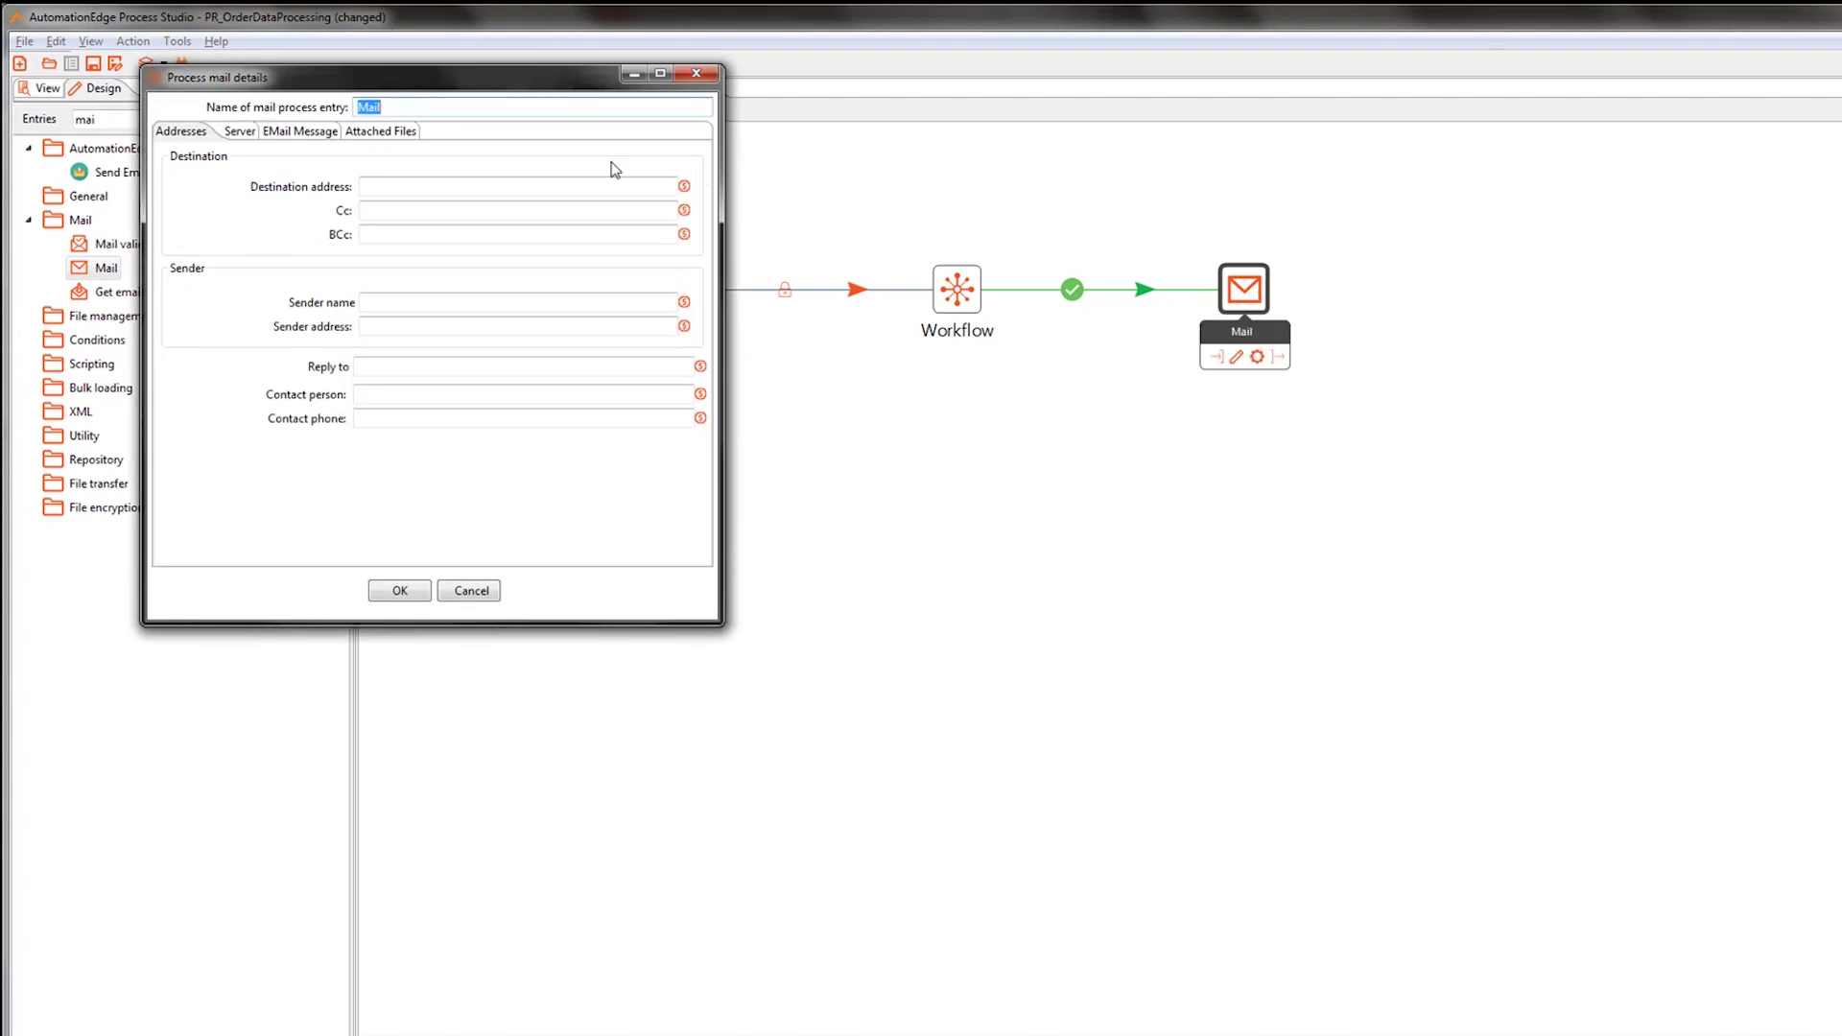
Enter the destination e-mail address, sender name AutomationEdge, and the sender e-mail address.
click(375, 186)
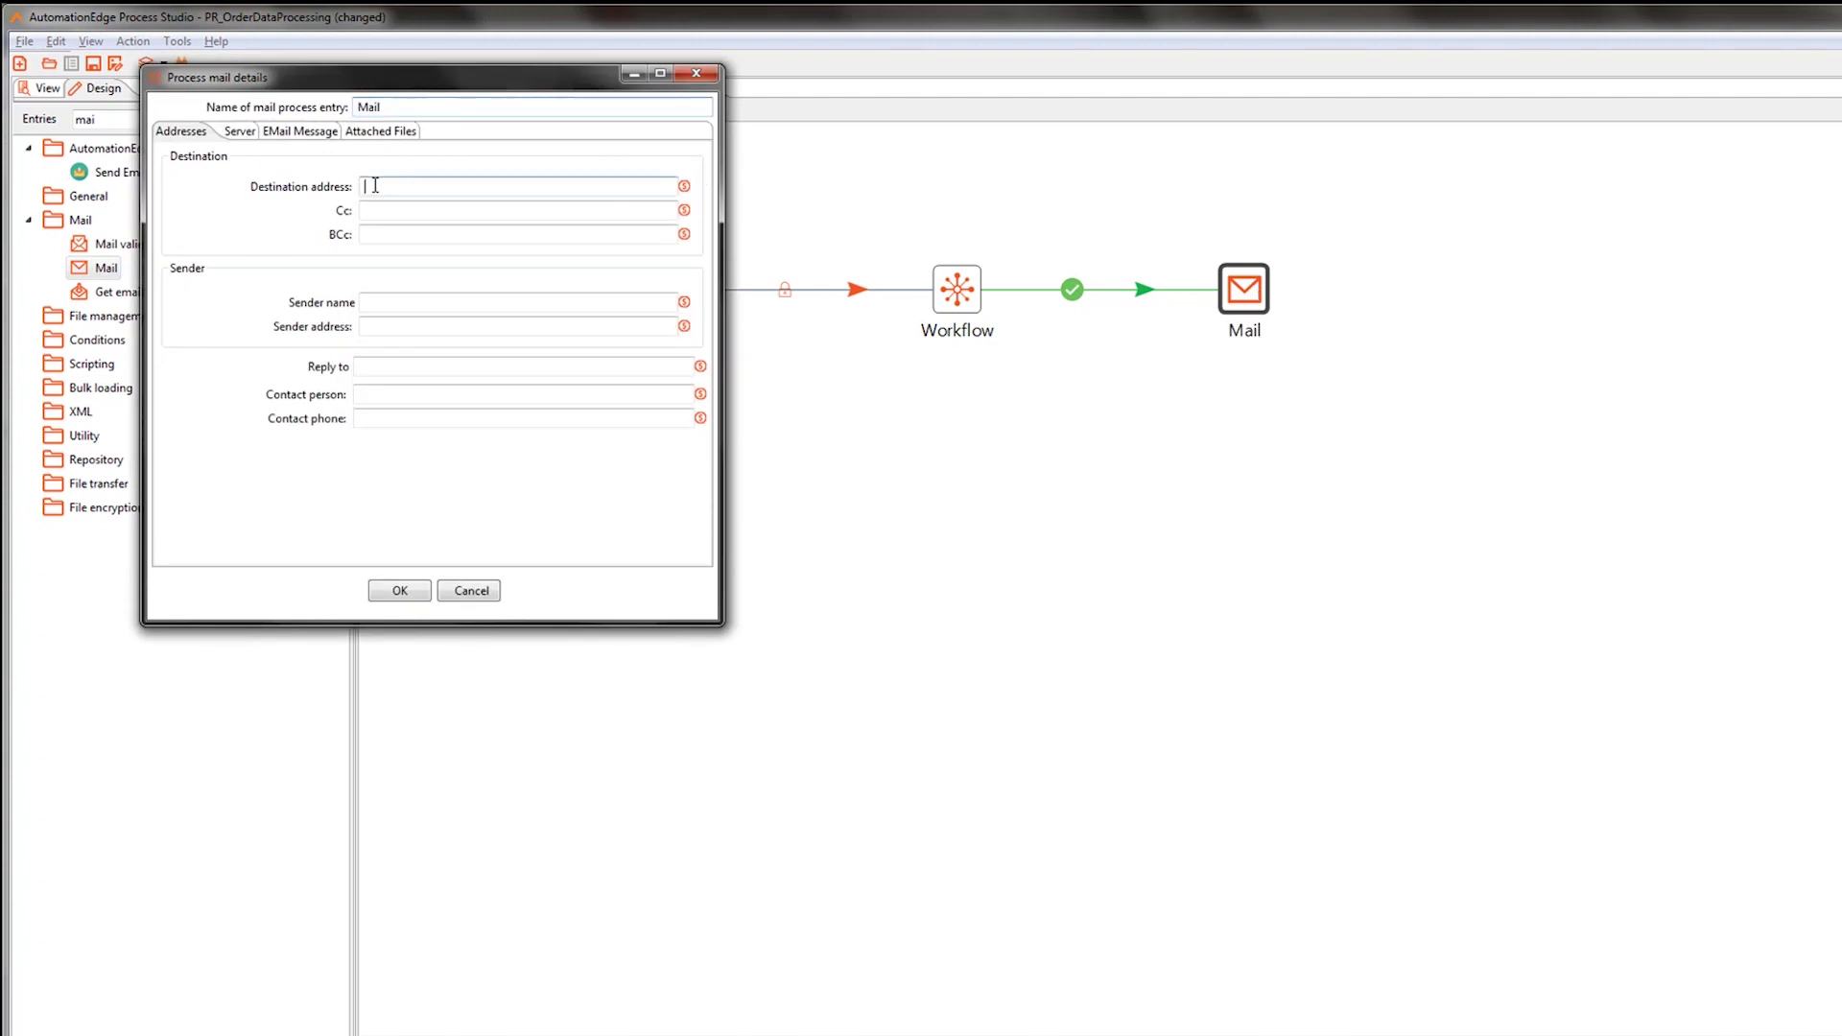
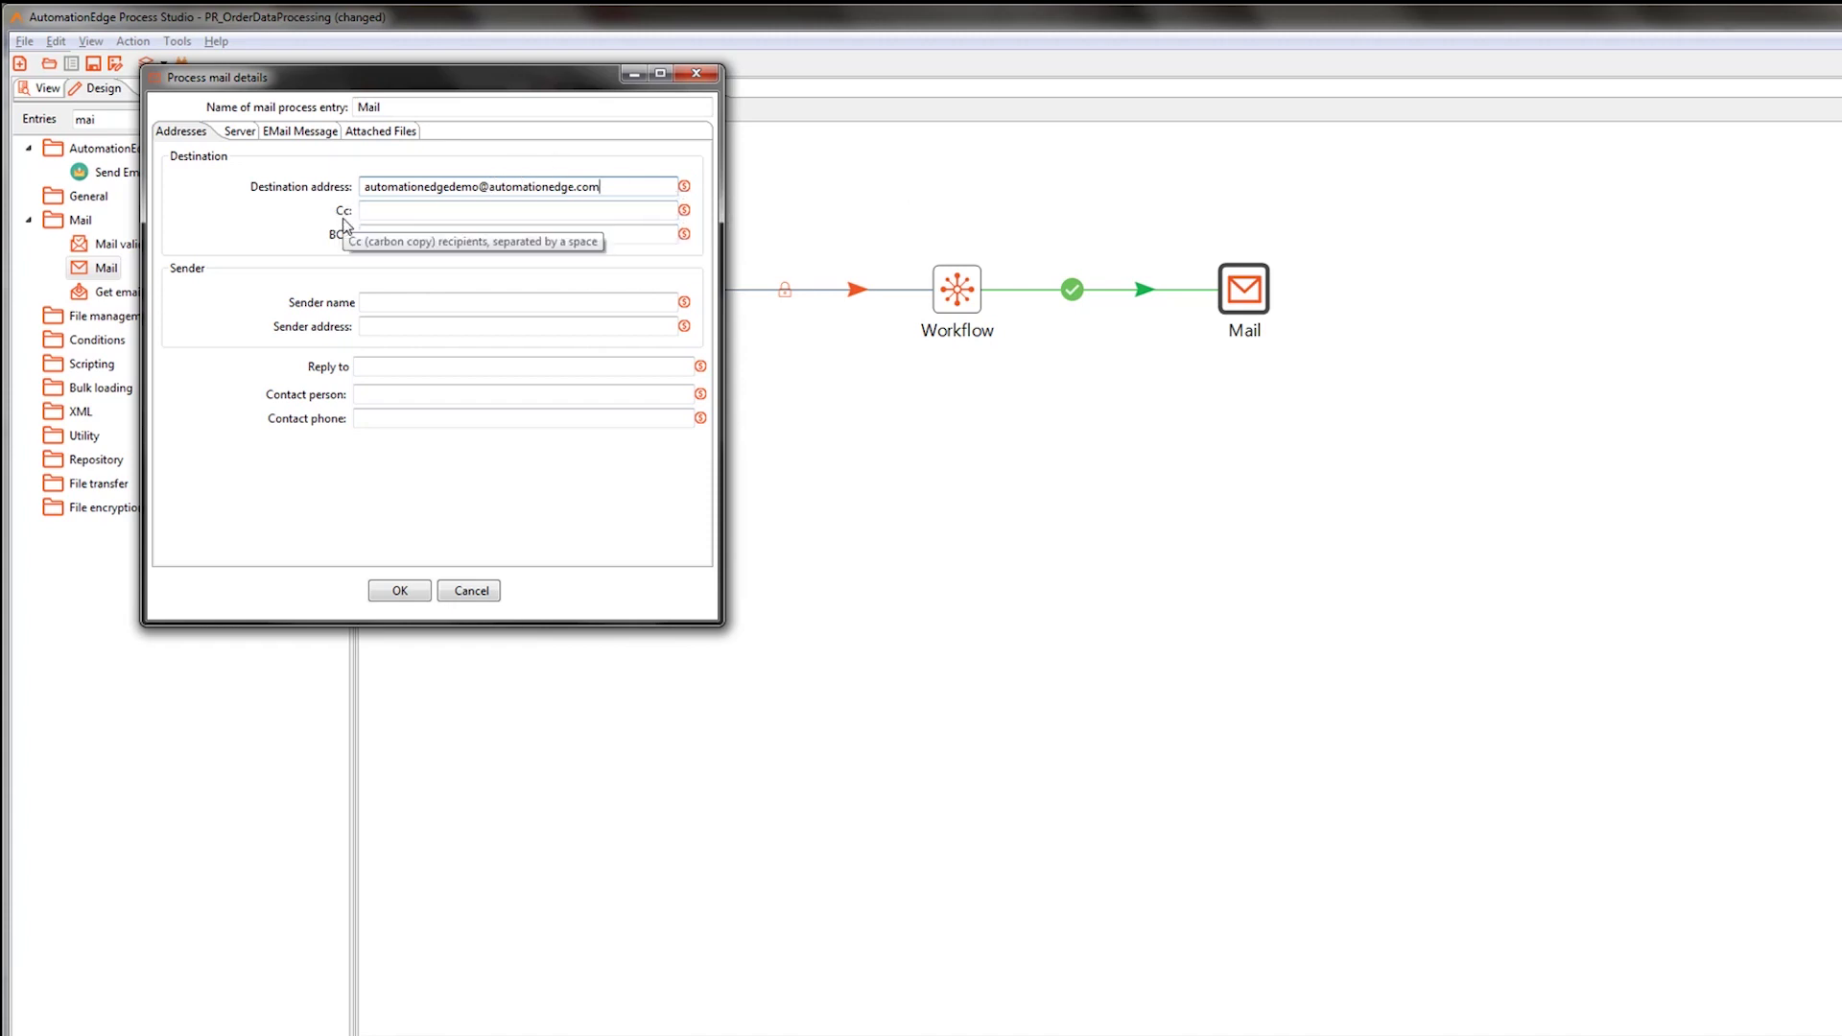
click(373, 303)
text(AutomationEdge)
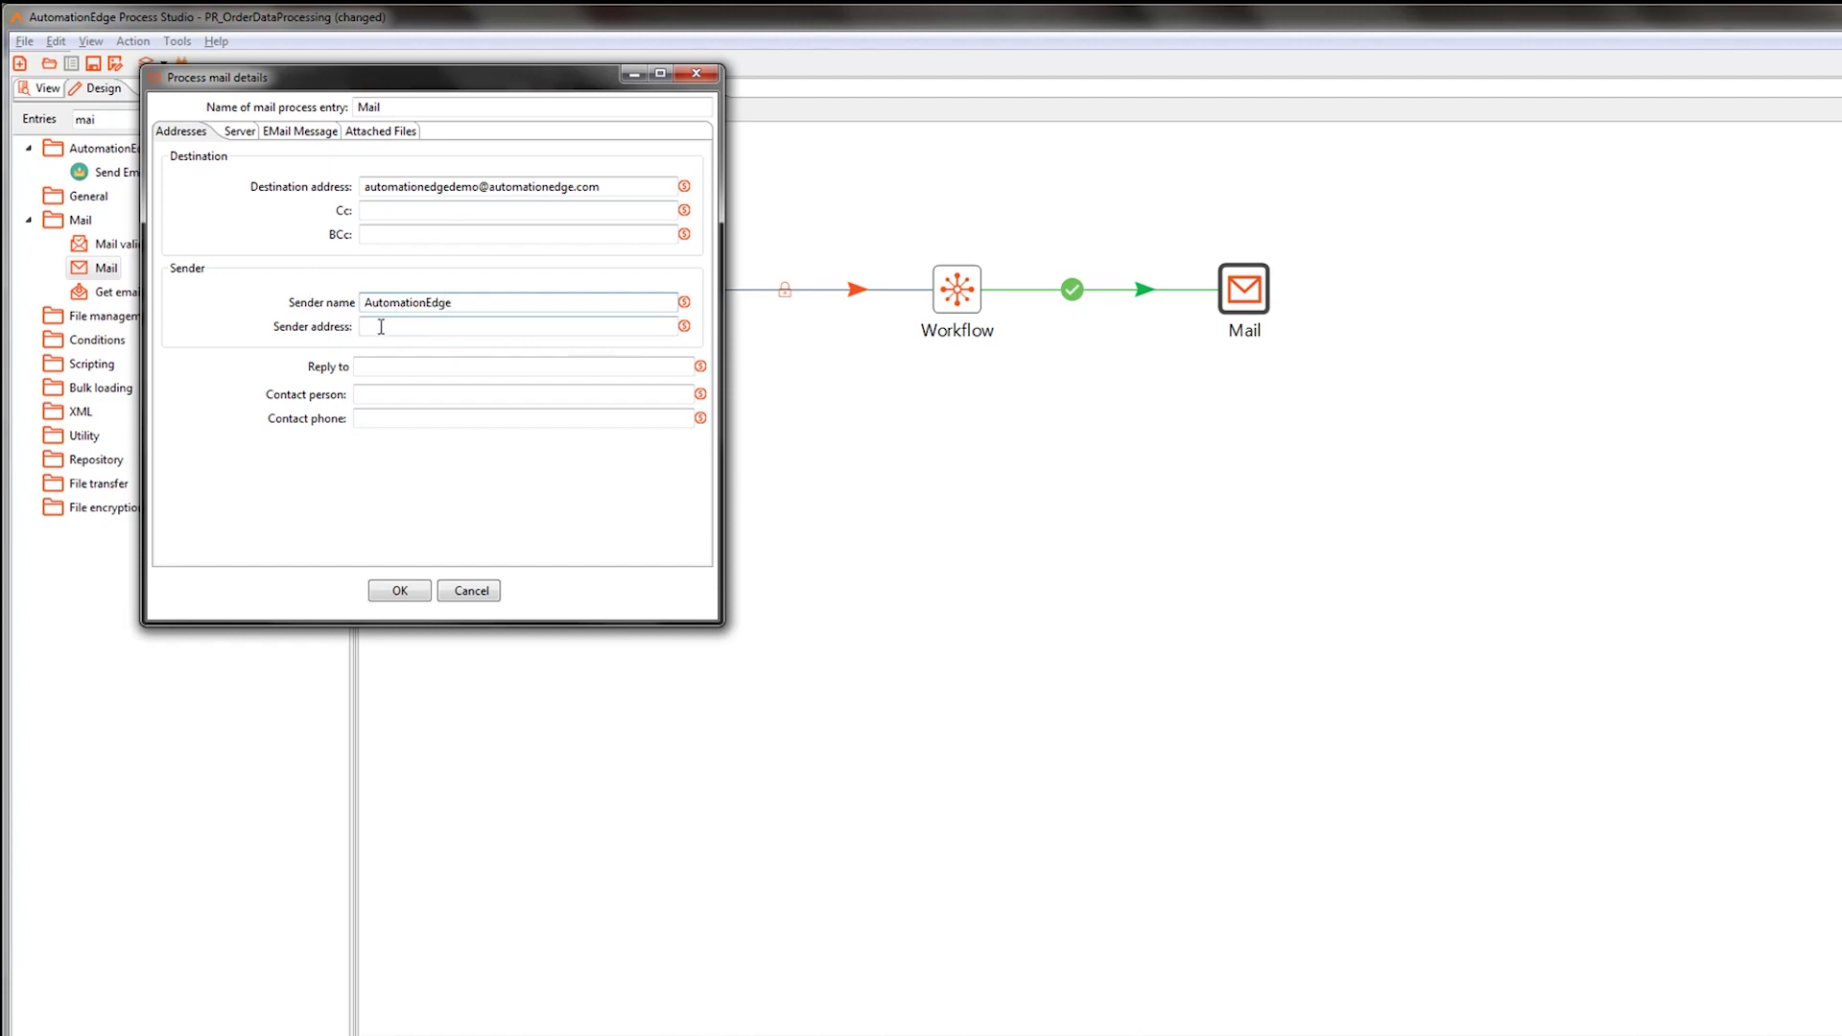
click(381, 328)
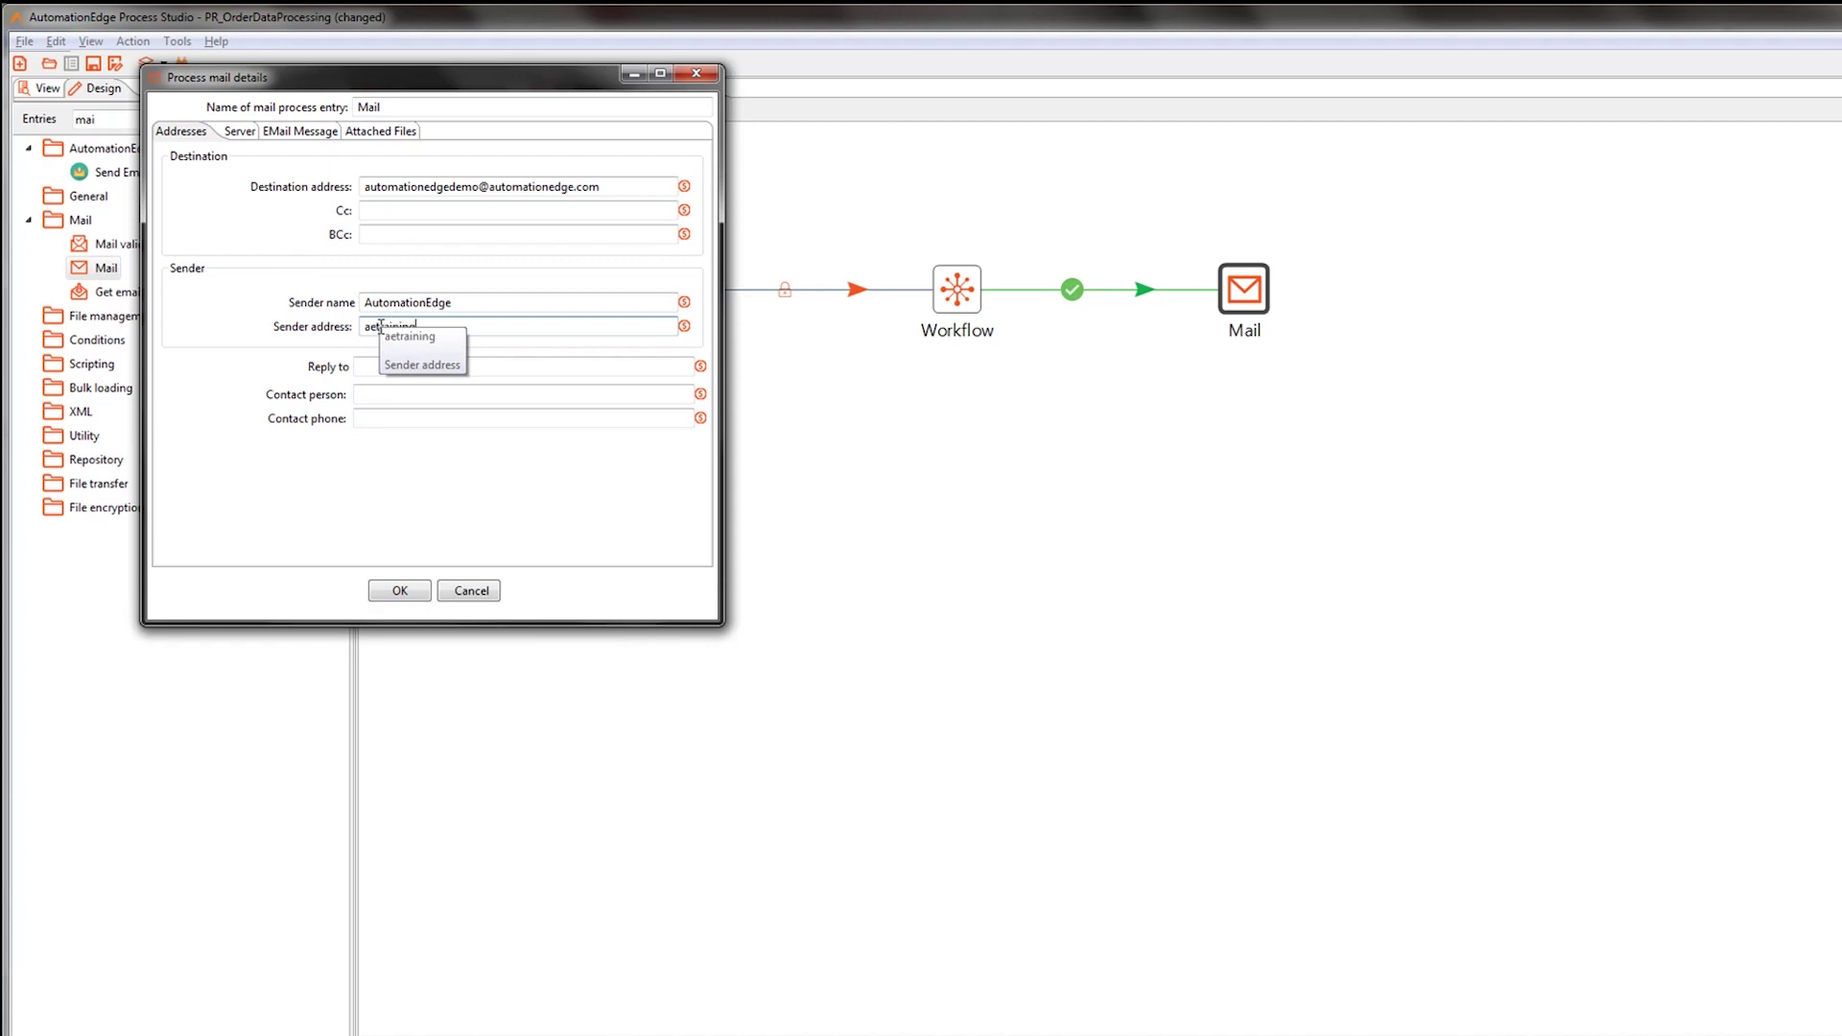
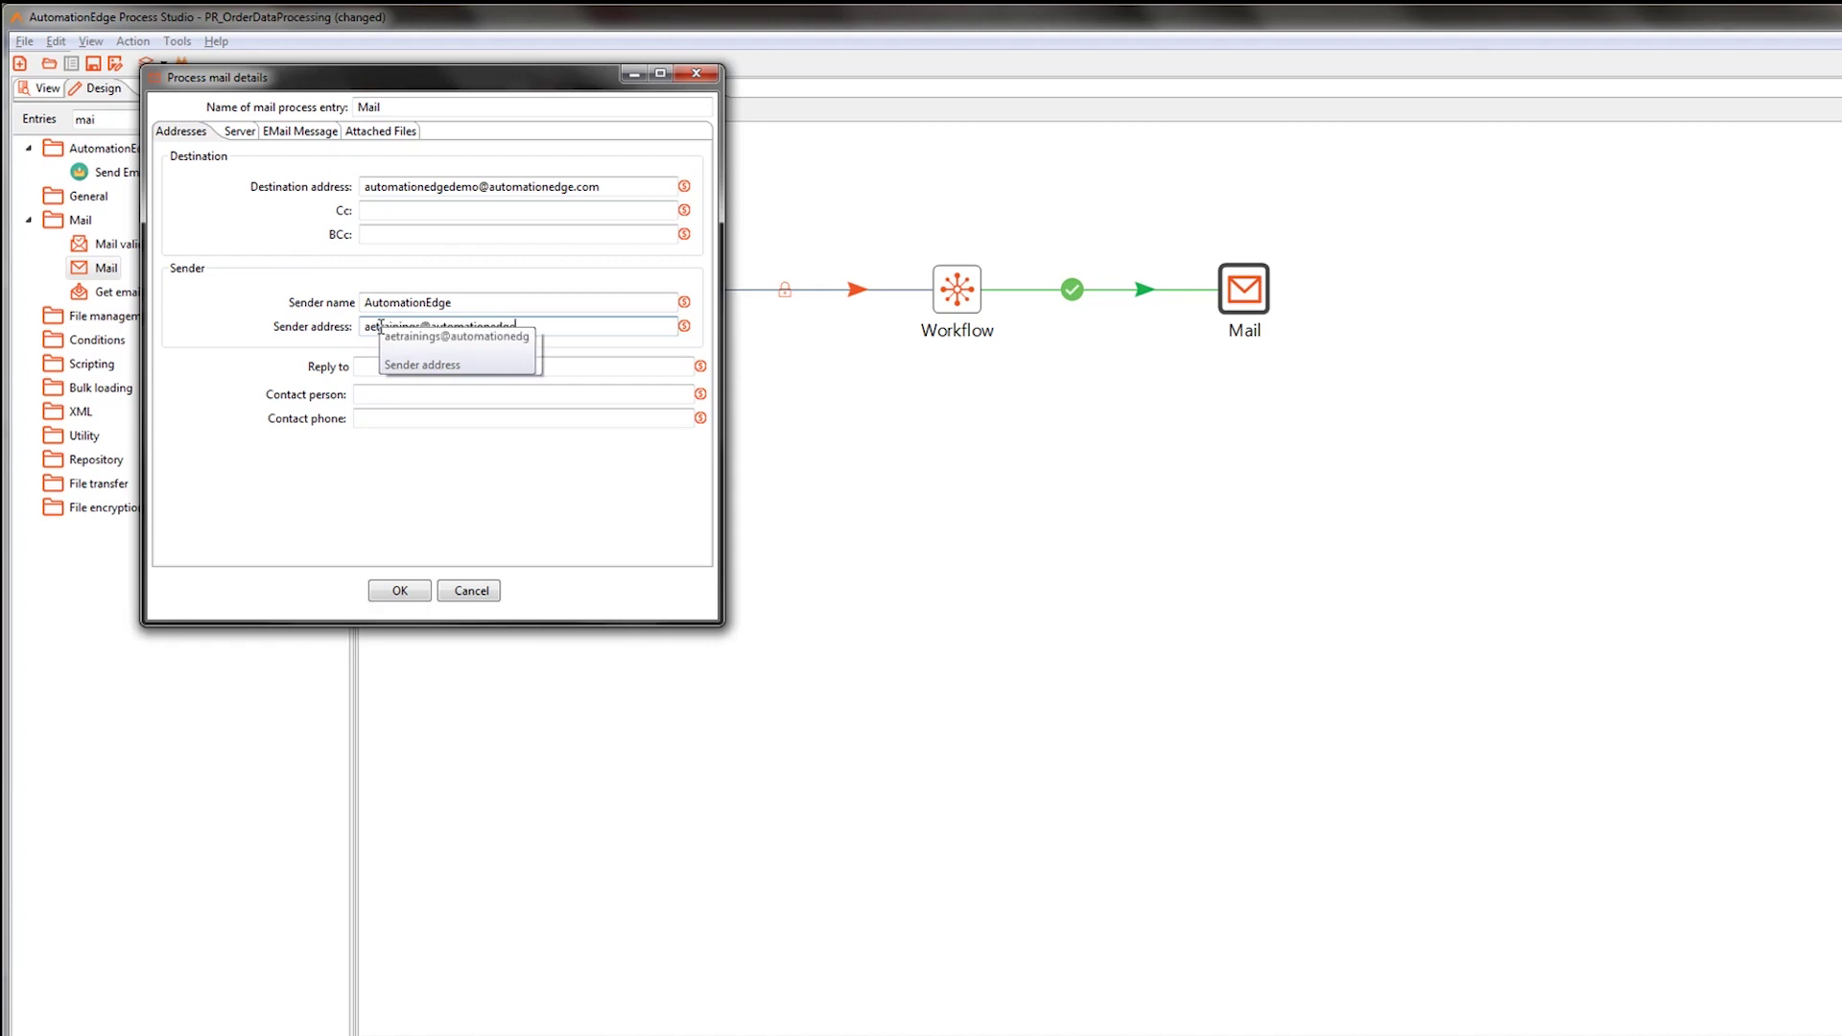
Set the Mail SMTP server to smtp.gmail.com with port 465.
click(239, 134)
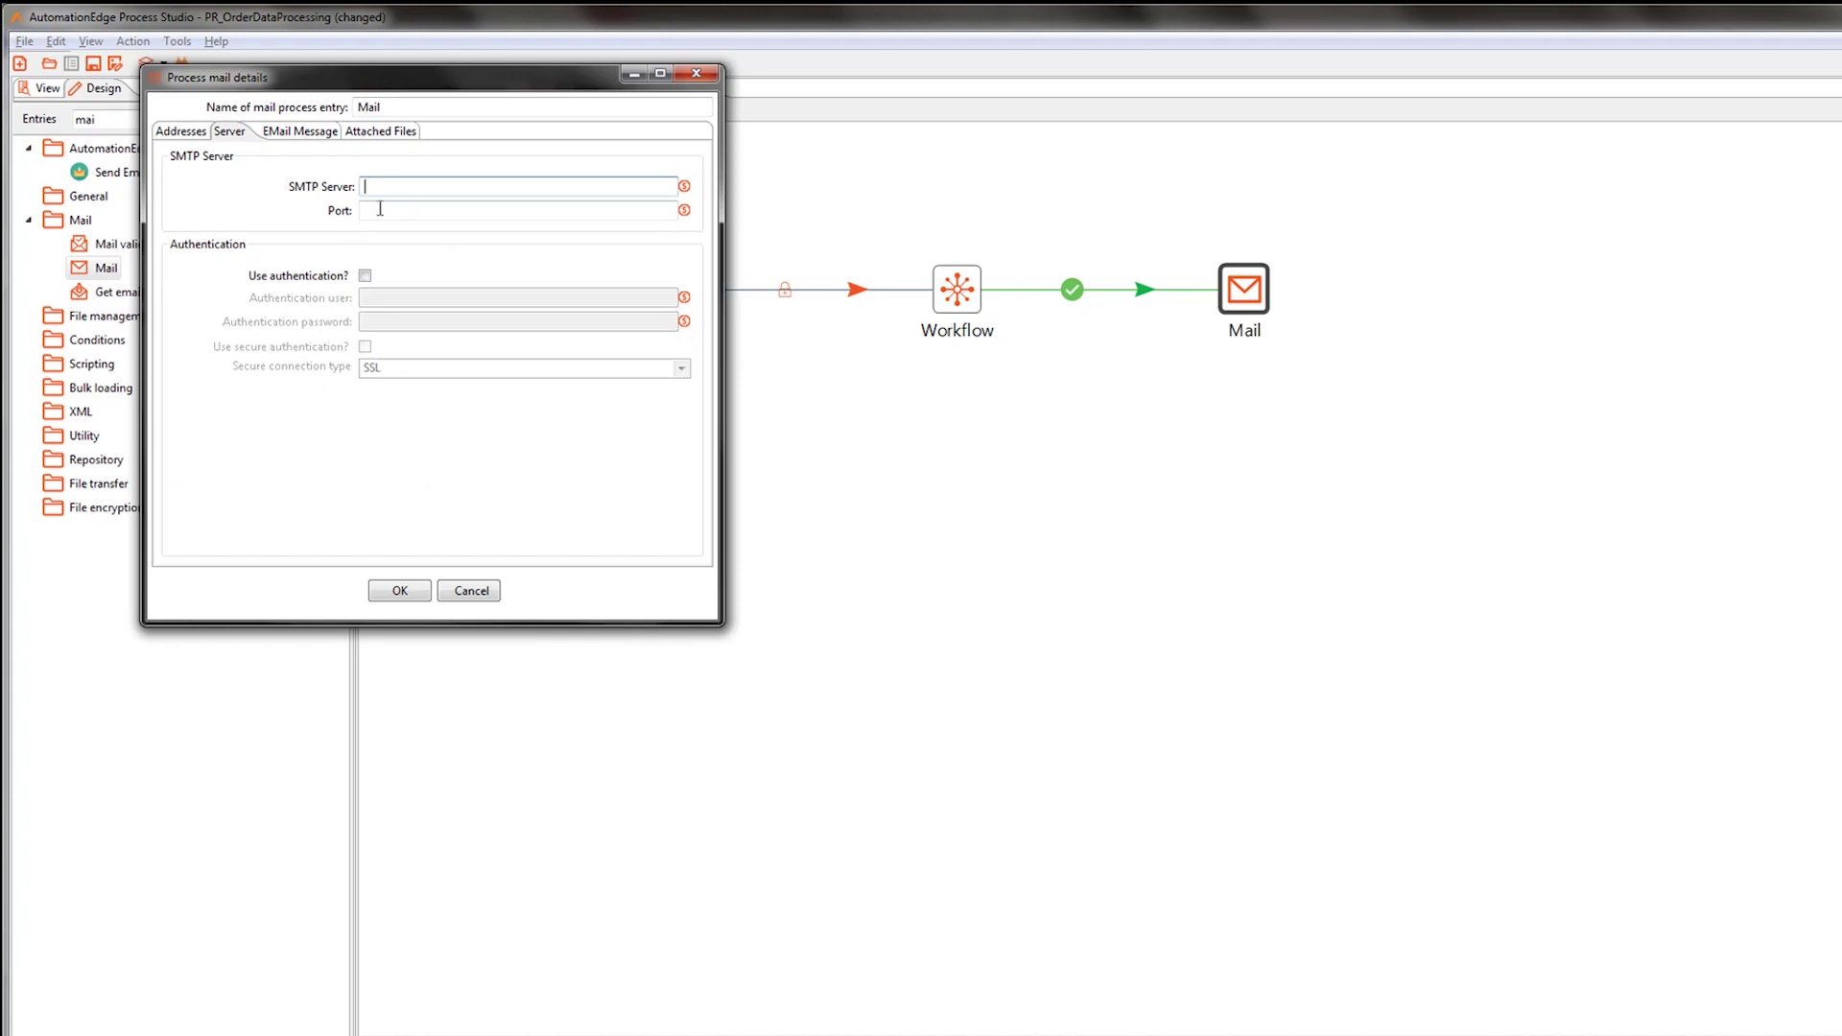
text(smtp.gmail.com)
click(379, 207)
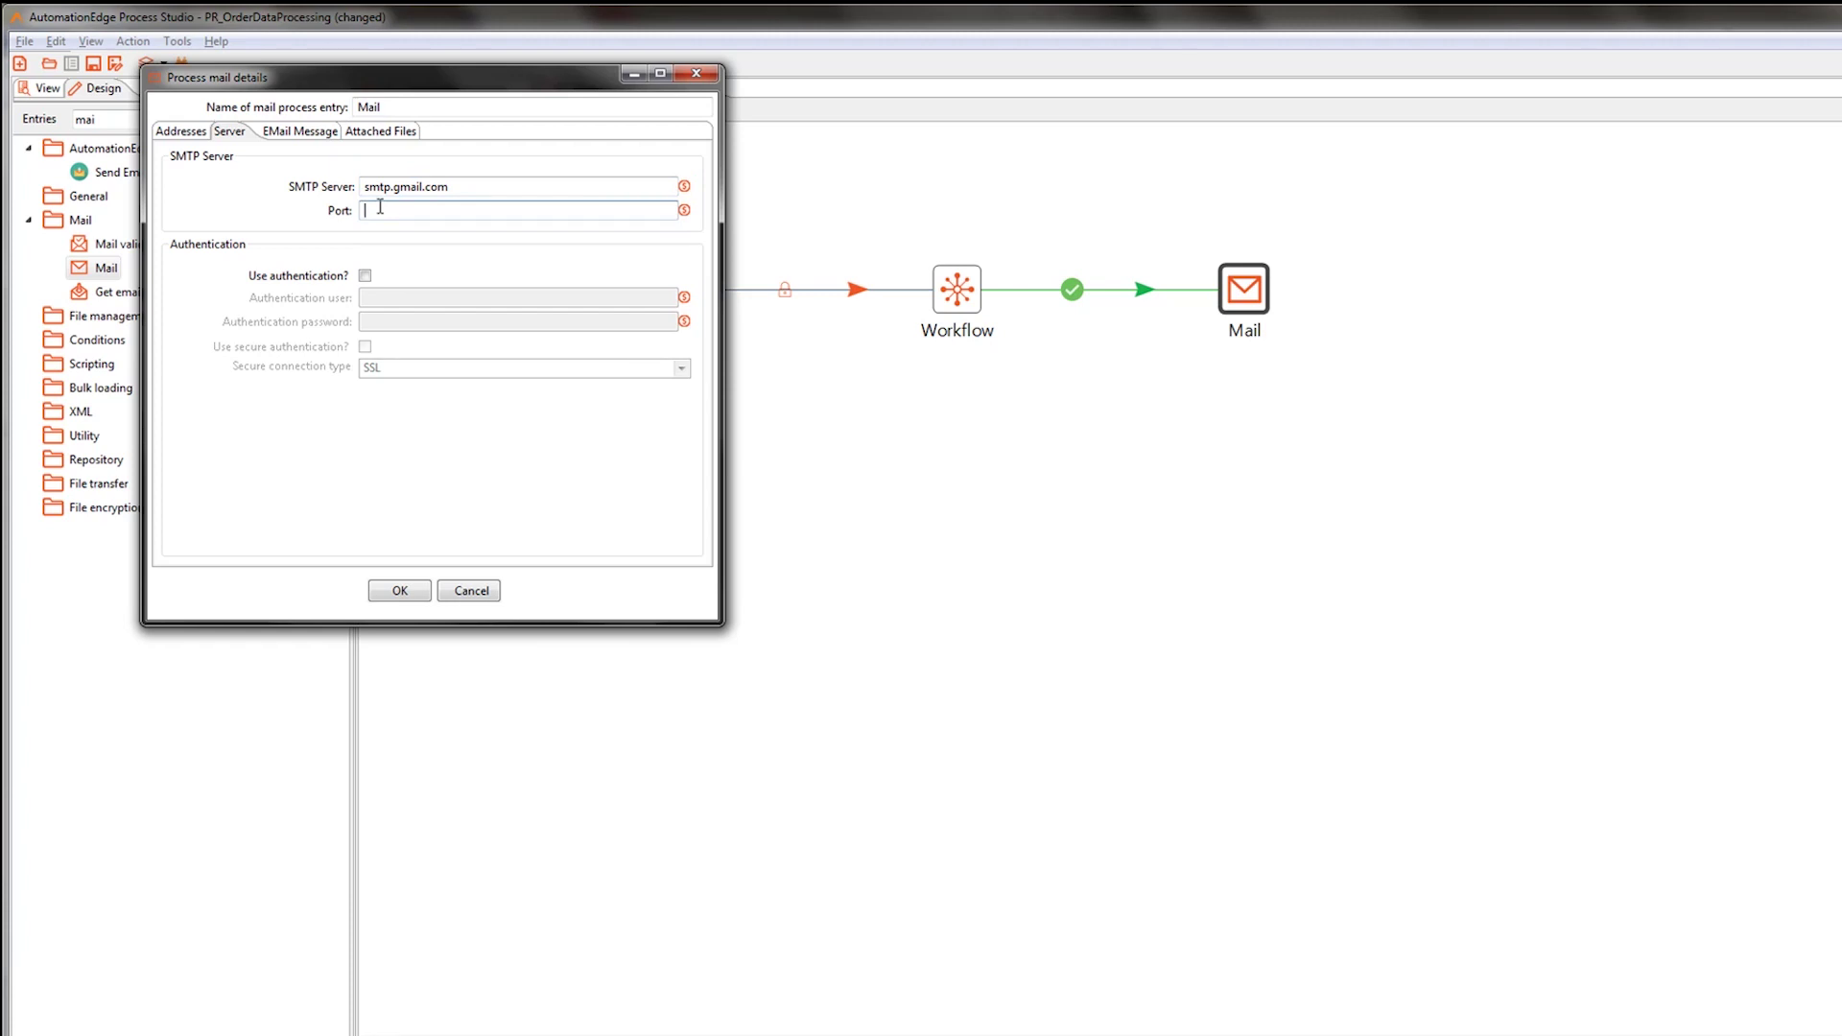
text(46)
Enable authentication with the sender account's user and password, plus secure SSL authentication.
click(365, 276)
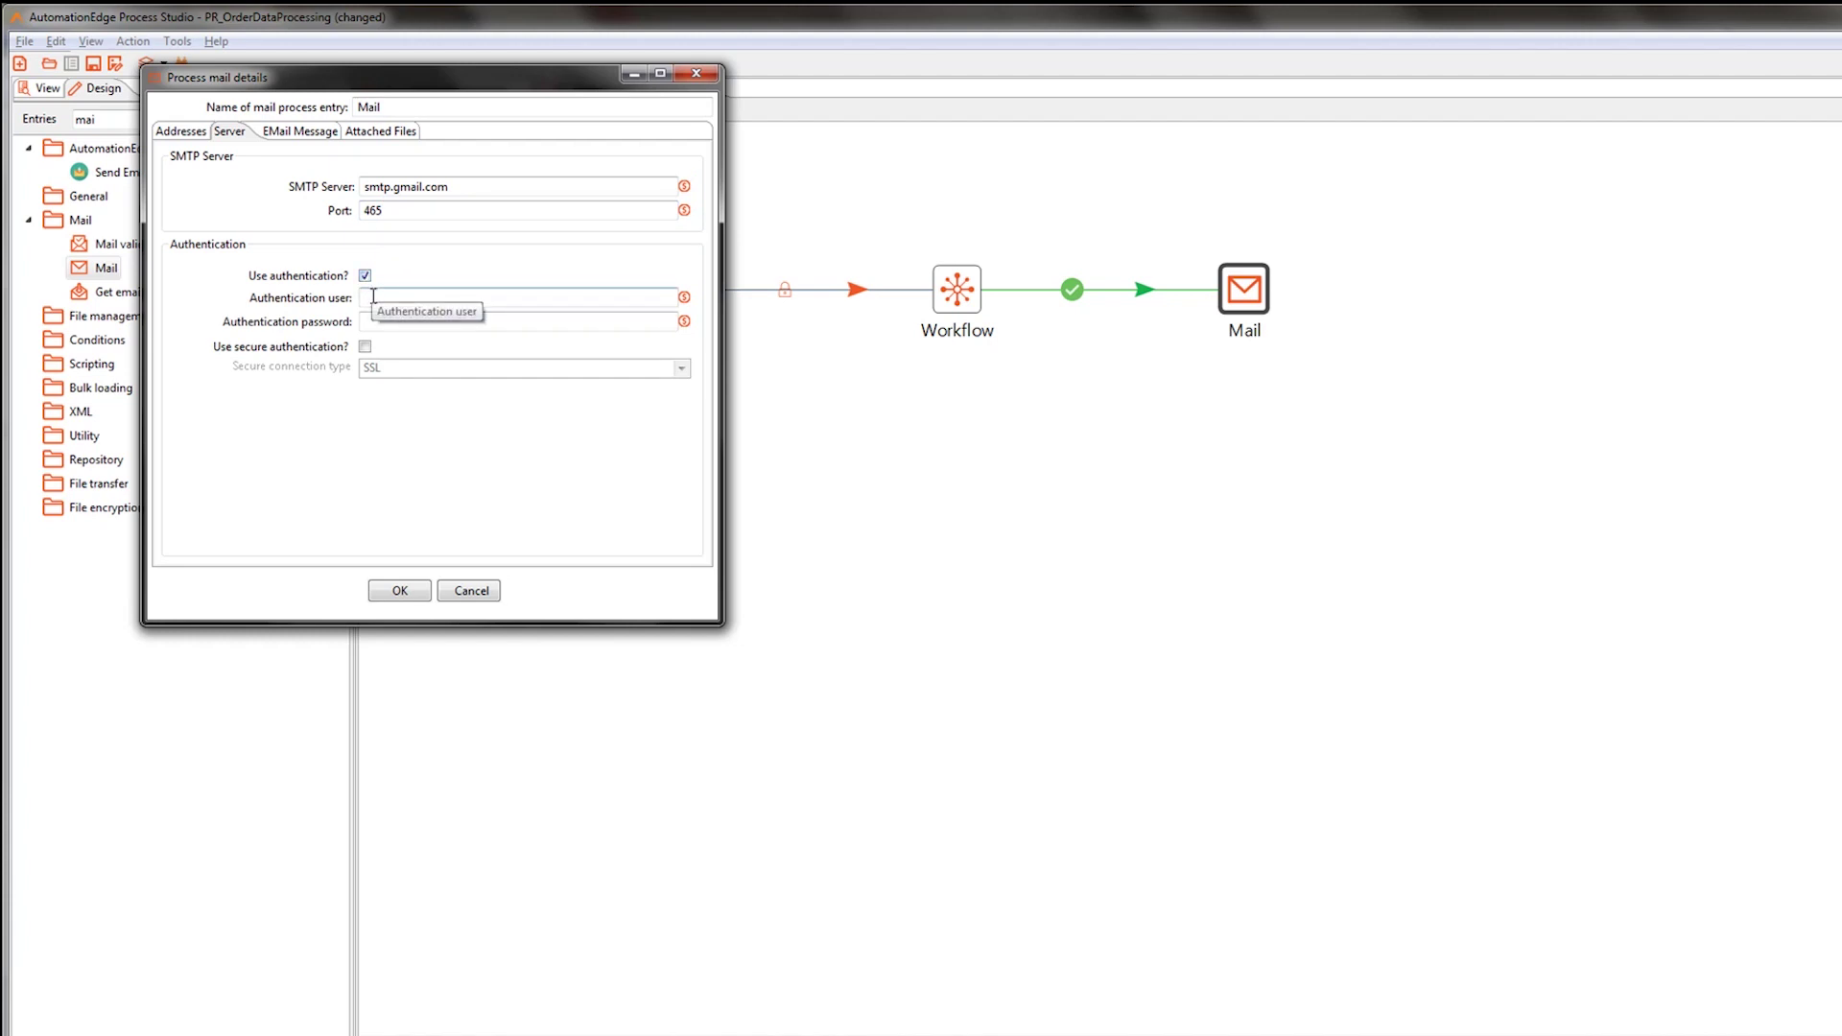
click(373, 296)
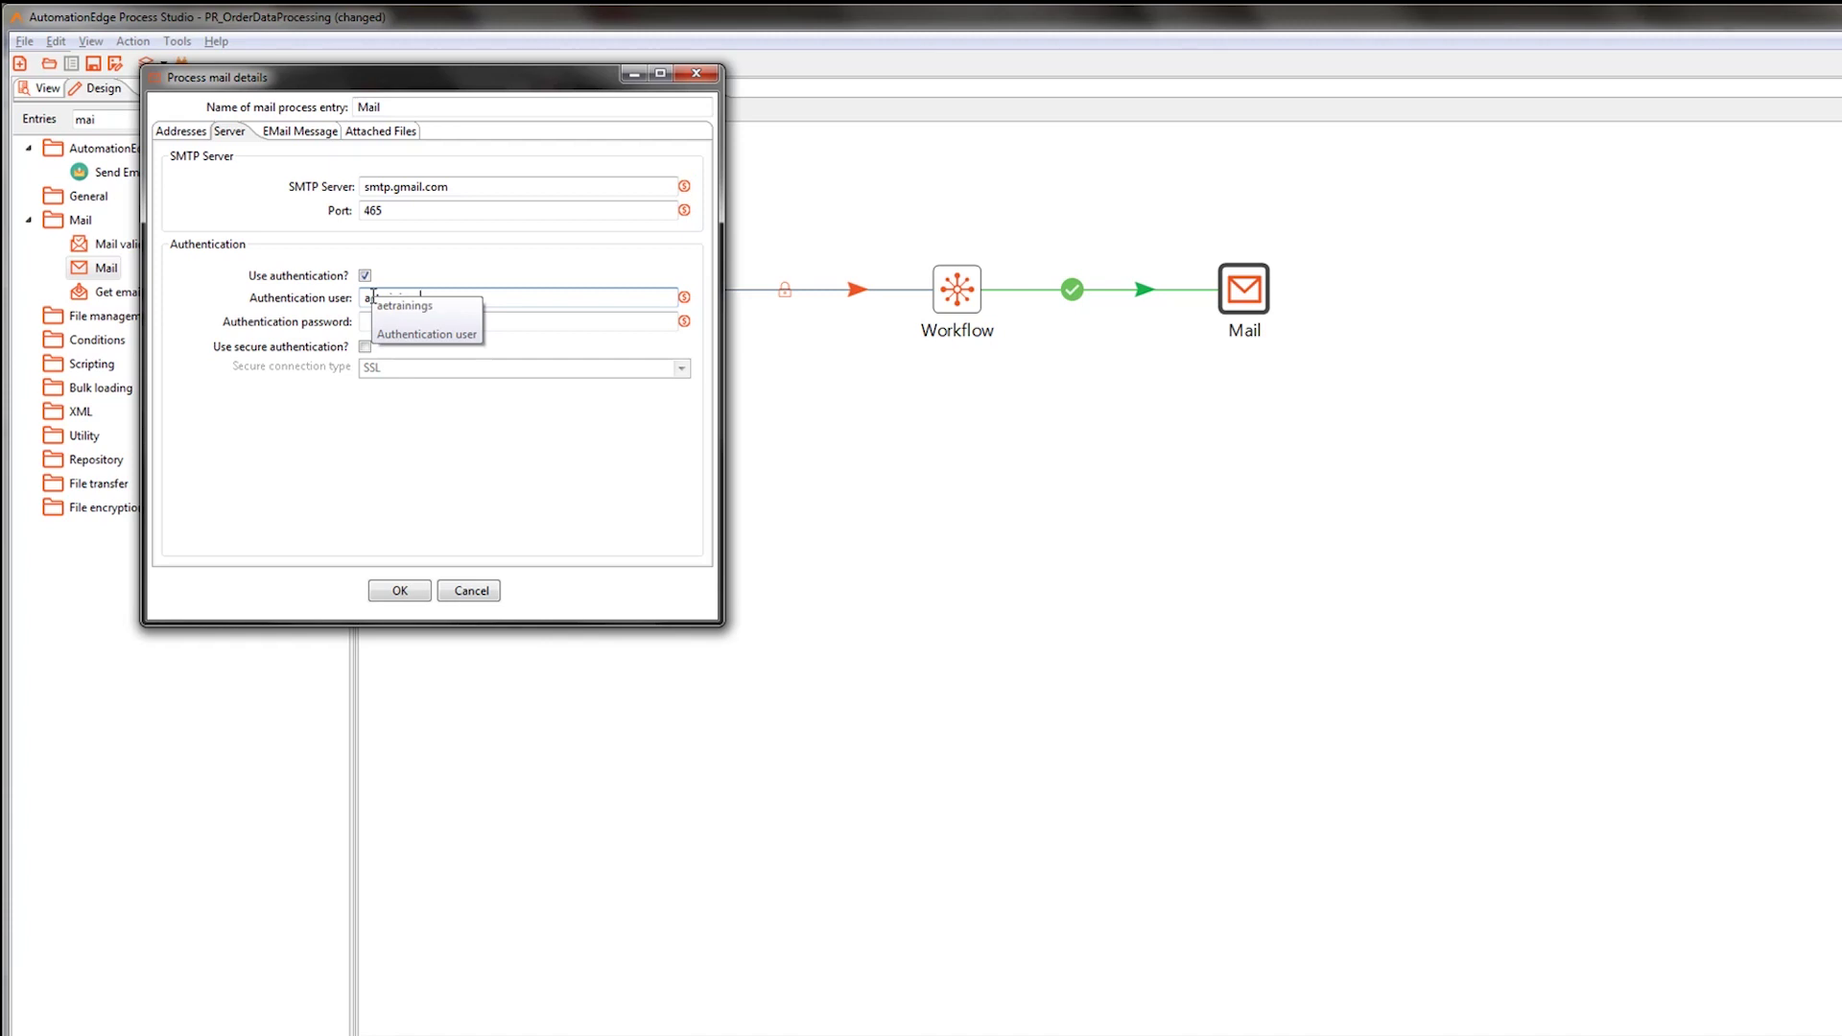
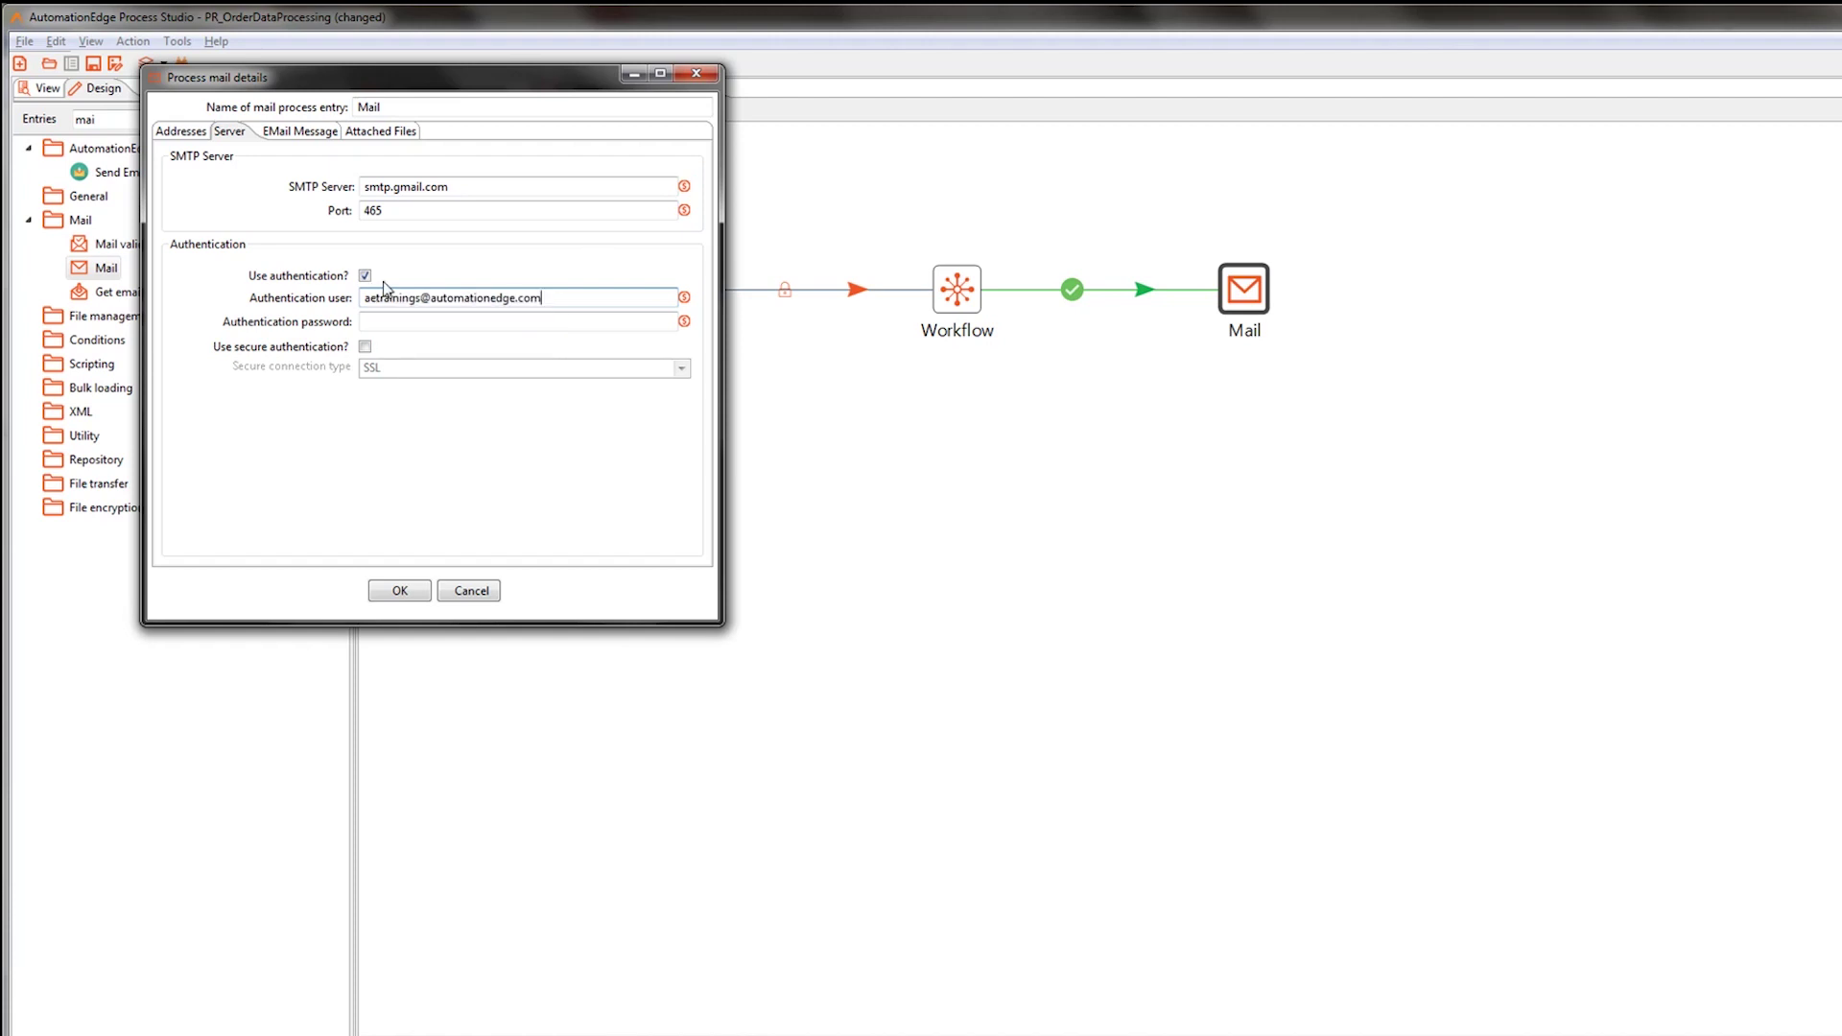
click(390, 319)
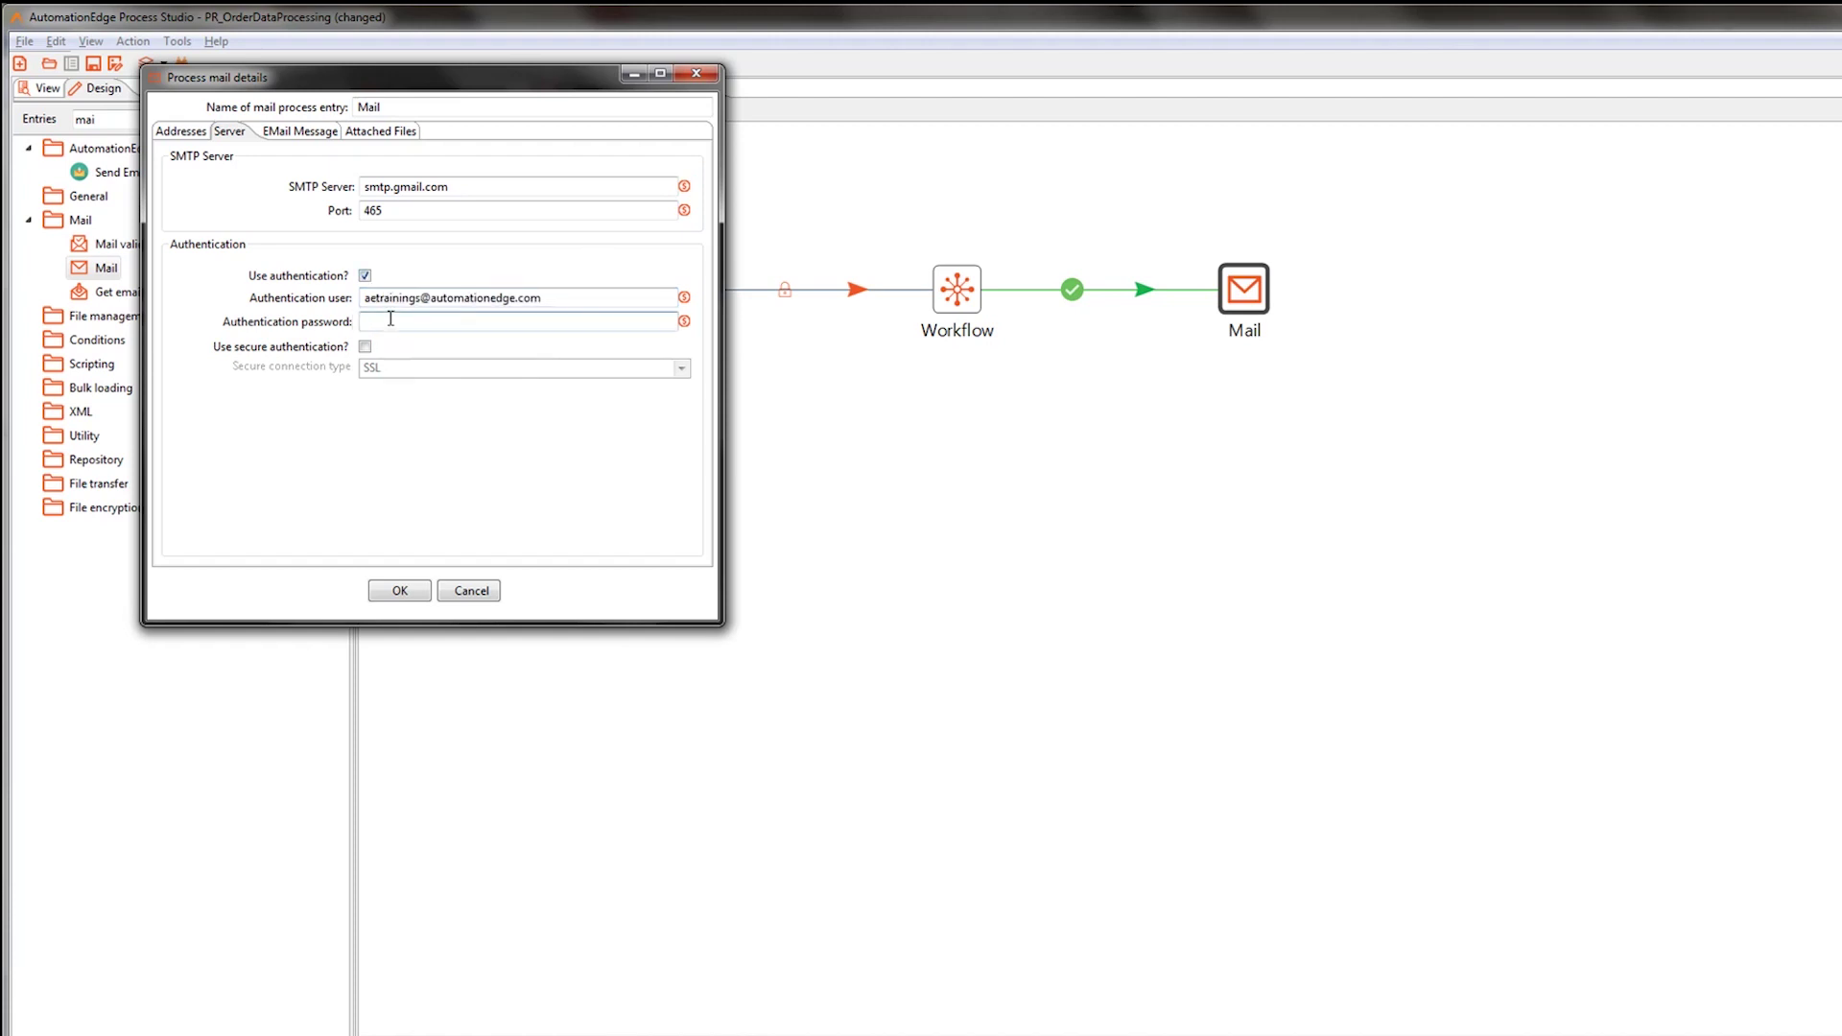
text(********)
click(364, 348)
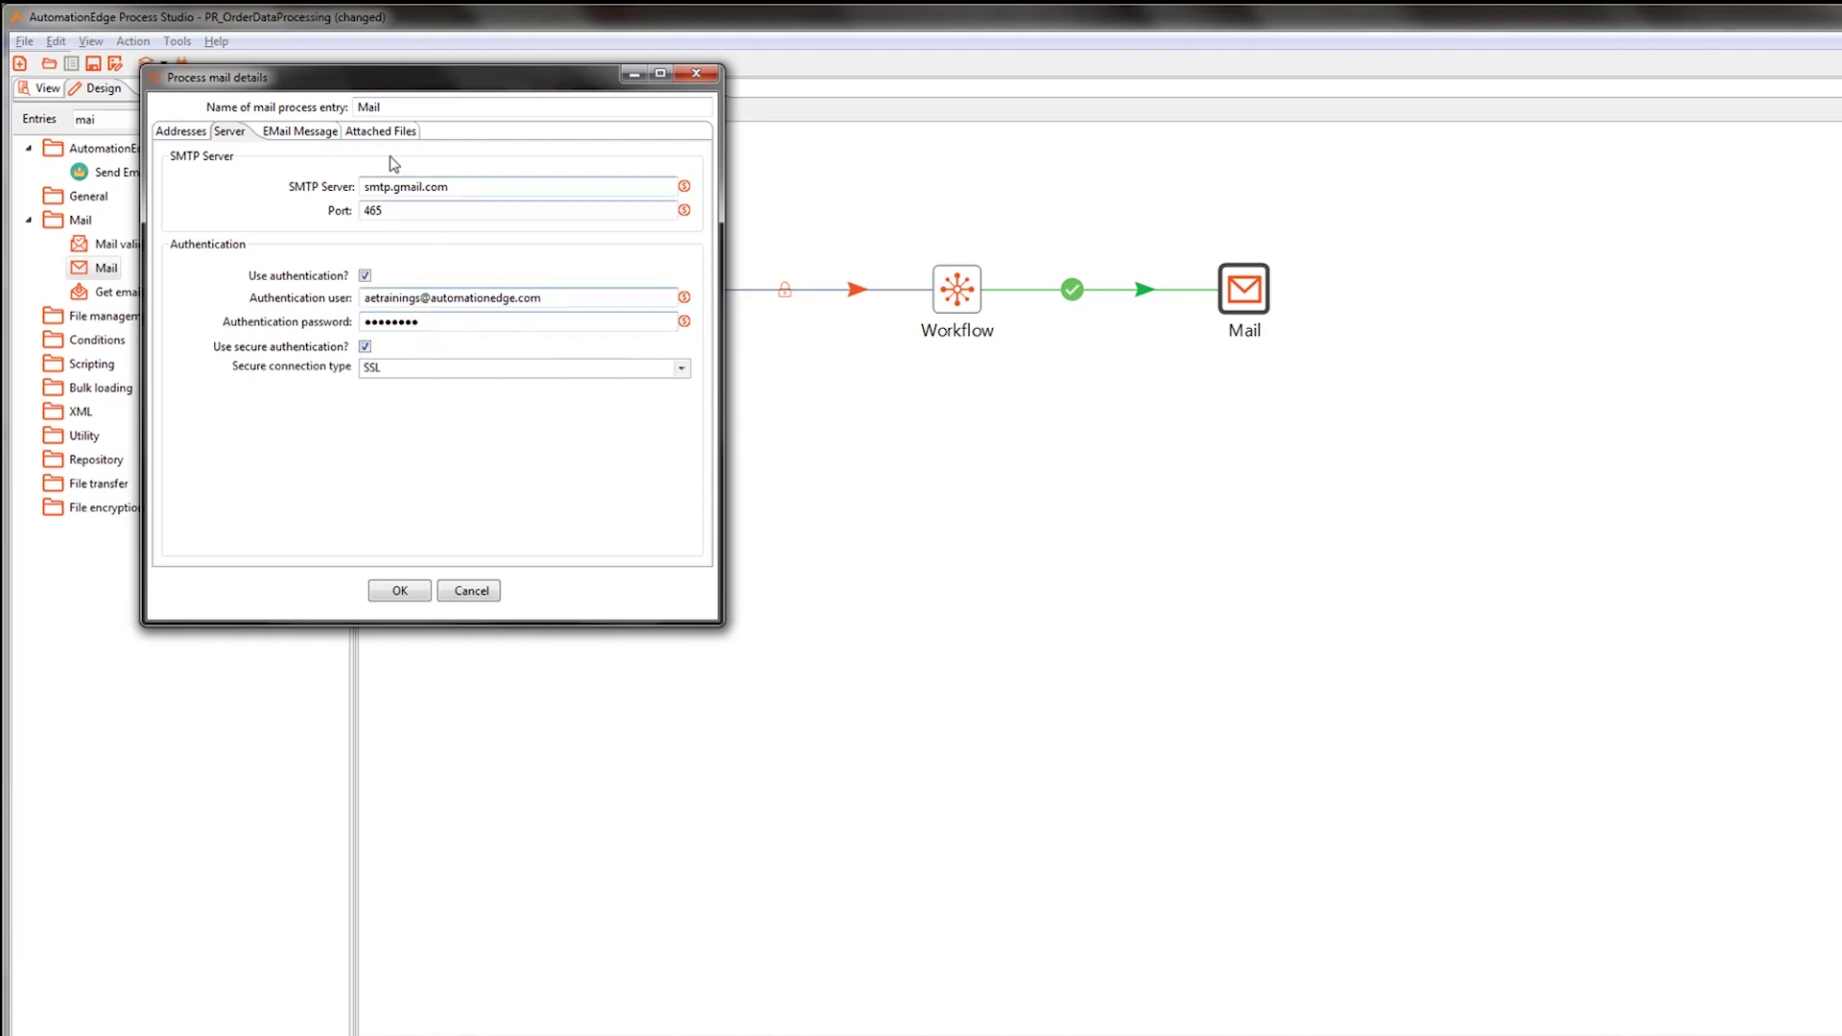
click(321, 133)
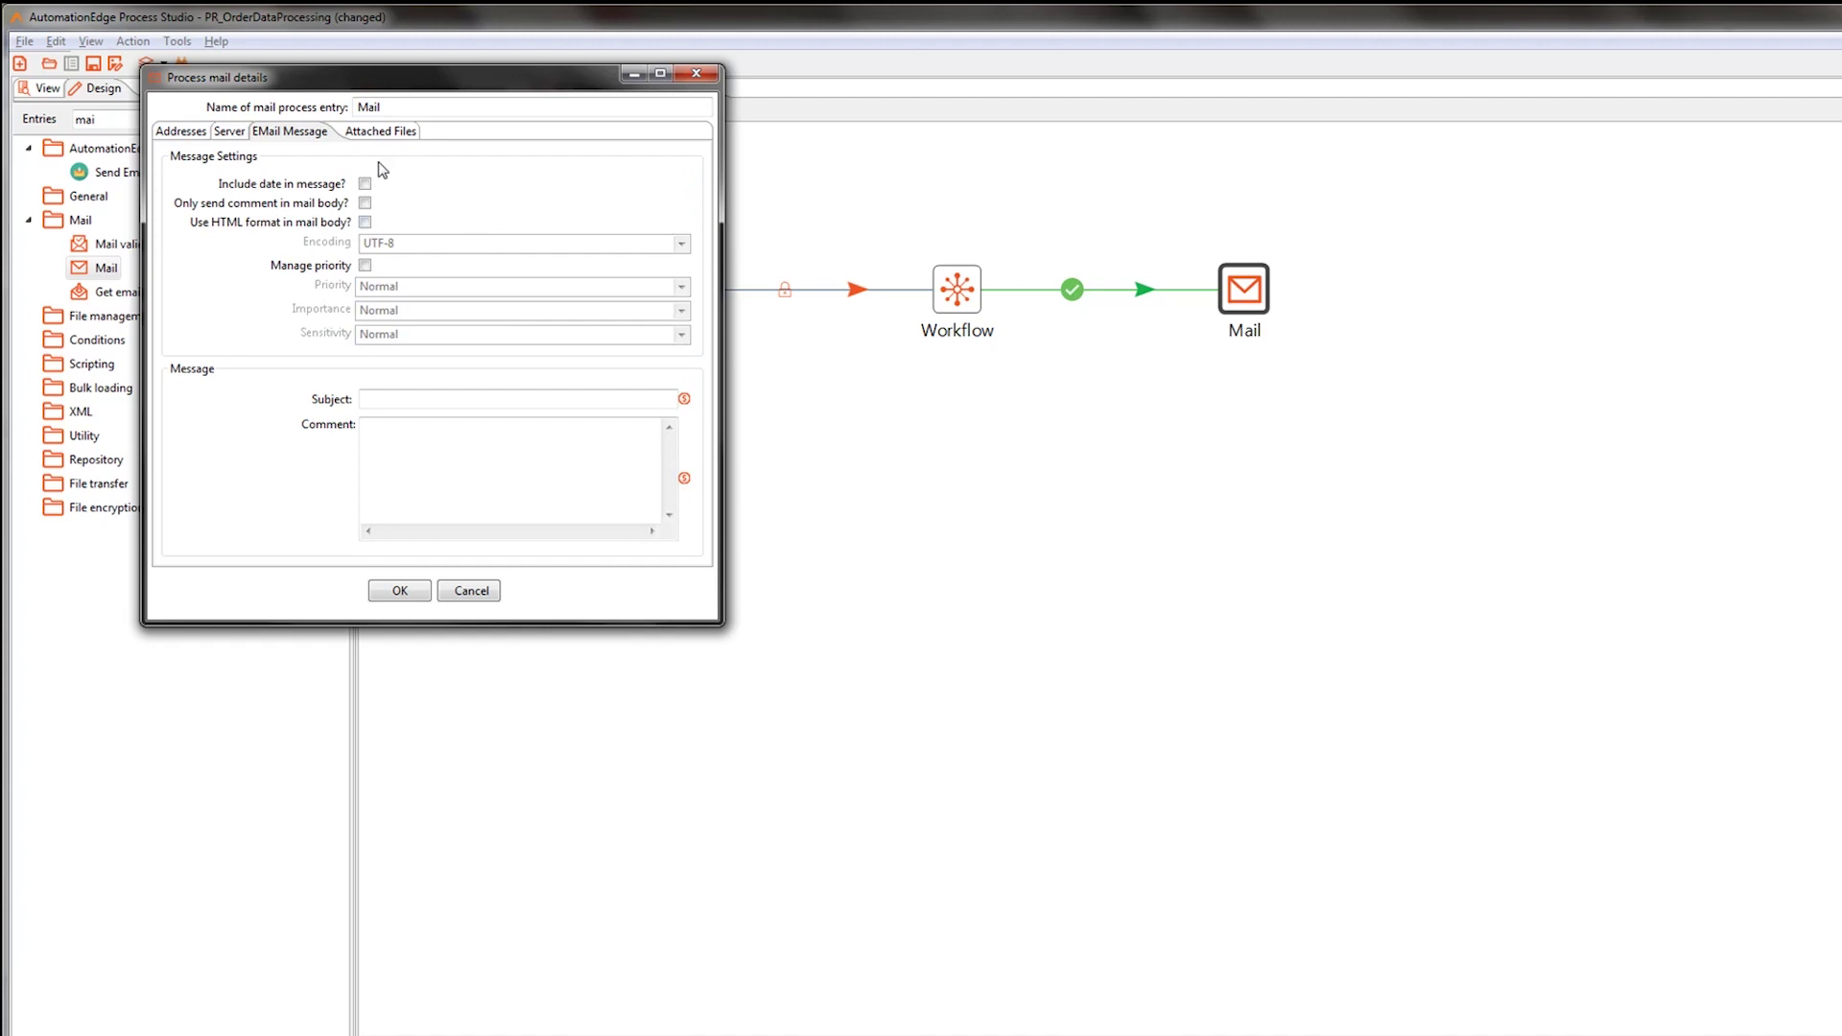
Use HTML format, subject 'Order Data Results', and a short body saying the results are attached.
click(365, 222)
click(402, 399)
text(Order Data Results)
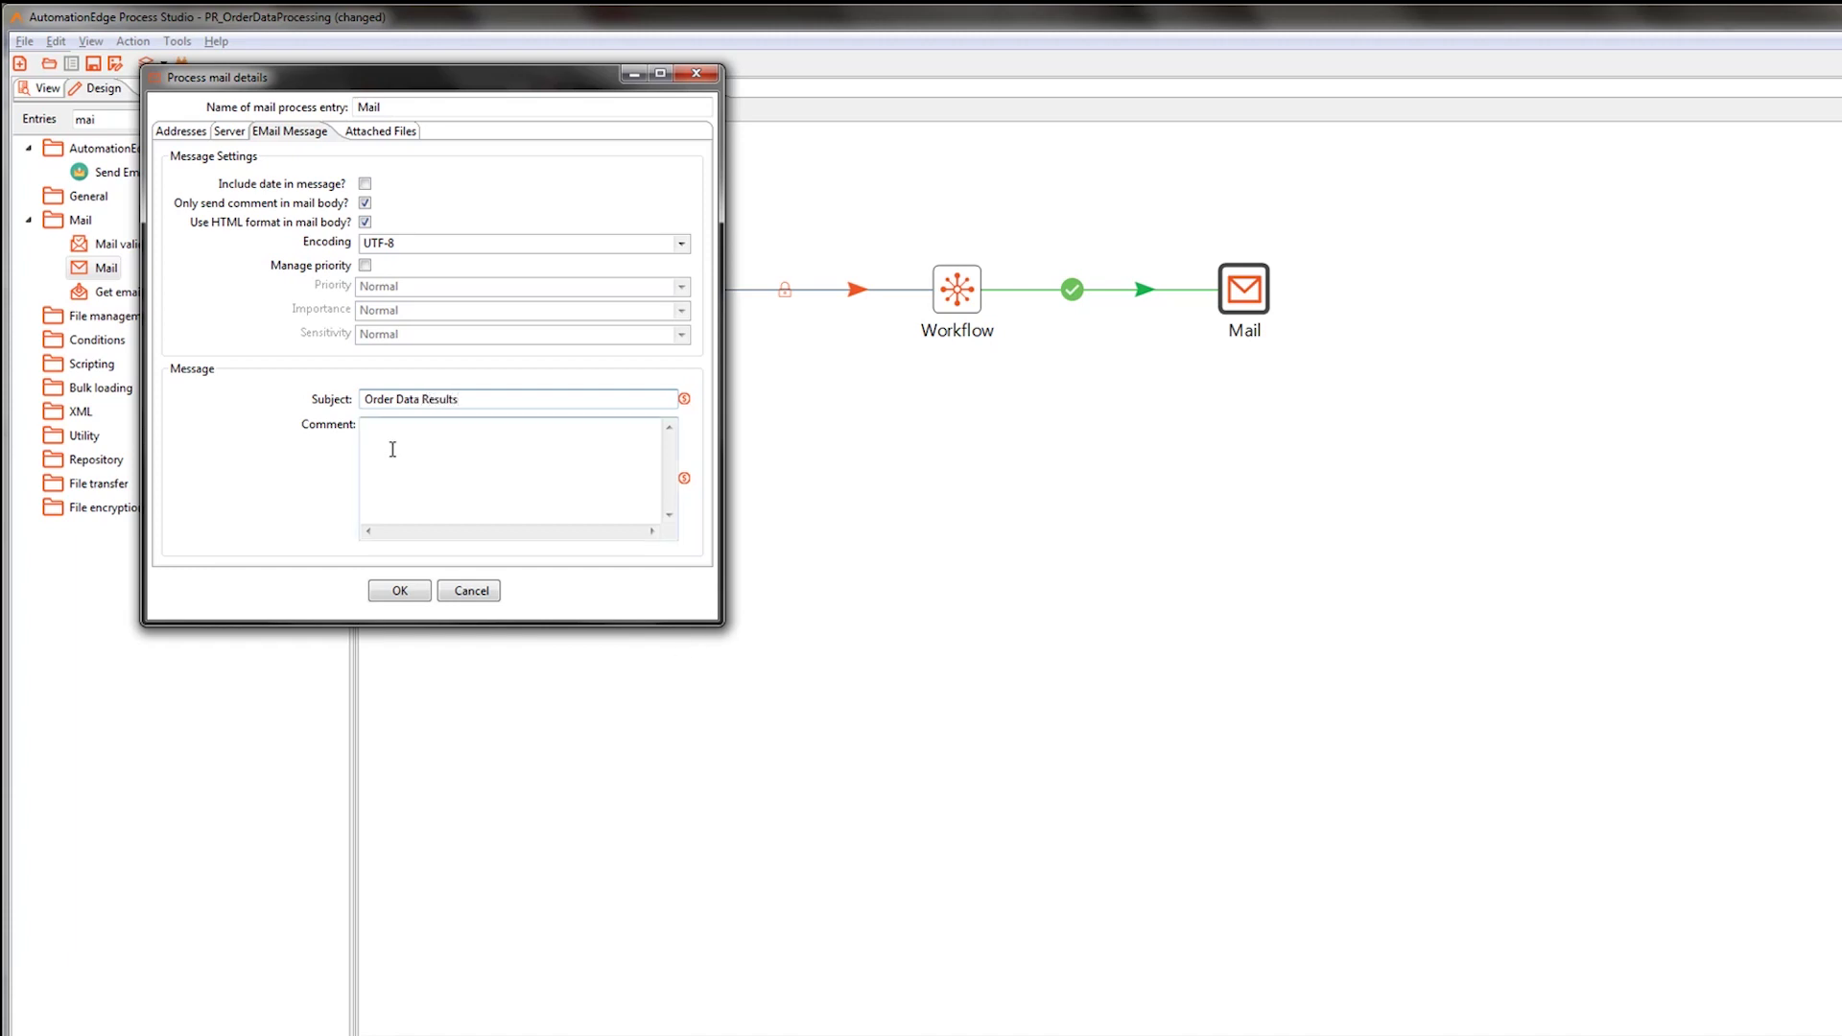
click(388, 439)
text(Hi,<BR>)
key(Return)
text(Order Data Results is A)
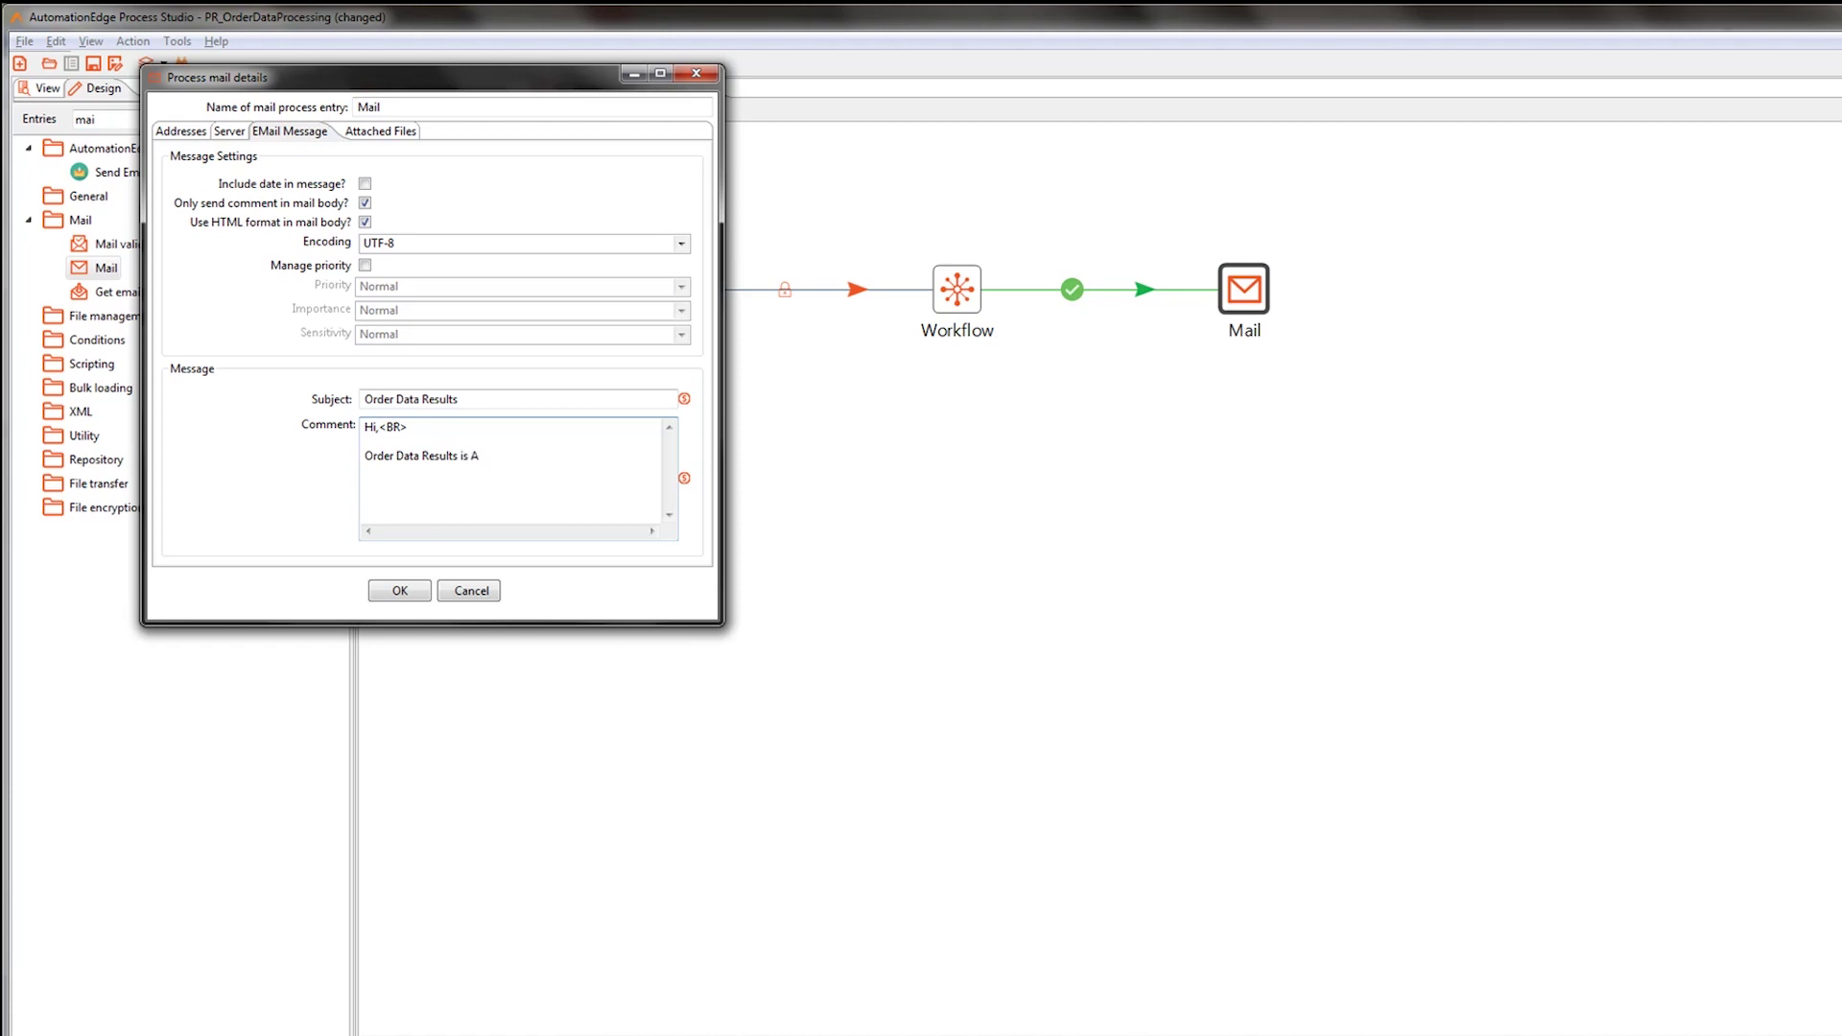
text(ttached herewith. <BR>)
key(Return)
text(egards,)
Attach General result files to the email and confirm the Mail settings.
click(374, 134)
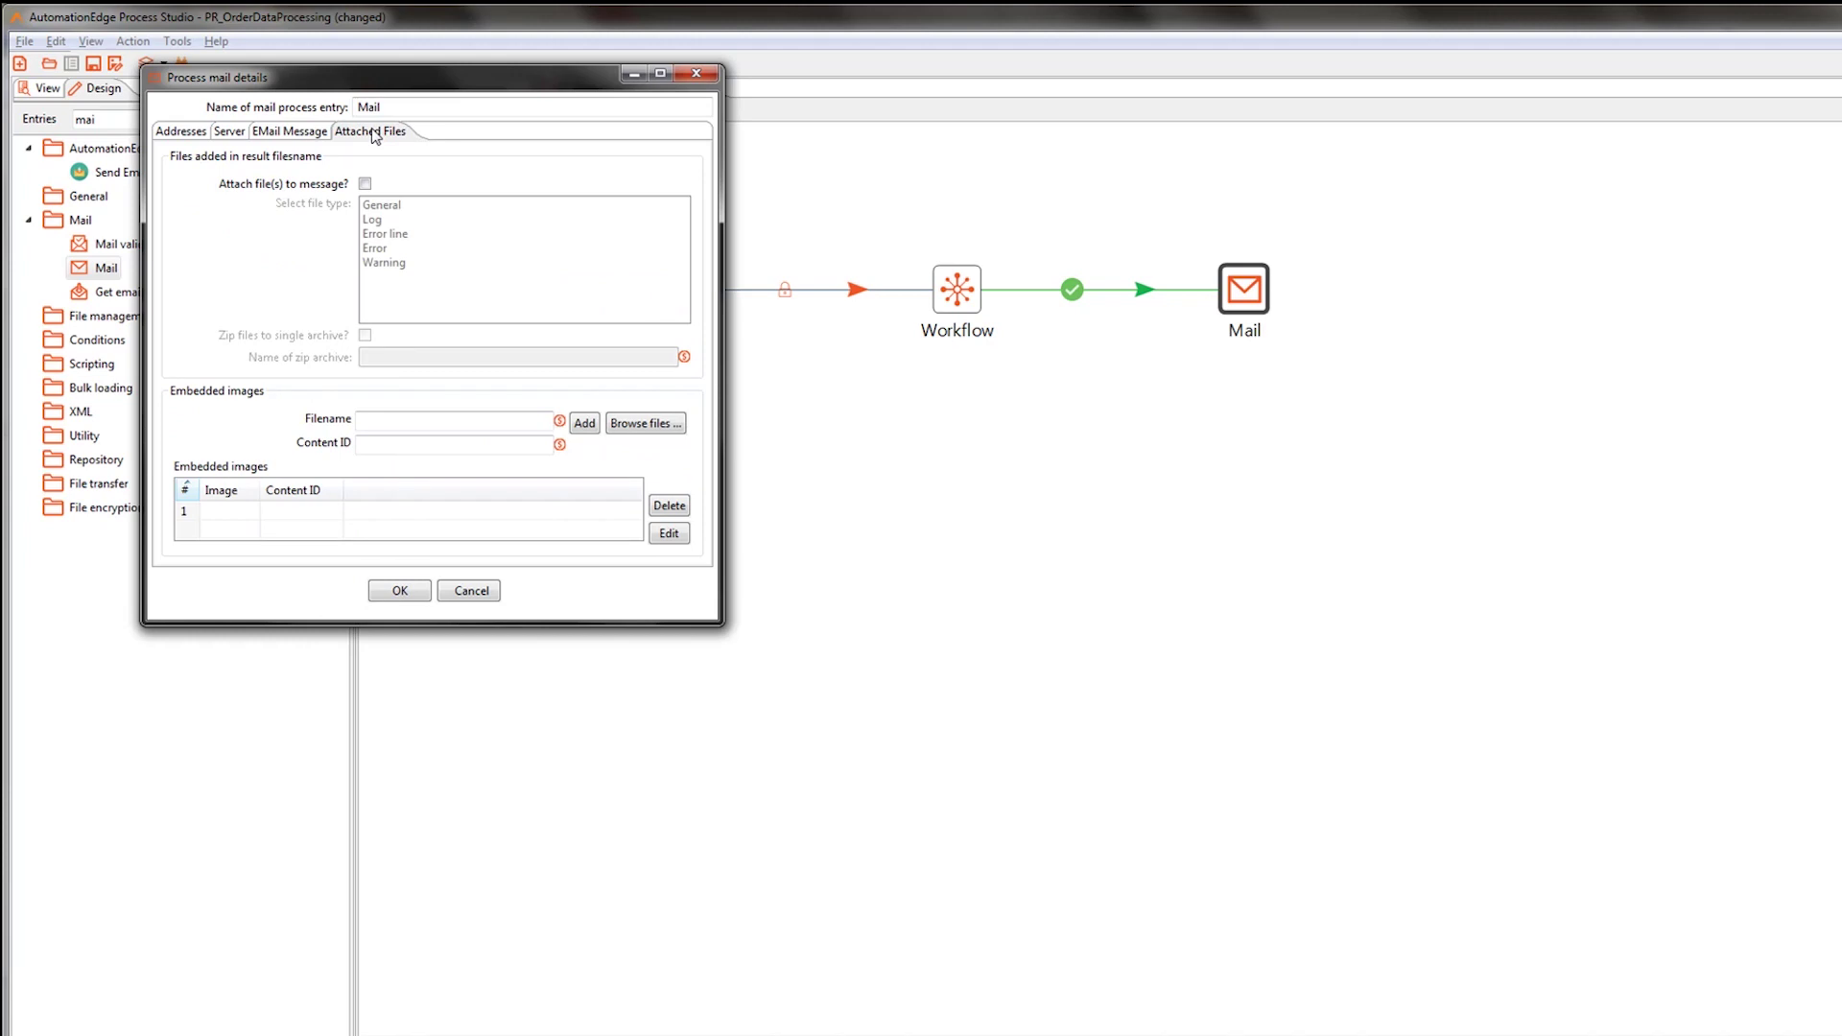
click(366, 185)
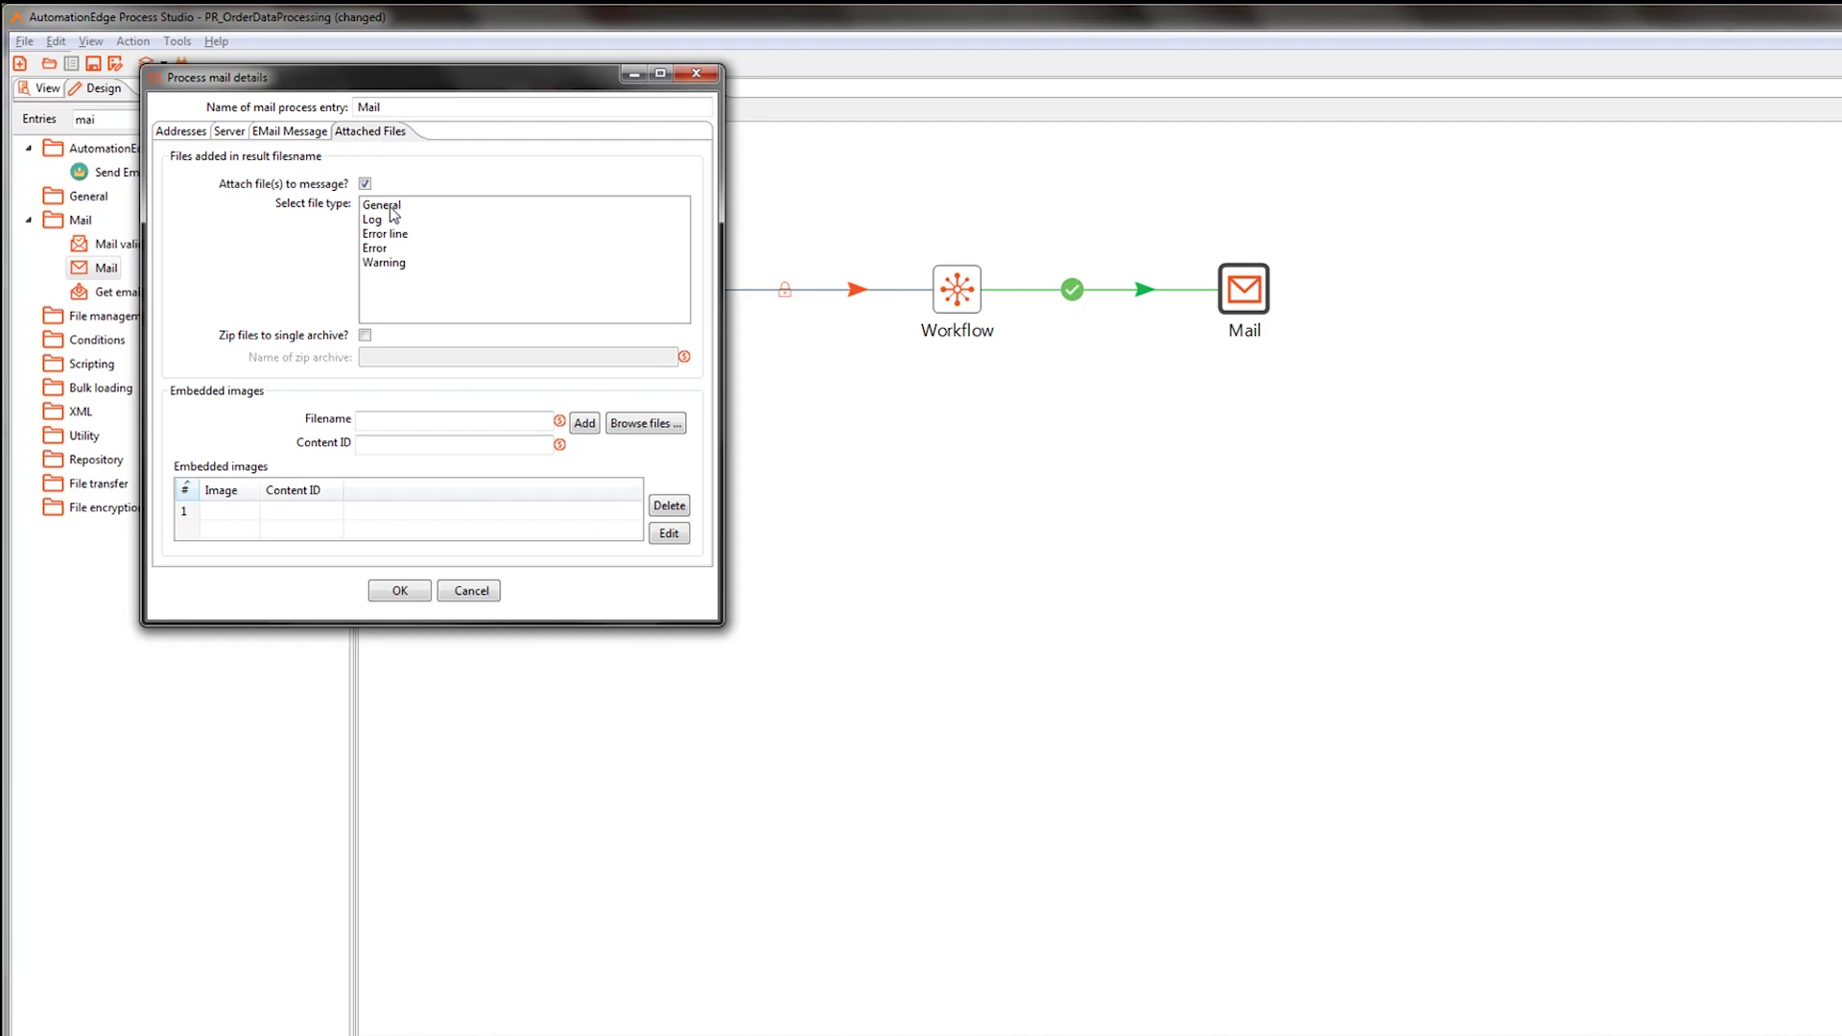
click(390, 207)
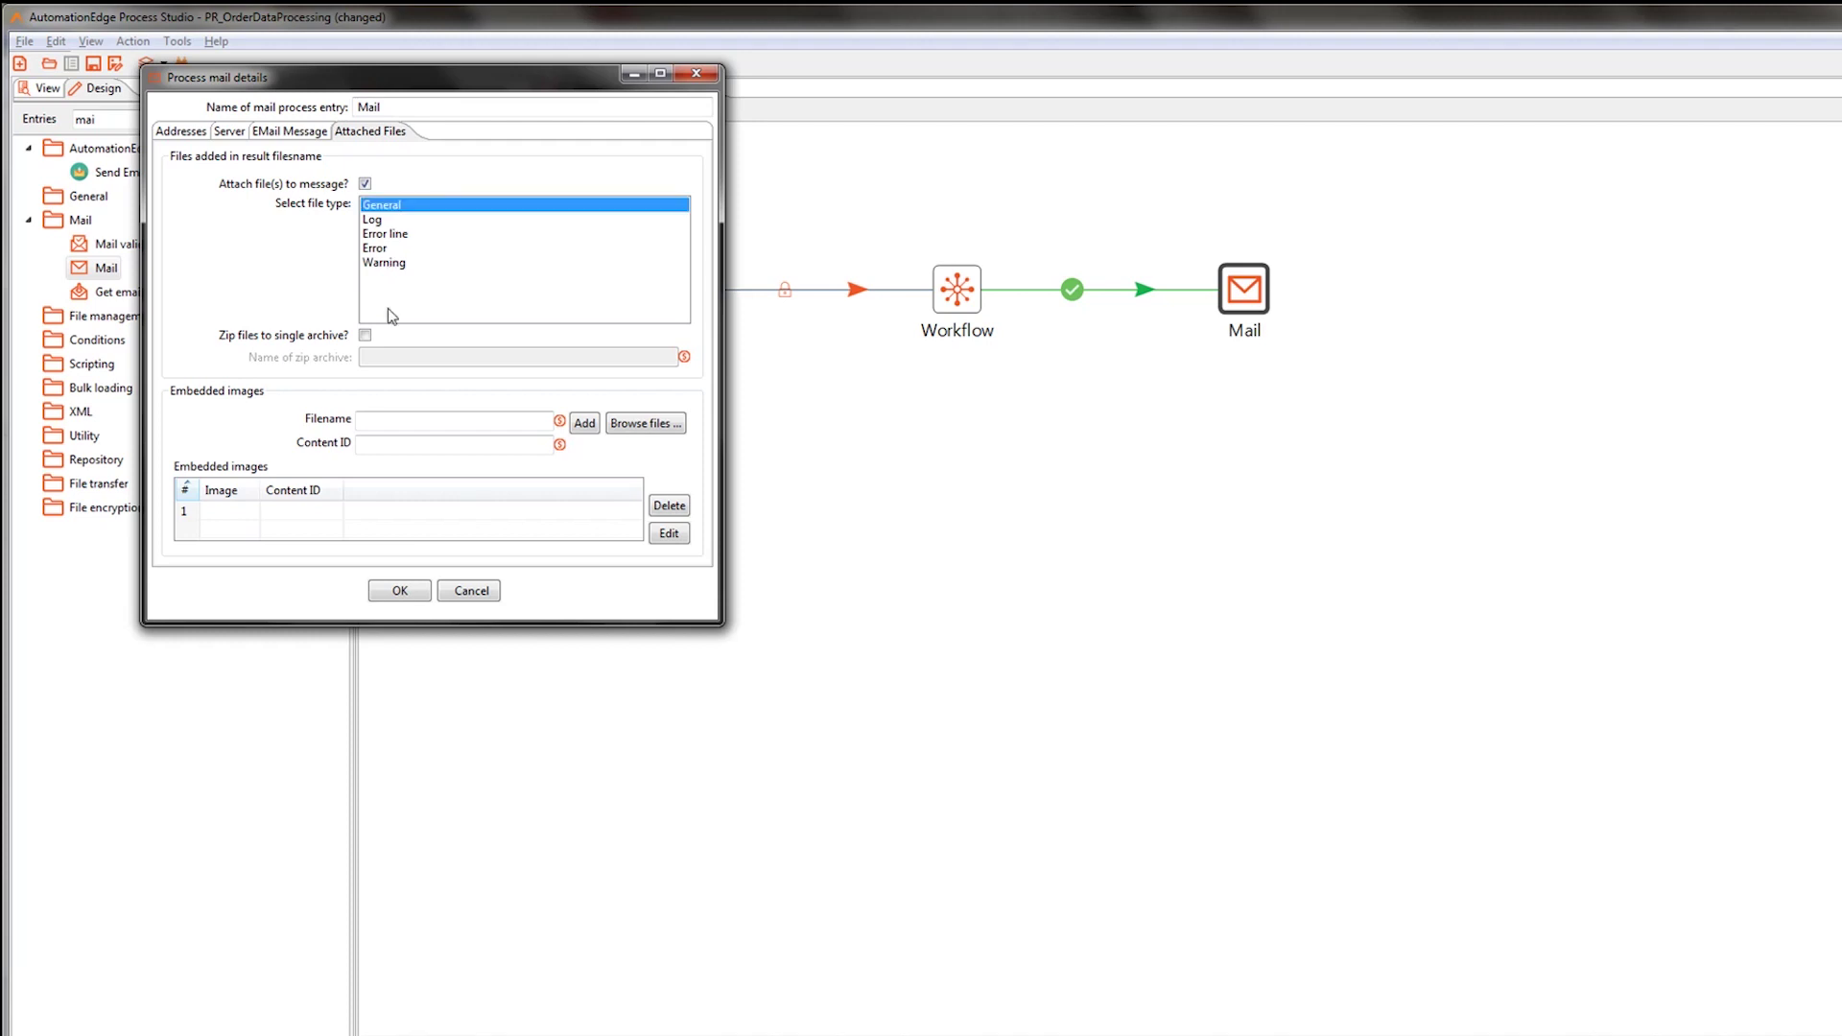
click(400, 590)
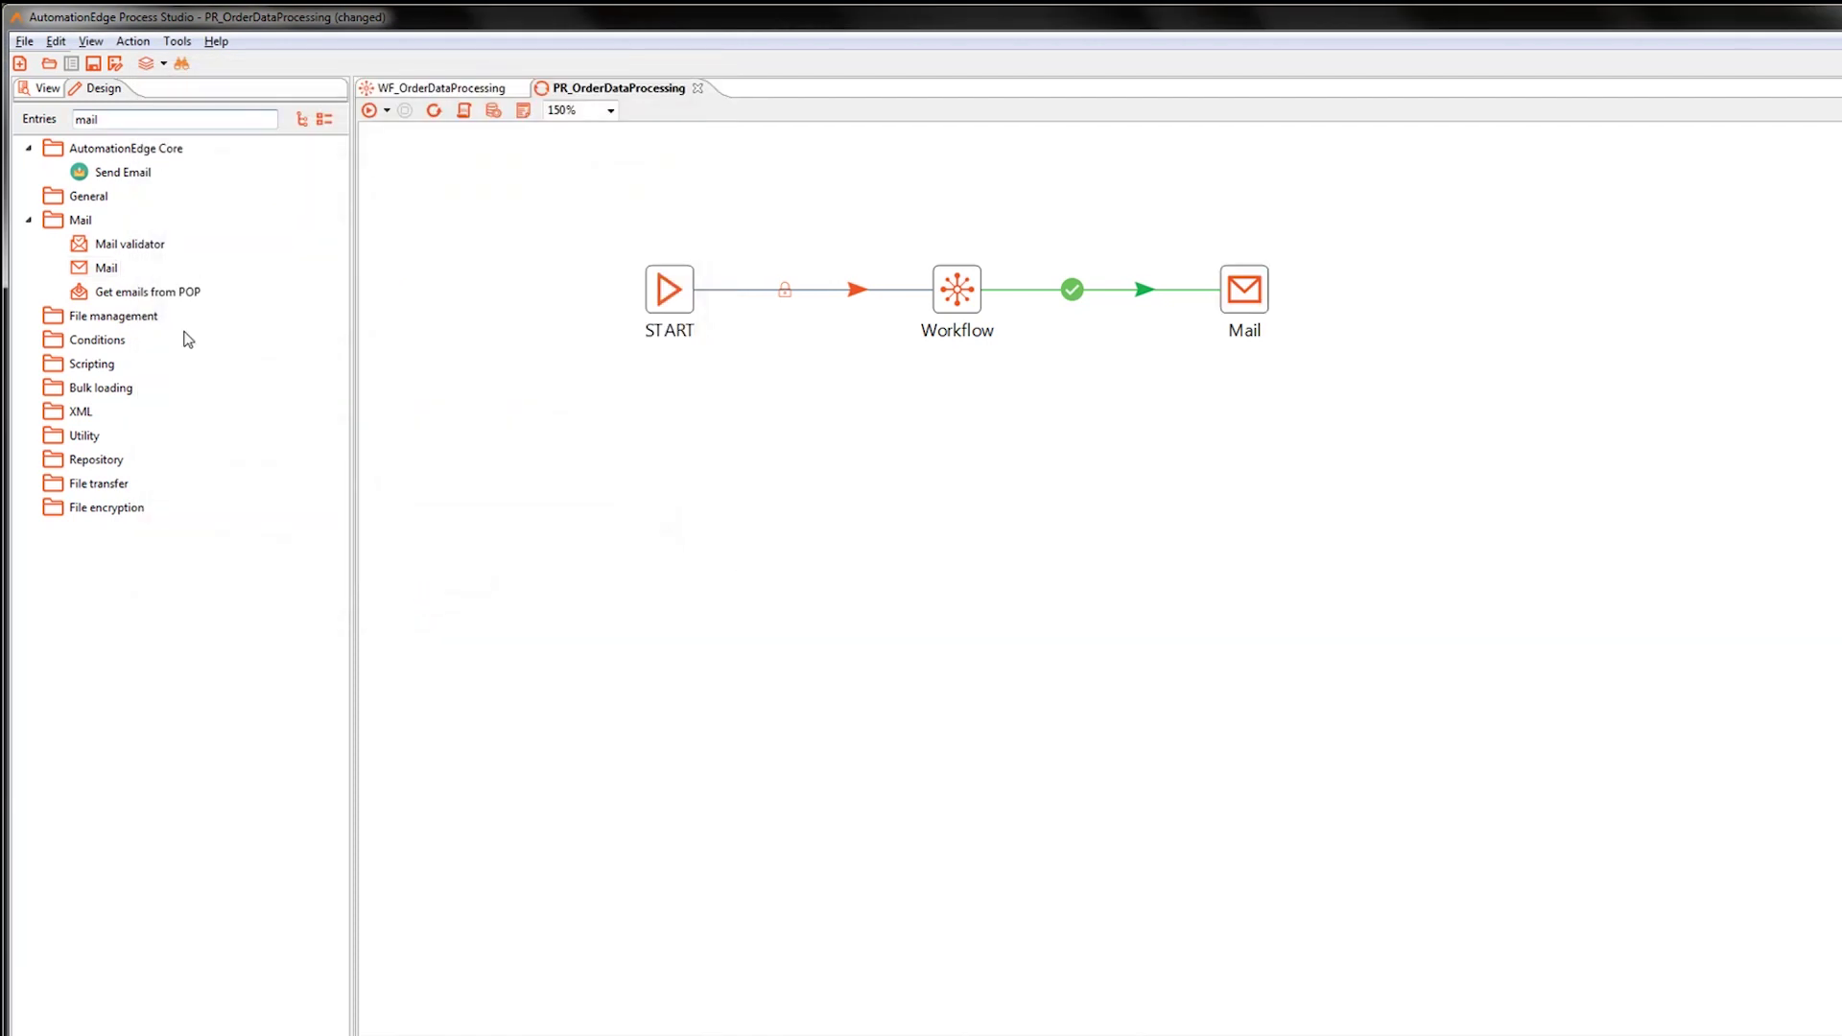
Search Entries for 'success' and add a Success entry linked after Mail.
click(151, 120)
text(l)
key(BackSpace)
key(BackSpace)
key(BackSpace)
key(BackSpace)
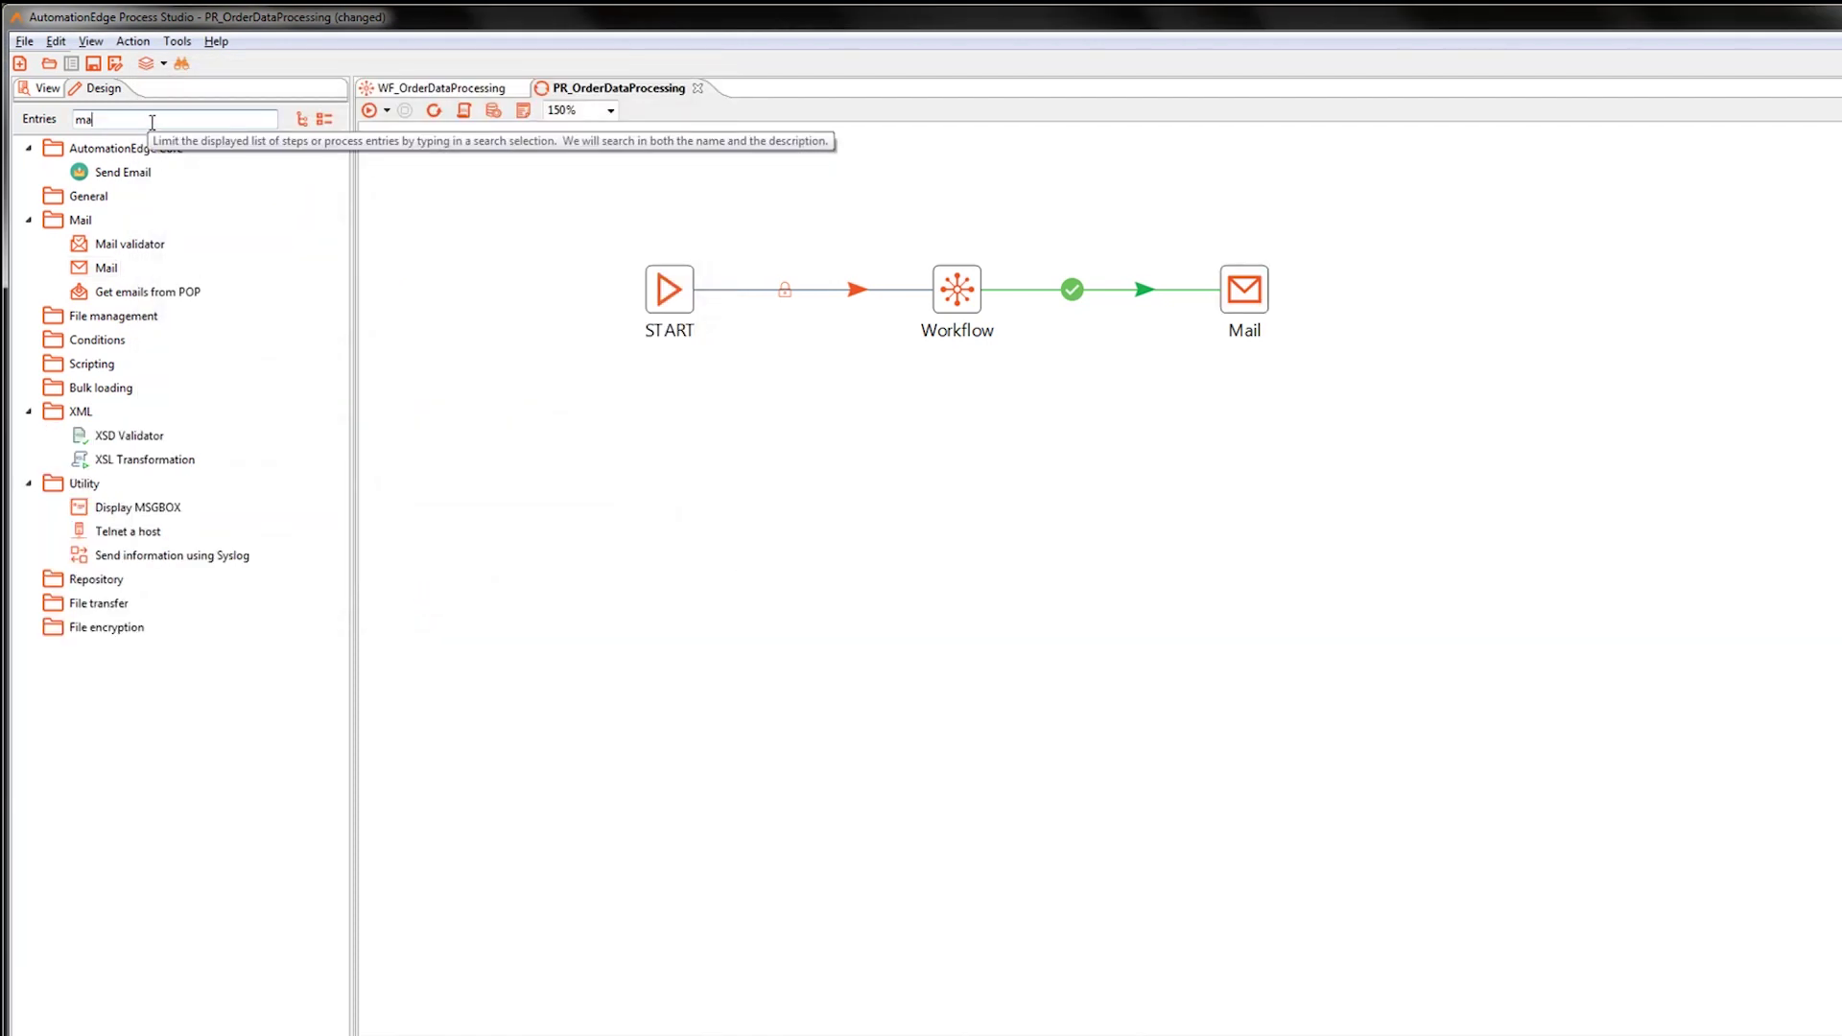
text(suces)
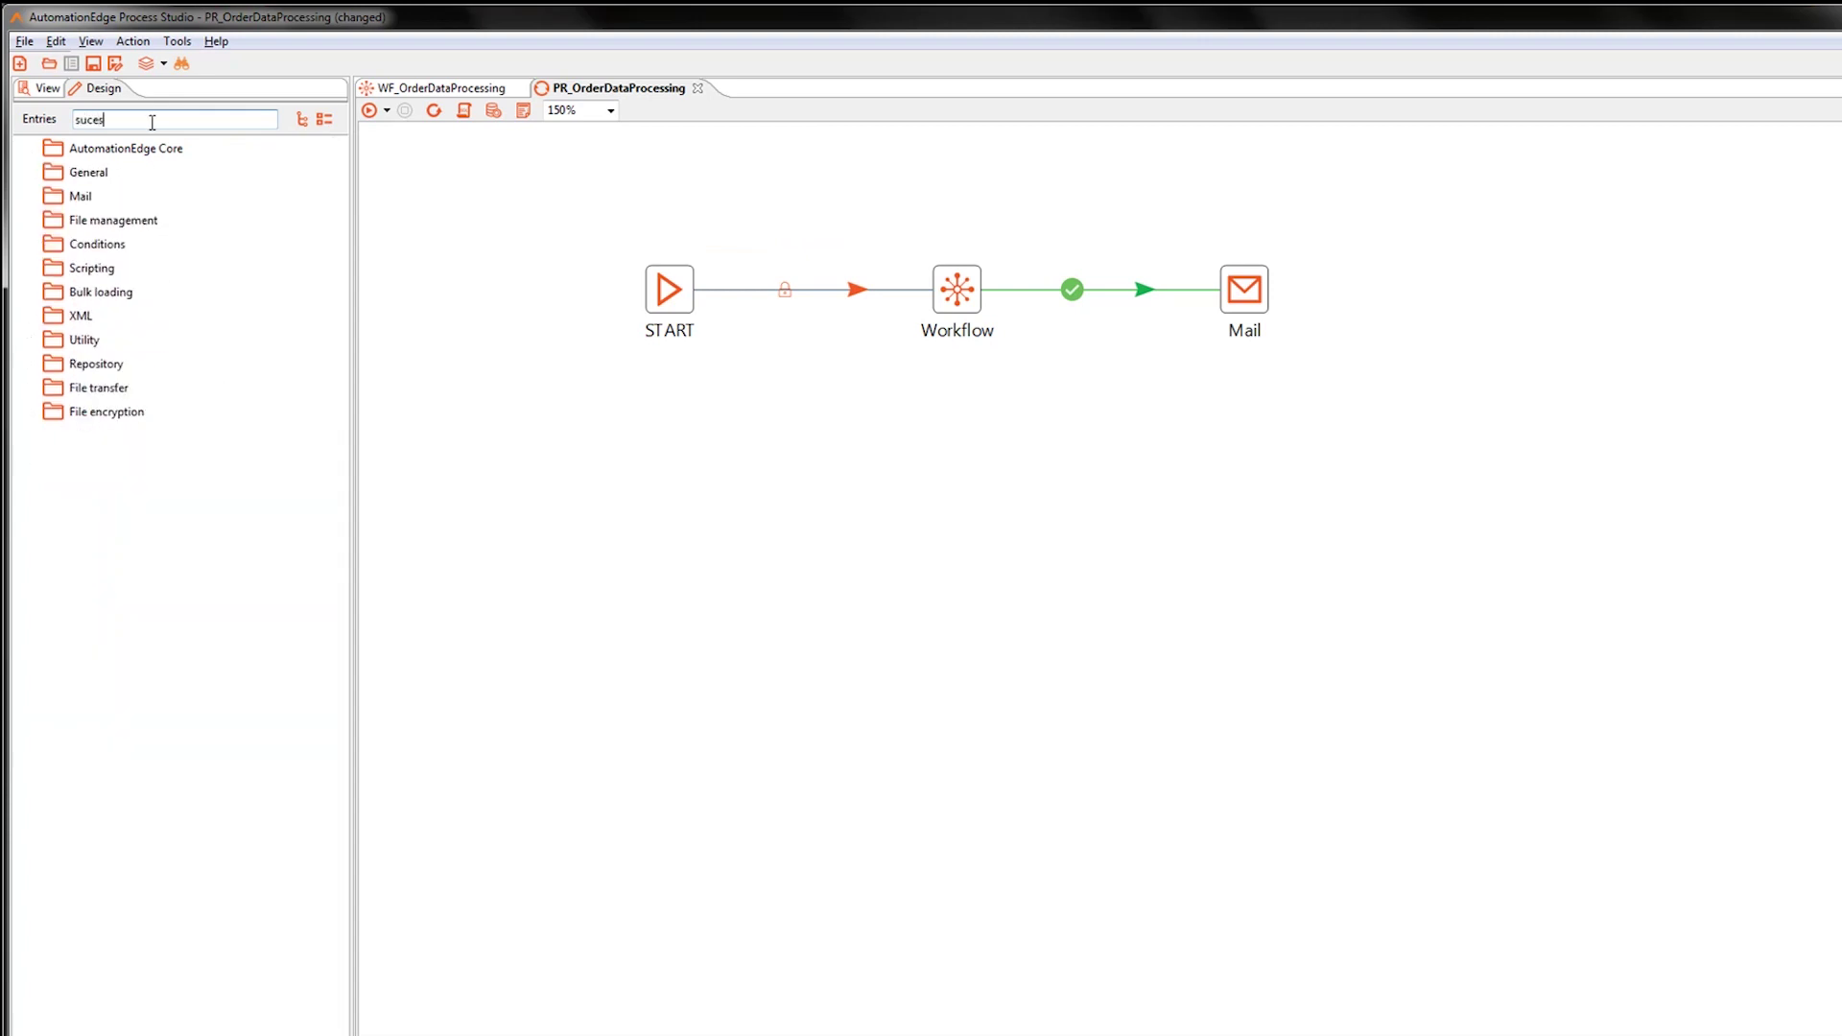
key(BackSpace)
key(BackSpace)
click(1233, 299)
double_click(115, 197)
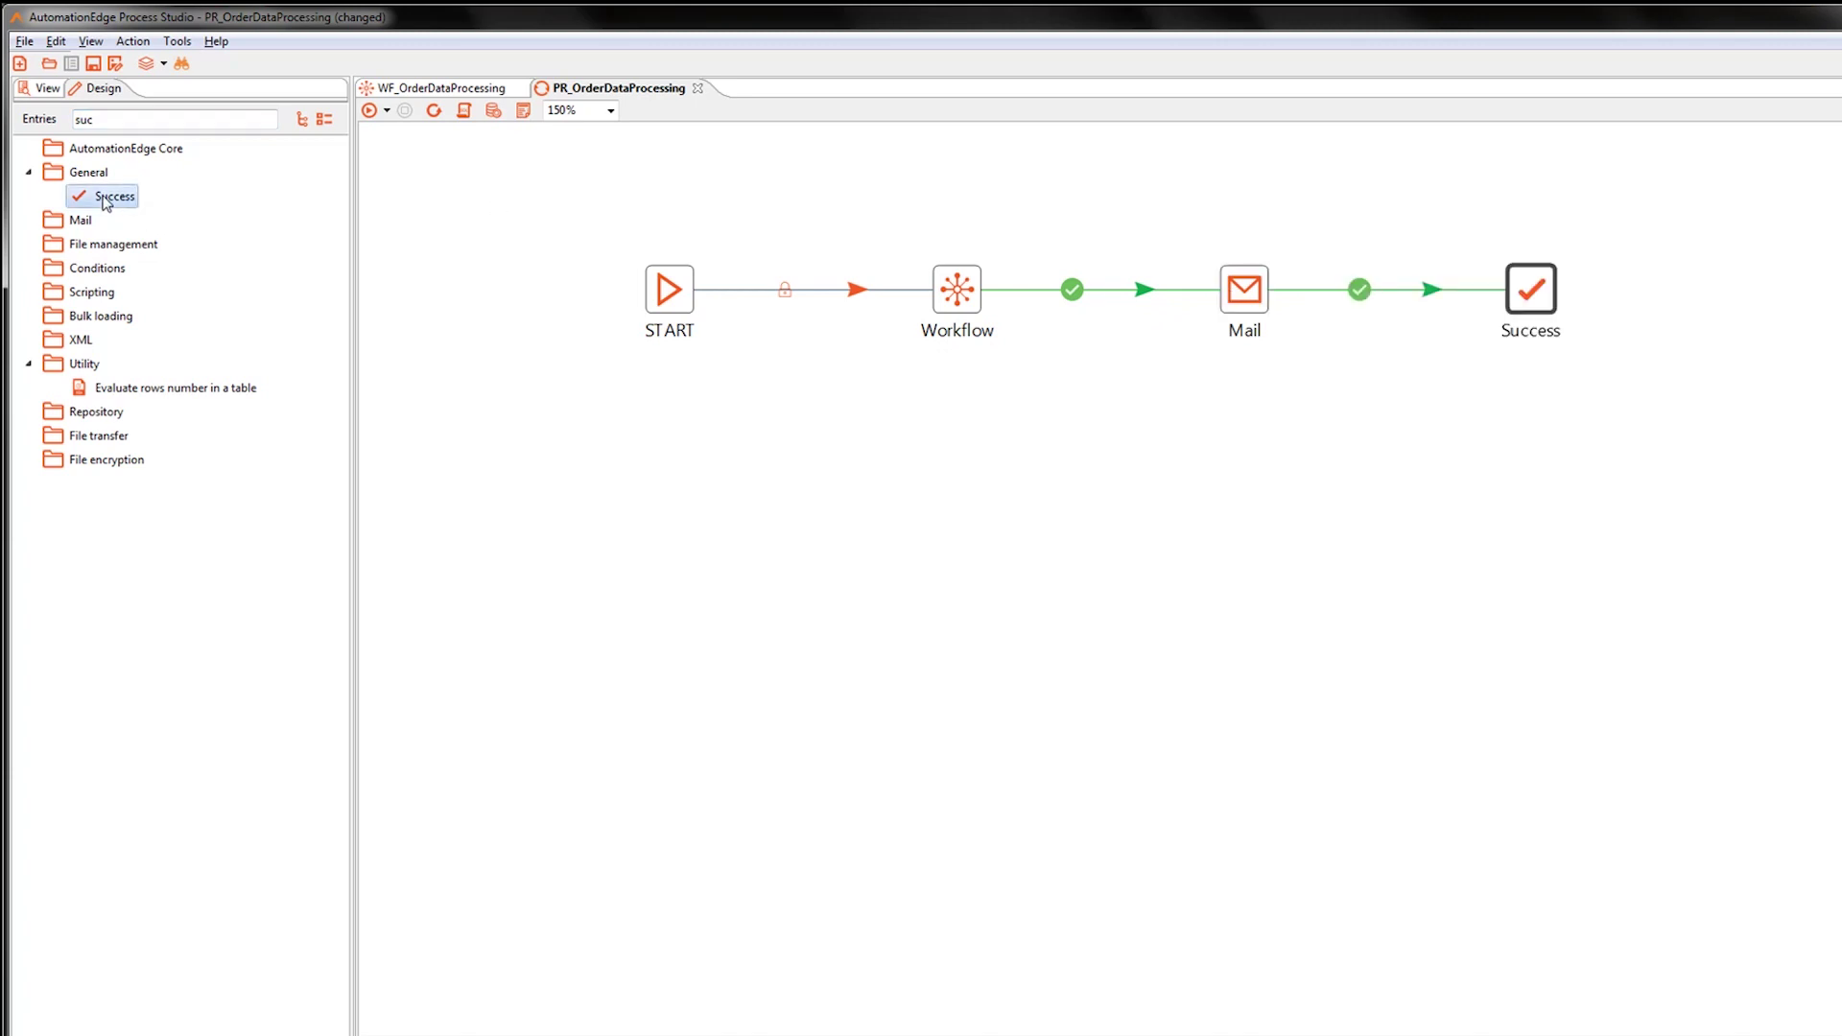
Save PR_OrderDataProcessing and run it.
key(ctrl+s)
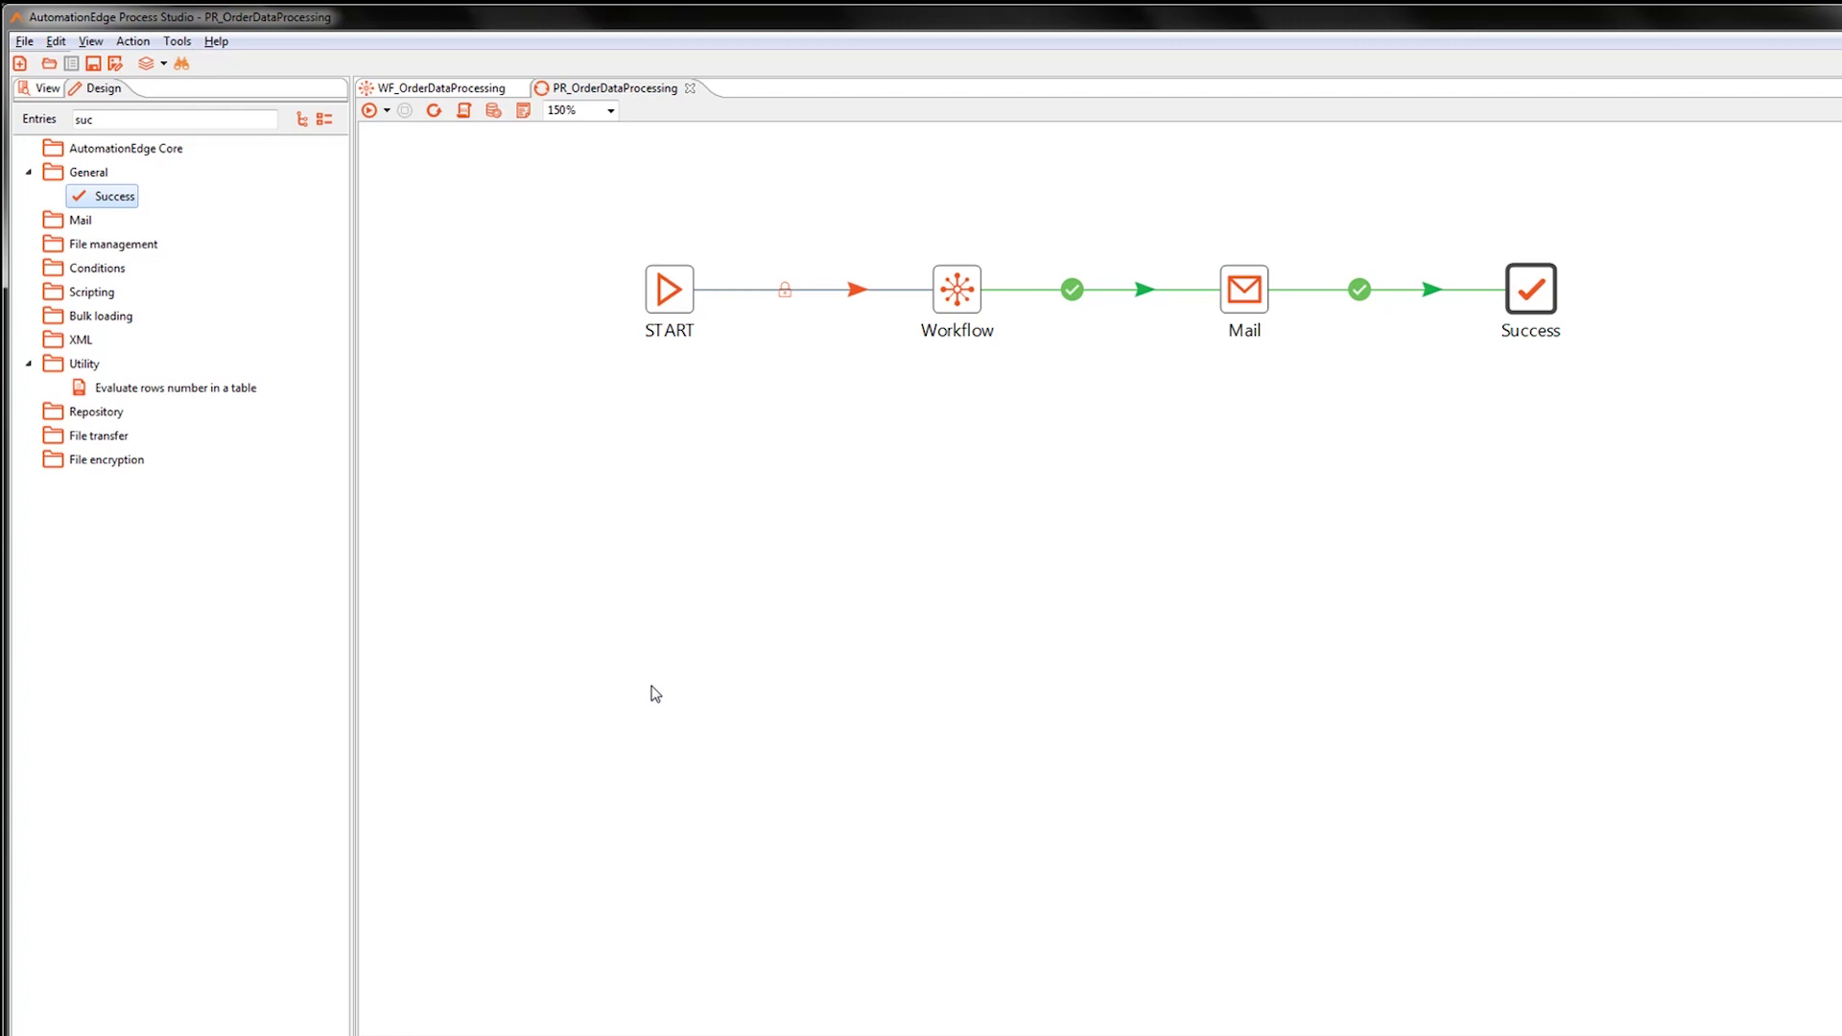
click(370, 111)
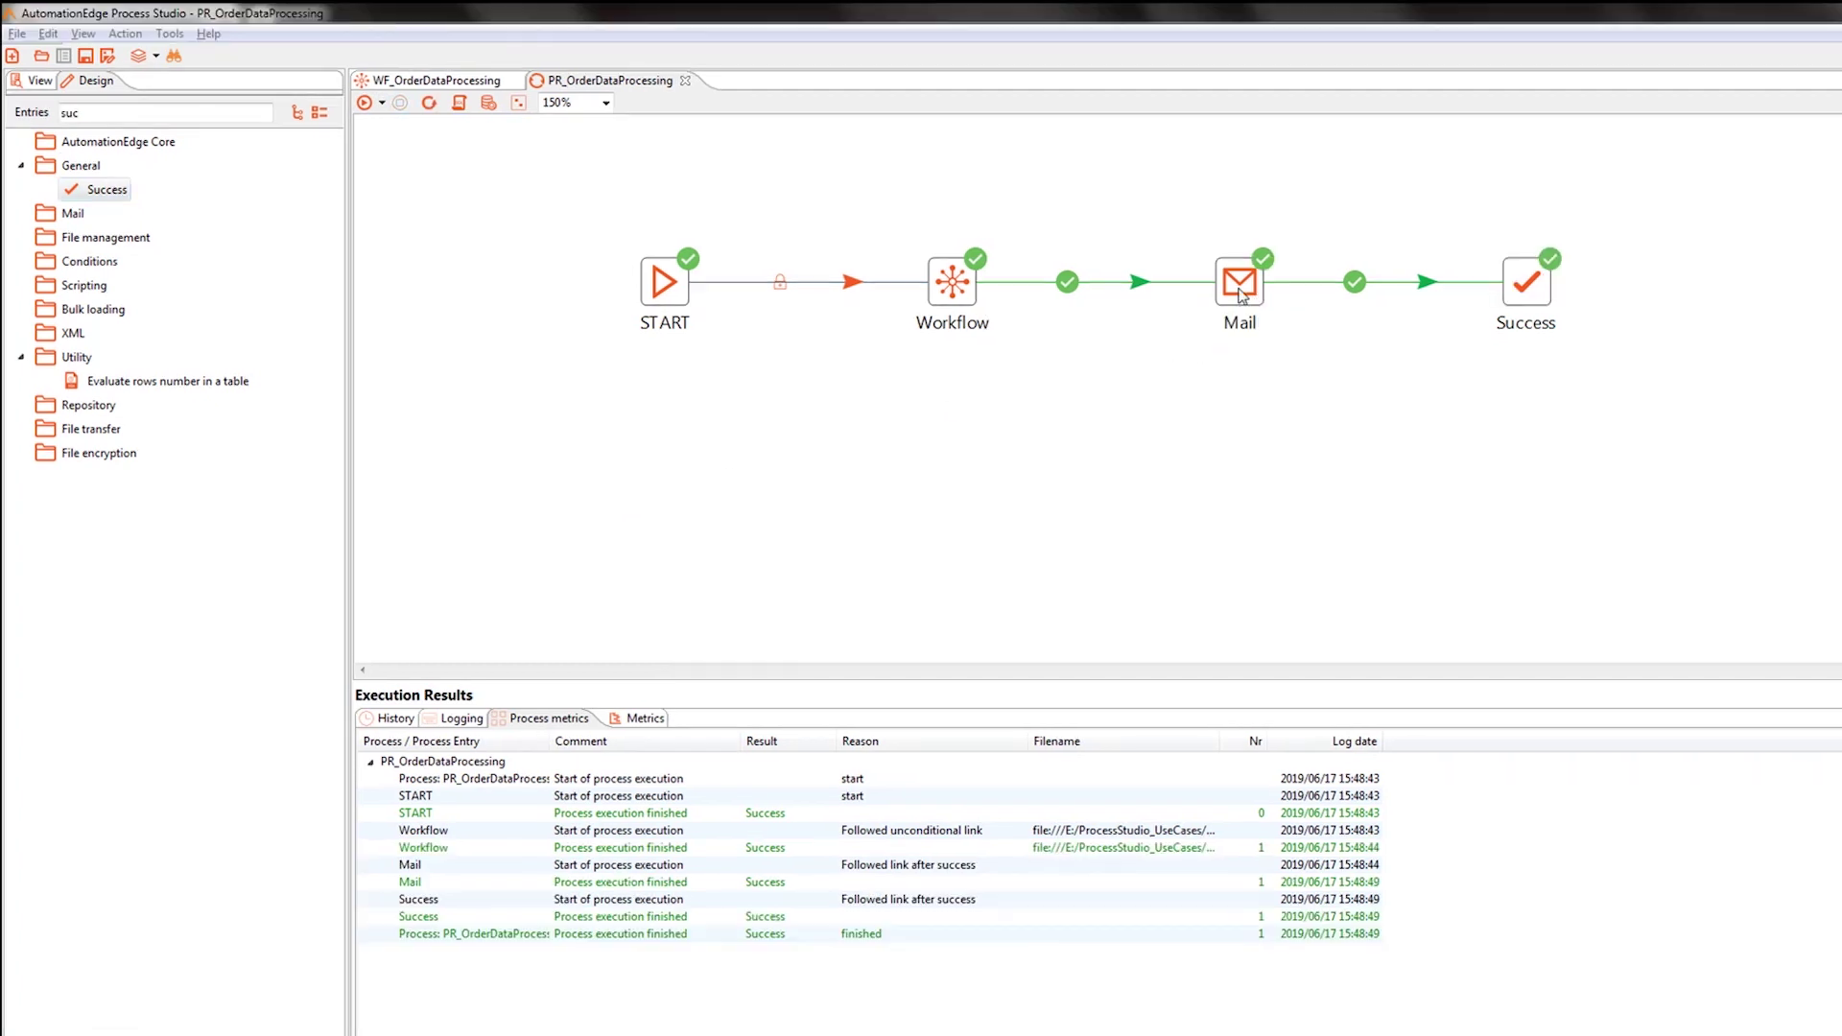
mouse_move(1240, 295)
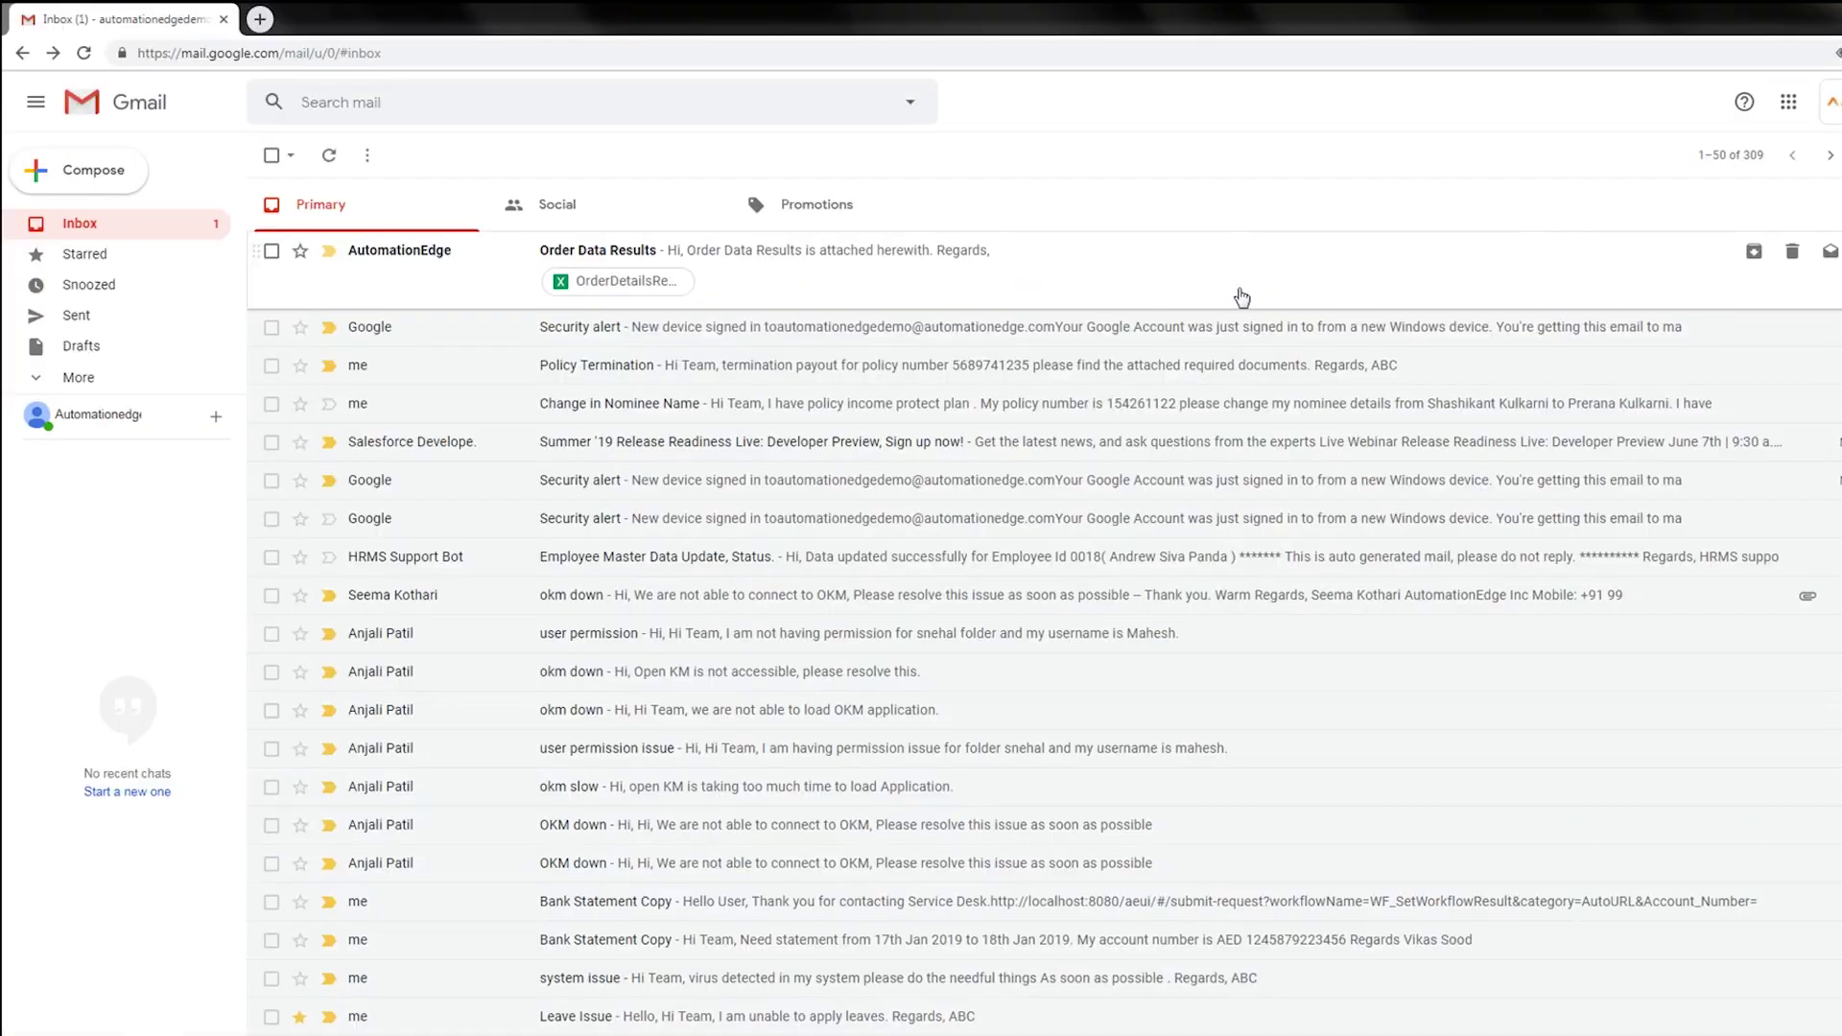
Open the Order Data Results email, preview OrderDetailsResults.xlsx, then return to Process Studio.
click(705, 257)
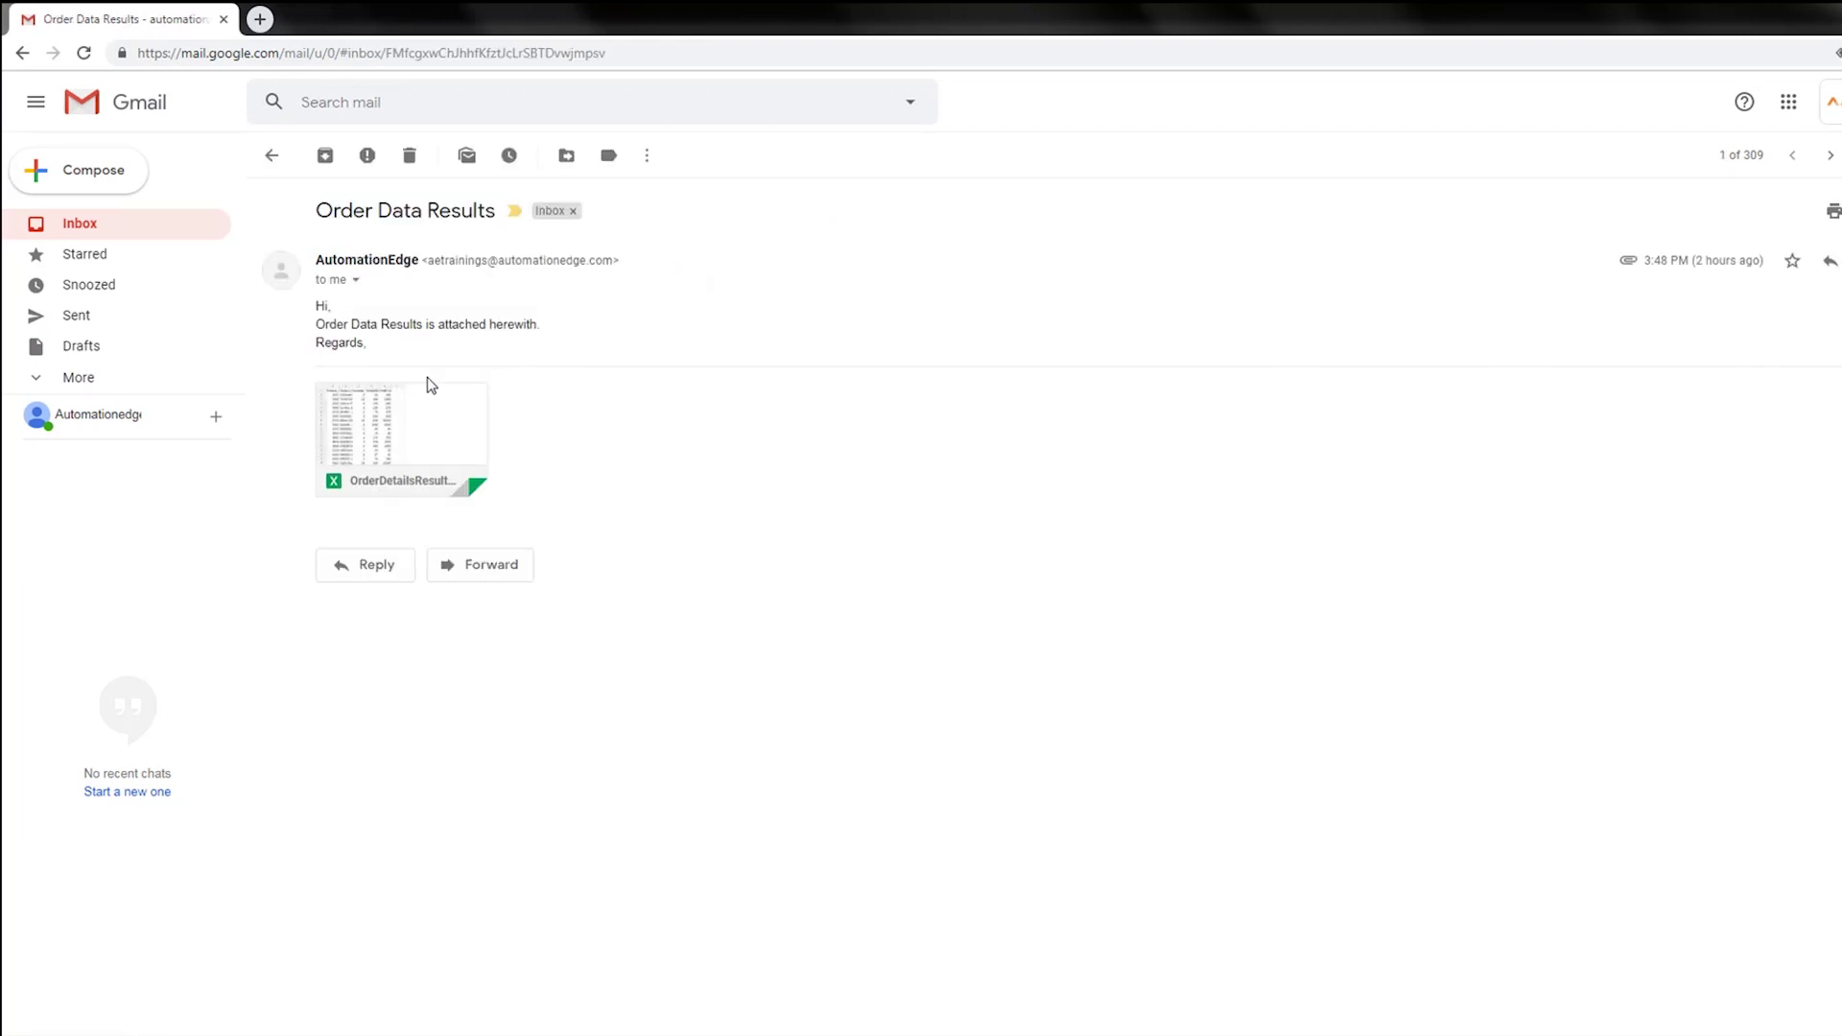
click(402, 417)
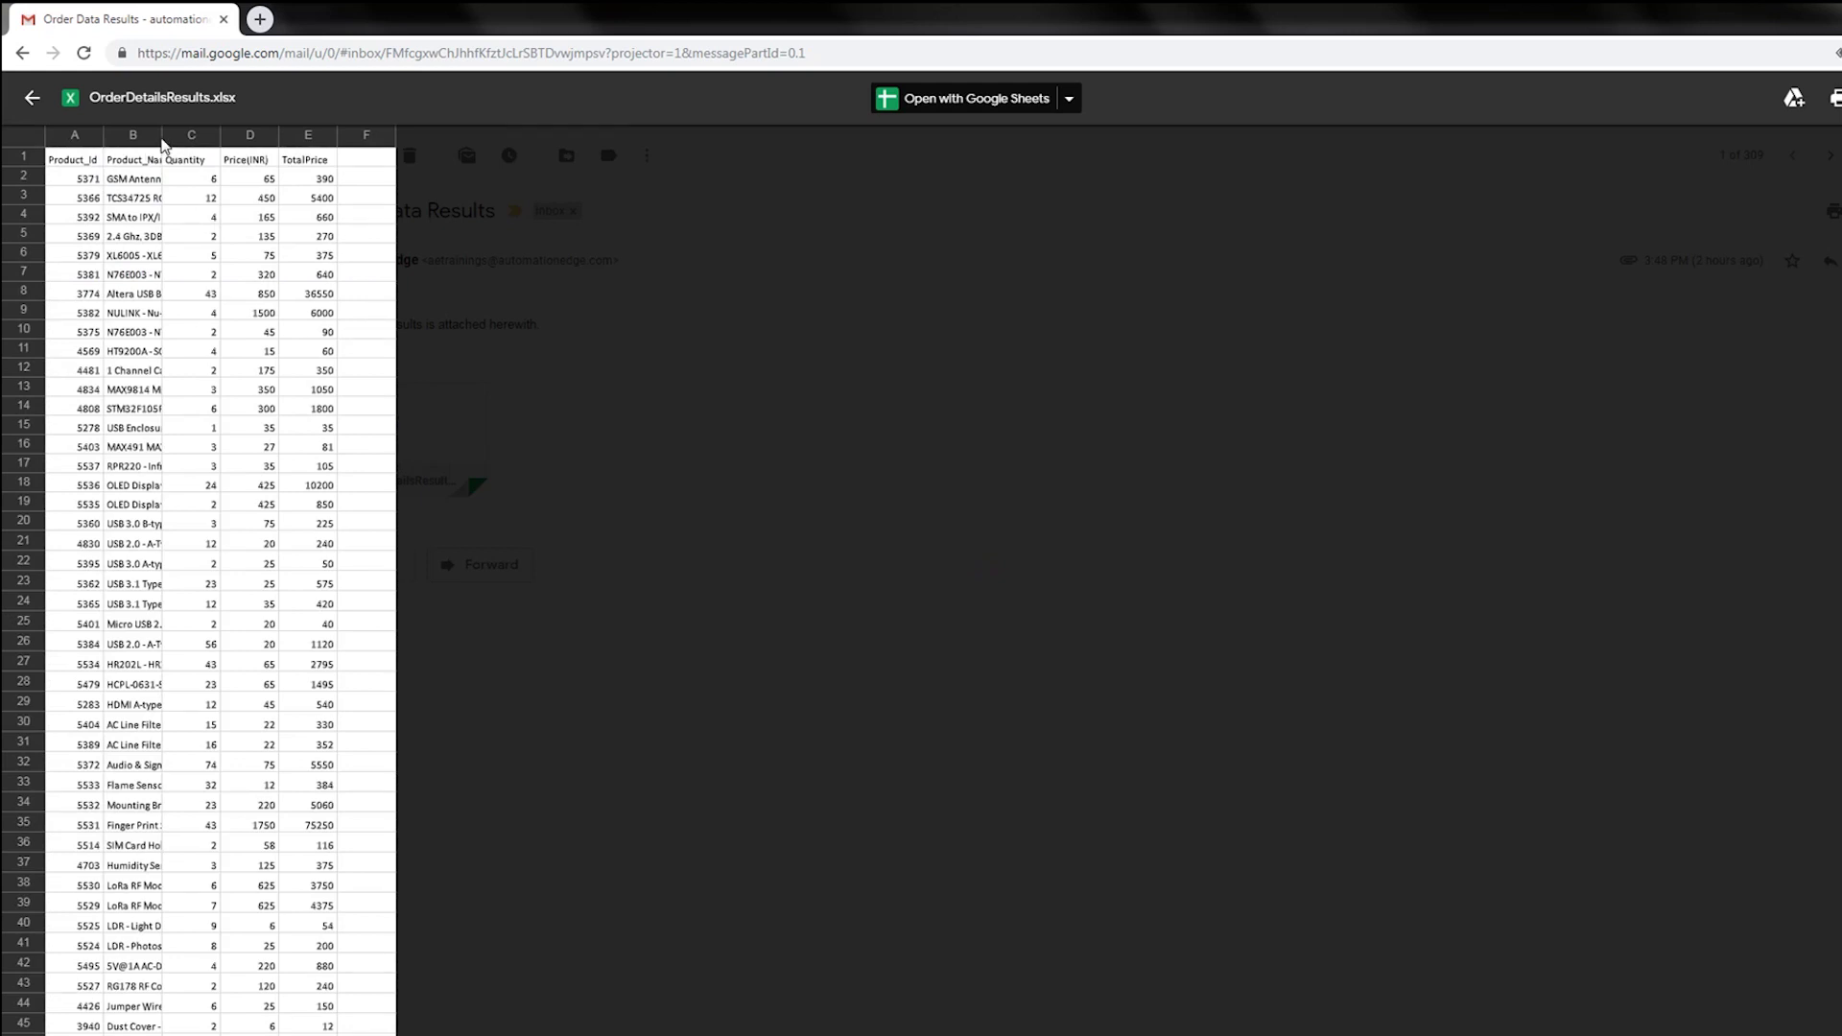
click(22, 55)
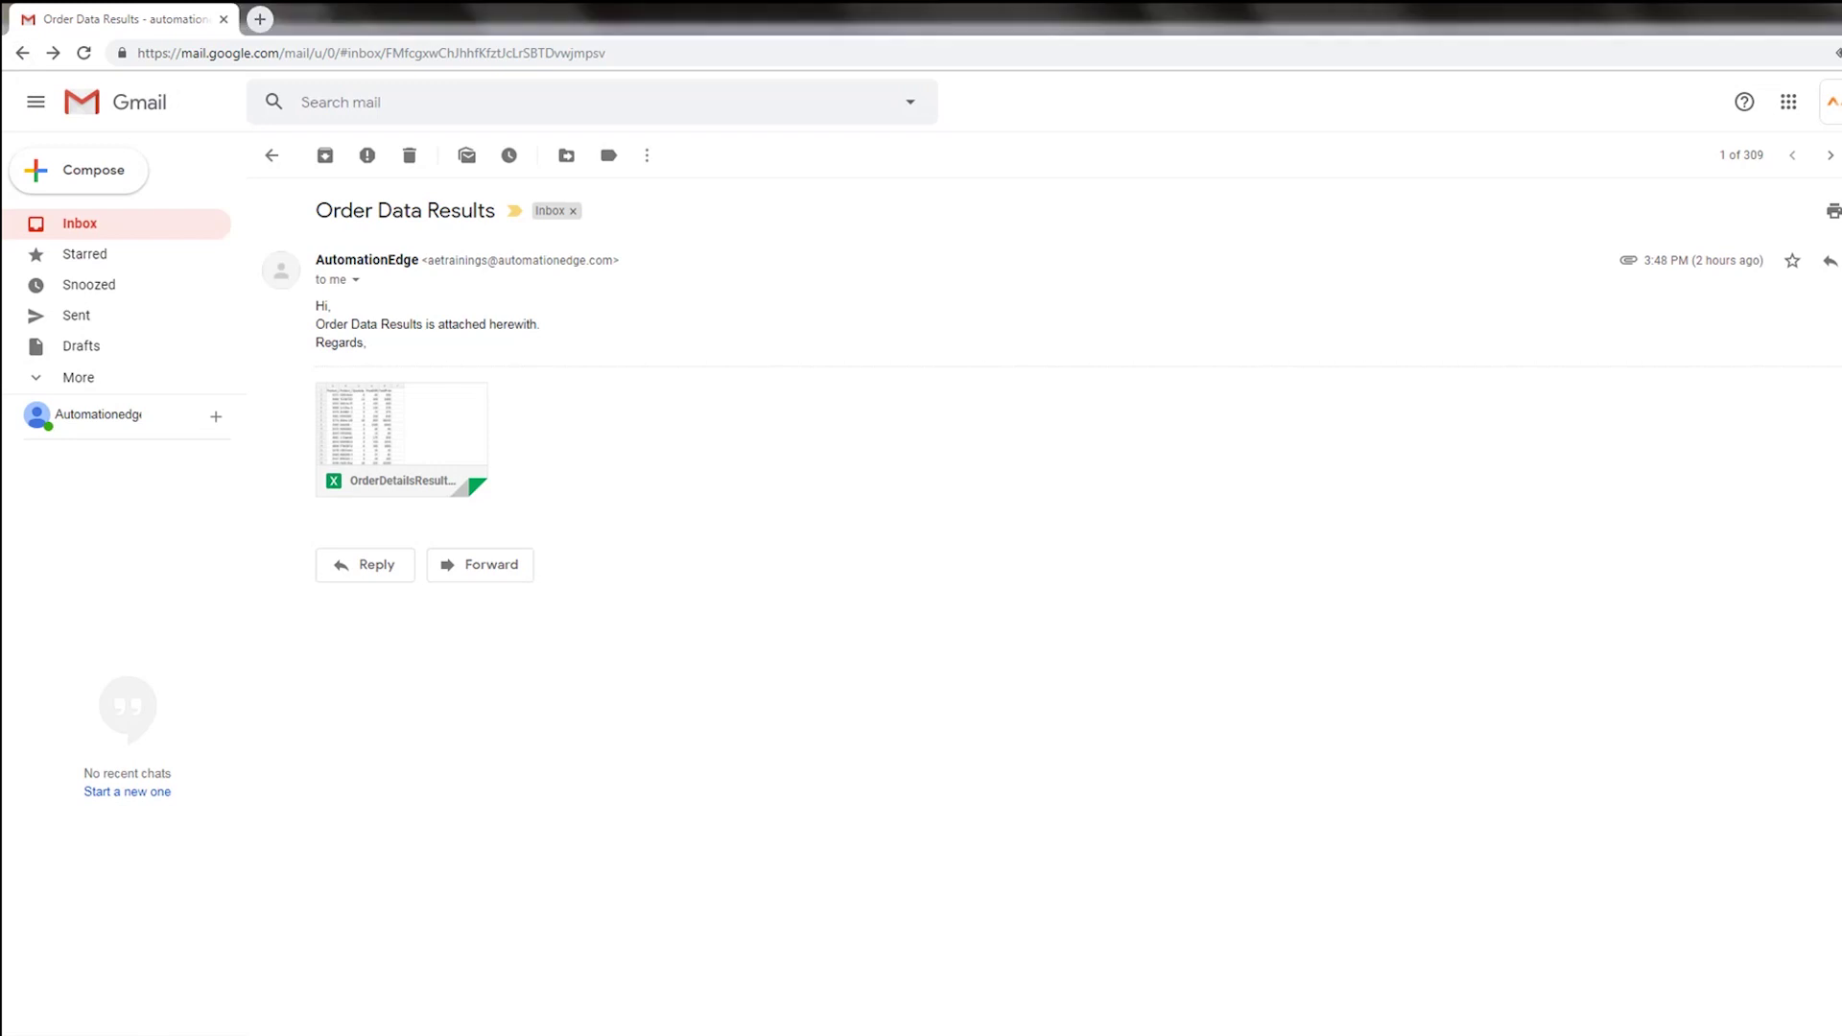
click(384, 1033)
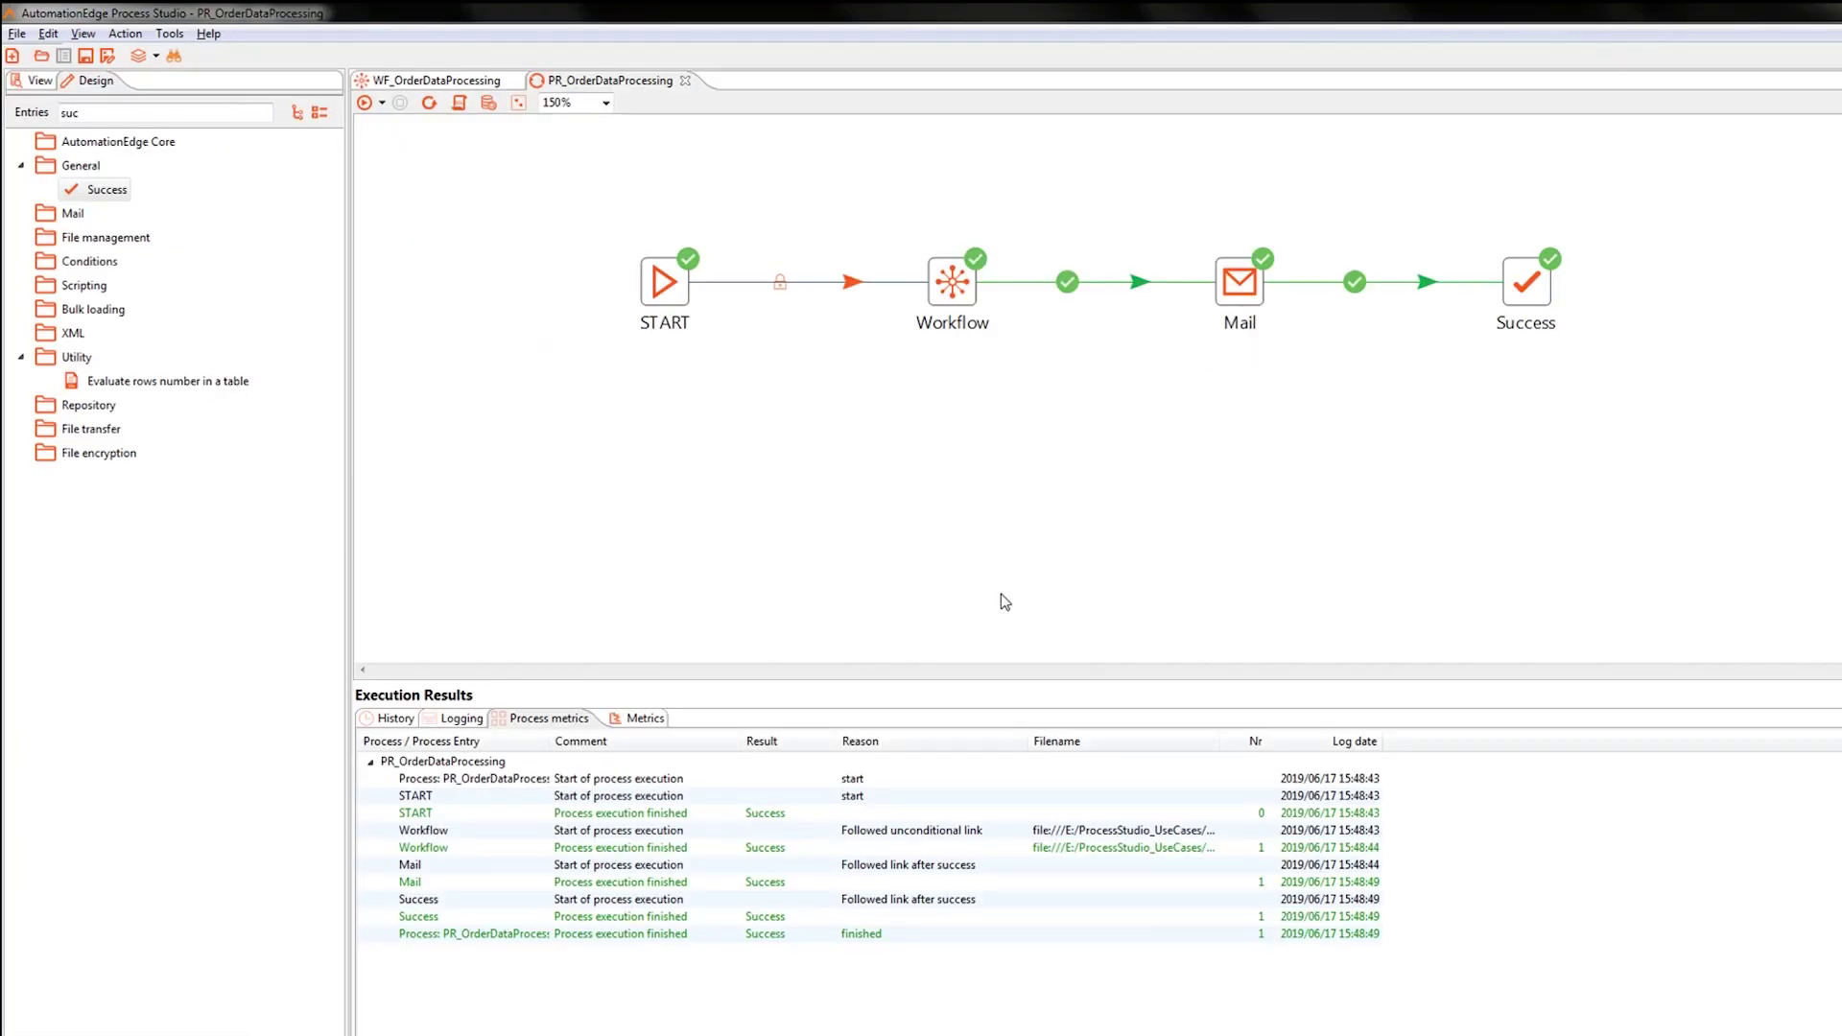